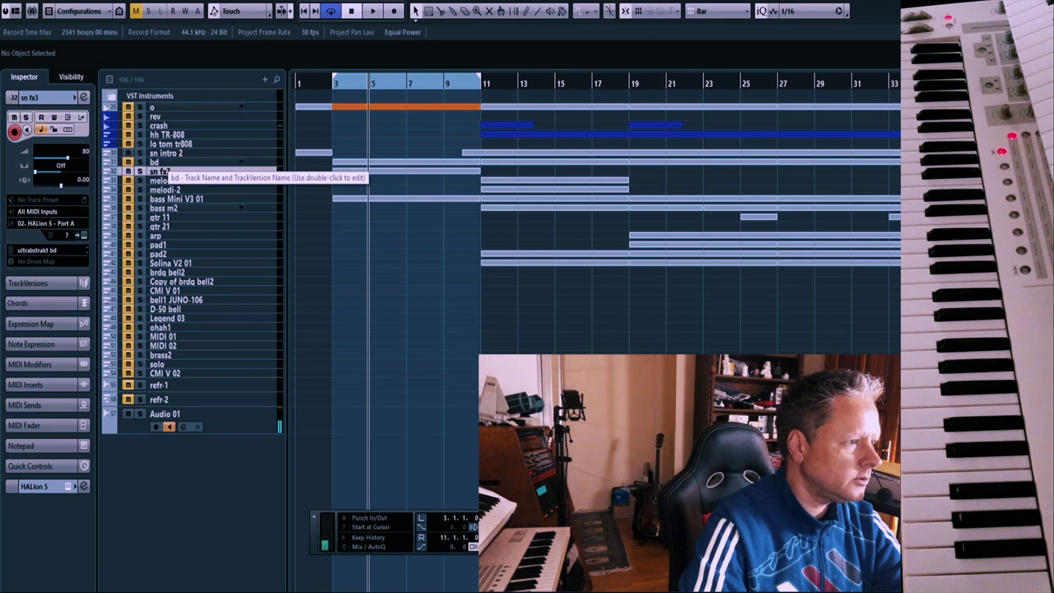
Duplicate the bd track and record a bass drum pattern on the copy, starting from bar 3
right_click(164, 163)
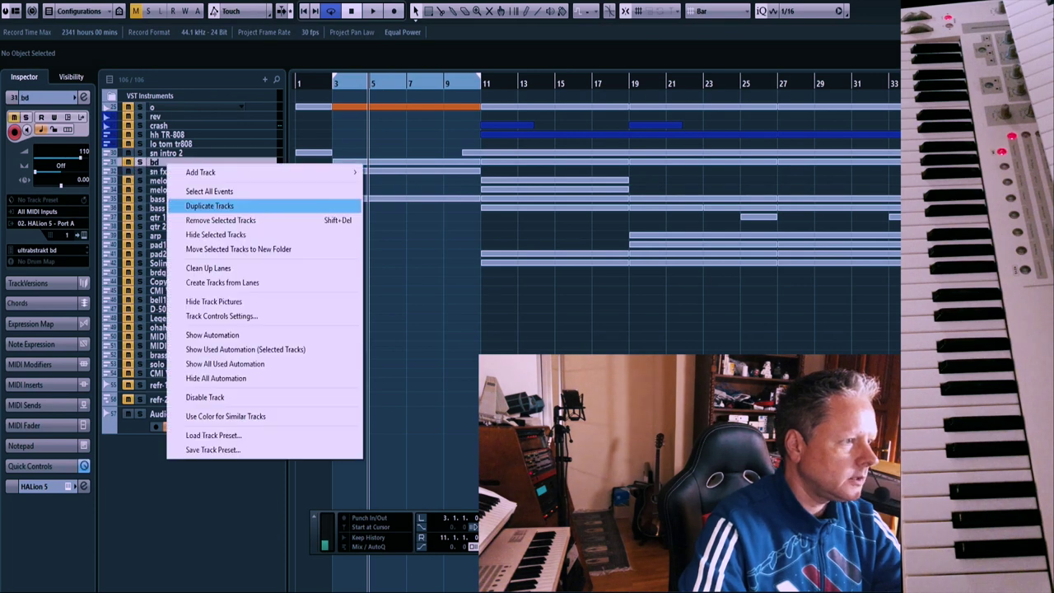
click(222, 205)
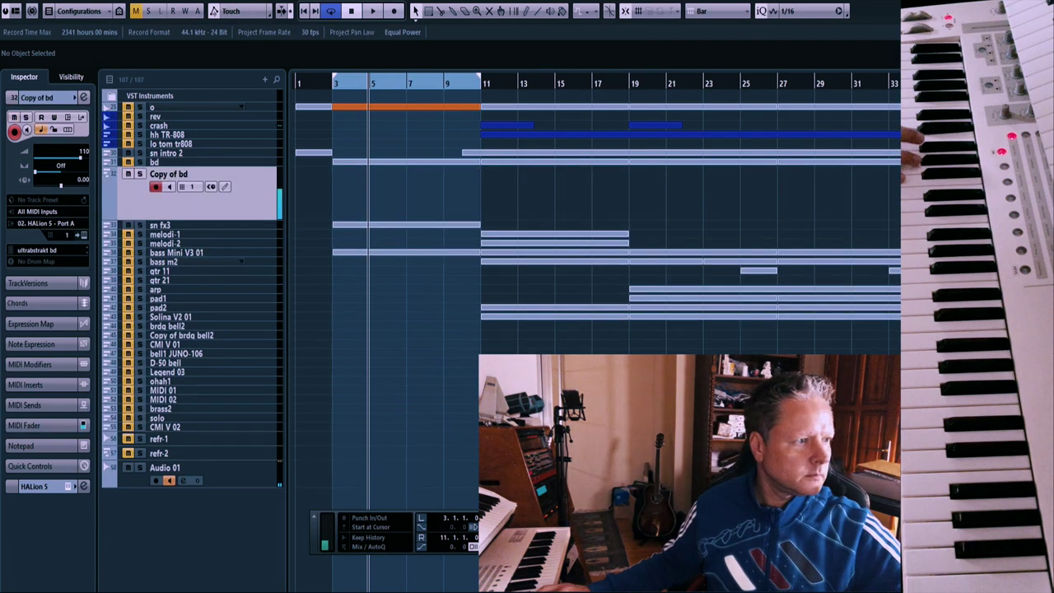
key(KP_Decimal)
key(KP_Enter)
key(KP_Multiply)
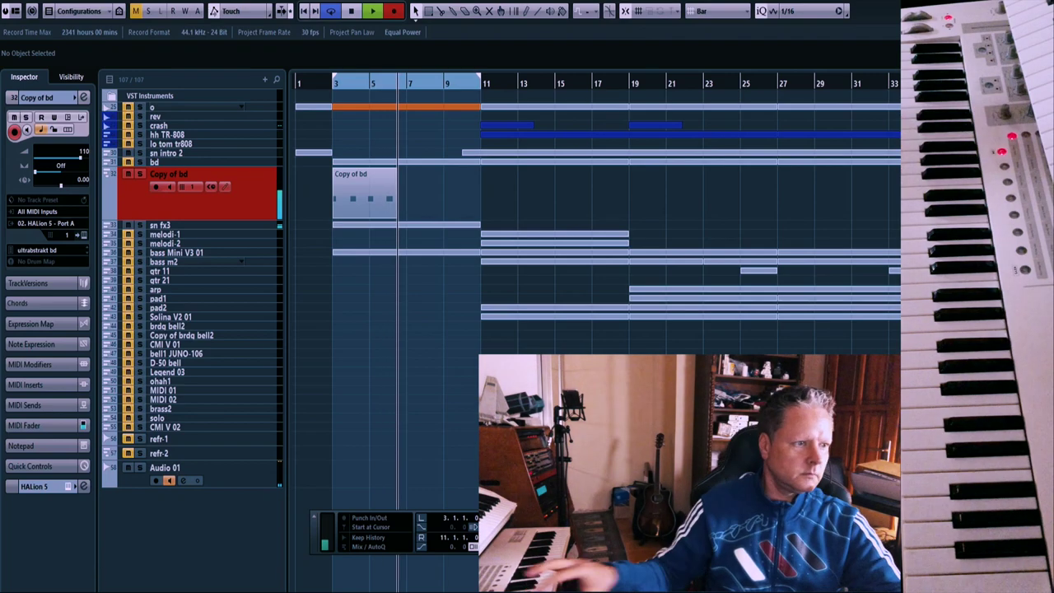
Split the recorded Copy of bd part at bar 7 and delete its empty second half
right_click(382, 270)
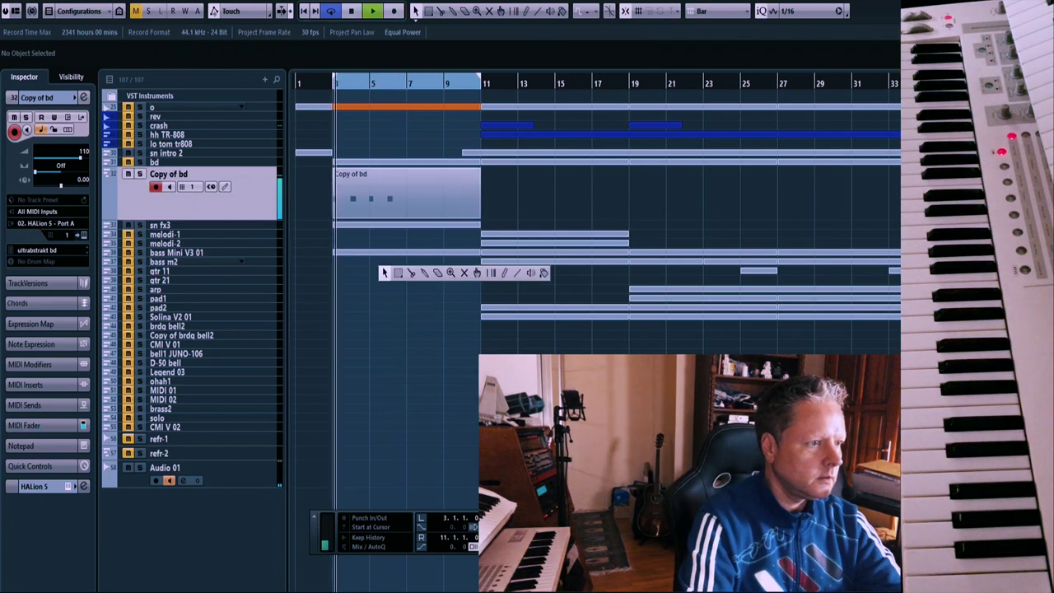
click(413, 272)
click(408, 209)
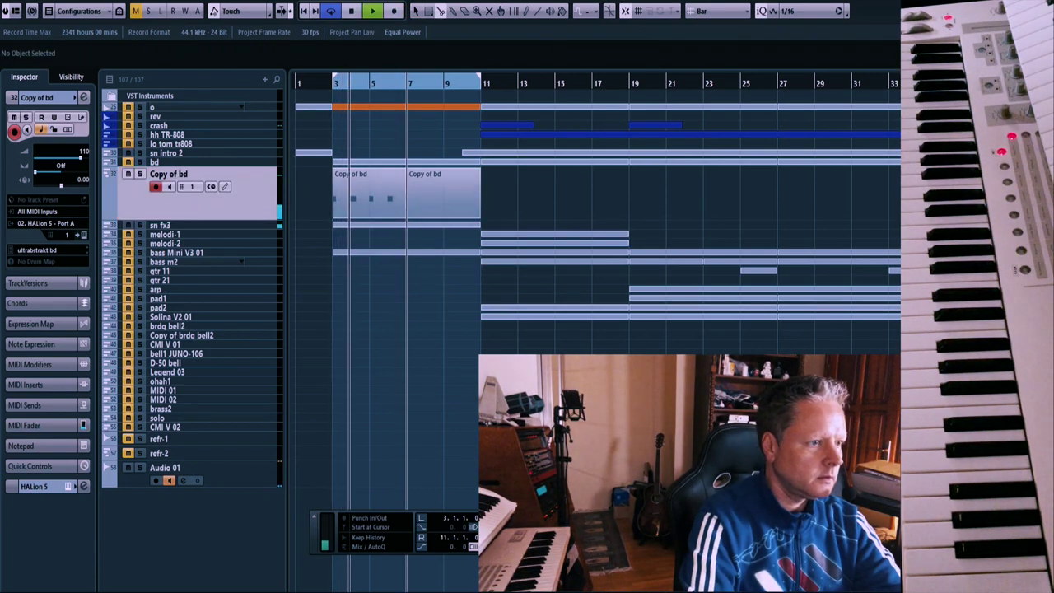
key(1)
click(430, 198)
key(Delete)
Copy the remaining bass drum part to bar 7 and glue both parts into one from bar 3 to bar 11
drag(372, 188, 440, 186)
click(402, 325)
right_click(402, 326)
click(443, 329)
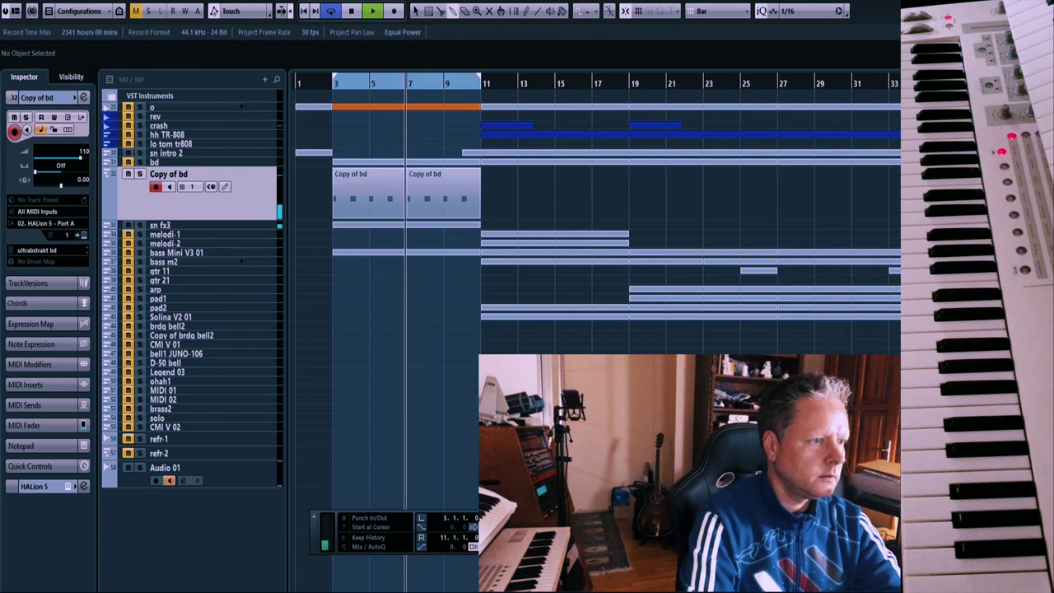
click(385, 195)
key(1)
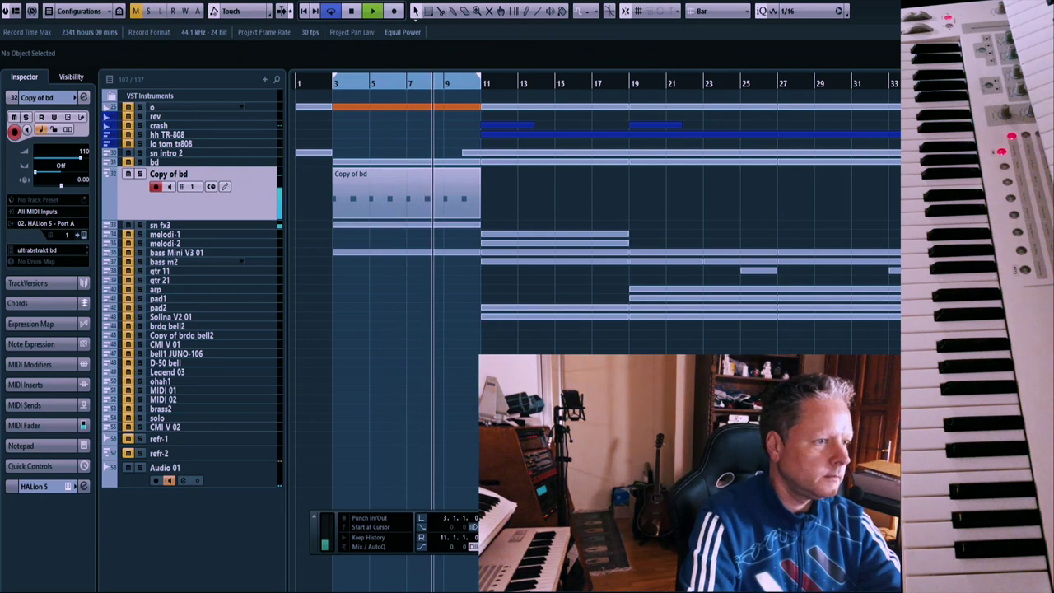
key(space)
key(z)
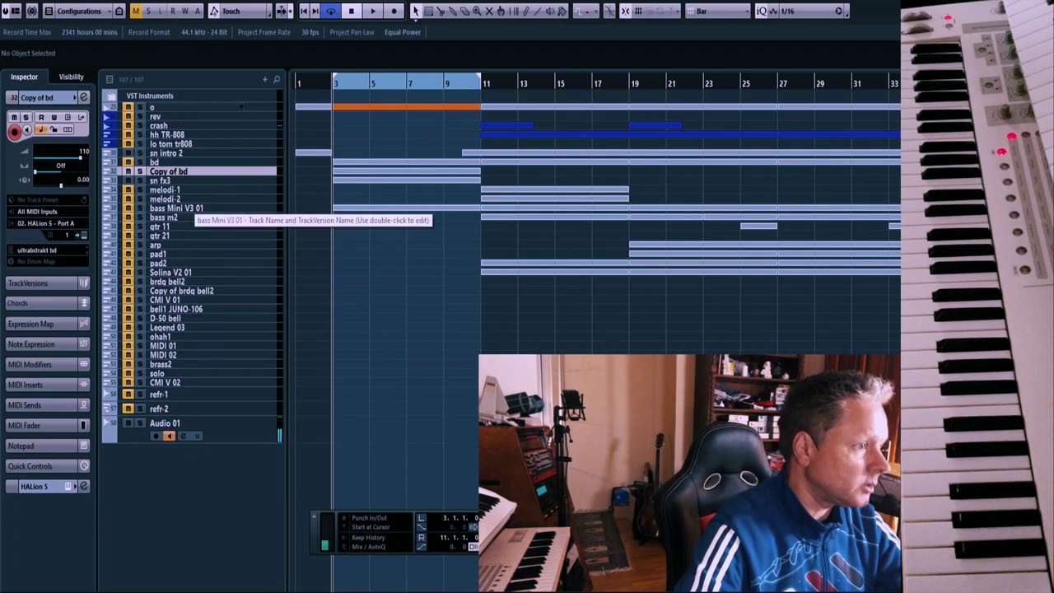
Duplicate the bass Mini V3 01 track and delete the copy's part between bars 3 and 11
click(191, 208)
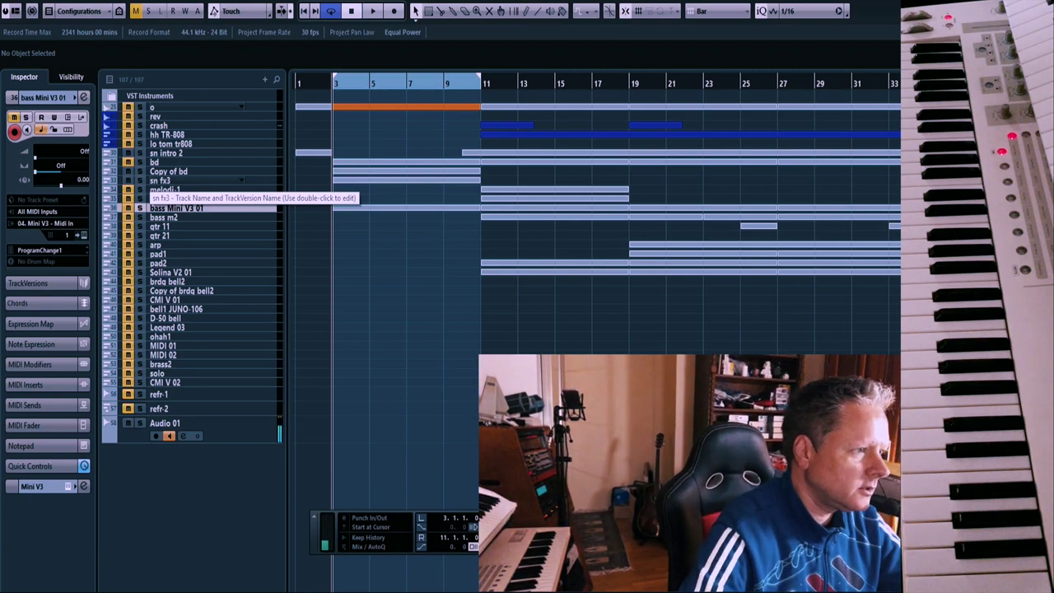
key(alt+Down)
right_click(263, 221)
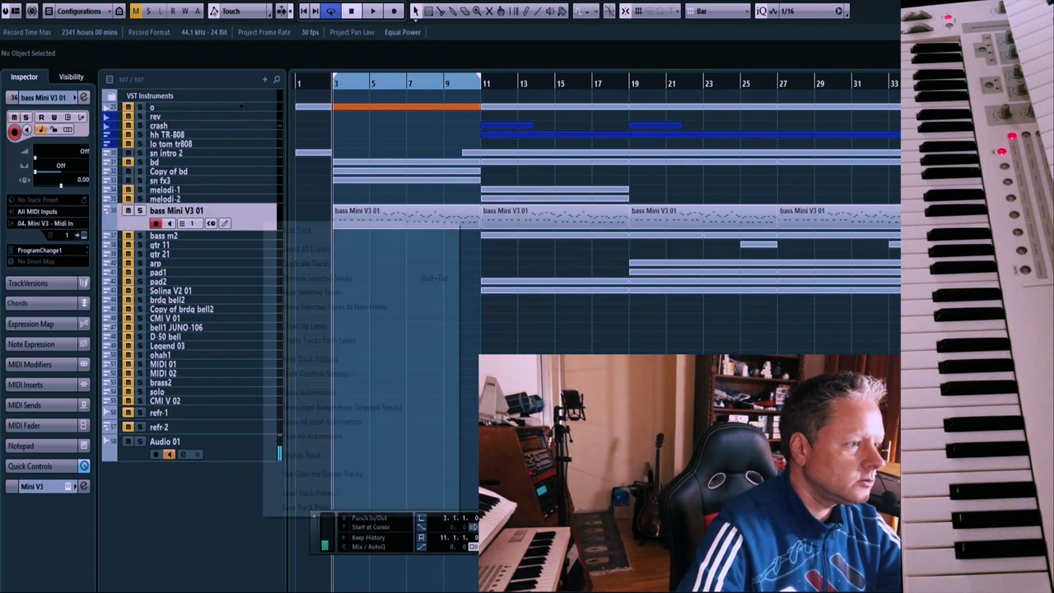
click(317, 430)
key(Delete)
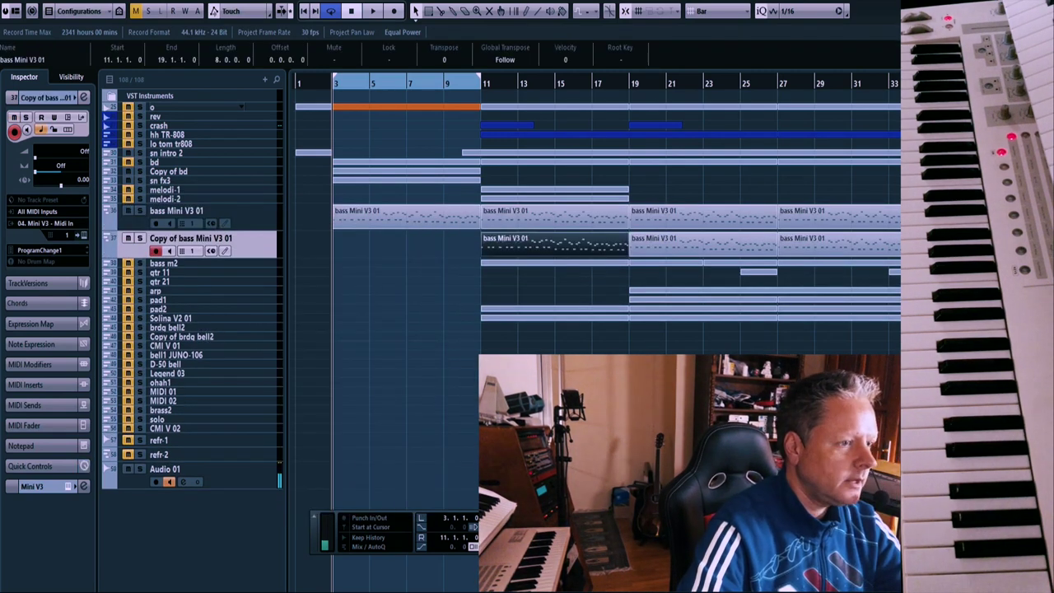
Record the bass line on the copied bass Mini V3 01 track from bar 3 to bar 11 and review its notes
click(481, 333)
key(KP_1)
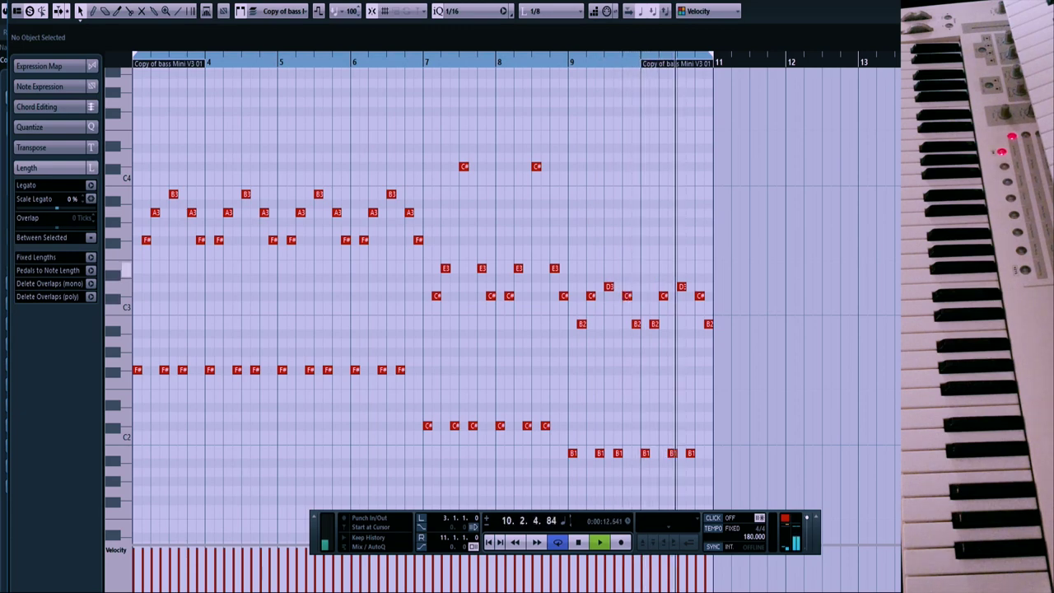
key(Return)
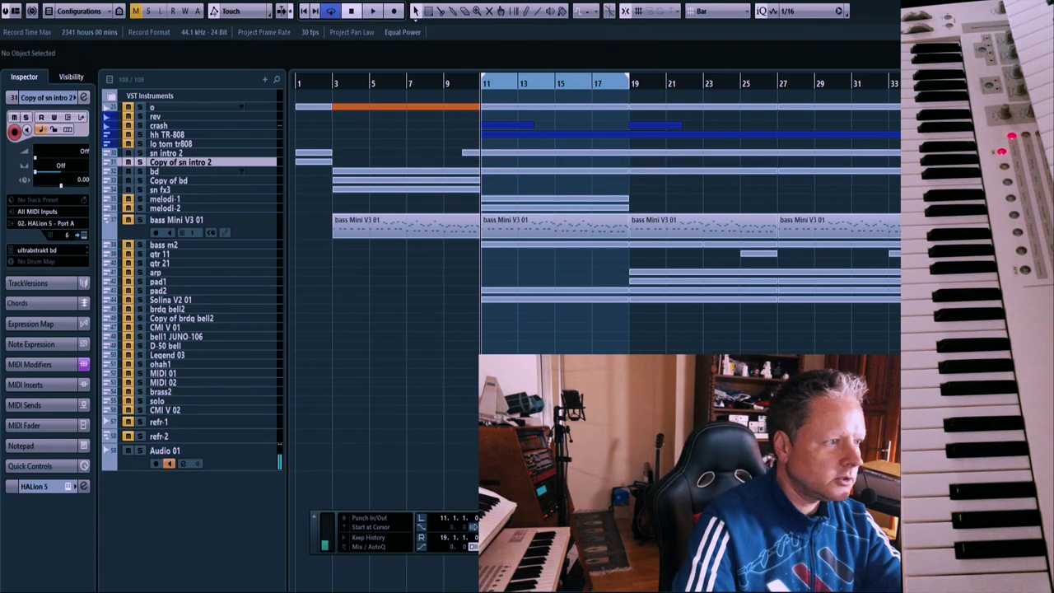
Record a snare part on the Copy of sn intro 2 track from bar 10 and check its notes in the Key Editor
key(KP_Multiply)
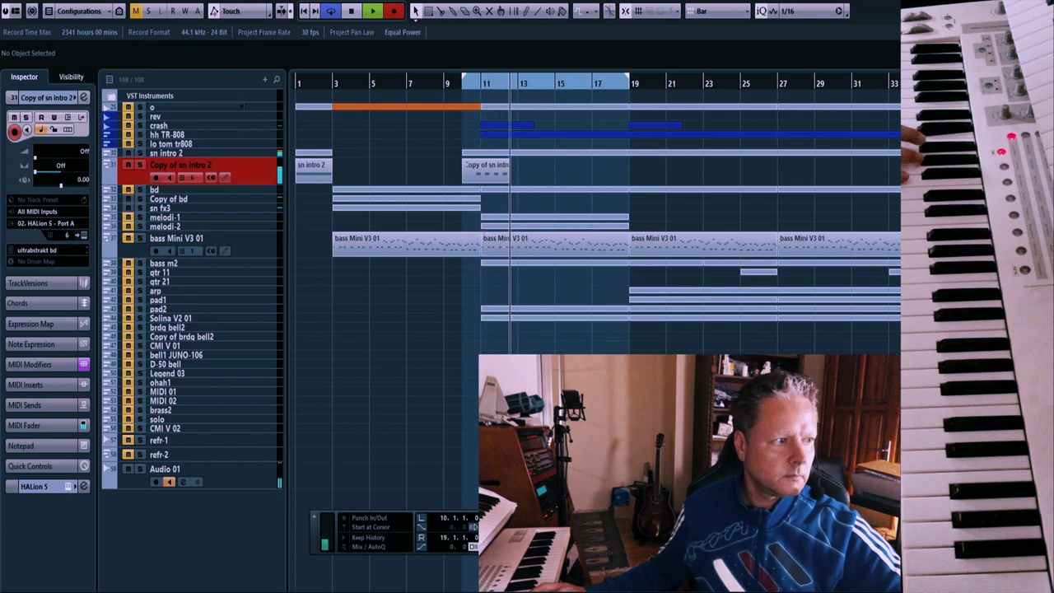
key(space)
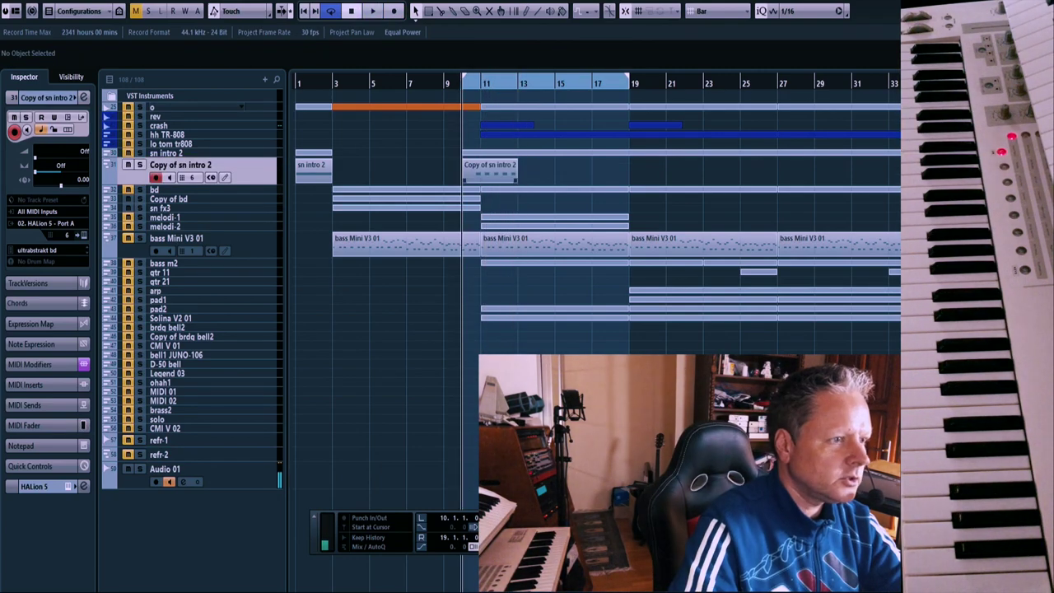
double_click(490, 171)
key(space)
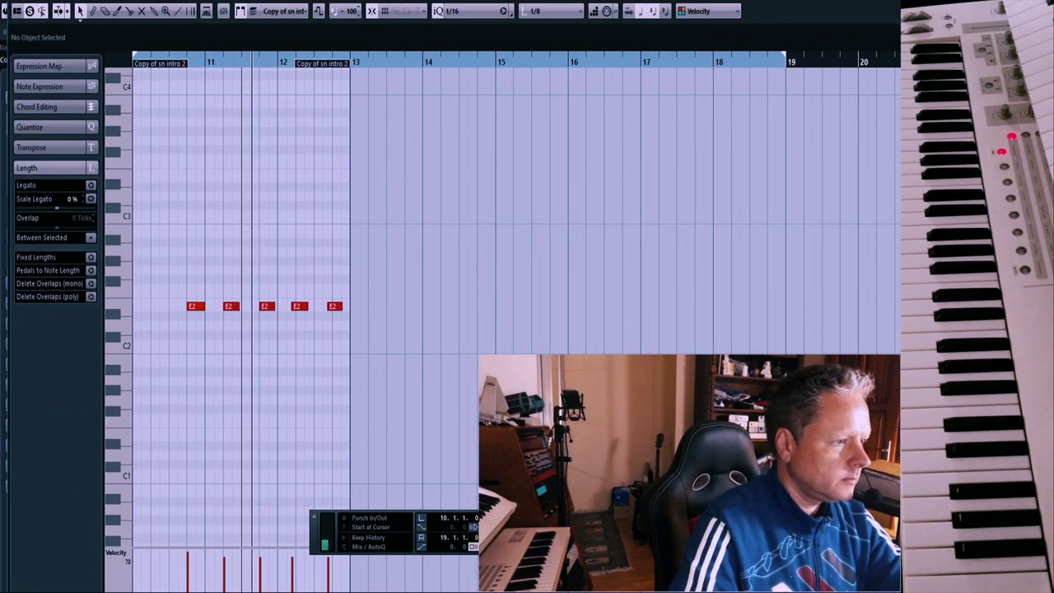
key(Escape)
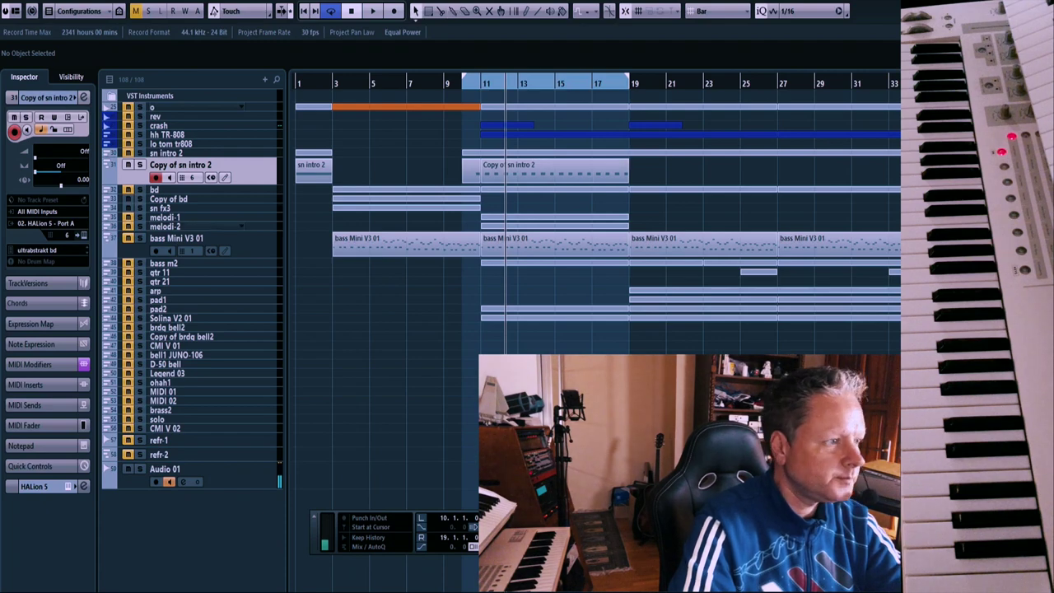
Record a two-bar bass drum pattern at bar 11 on the Copy of bd track and repeat it up to bar 19
key(Down)
key(Down)
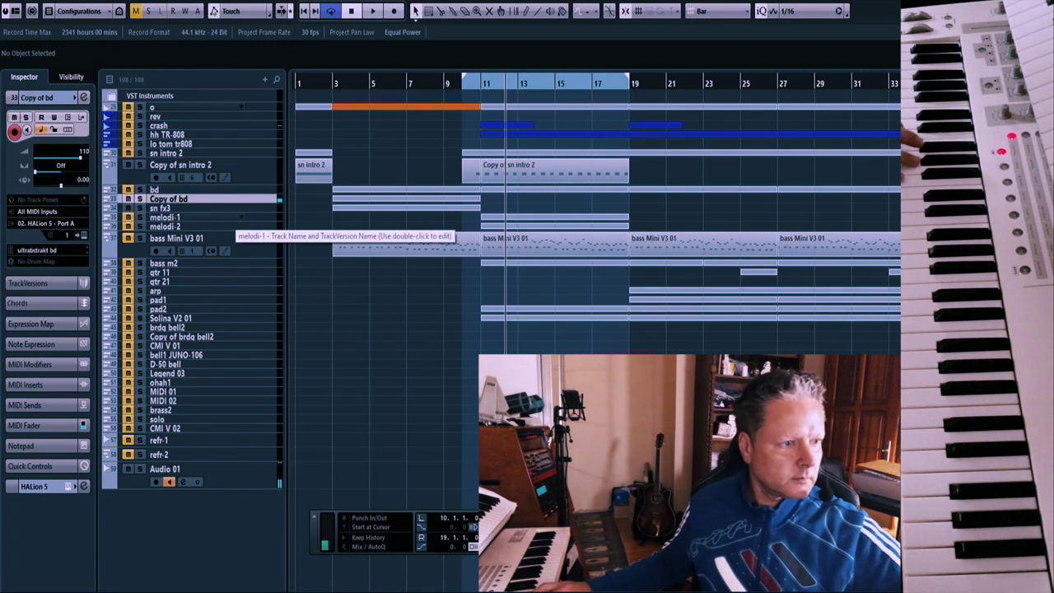
key(KP_Multiply)
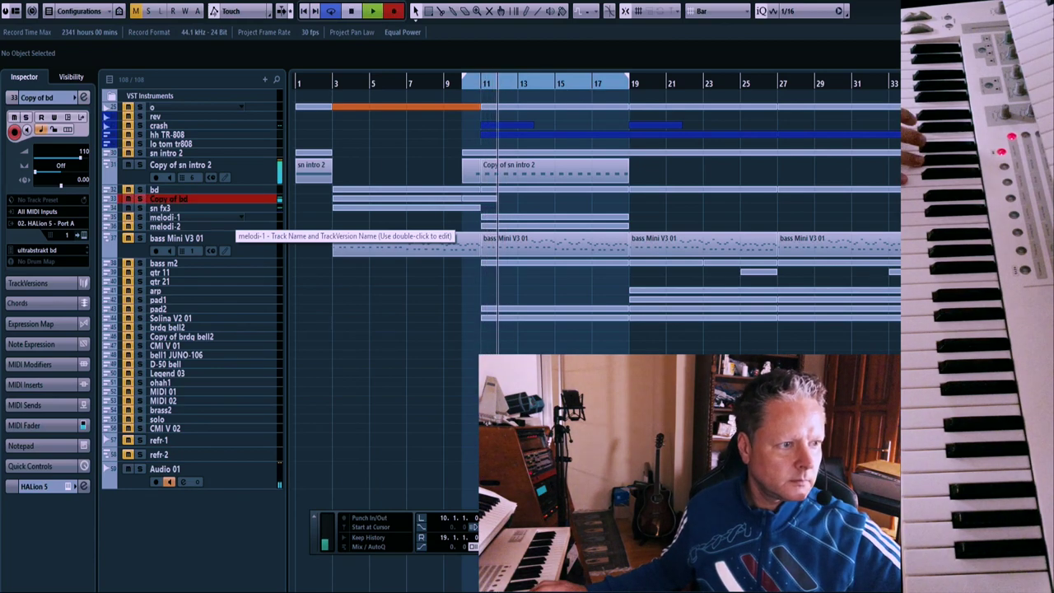
key(space)
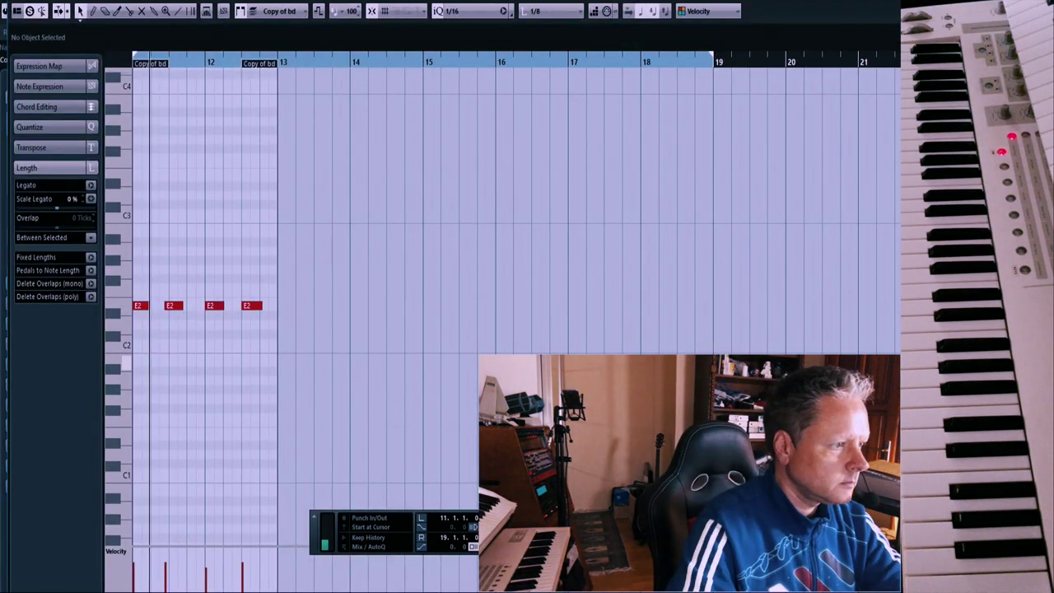
key(Escape)
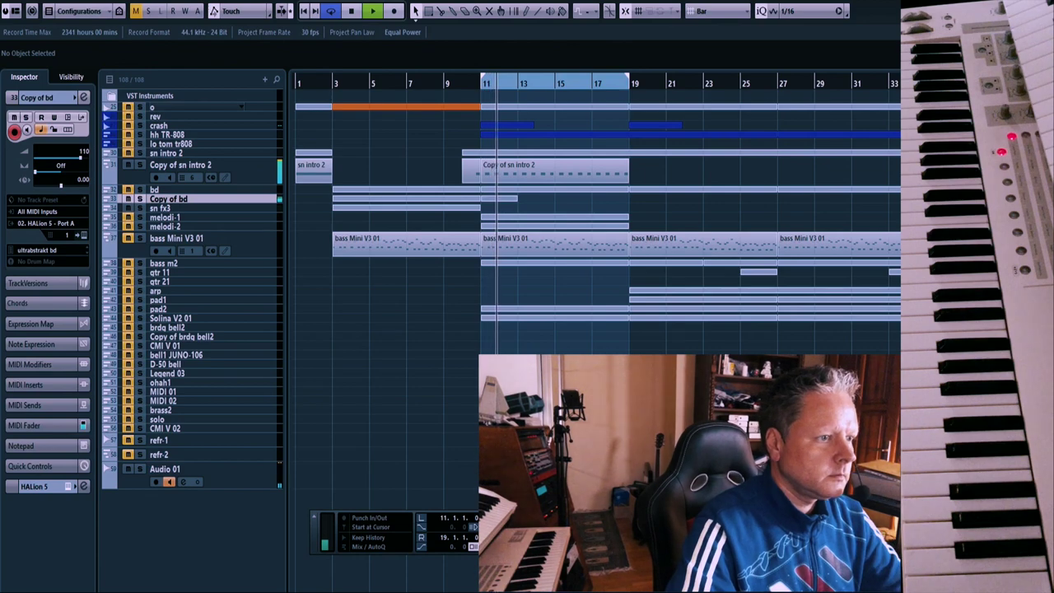
drag(496, 198, 530, 198)
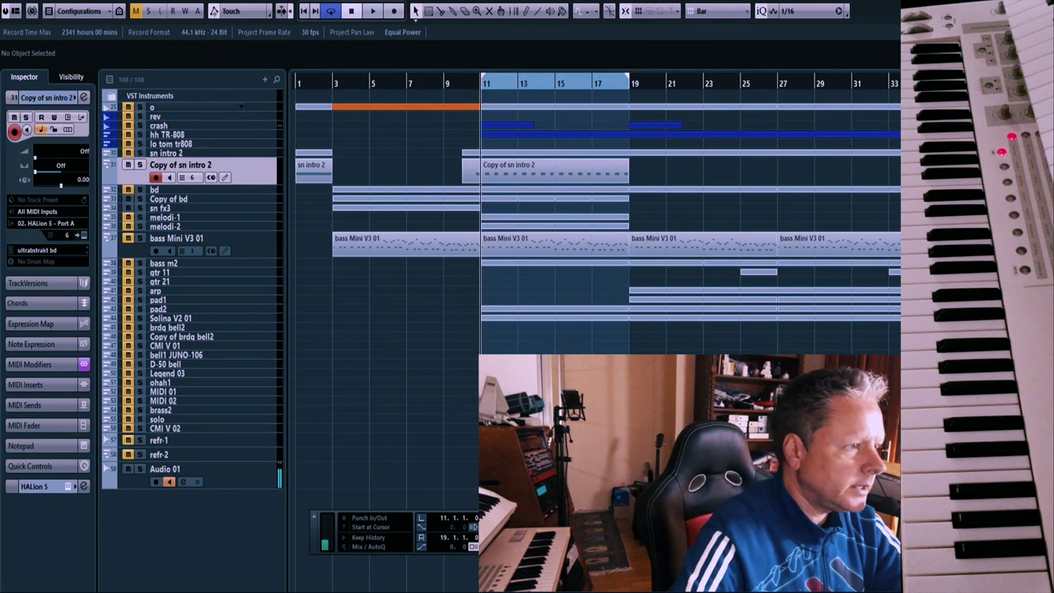
View the TR-808 instrument used by the hh TR-808 track and duplicate that track
click(215, 135)
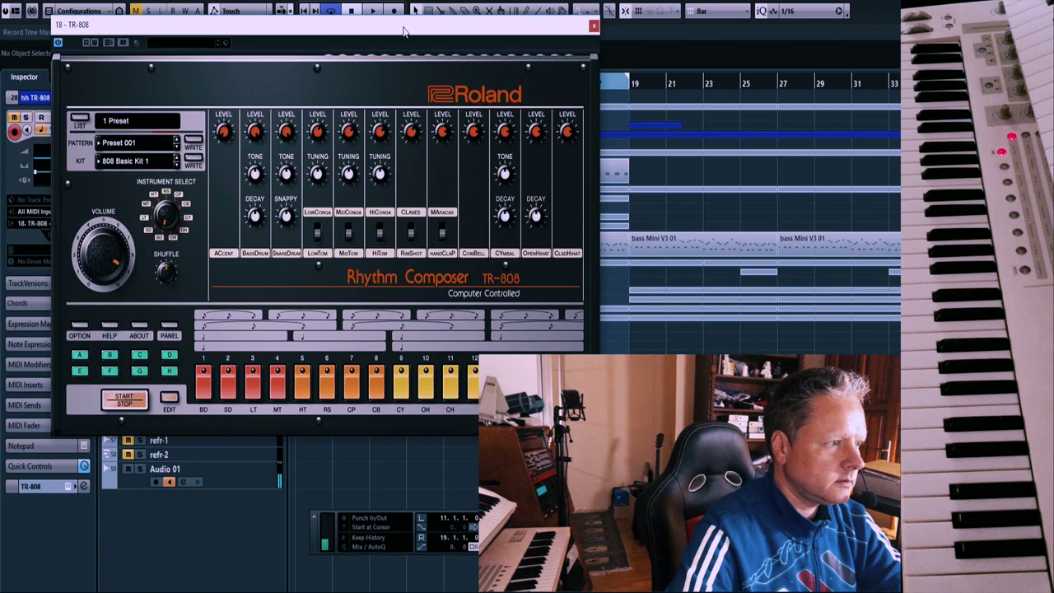
drag(402, 28, 369, 16)
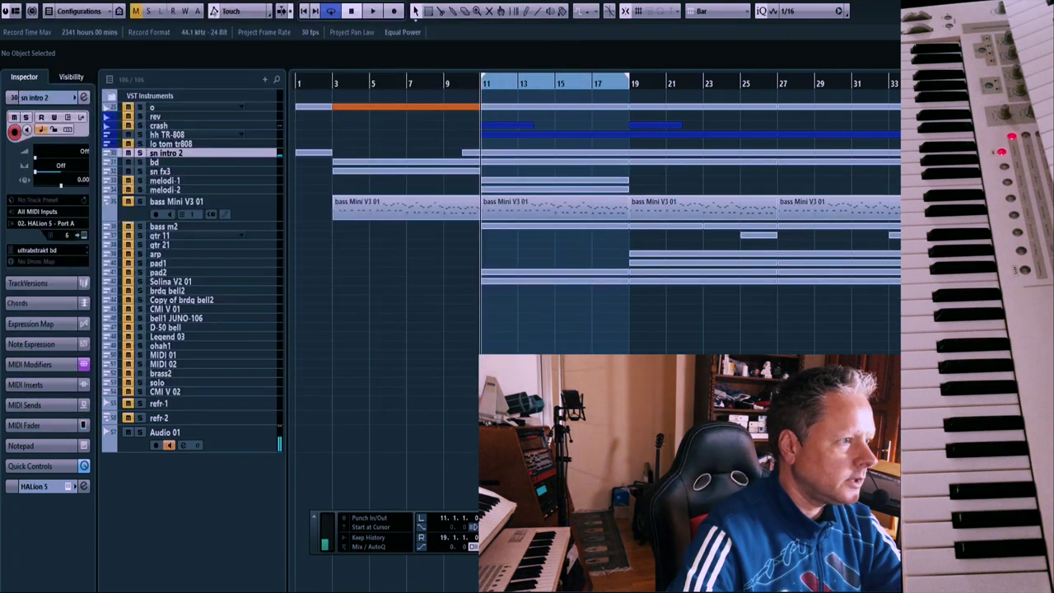
click(197, 134)
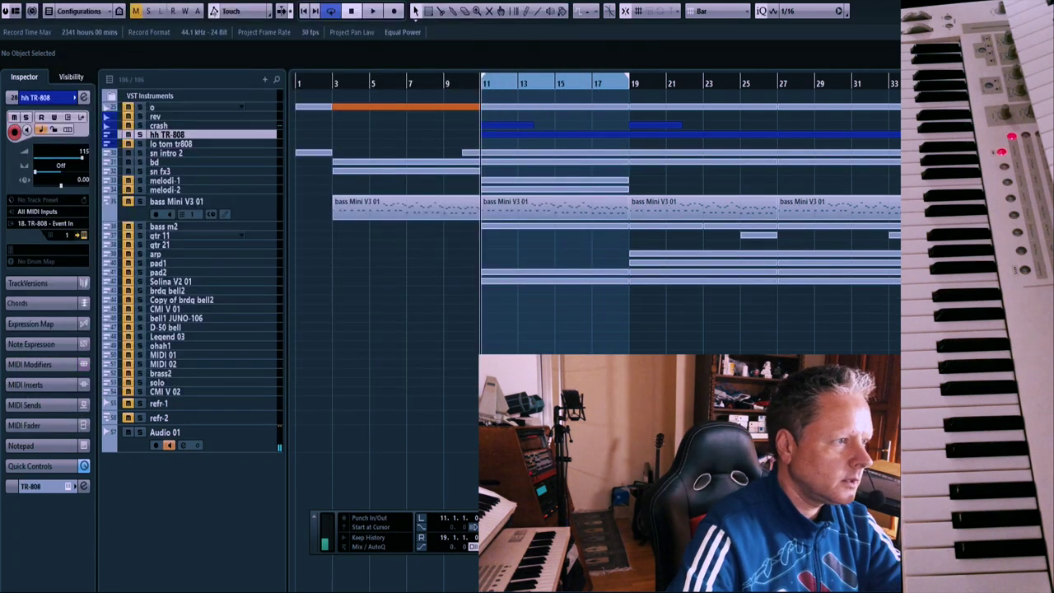
right_click(174, 131)
click(221, 173)
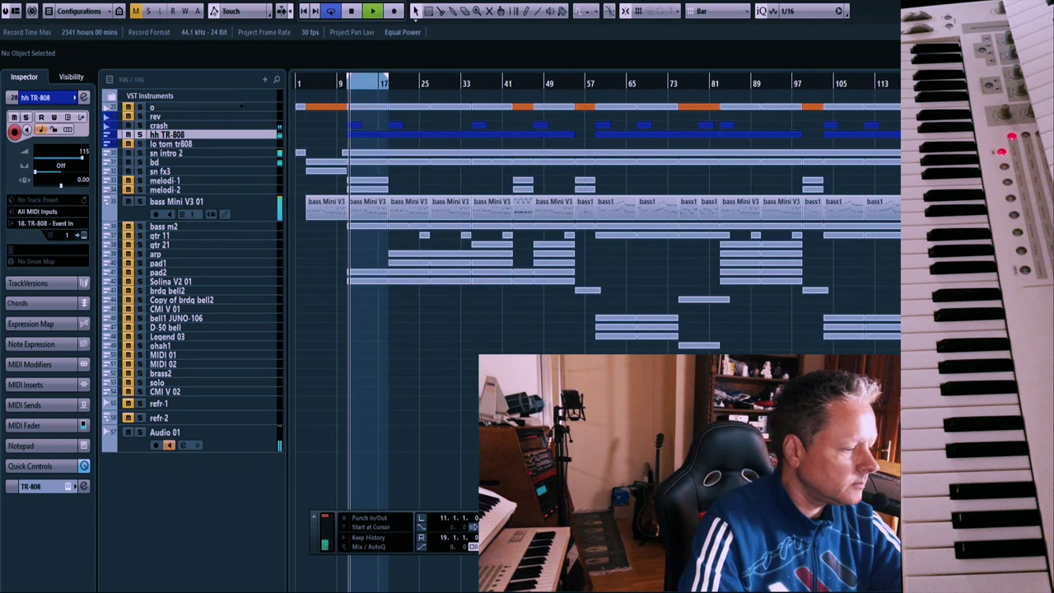
Collapse the enlarged bass Mini V3 01 track to the same height as its neighbours
key(h)
key(h)
key(h)
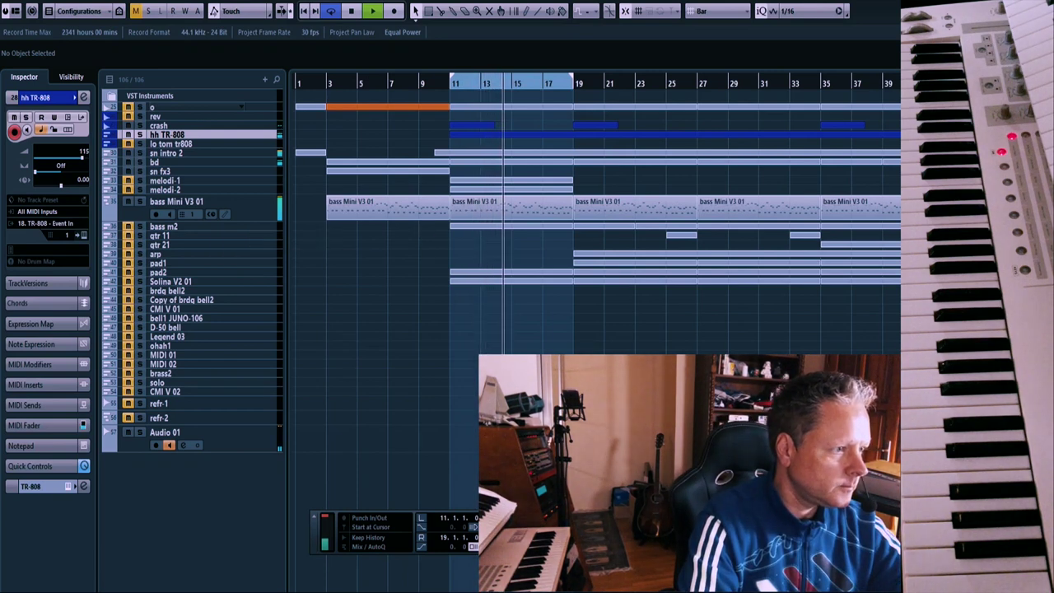
drag(176, 222, 177, 202)
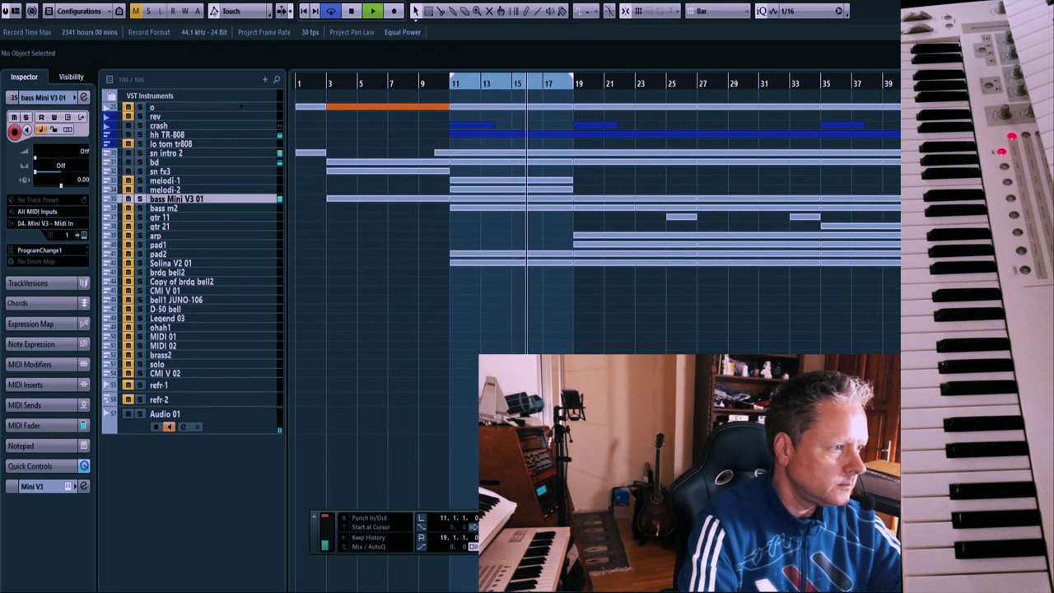
Duplicate the bass m2 track, clear the copy's part between bars 11 and 19, and stop playback
click(190, 208)
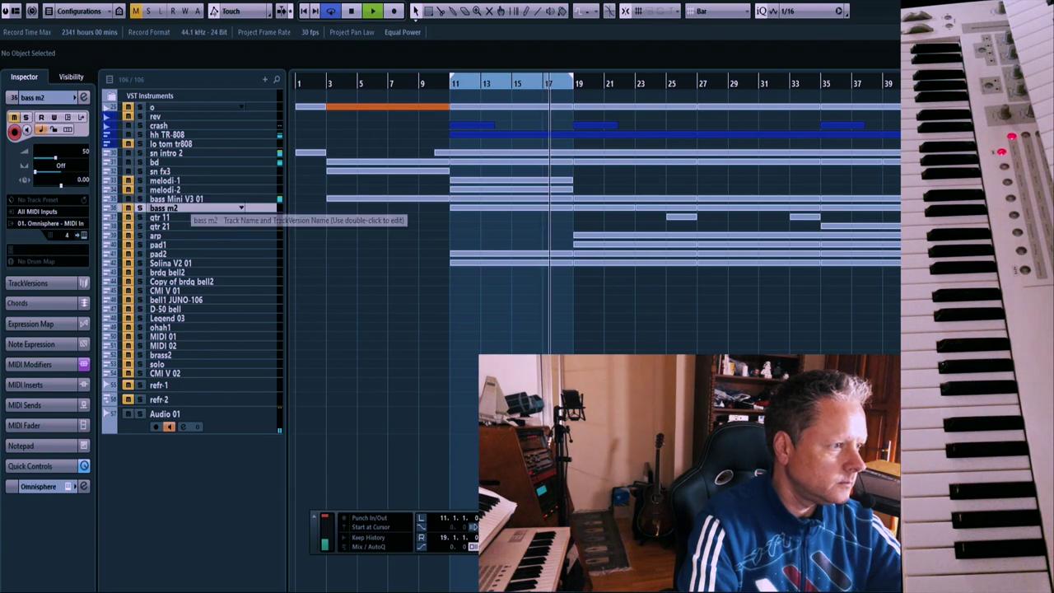
right_click(190, 208)
click(233, 250)
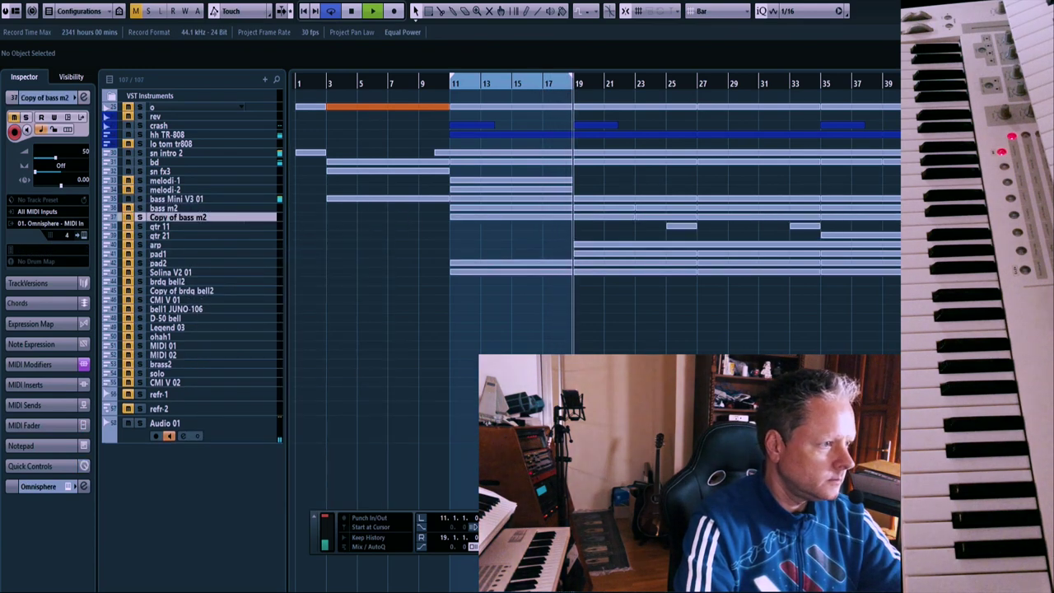
key(space)
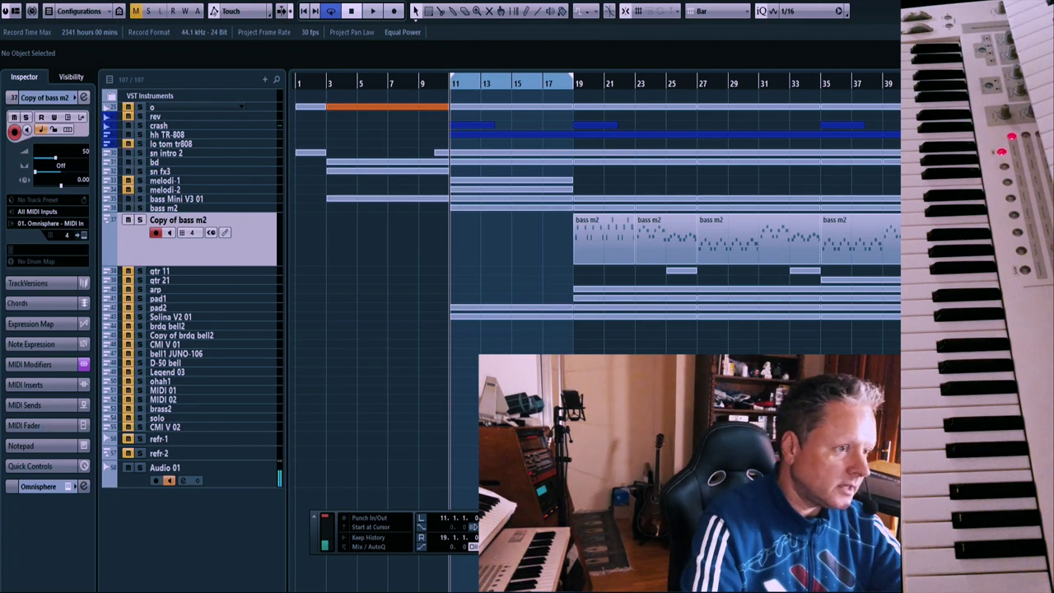
Study the bass m2 notes from bar 11 to bar 19 and record the same line on the Copy of bass m2 track
double_click(512, 208)
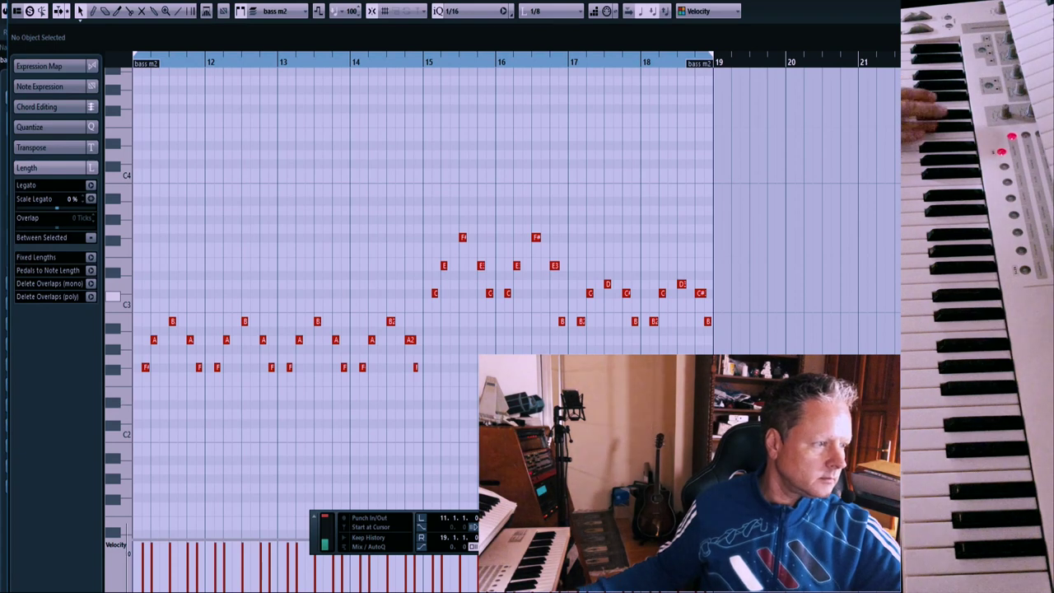
key(space)
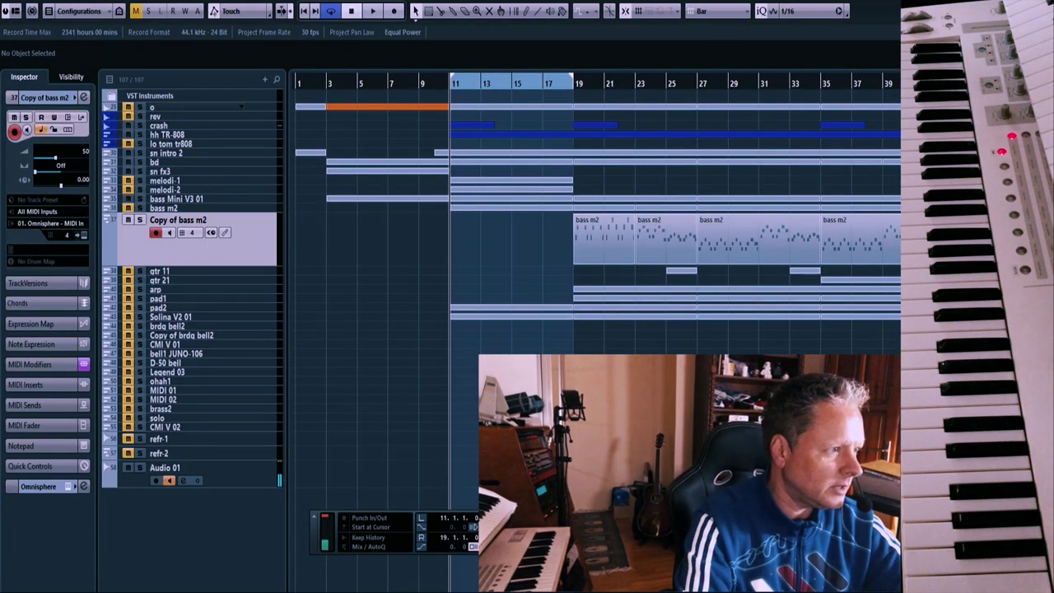
key(KP_Multiply)
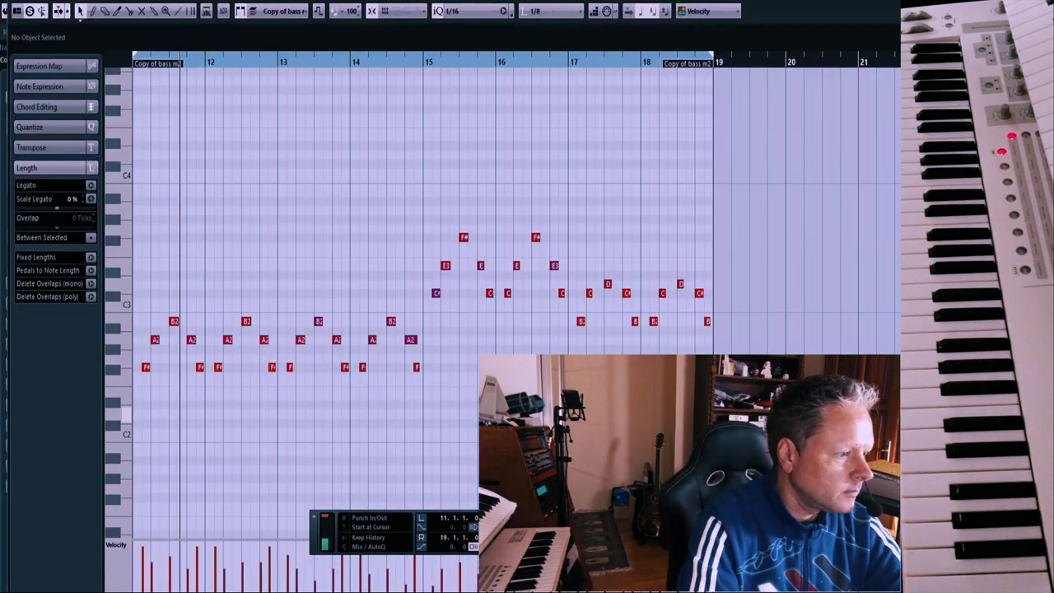
drag(560, 531, 501, 468)
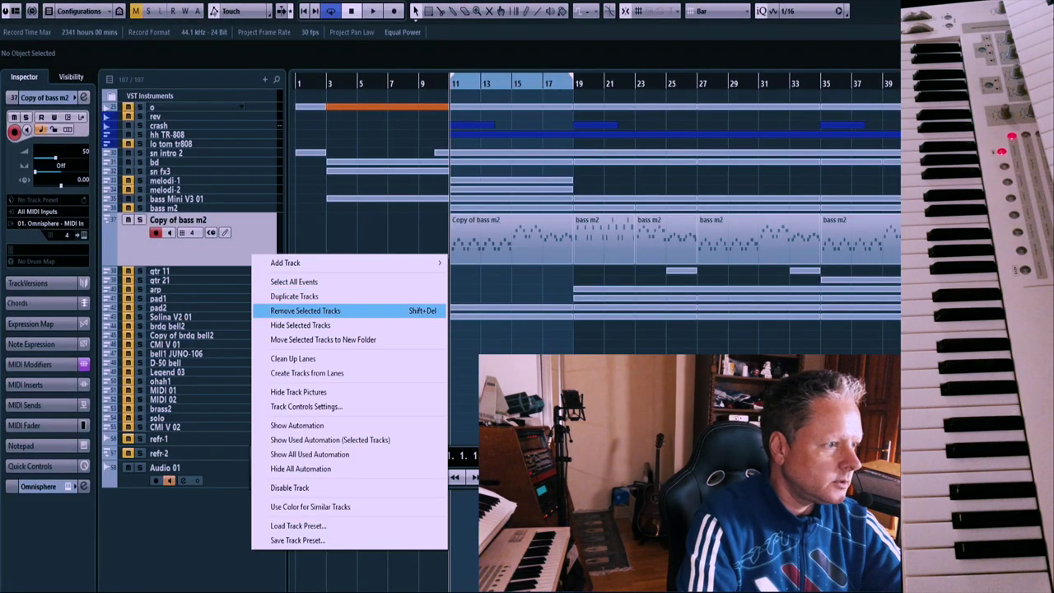
Remove the Copy of bass m2 track and play the original bass m2 with bass Mini V3 01, both soloed and within the full mix
click(321, 307)
key(Return)
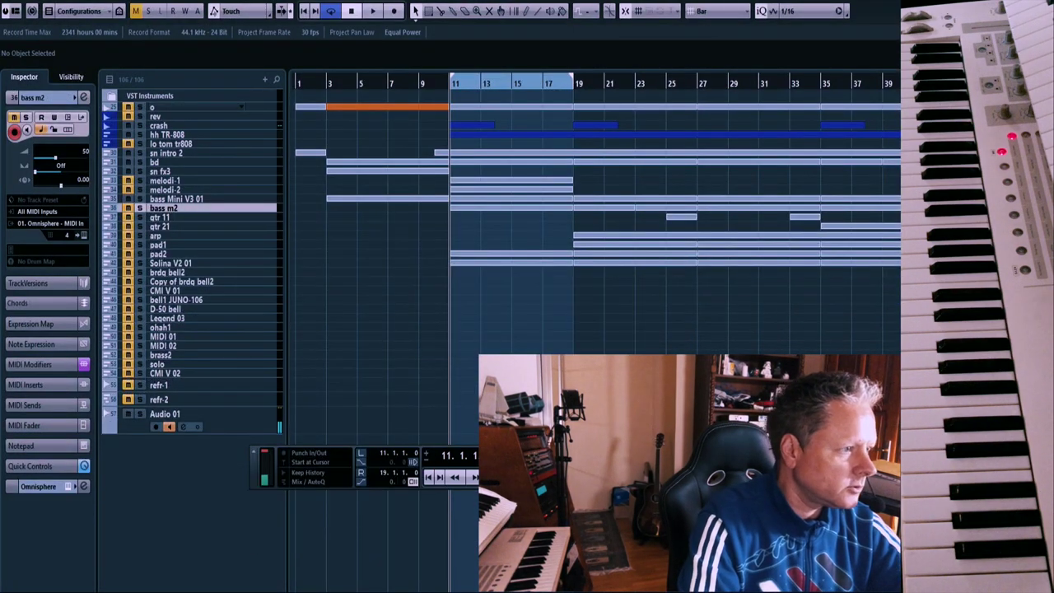
key(space)
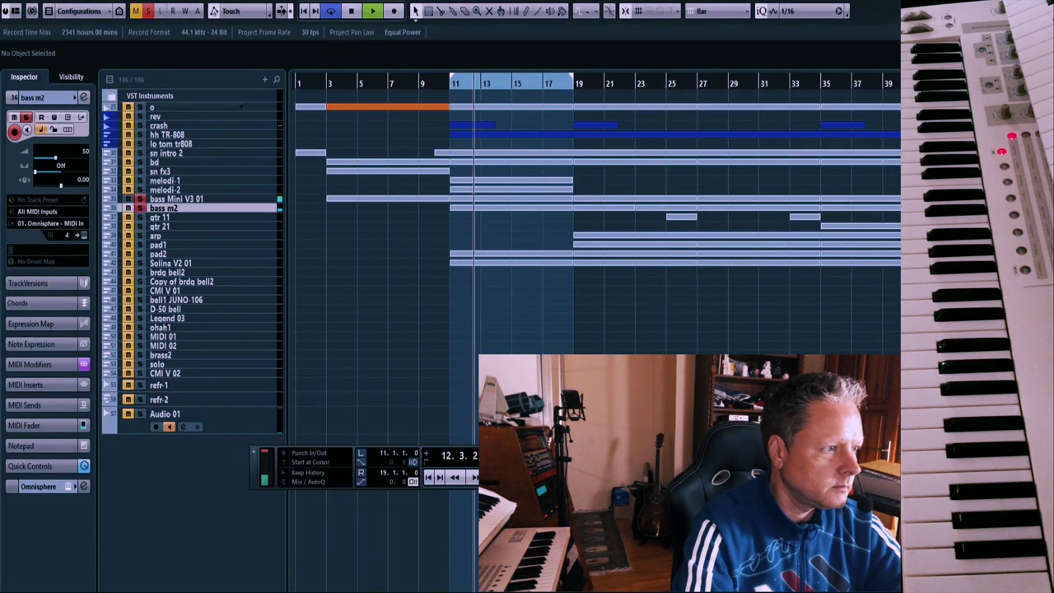
key(space)
key(space)
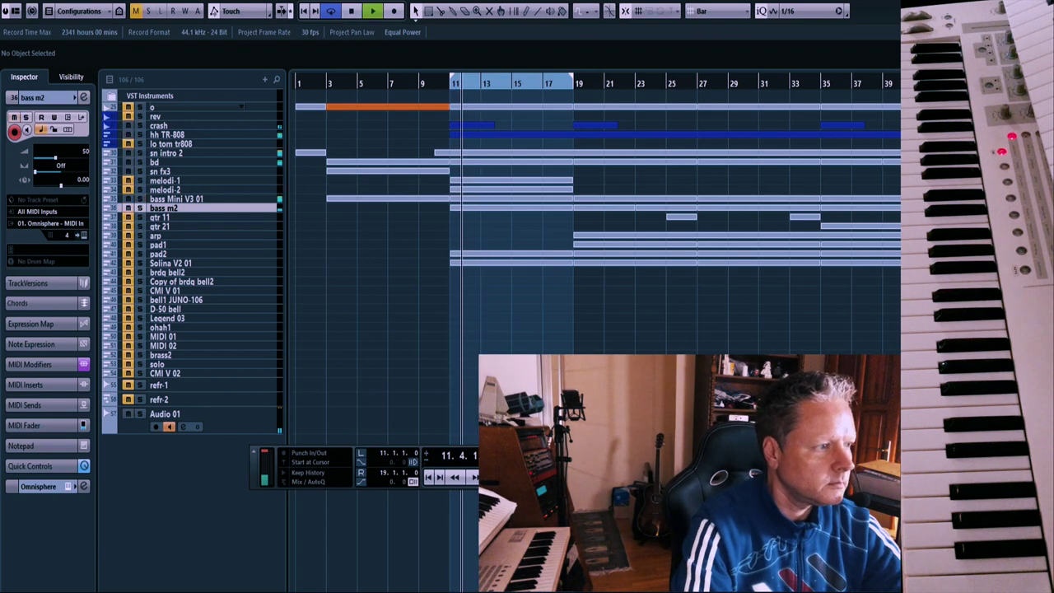
key(g)
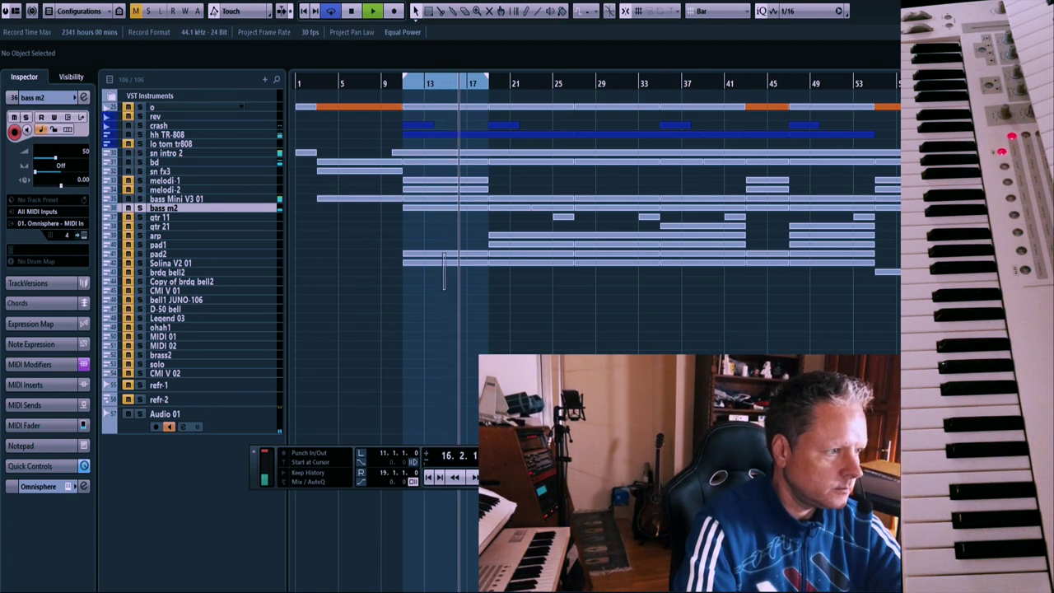
Delete the pad2 and Solina V2 01 parts between bars 11 and 19 and stop playback
drag(443, 288, 444, 252)
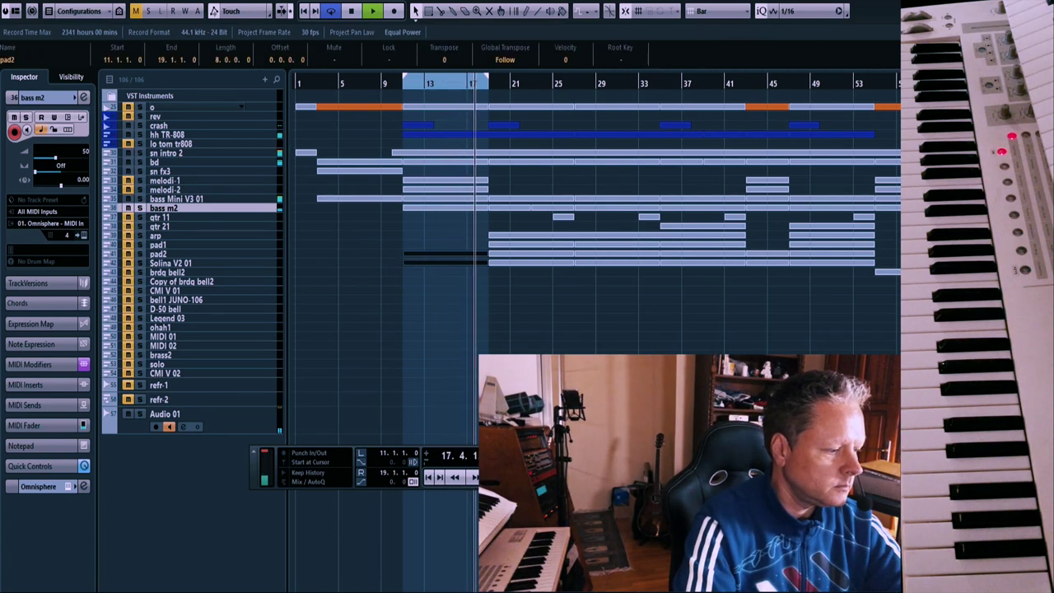
key(Delete)
click(444, 280)
key(space)
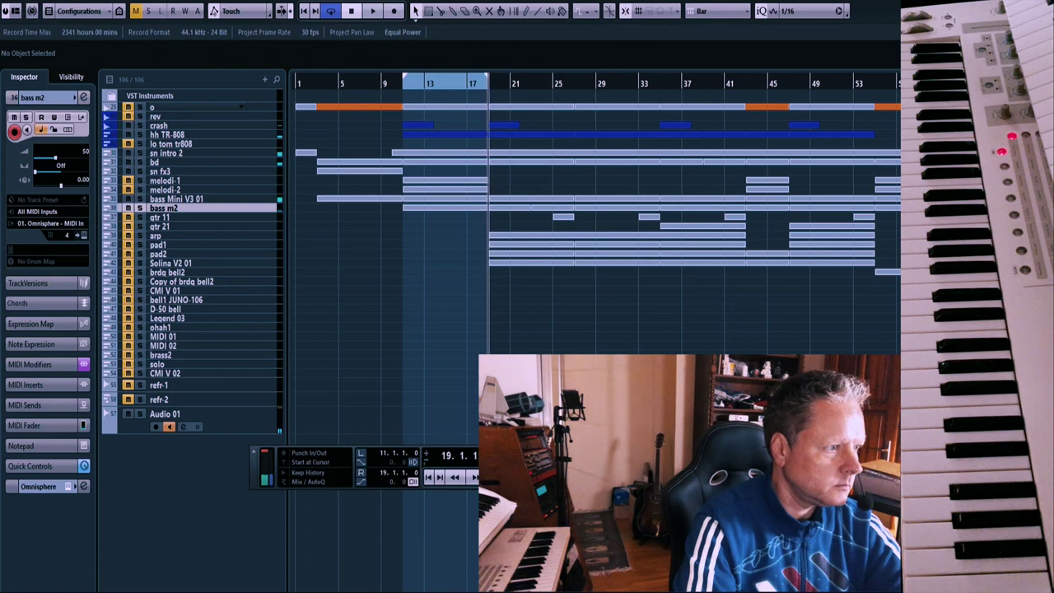
Move the transport controls clear of the notes, remove the Copy of melodi-1 track, and play with the original melodi-1
key(h)
click(183, 181)
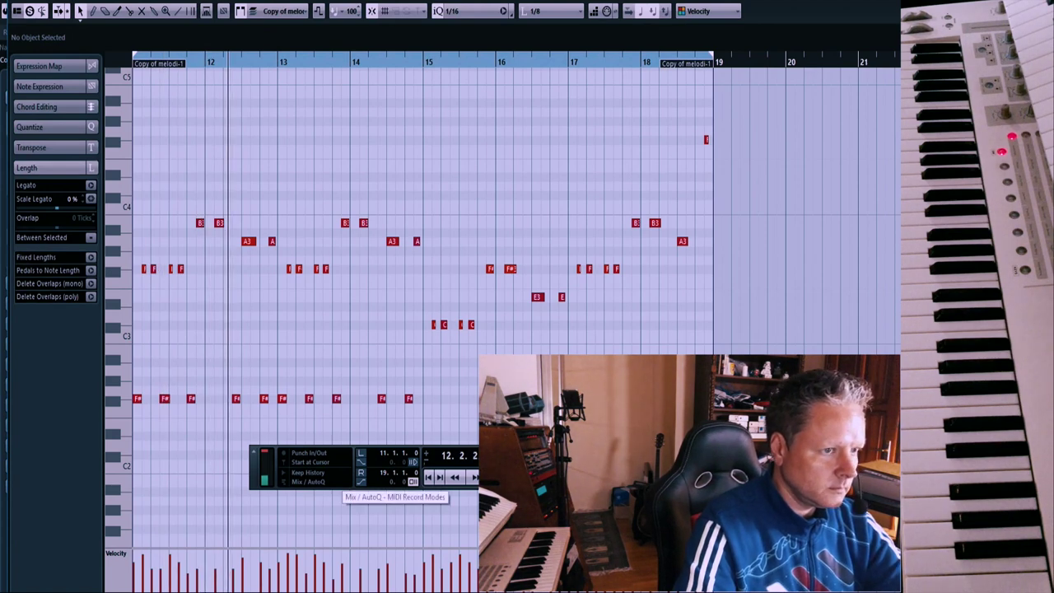
drag(343, 483, 324, 533)
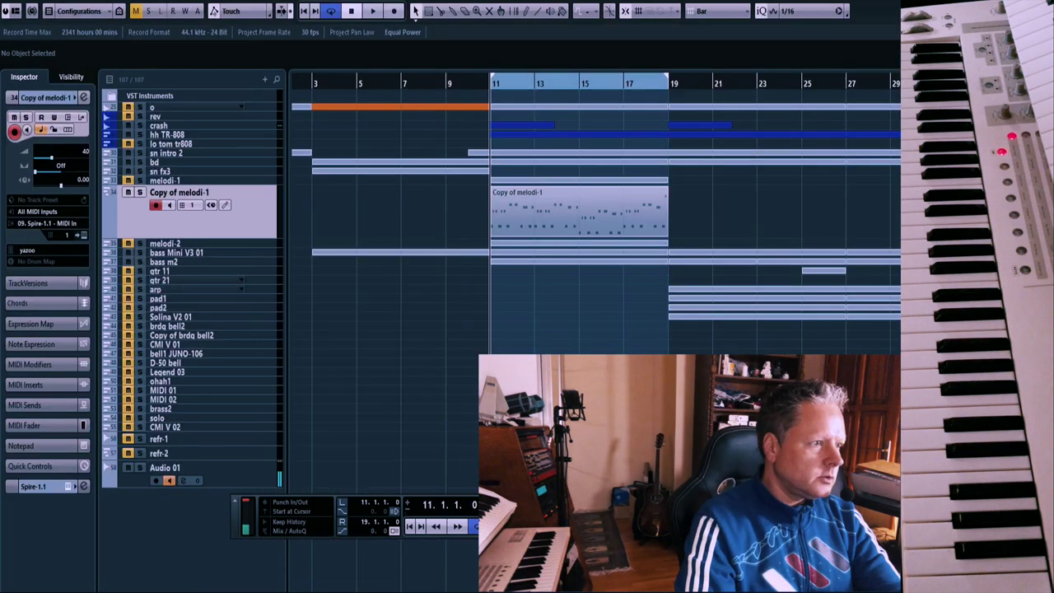
right_click(261, 218)
click(312, 275)
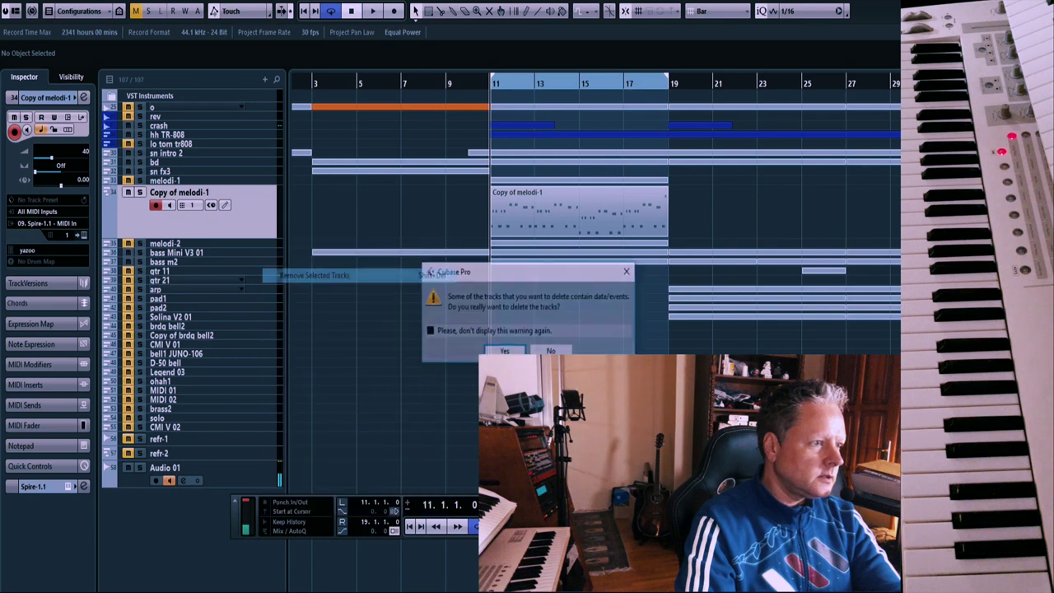
key(Return)
key(space)
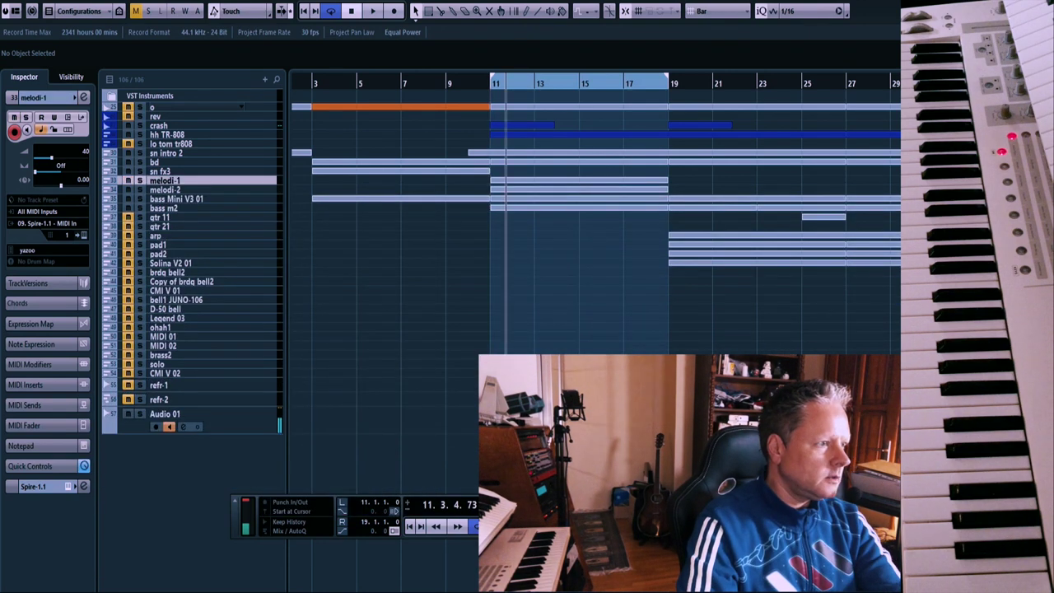
Select the melodi-2 track, view its Legend instrument, and play the section from bar 11
key(Down)
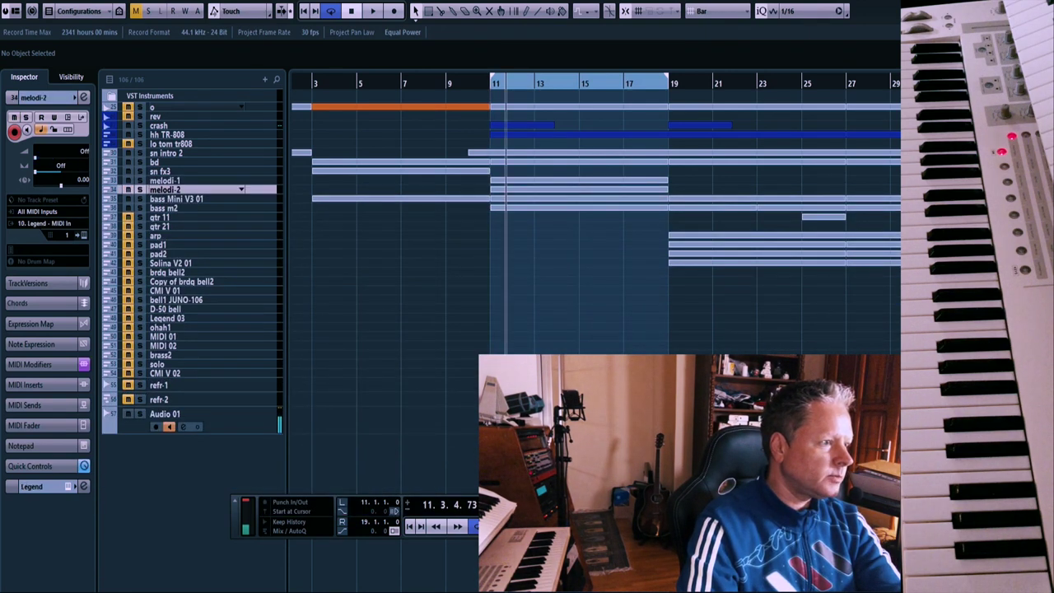
key(s)
key(e)
drag(468, 85, 496, 1)
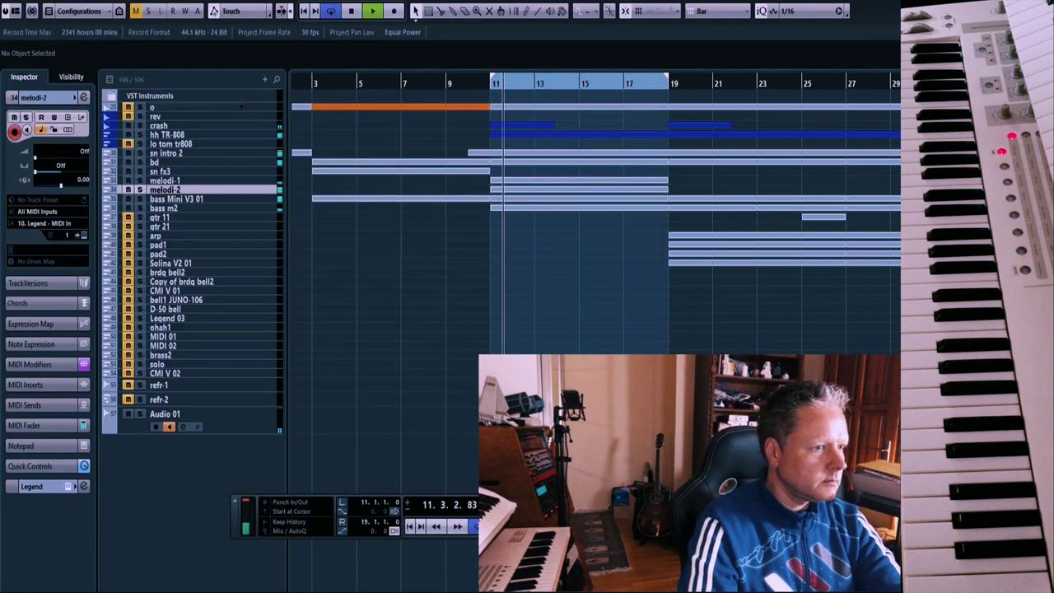
Set the loop range to bars 19 through 27
key(g)
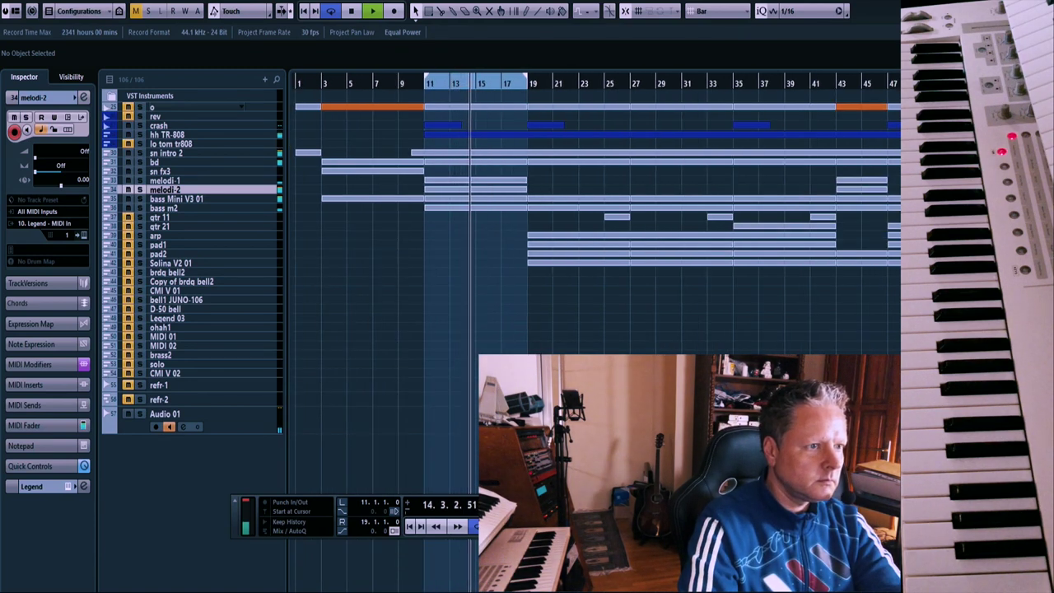
drag(528, 77, 630, 77)
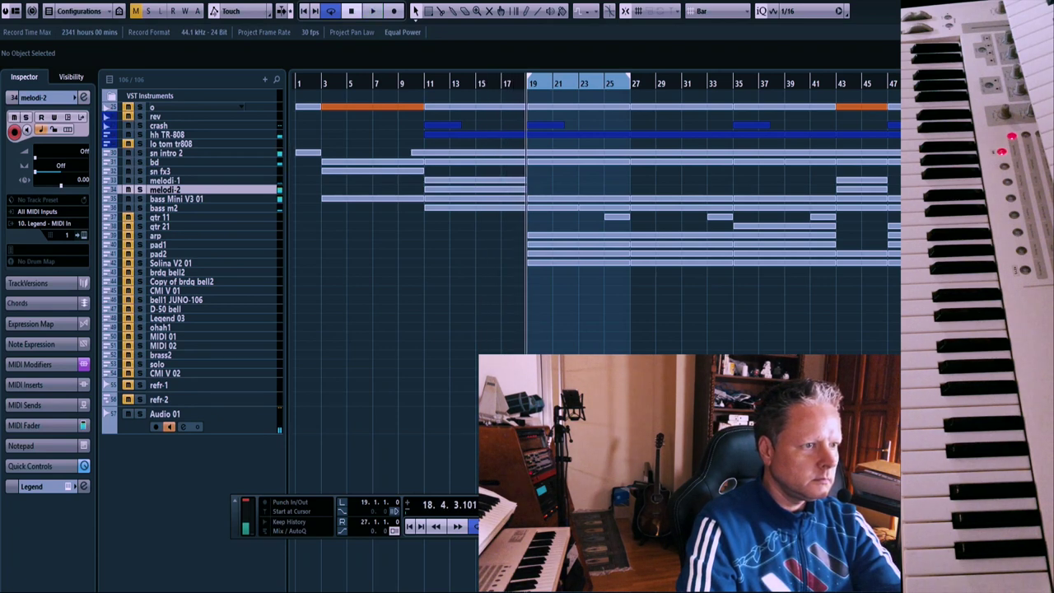
key(h)
scroll(596, 218, right, 3)
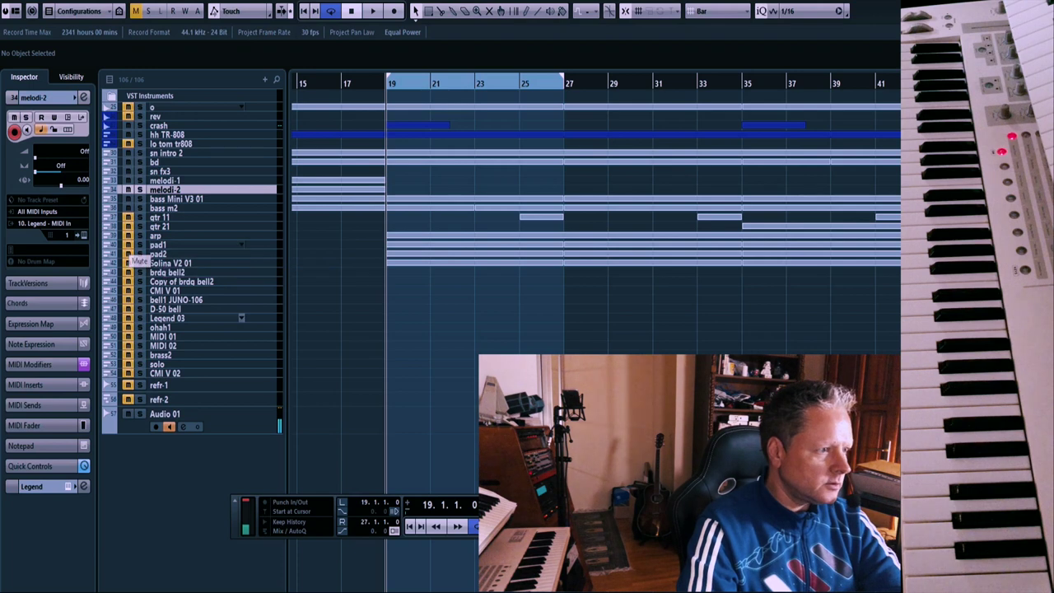
Audition the pad2 and Solina V2 01 sounds and remove the pad1 and pad2 tracks
click(164, 245)
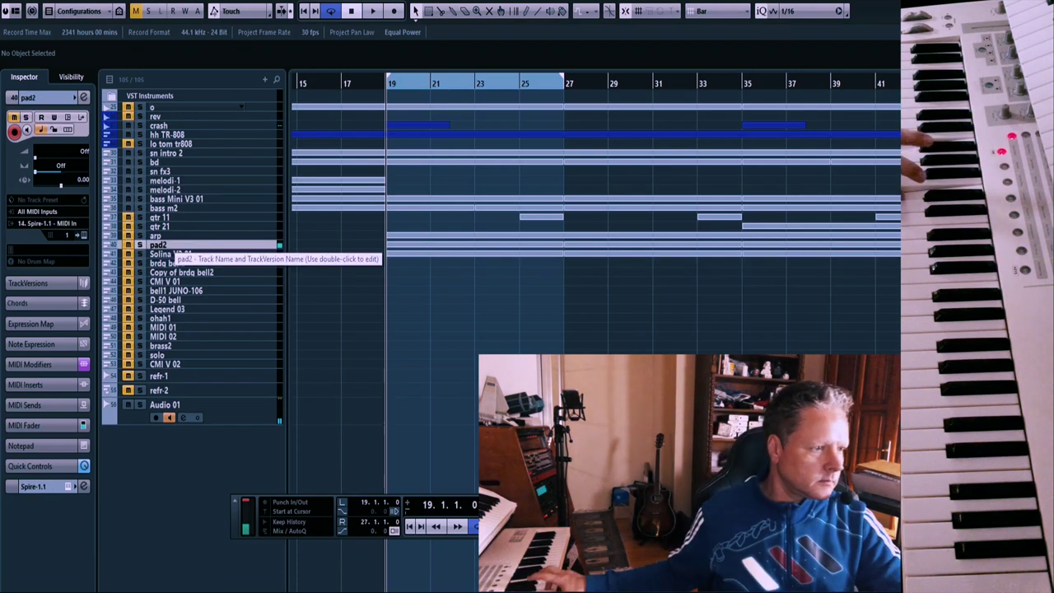
click(170, 253)
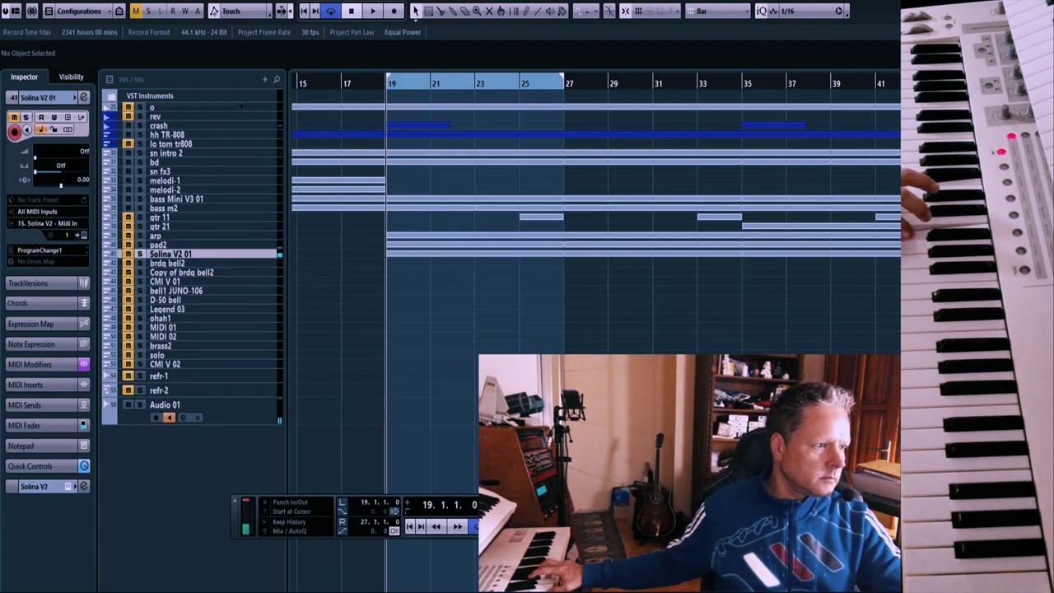
click(173, 245)
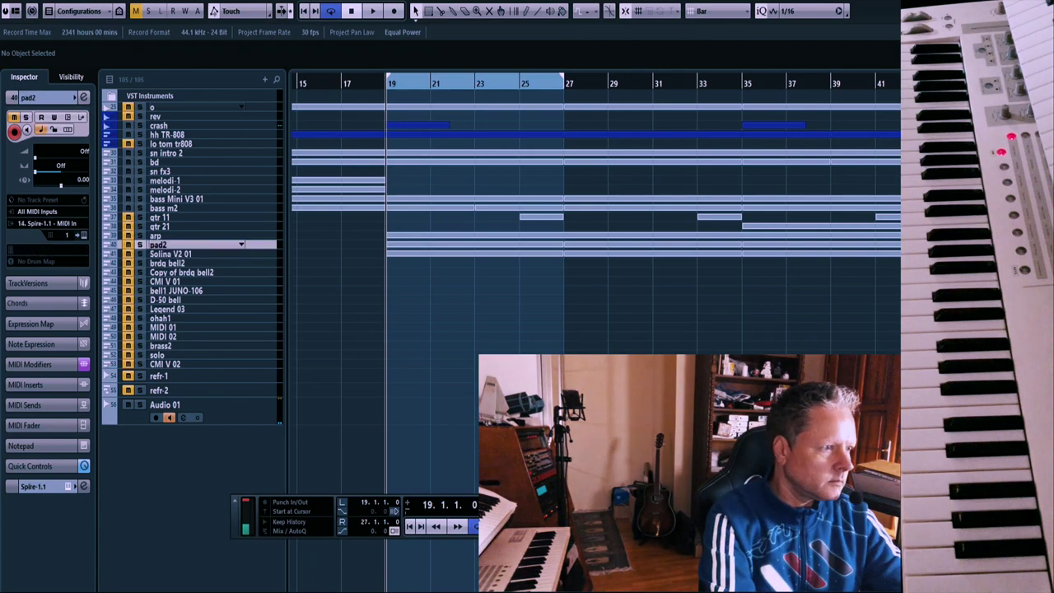
key(shift+Delete)
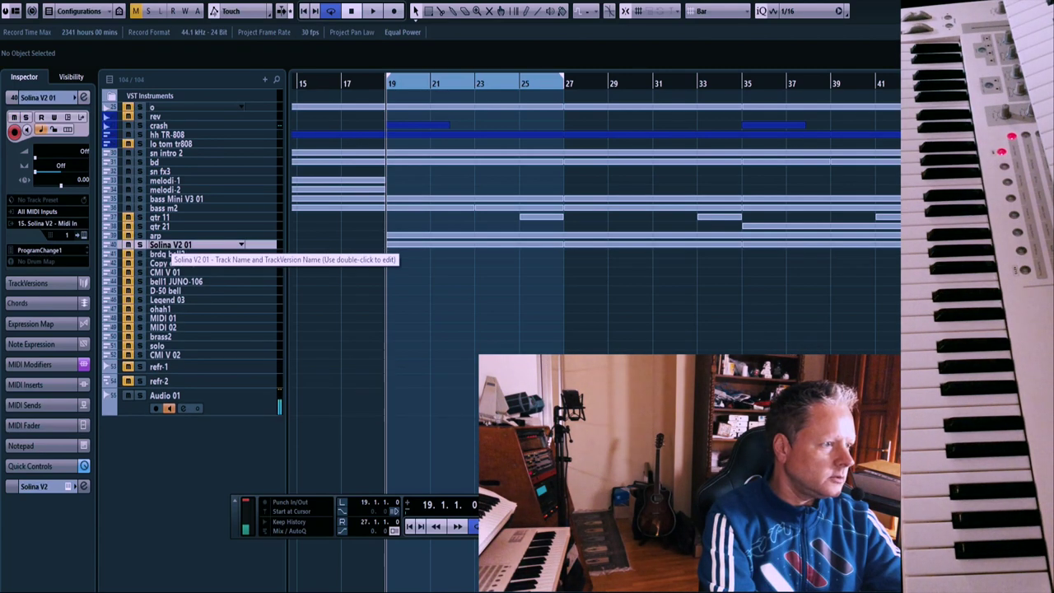
Duplicate the Solina V2 01 track and delete all parts on the copy
right_click(173, 245)
click(242, 283)
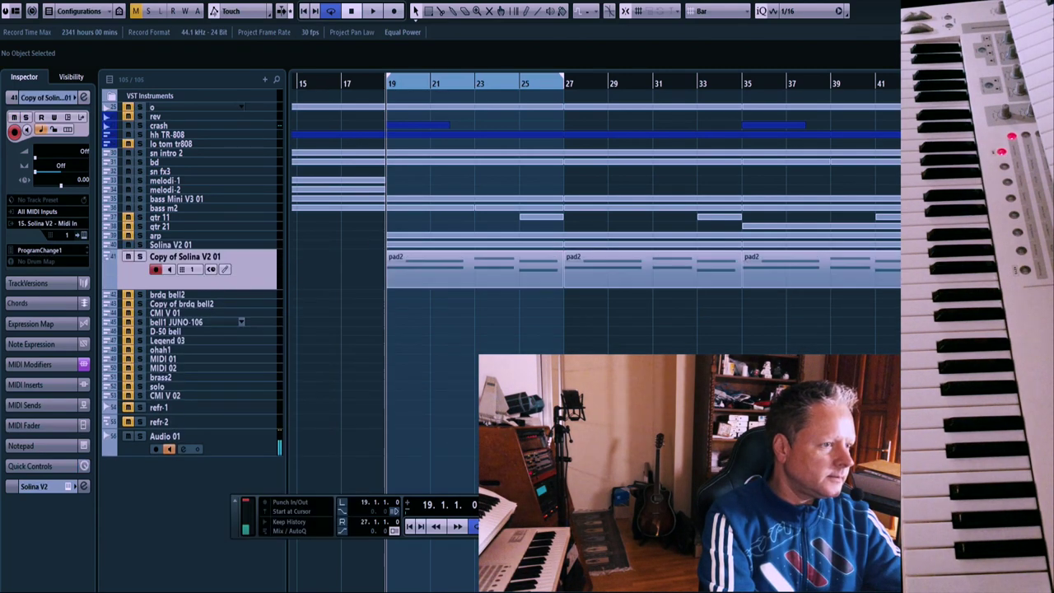
click(475, 275)
key(Delete)
key(Delete)
key(Delete)
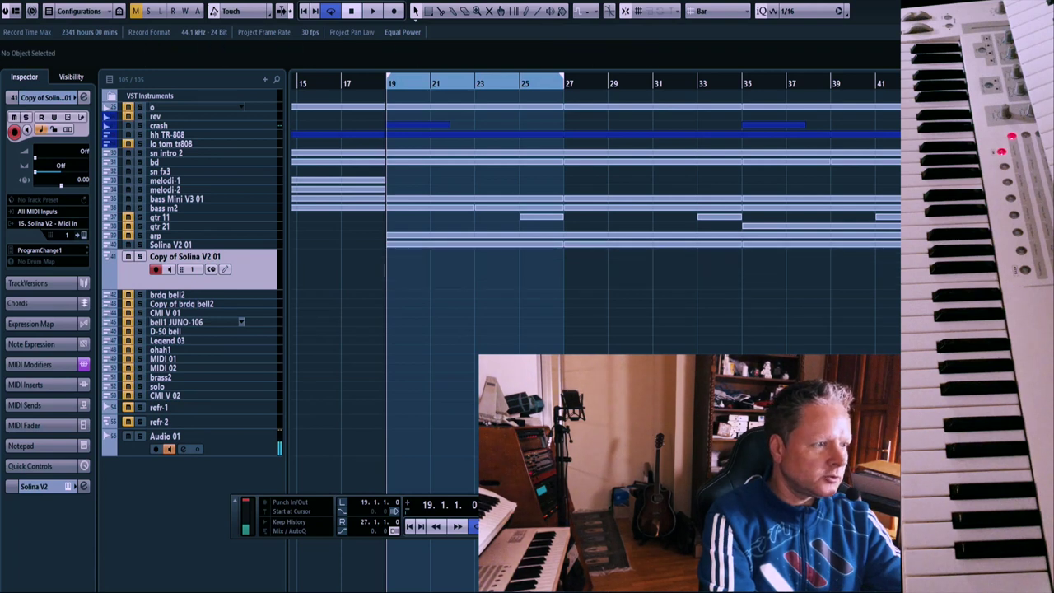
Show the Solina V2 instrument beside the arrangement, record a string line on Copy of Solina V2 01 from bar 19 to 27, and play it back
key(e)
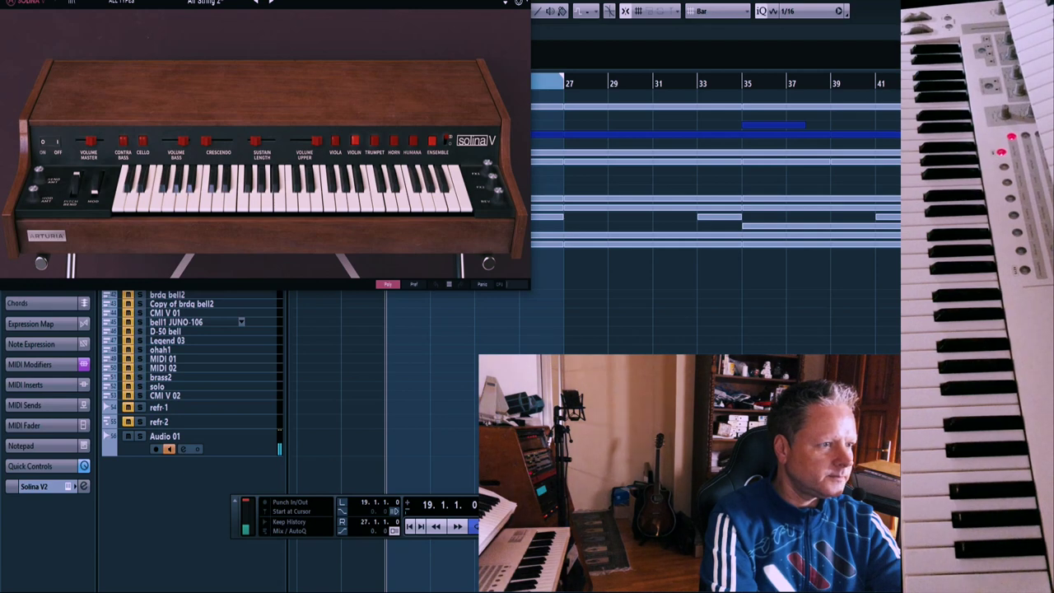
drag(380, 0, 442, 282)
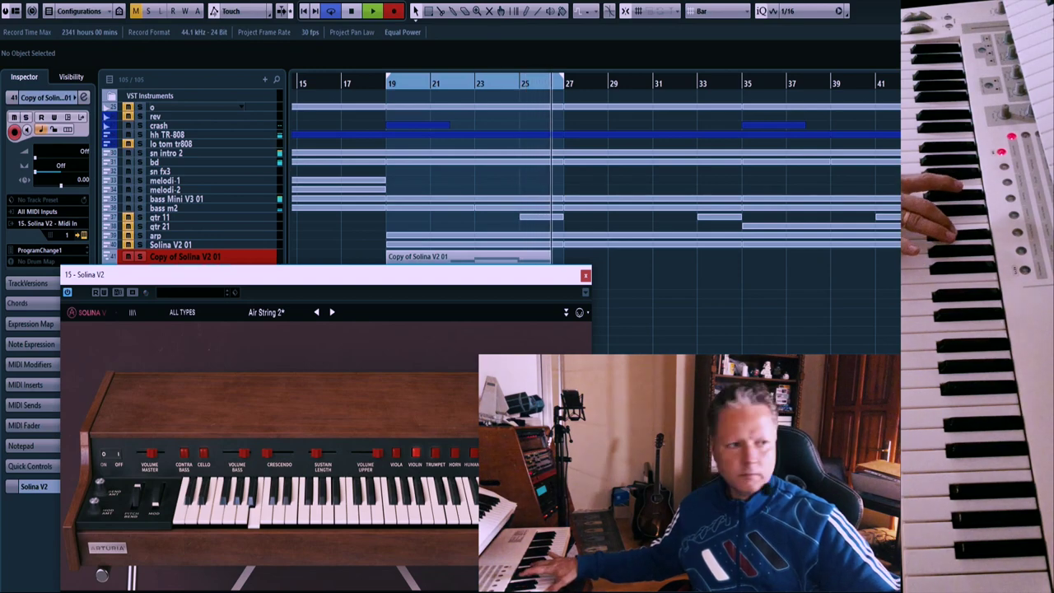
key(space)
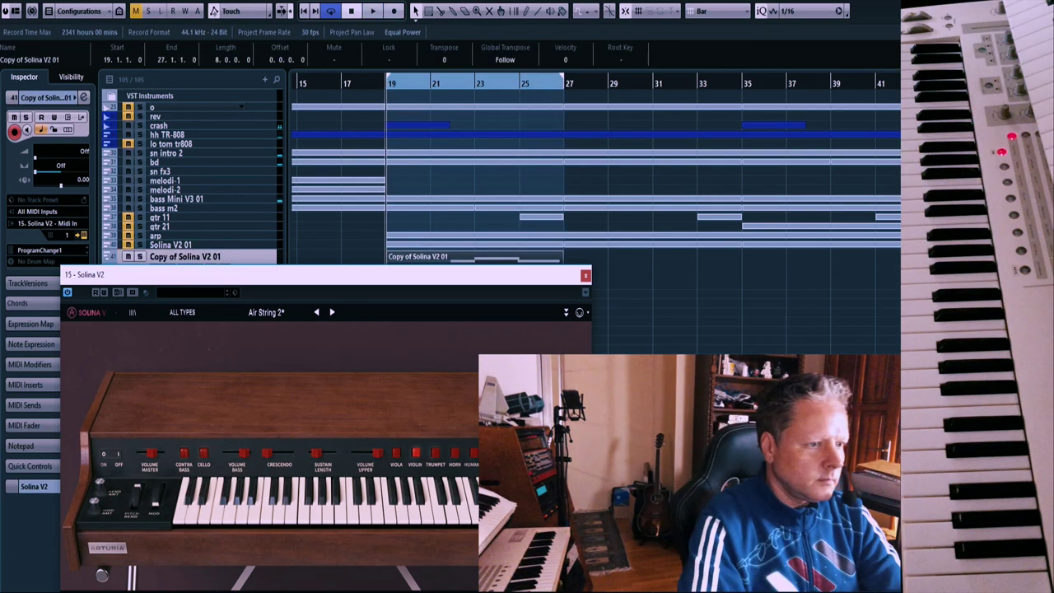
key(space)
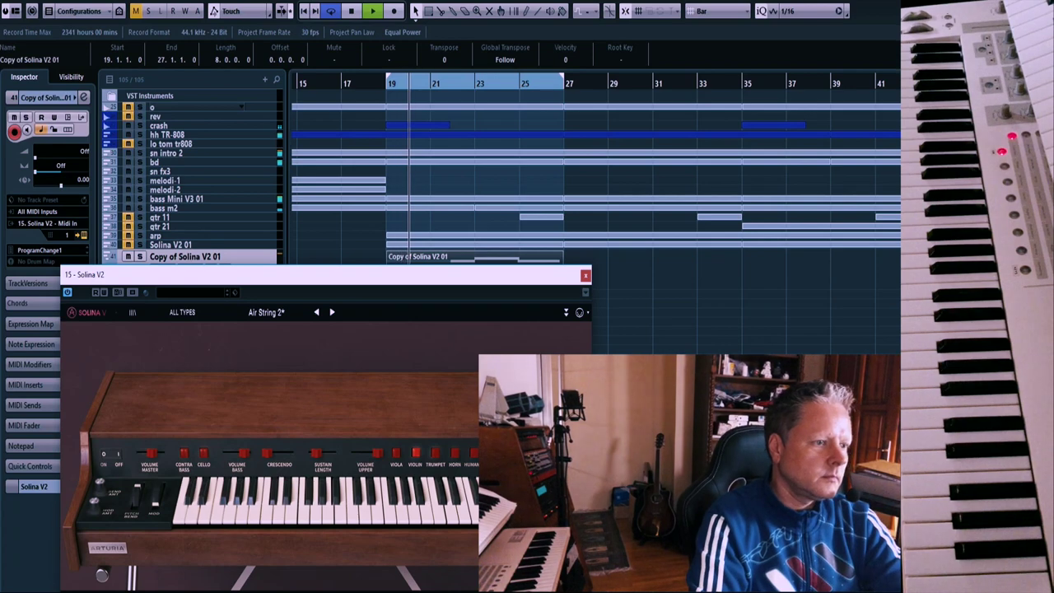
Open the recorded Solina notes, close the instrument window, and align the start of the second F#3 note with bar 25
drag(516, 279, 507, 296)
key(Return)
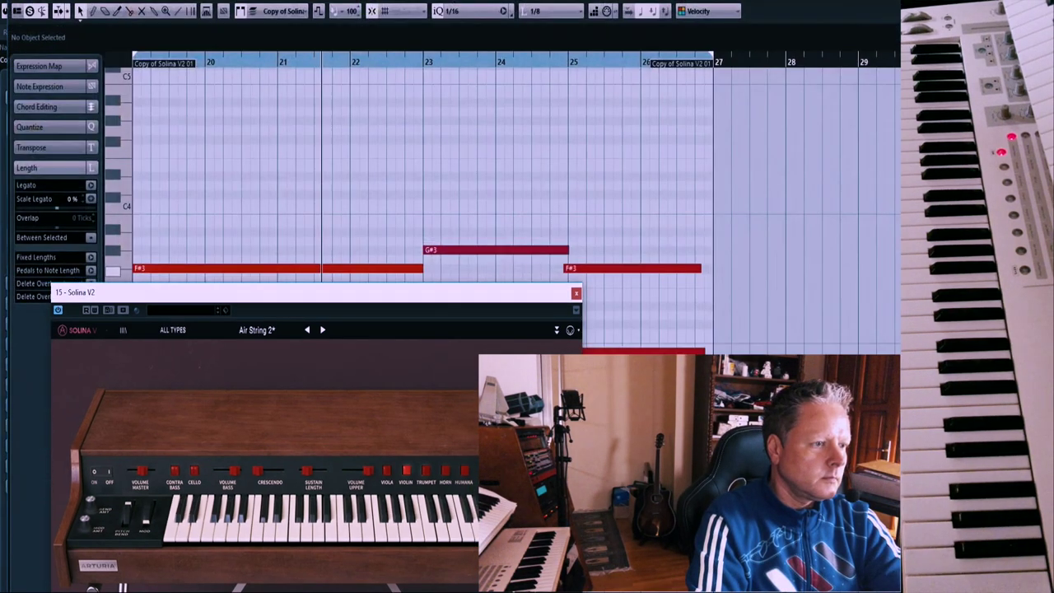
click(576, 293)
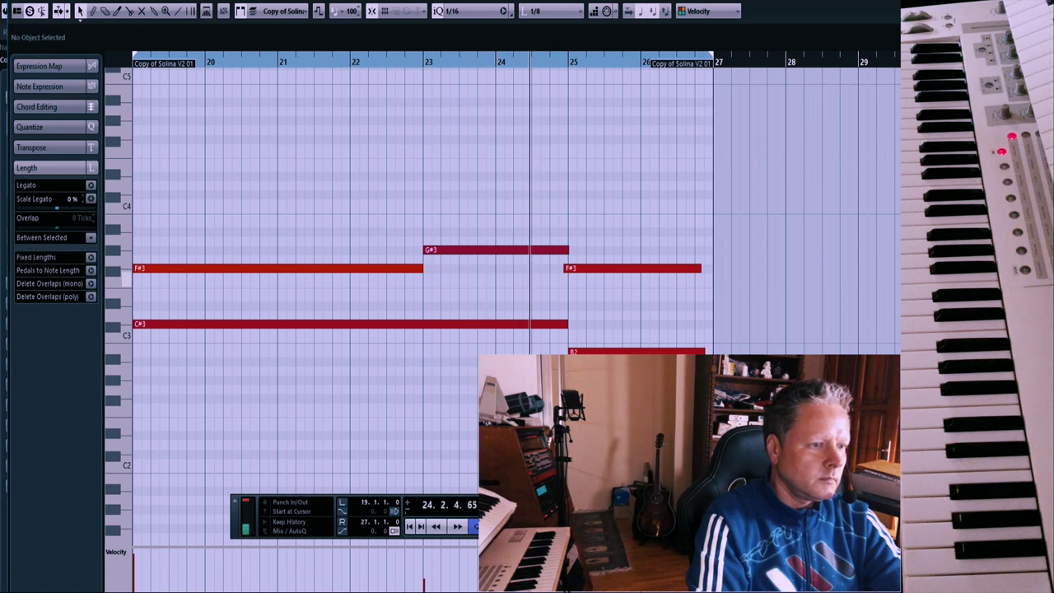
drag(564, 269, 570, 269)
click(494, 189)
Remove the Copy of Solina V2 01 track and unmute the original Solina V2 01 track
drag(175, 62, 173, 62)
drag(172, 61, 135, 62)
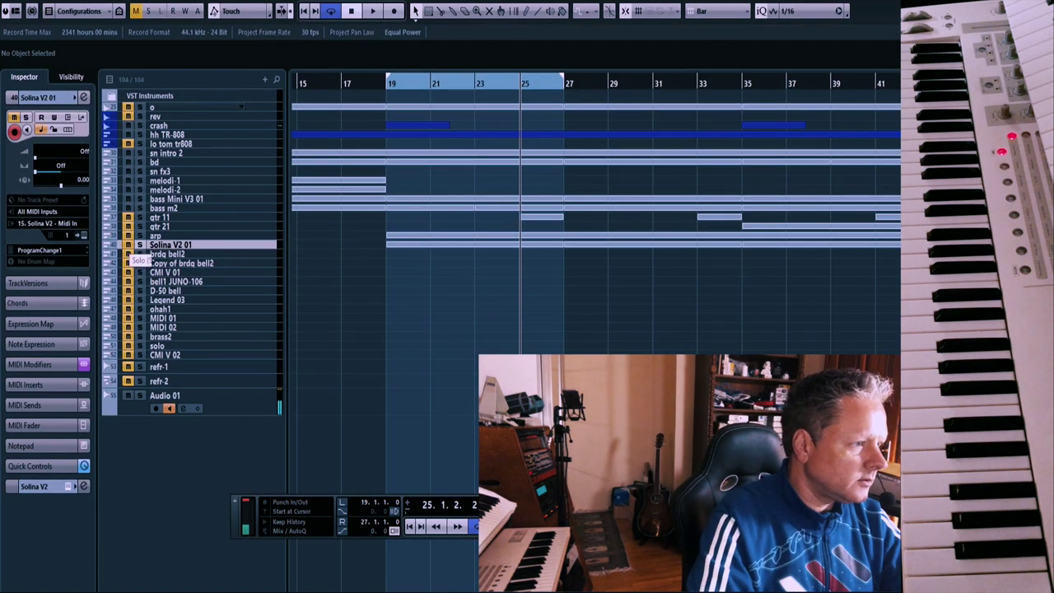
click(128, 244)
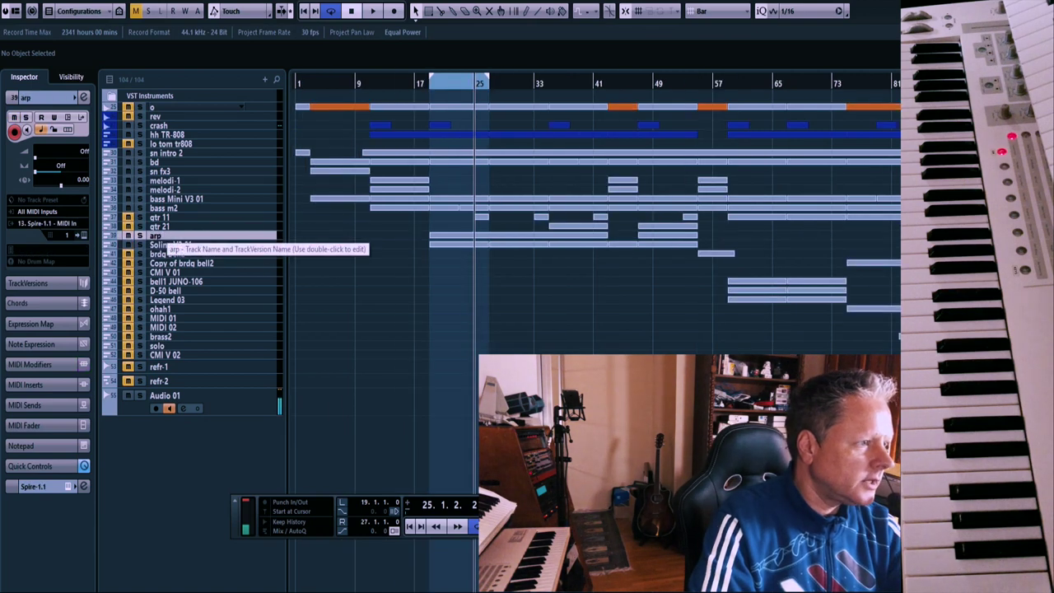
Enlarge the arp track, duplicate it, and clear the copy's part between bars 19 and 43
click(197, 244)
drag(197, 240, 198, 310)
key(KP_1)
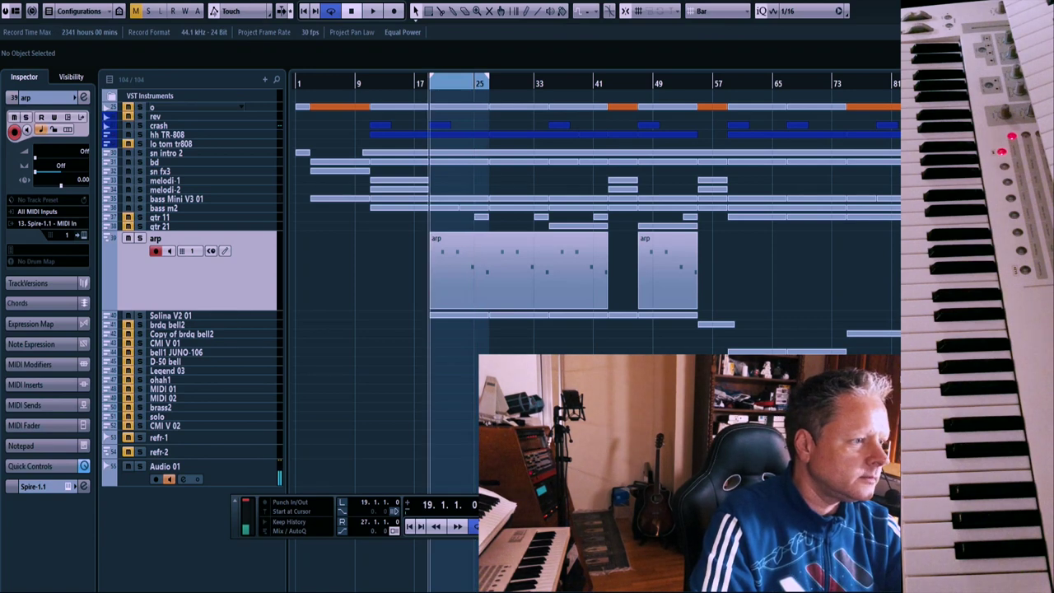
key(ctrl+shift+d)
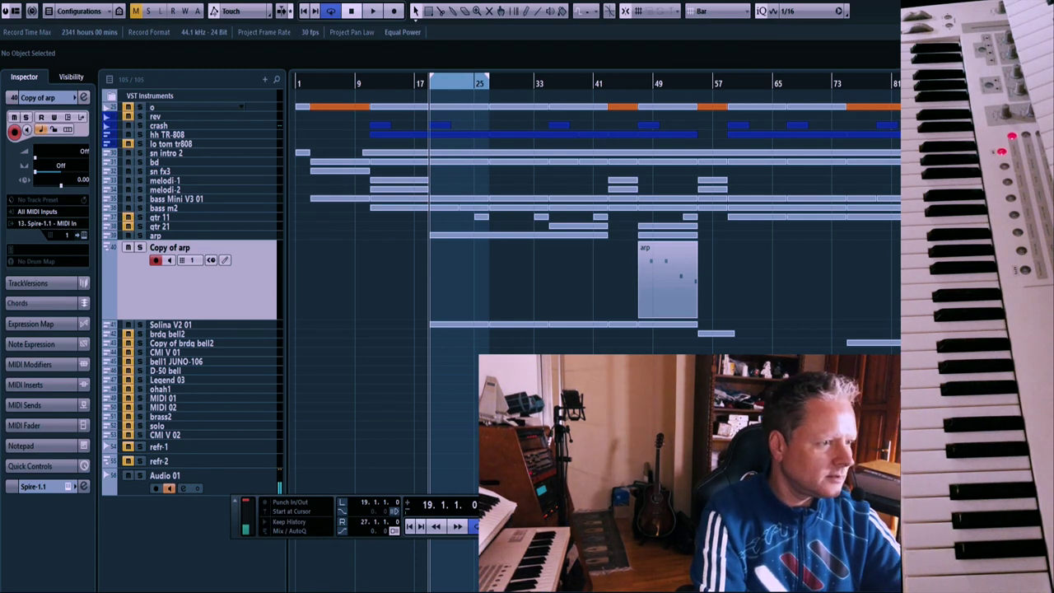
key(Up)
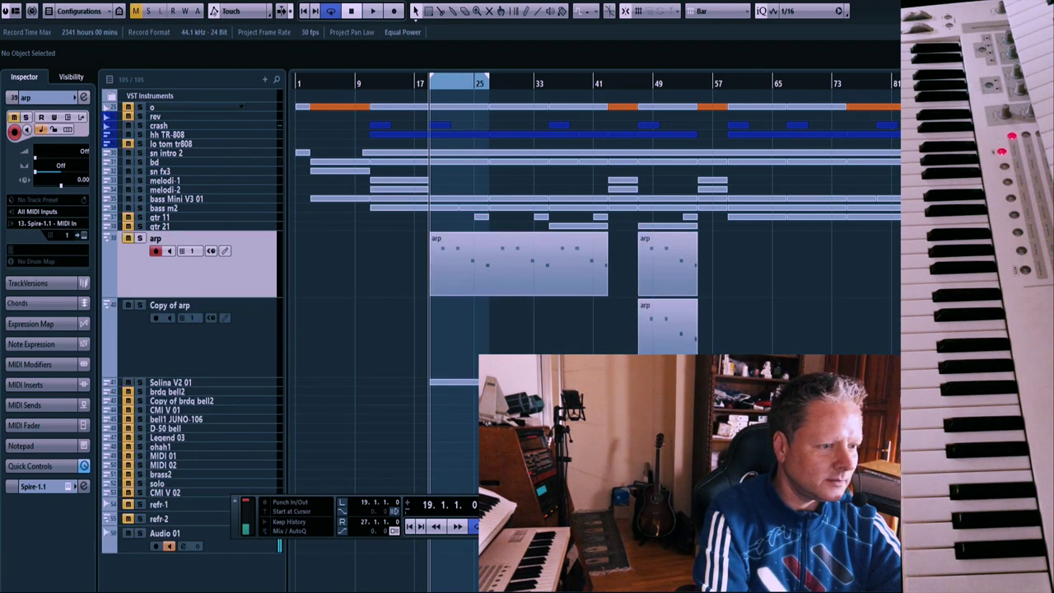
Record the arp line on the Copy of arp track from bar 19 to 27 and review the original arp part's notes
key(KP_Multiply)
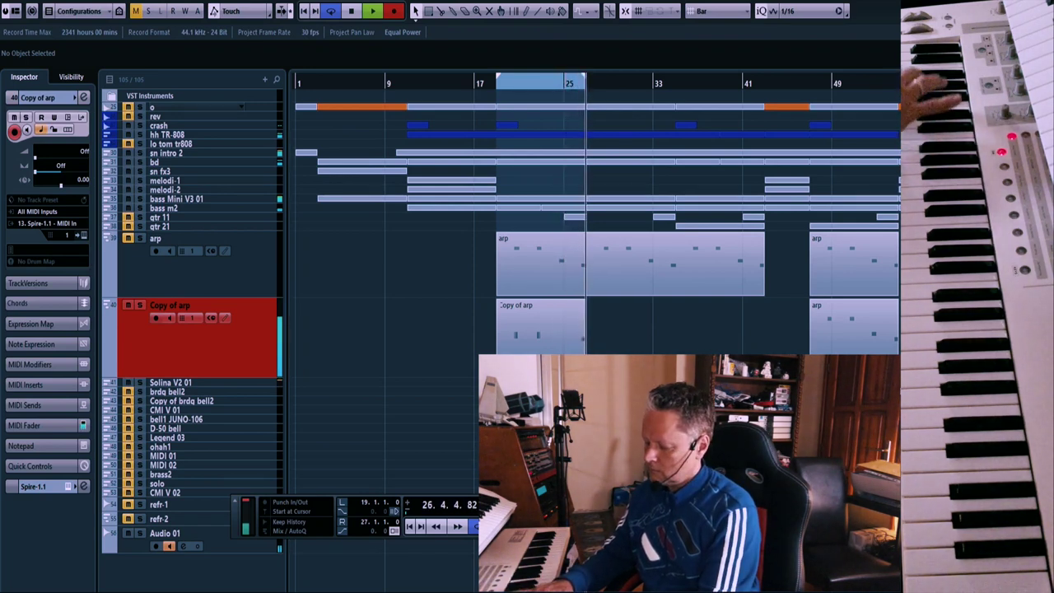
key(space)
key(KP_2)
key(KP_1)
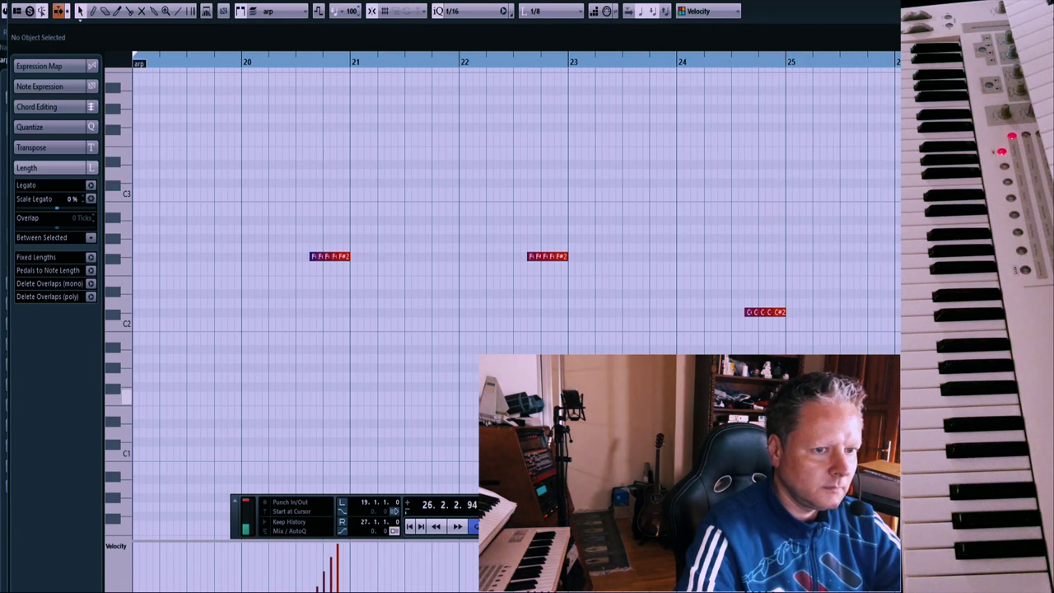
key(Return)
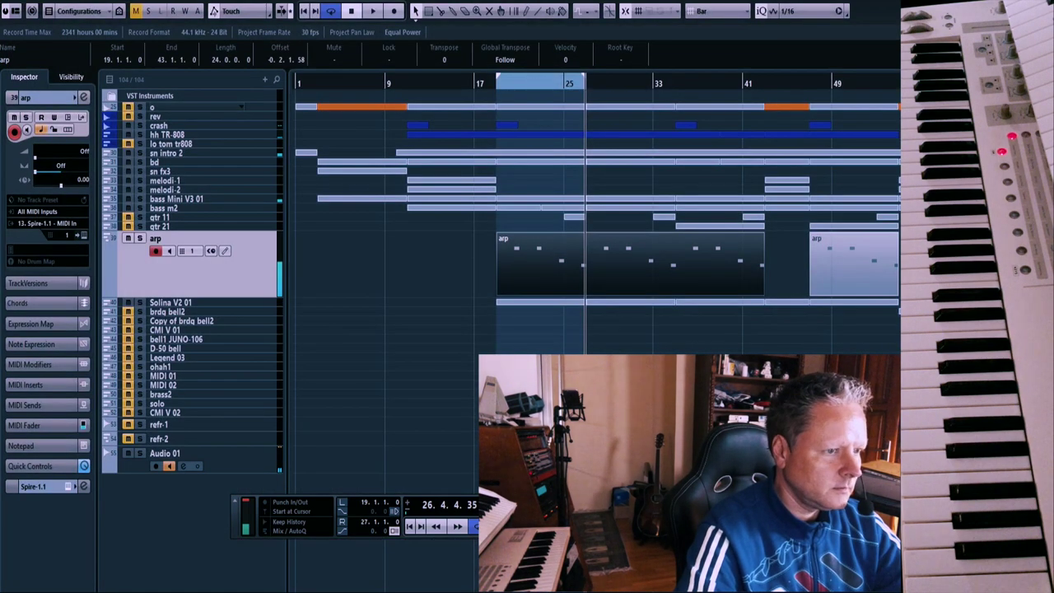
Play the song between bars 19 and 27 and solo the arp track to hear it alone
key(g)
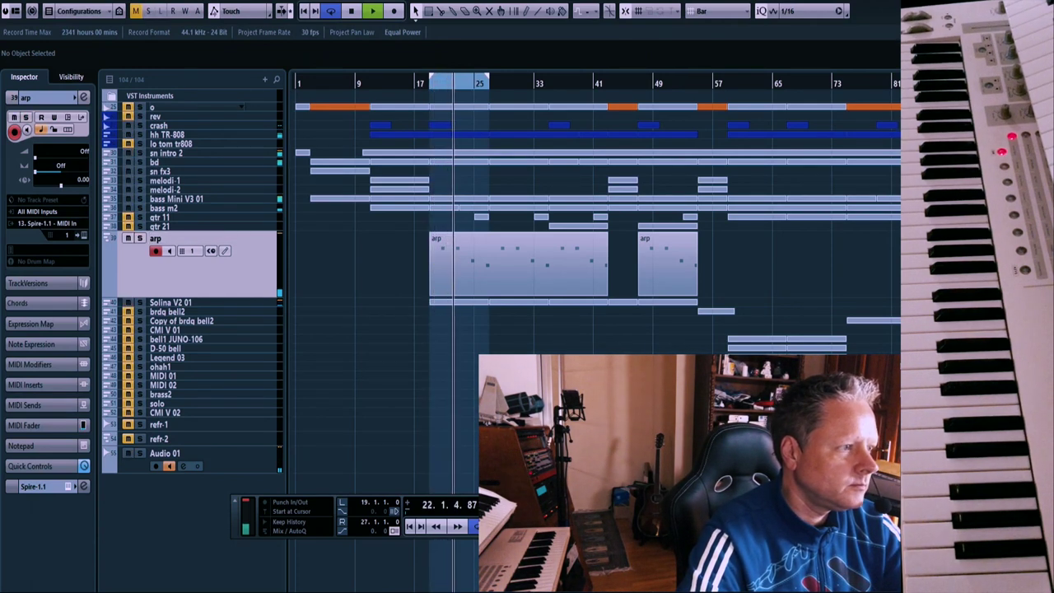
key(s)
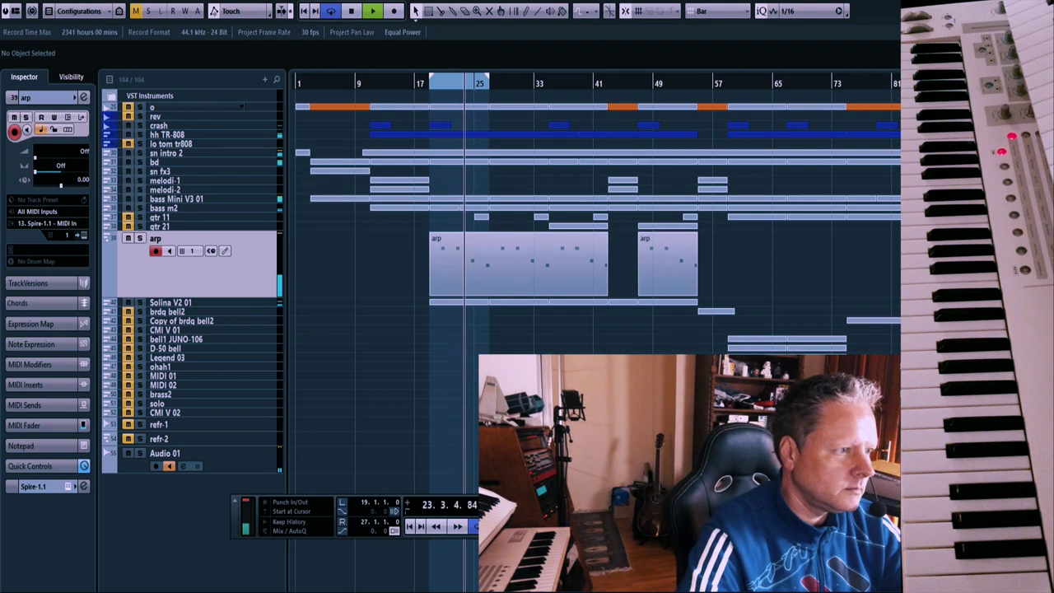
key(s)
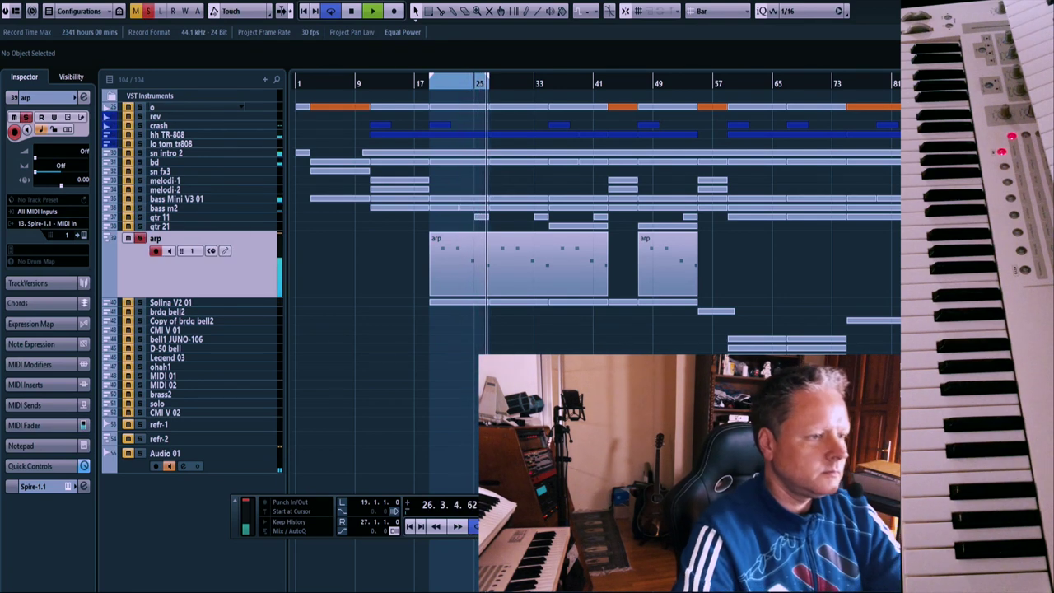
Select the gtr 11 track and set the cycle range to bars 25–27
key(alt+Up)
key(alt+Up)
key(alt+Up)
key(alt+Up)
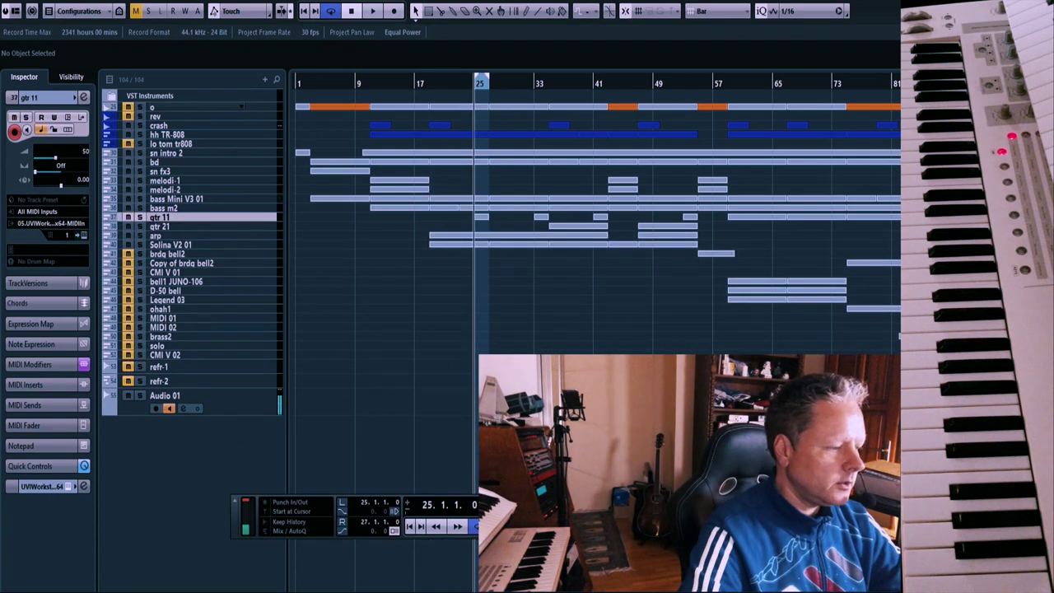
key(h)
key(h)
key(h)
key(h)
key(h)
key(h)
key(h)
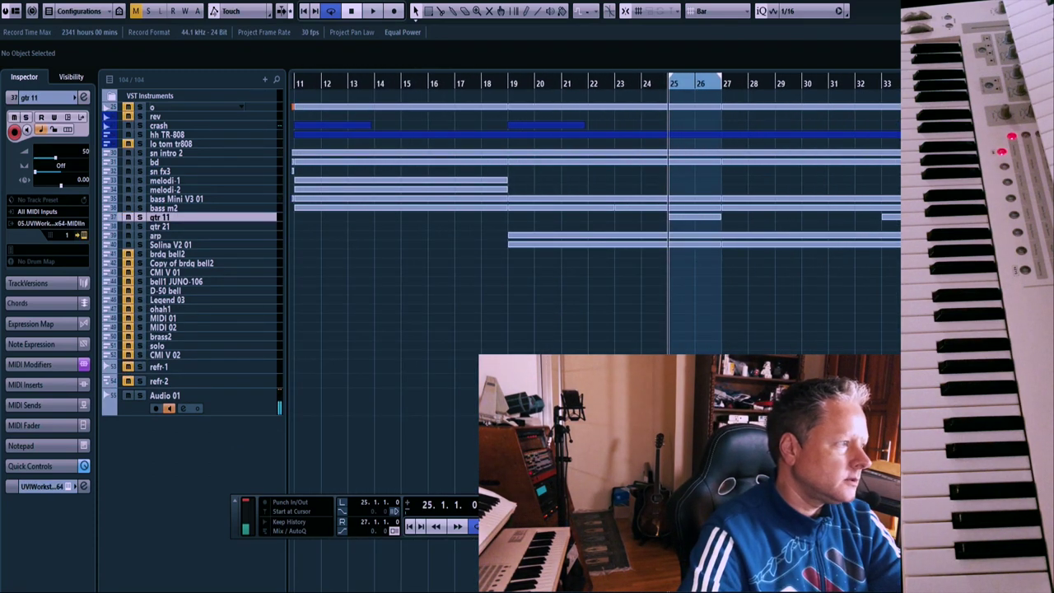
Open the gtr 11 track's UVI Workstation instrument to view its sound, and close the window
click(82, 236)
drag(276, 3, 197, 16)
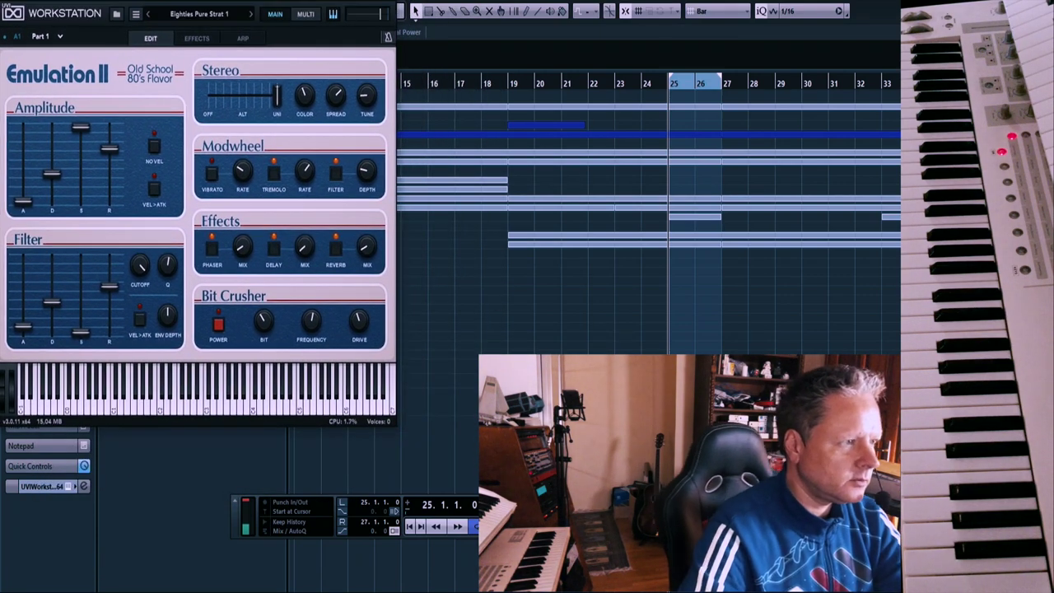
click(387, 0)
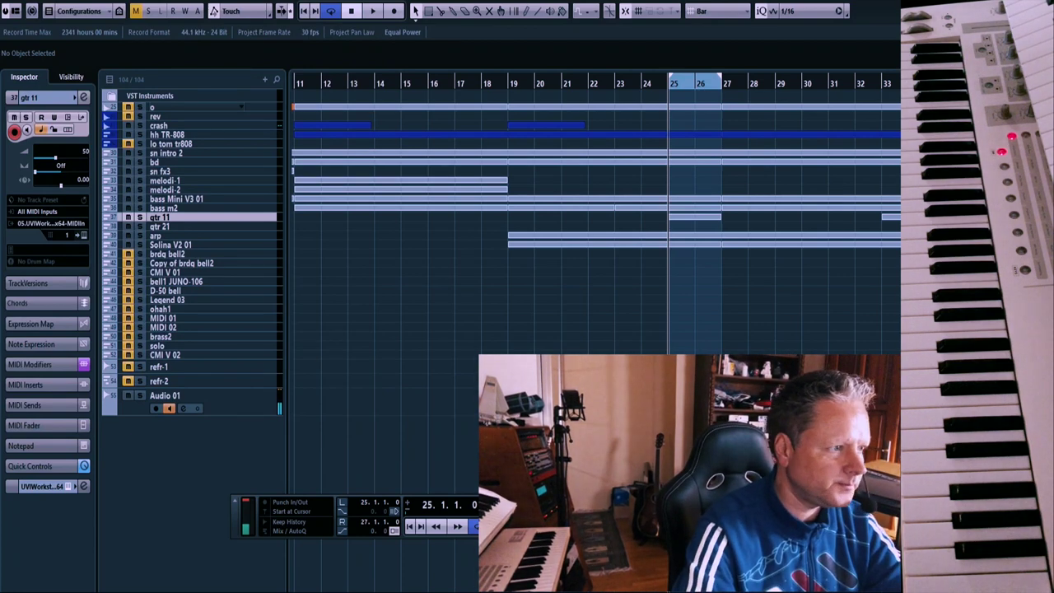
Clear the bar 25 part on the Copy of gtr 11 track, mute the original part's track, and record the guitar line up to bar 27
key(Delete)
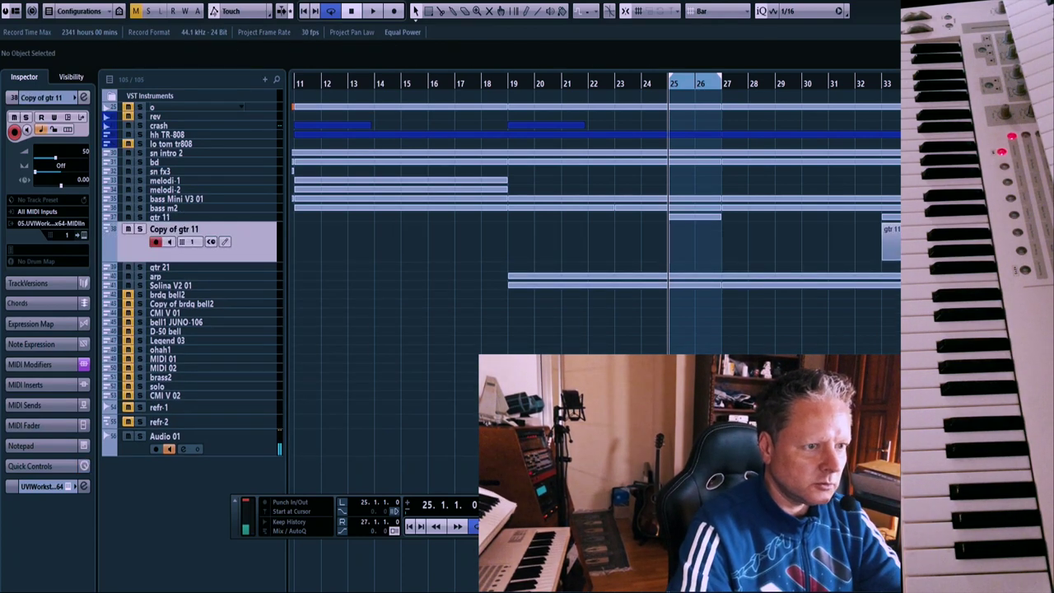
click(695, 217)
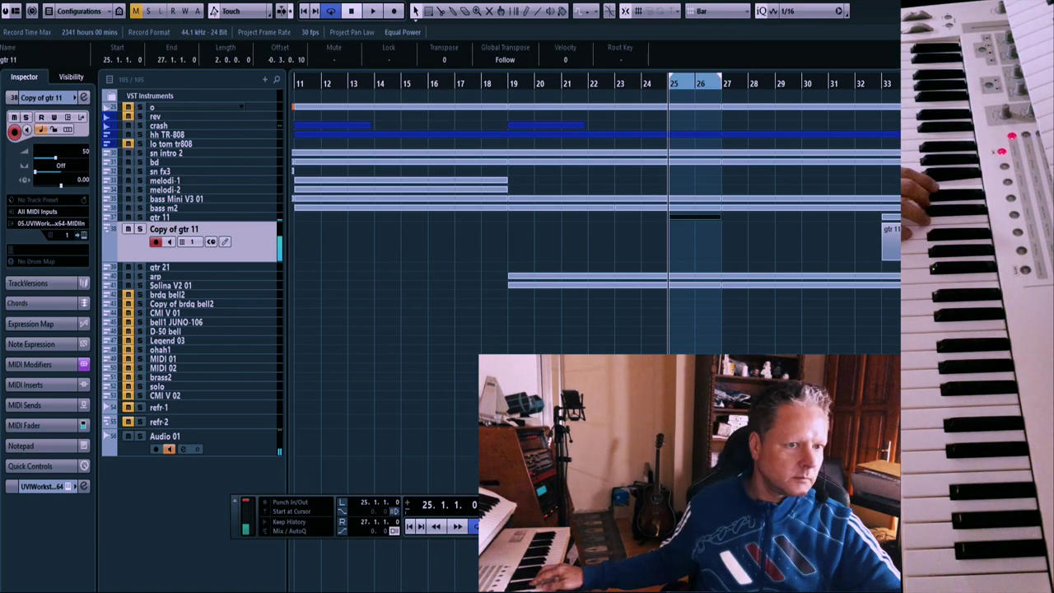
key(KP_Multiply)
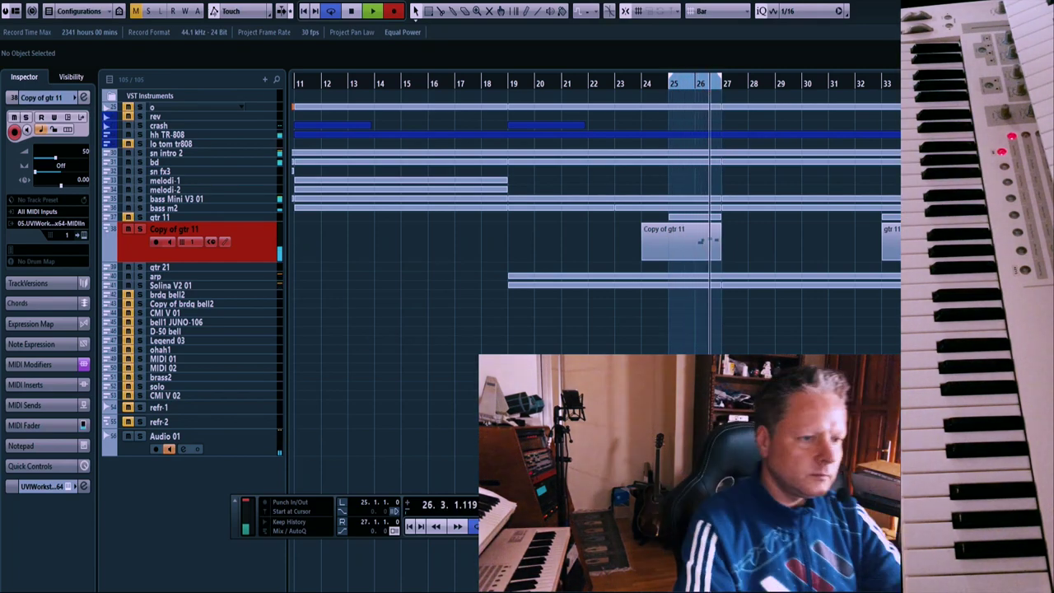
key(space)
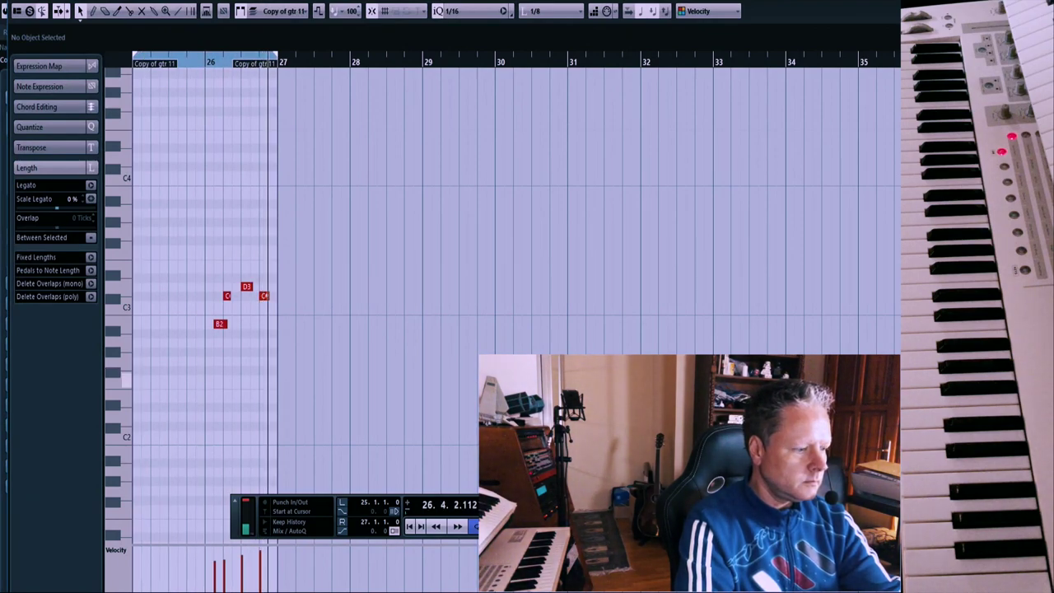
key(Return)
click(725, 284)
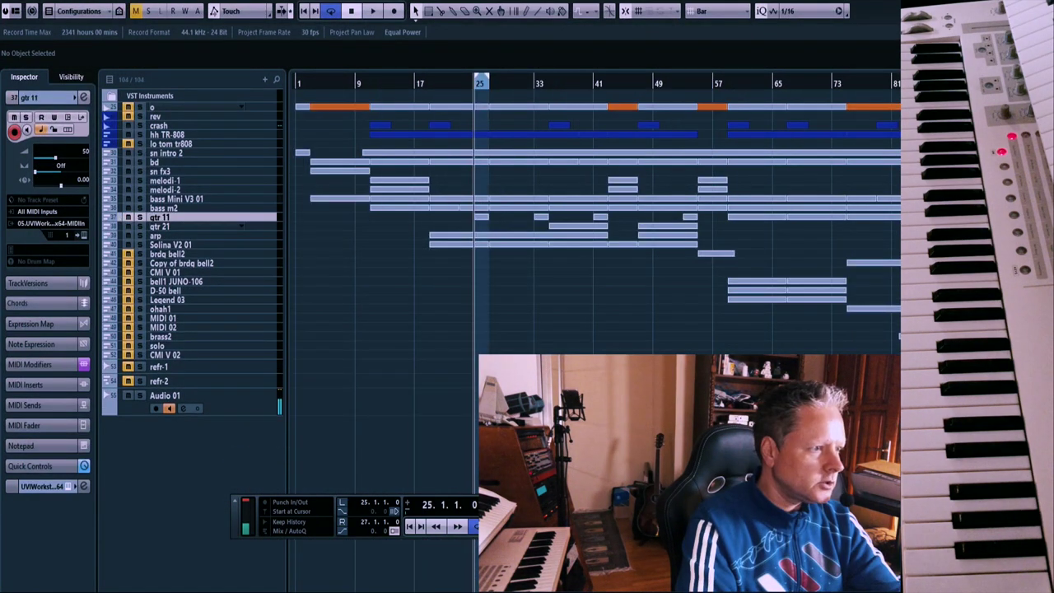
Select and enlarge the gtr 21 track and set the cycle range to bars 35–43
click(159, 227)
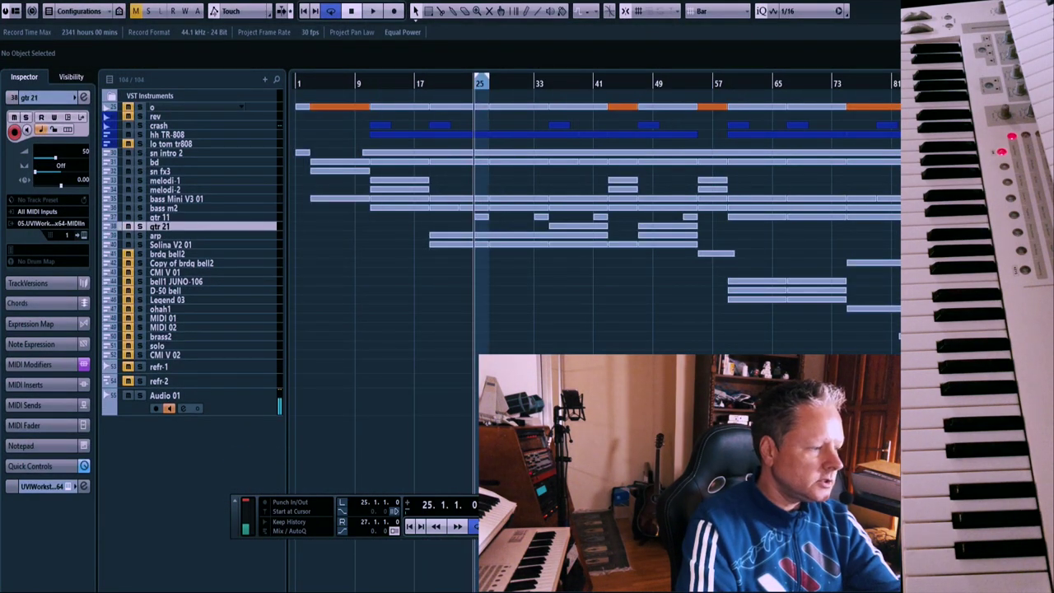
key(h)
key(h)
key(h)
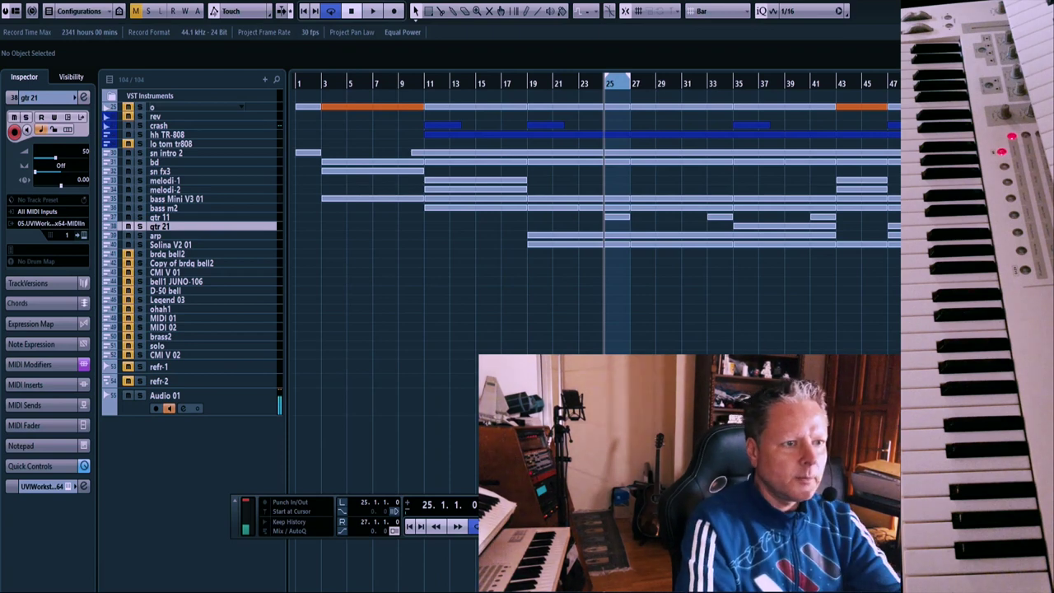
drag(733, 77, 835, 76)
key(z)
key(KP_1)
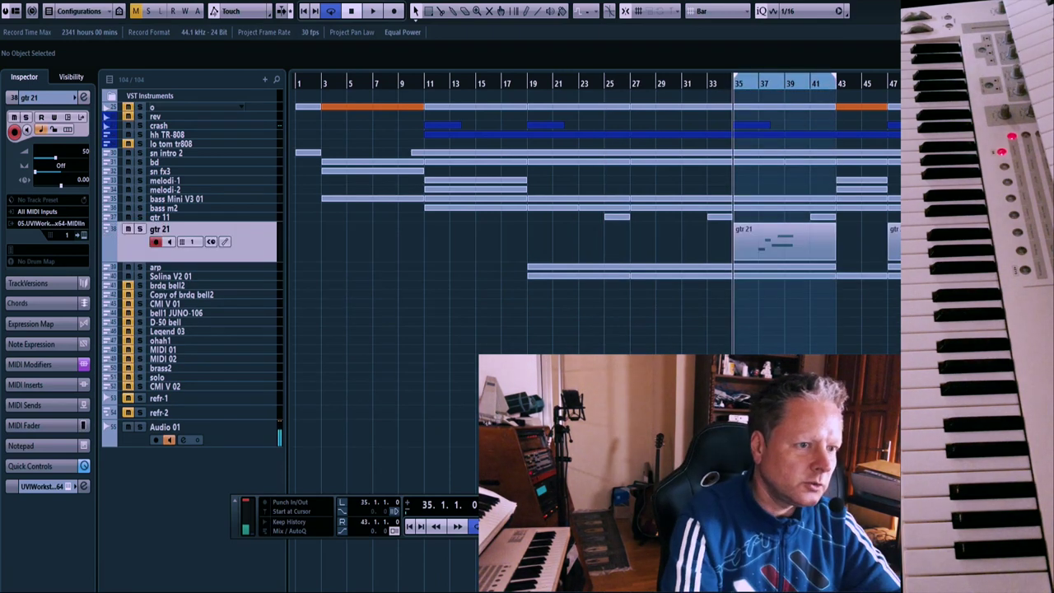
Duplicate the gtr 21 track and record its guitar part on the copy between bars 35 and 43
right_click(258, 243)
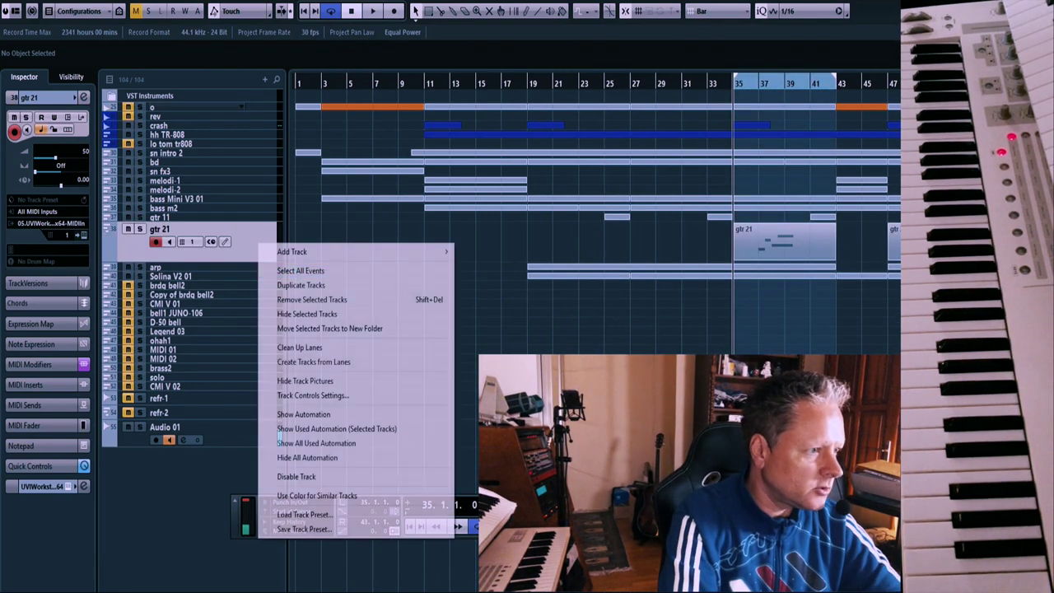
click(301, 285)
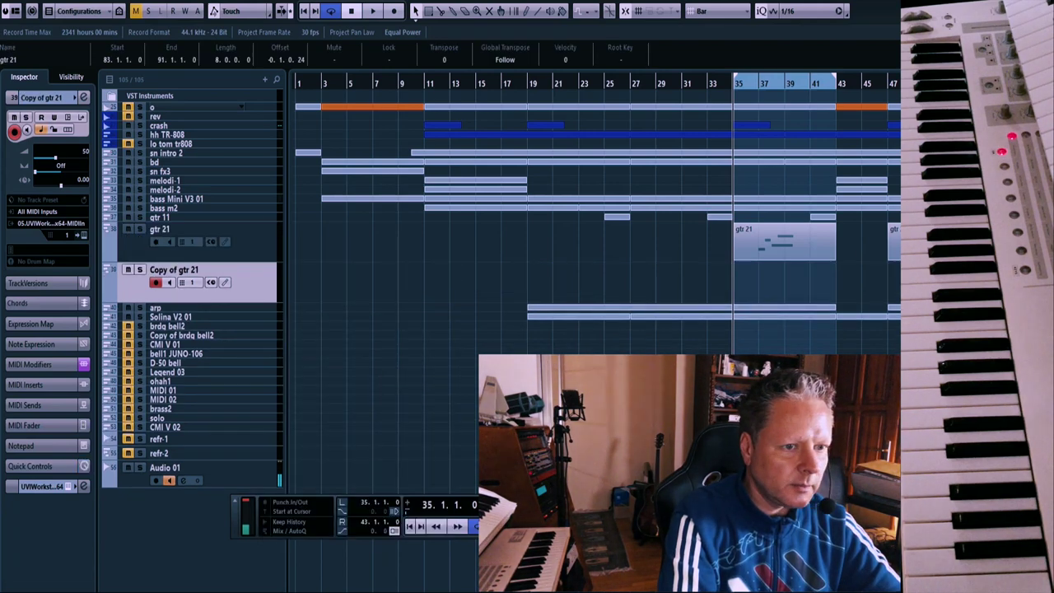
key(KP_Multiply)
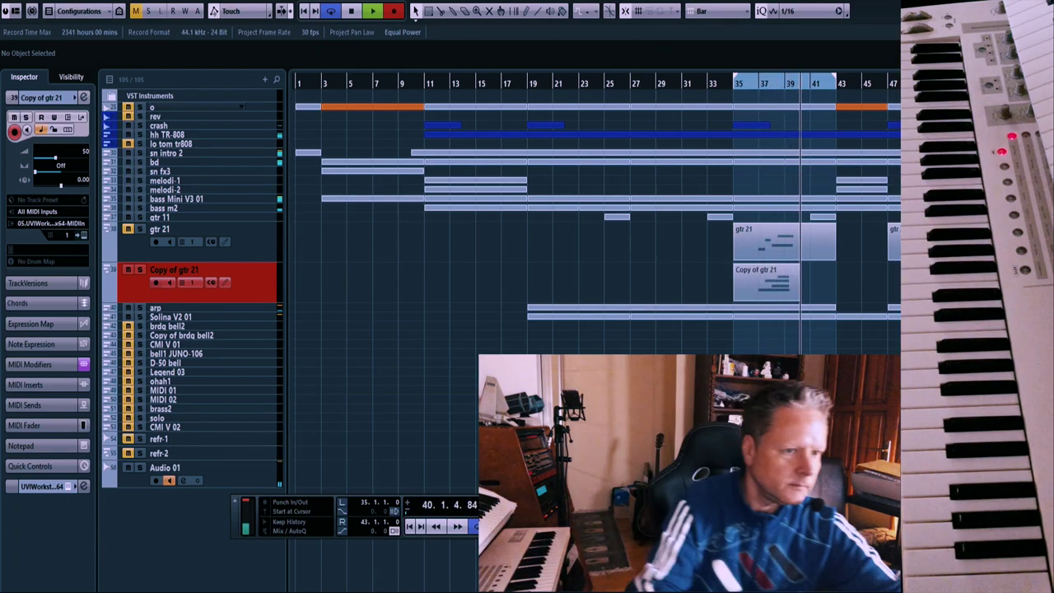
key(KP_0)
key(KP_2)
key(KP_1)
key(ctrl+shift+a)
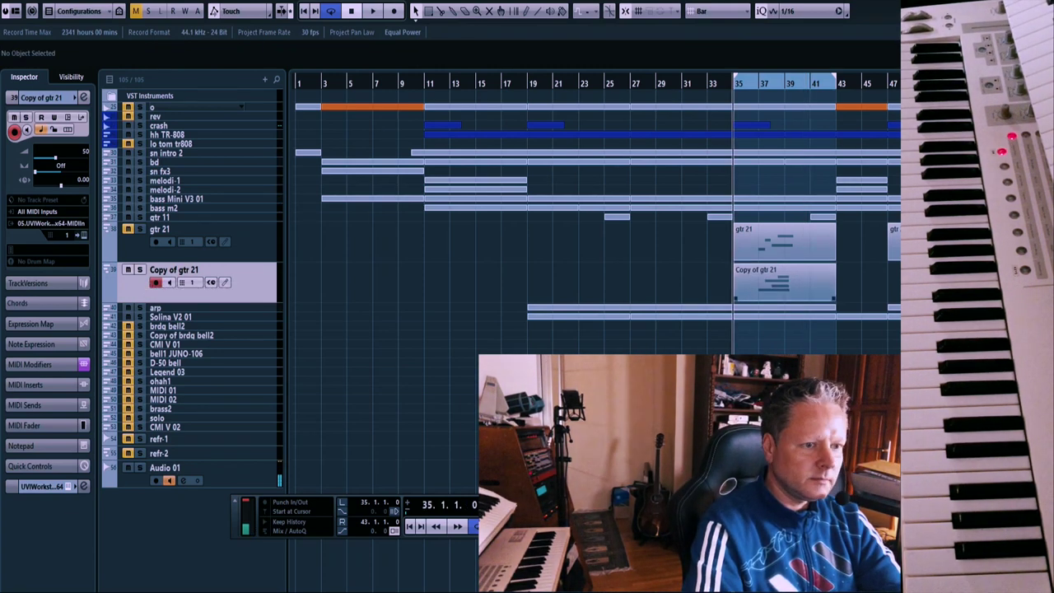
Open the recorded Copy of gtr 21 part and play its notes from bar 35
double_click(759, 278)
key(space)
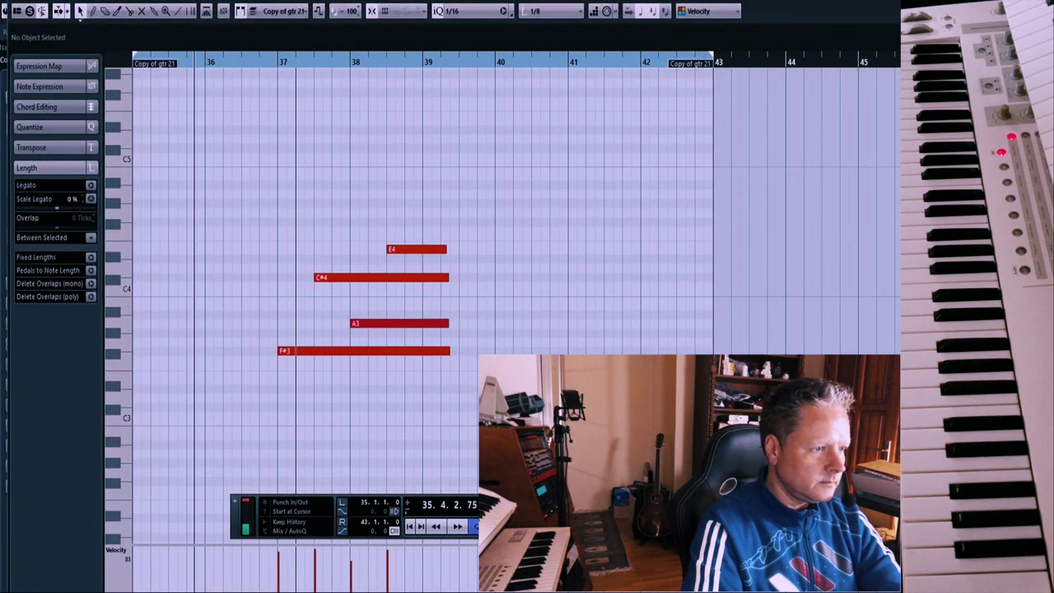
drag(592, 517, 591, 466)
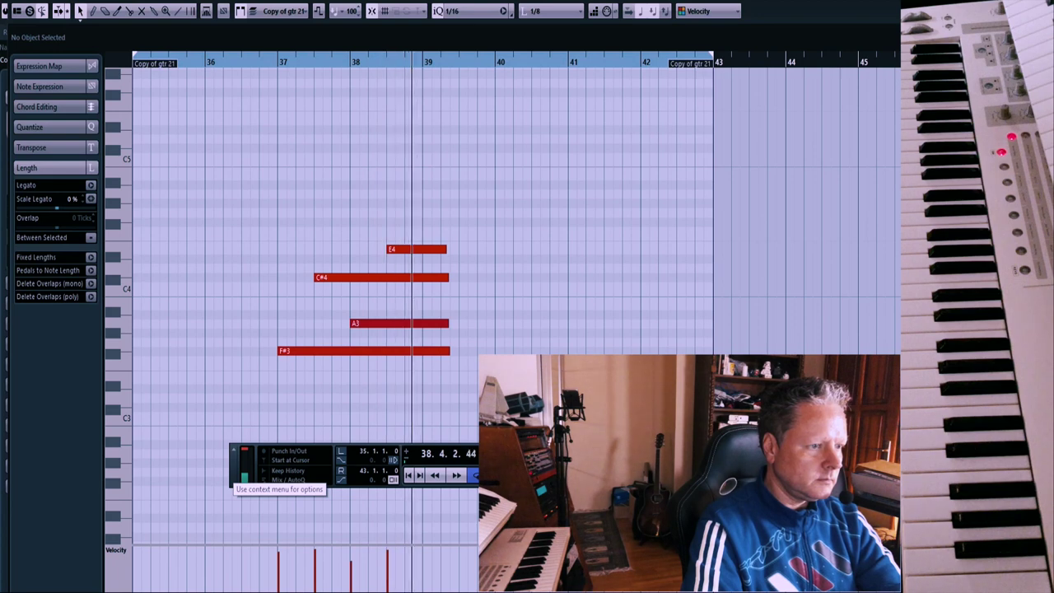
key(Escape)
key(Return)
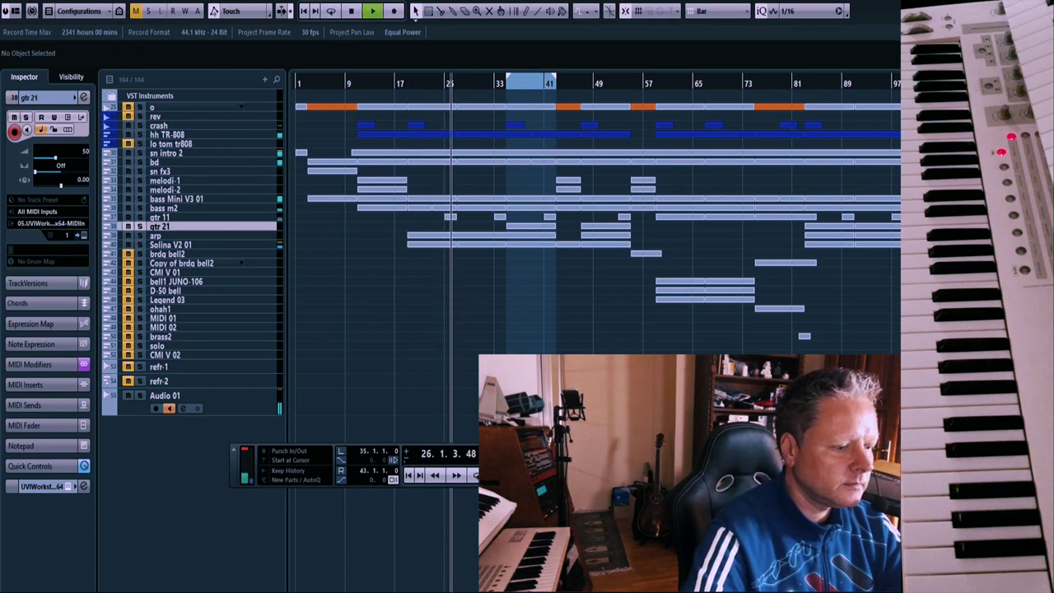
Listen to the song from bar 35, set the cycle range to bars 47–55, and play that section
key(space)
click(505, 85)
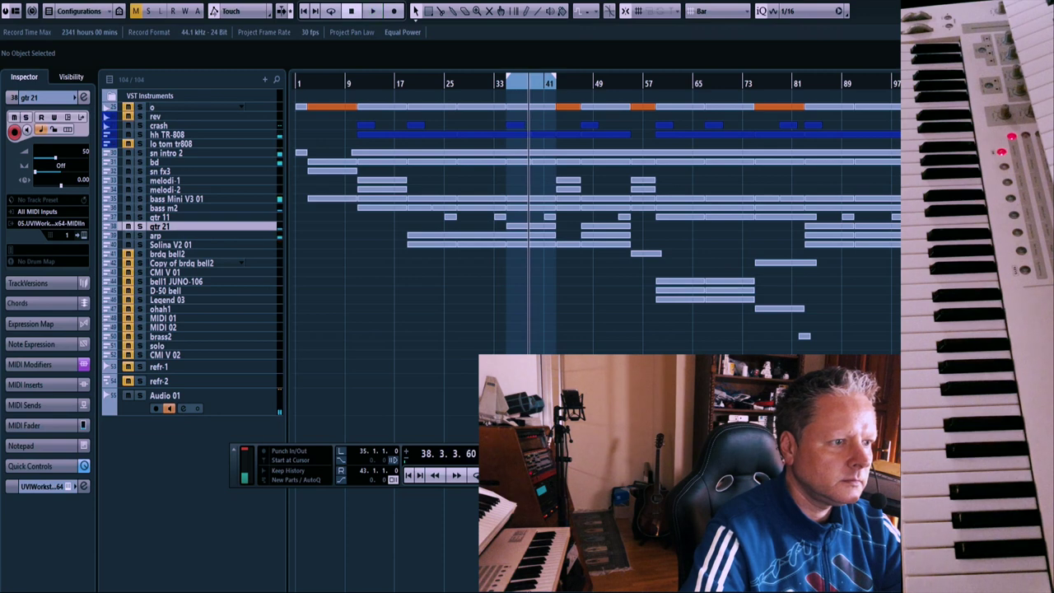
drag(587, 77, 581, 77)
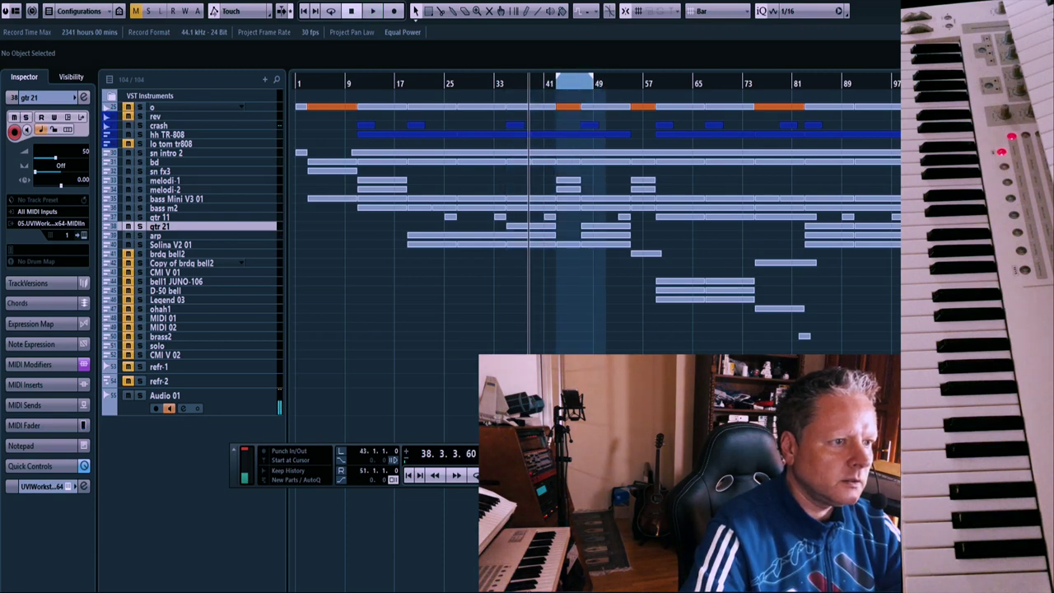
key(KP_1)
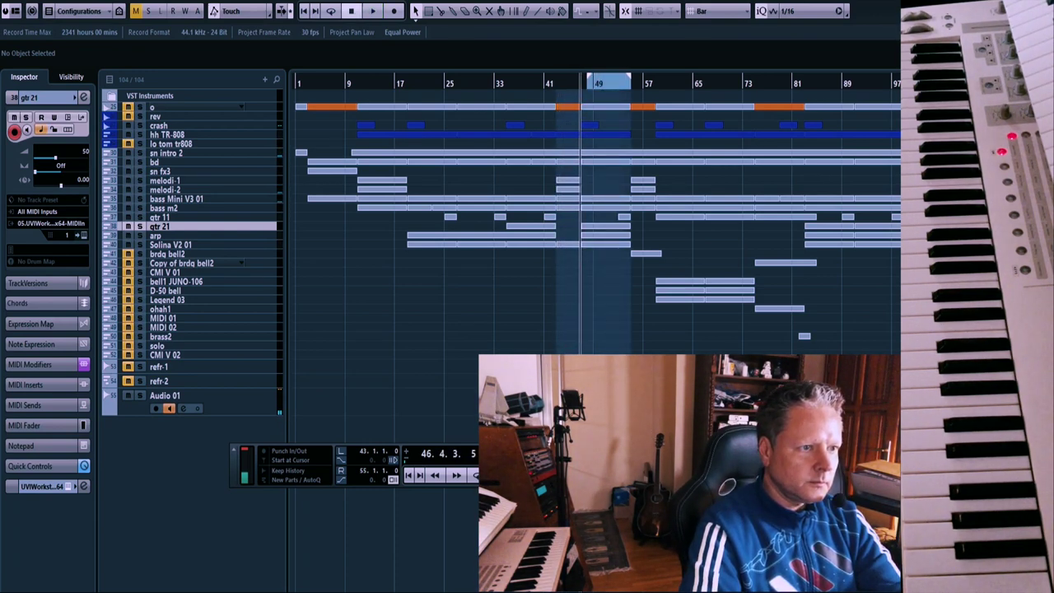
drag(588, 76, 581, 76)
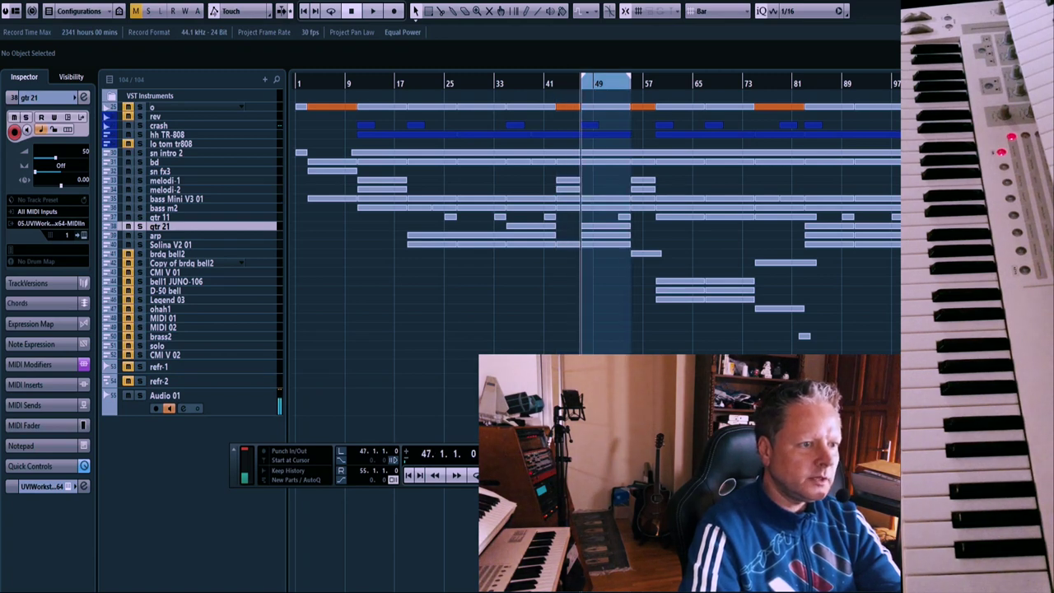
key(space)
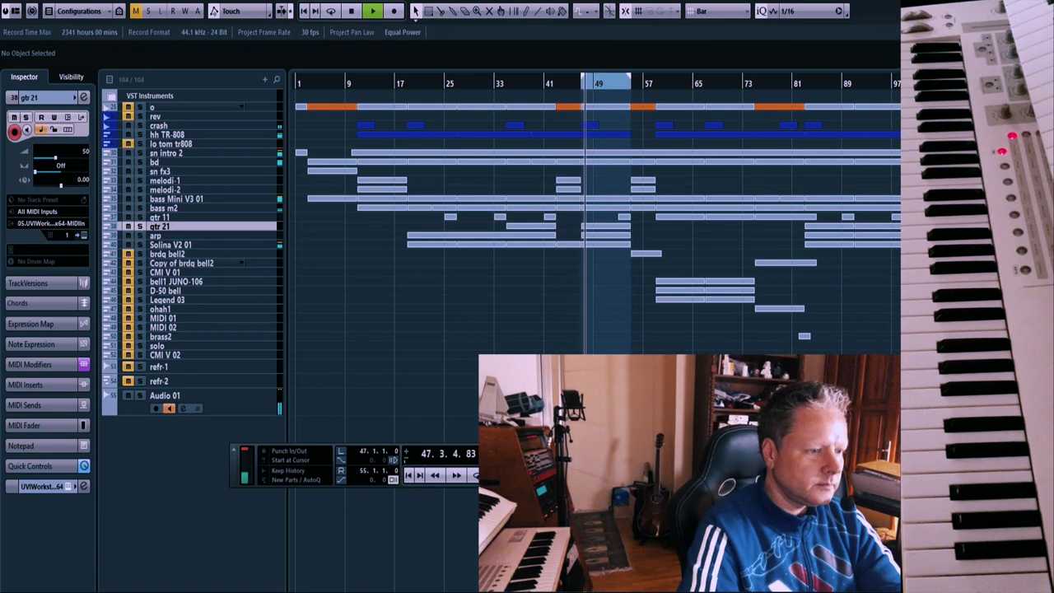
Set the cycle range to bars 55–59, stop playback, and place the playhead at bar 55
scroll(596, 246, right, 3)
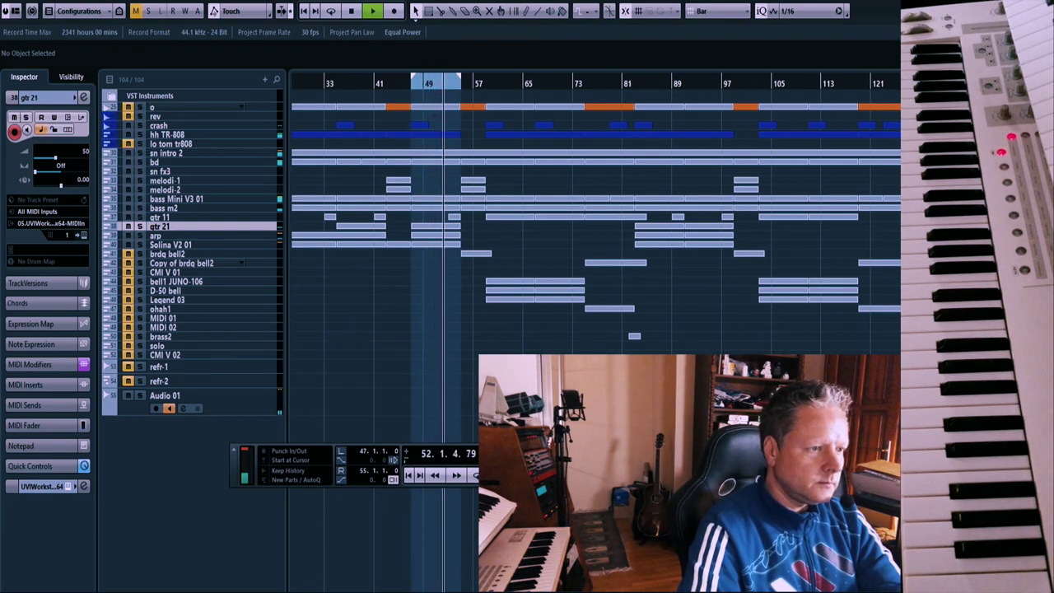
drag(460, 76, 485, 76)
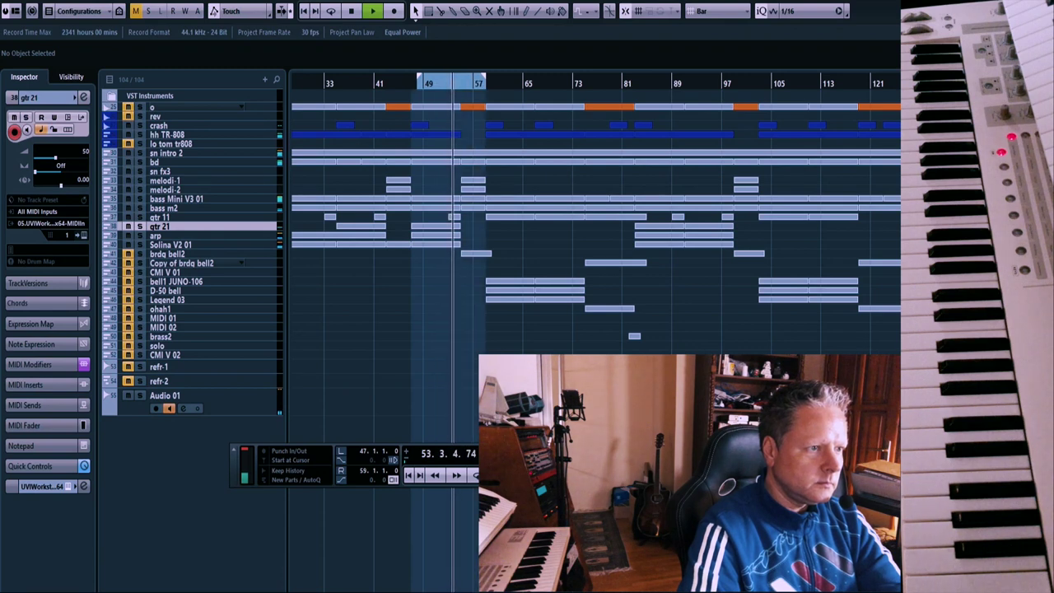
drag(416, 77, 461, 76)
key(space)
key(KP_1)
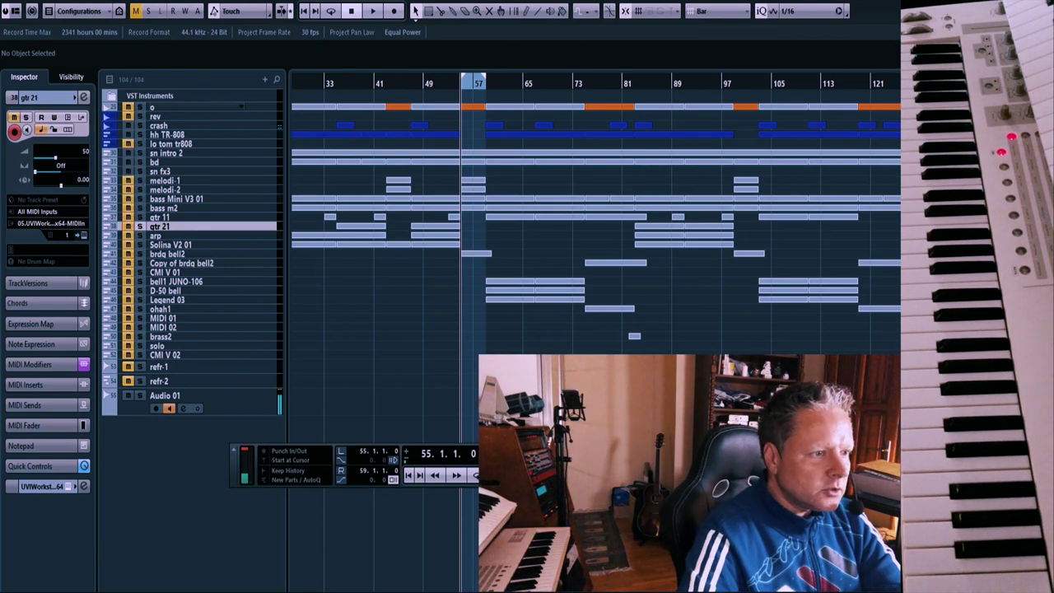
Open the sn intro 2 track's snare part at bar 55 and review its notes up to bar 59
double_click(474, 153)
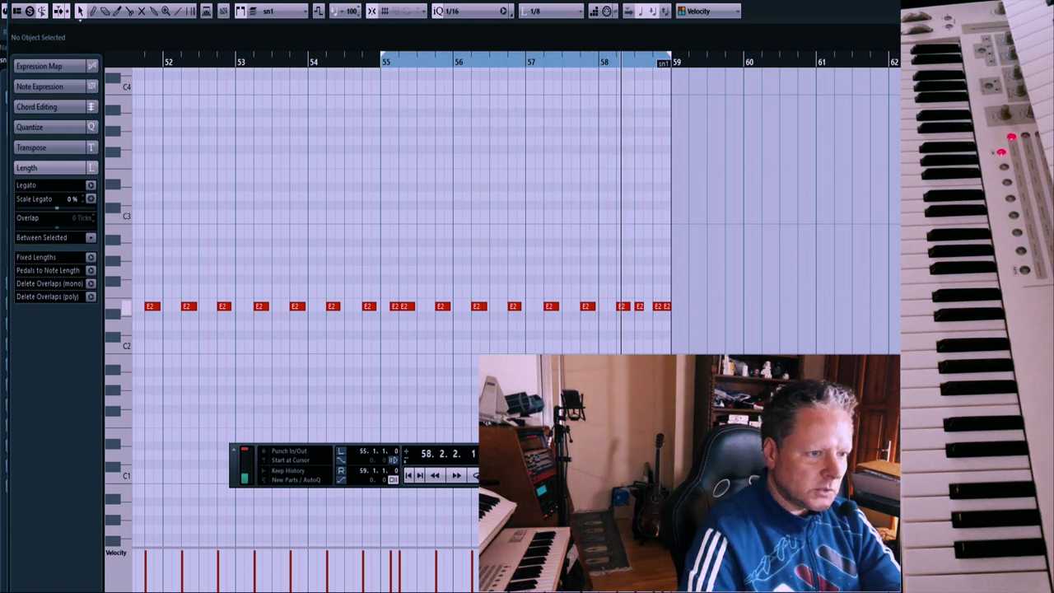
key(space)
key(Return)
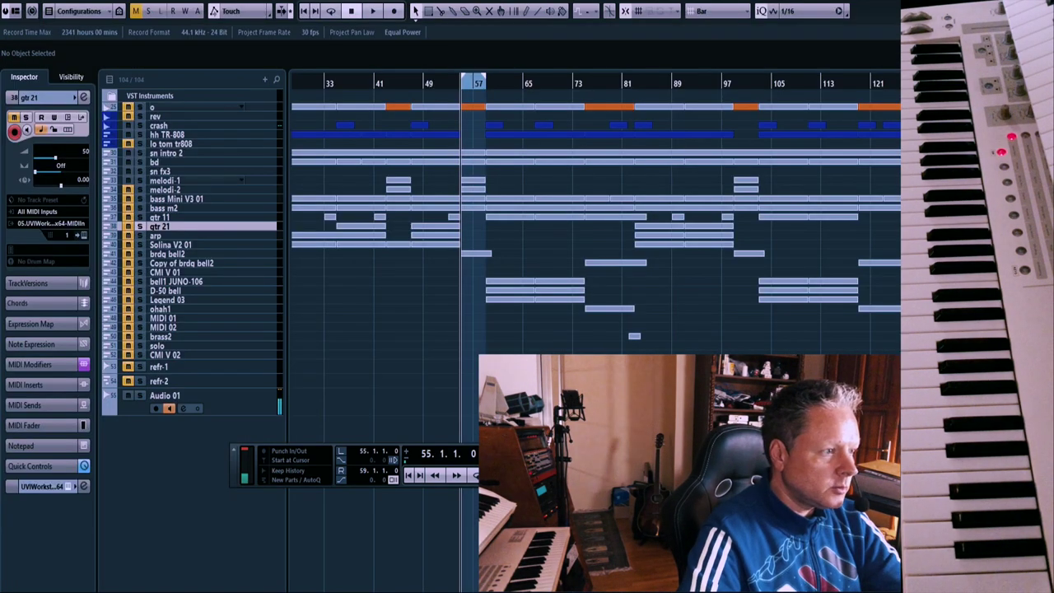
Duplicate the melodi-1 track and record the melody on the copy through bars 55 to 59
click(178, 180)
right_click(178, 179)
click(224, 222)
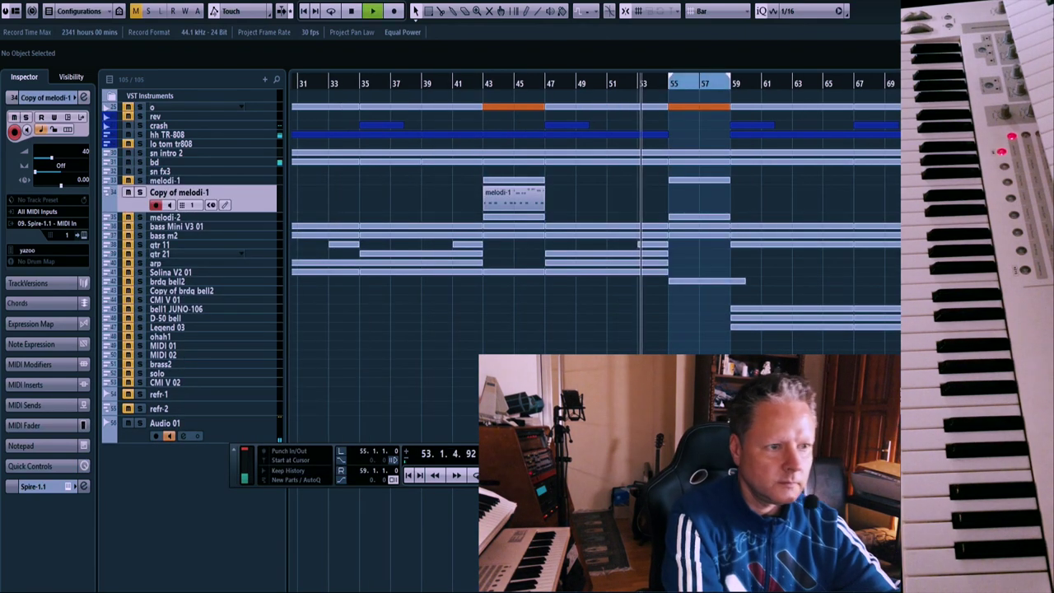
key(KP_Multiply)
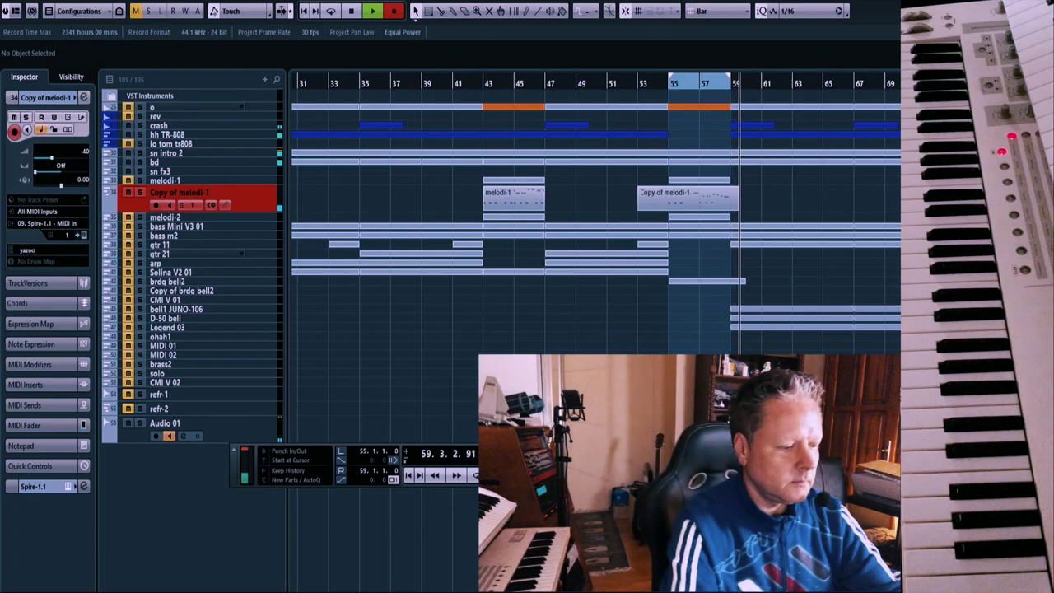
key(space)
key(Return)
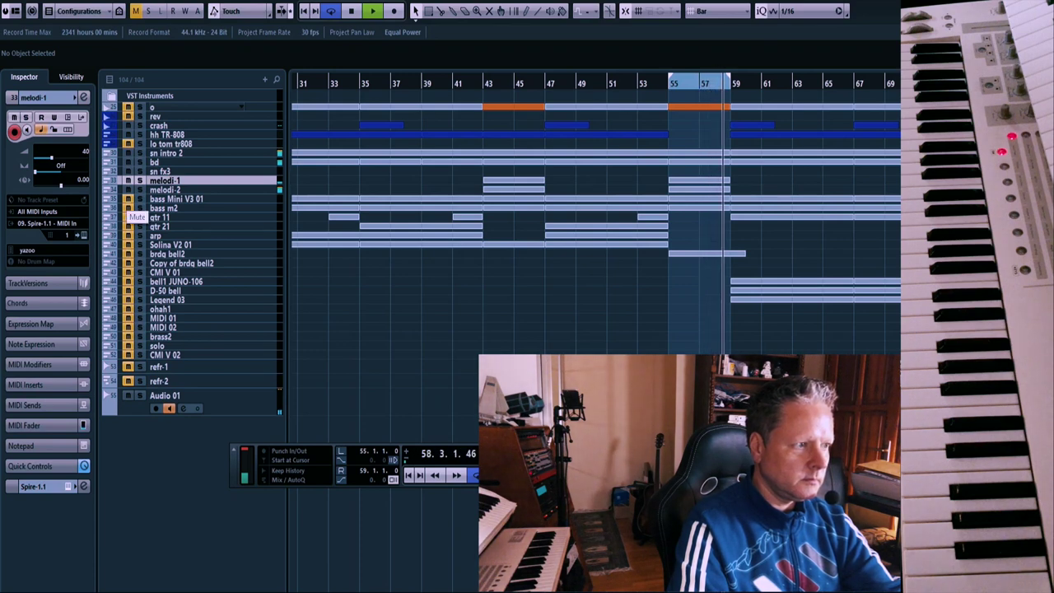
Play the bars 55–59 cycle and unmute the bass Mini V3 01 and bass m2 tracks while listening
key(space)
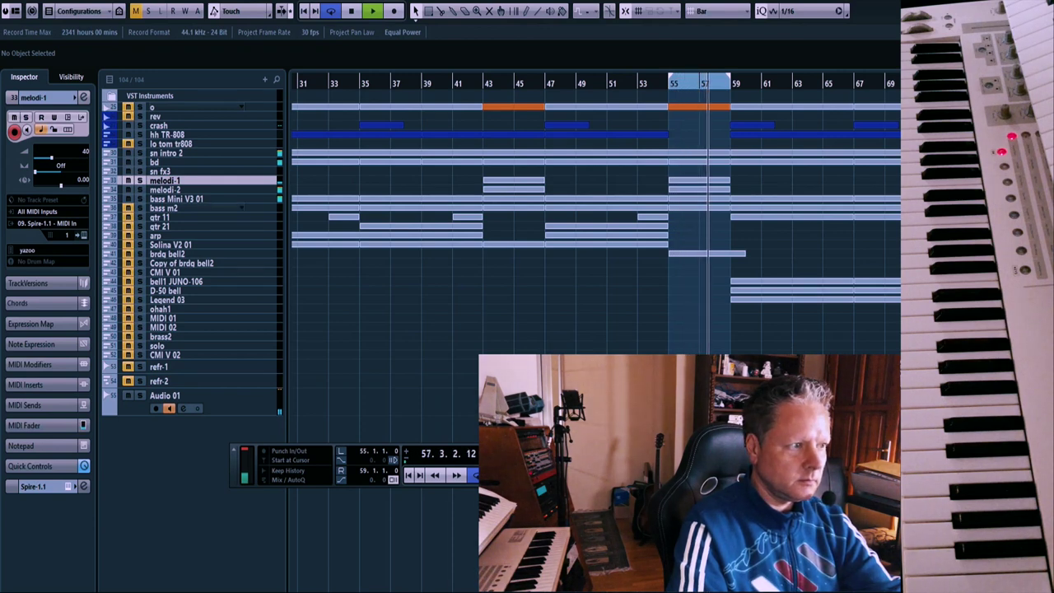
key(space)
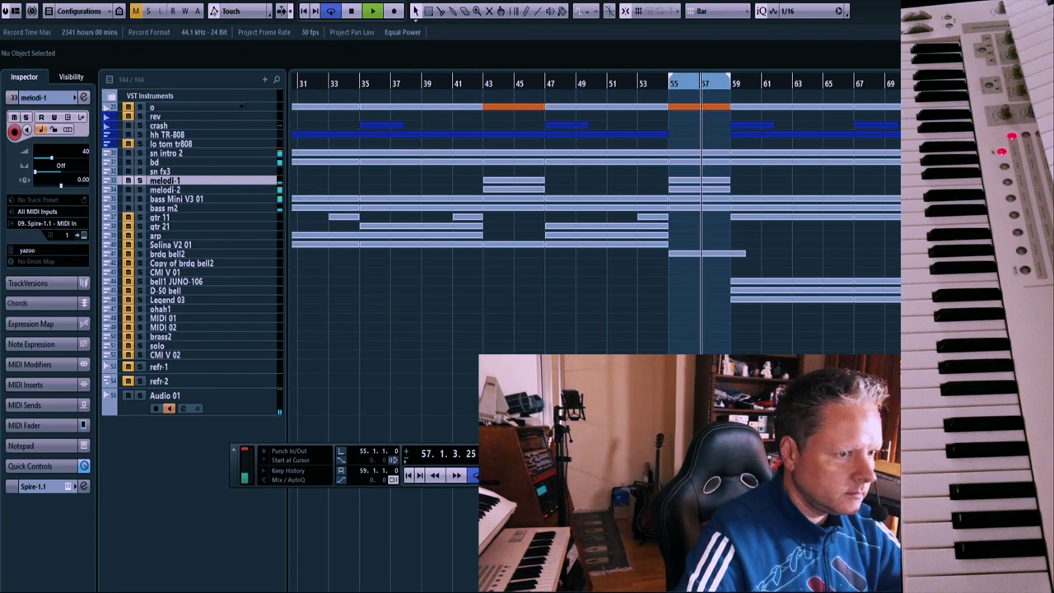
key(g)
key(h)
key(h)
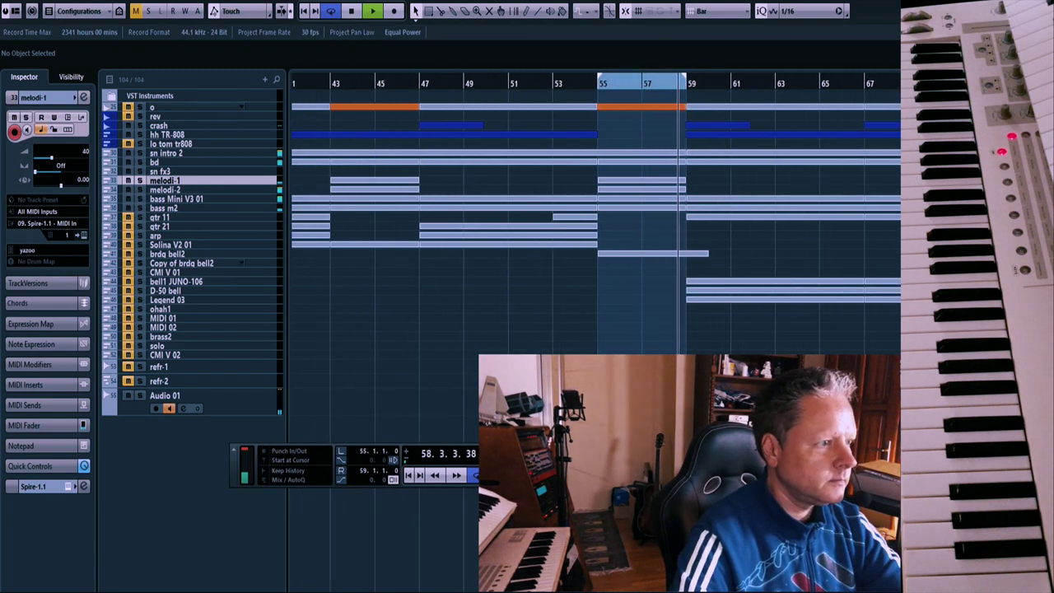
Show the CMI V instrument of the brdg bell2 track and move its window clear of the track list
click(191, 254)
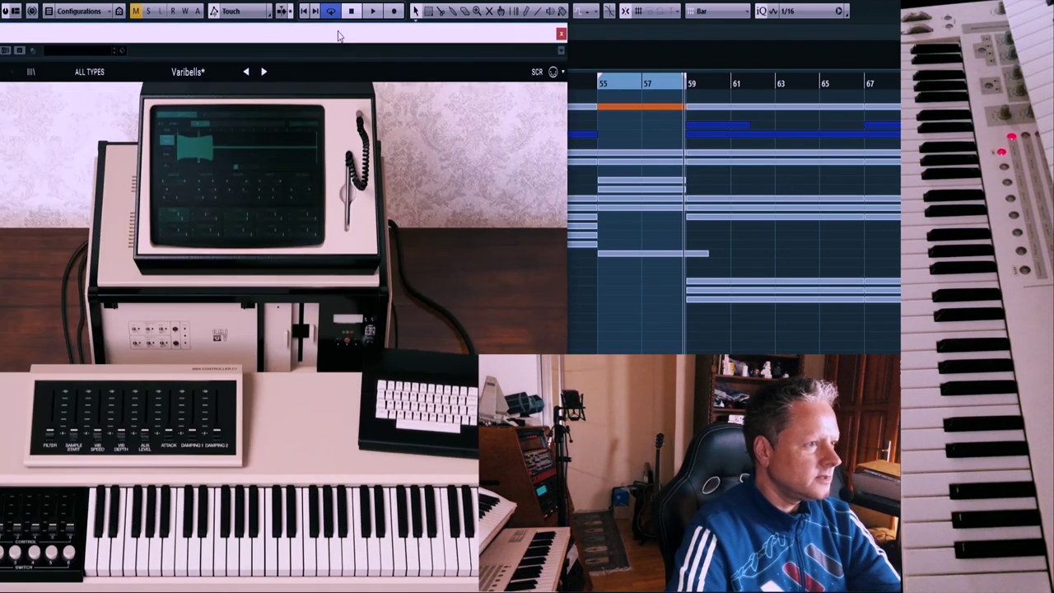
drag(338, 35, 409, 10)
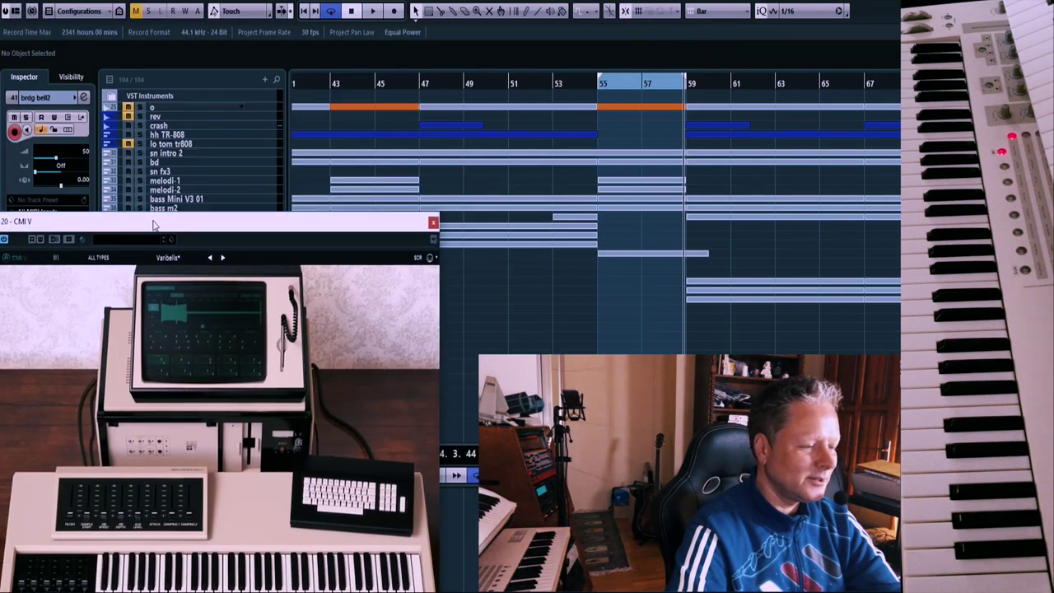
drag(154, 223, 173, 290)
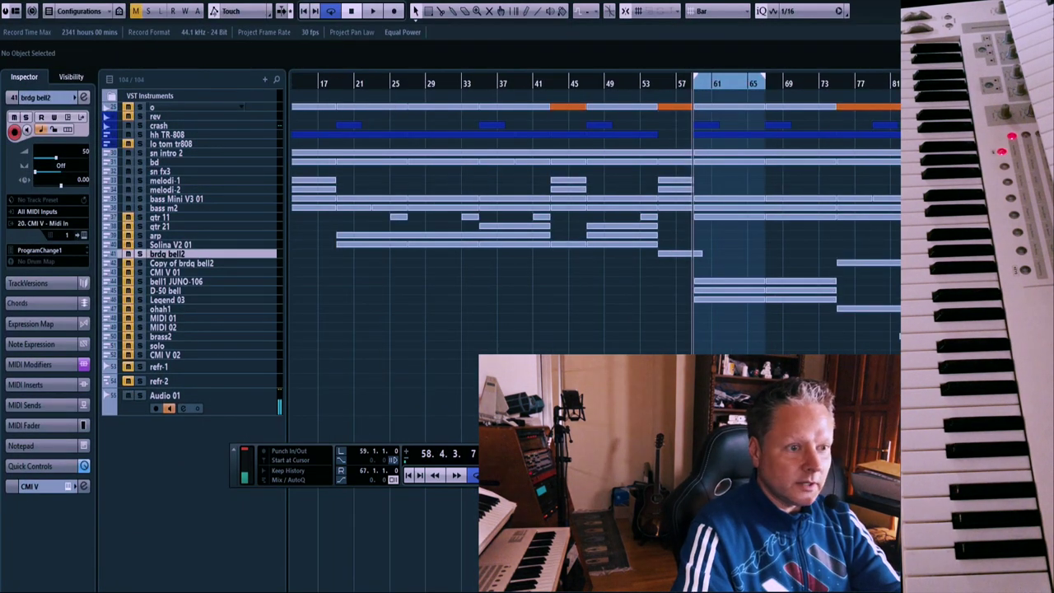
Play the song section from bar 59 and review the snare part's notes through bar 67
key(h)
key(h)
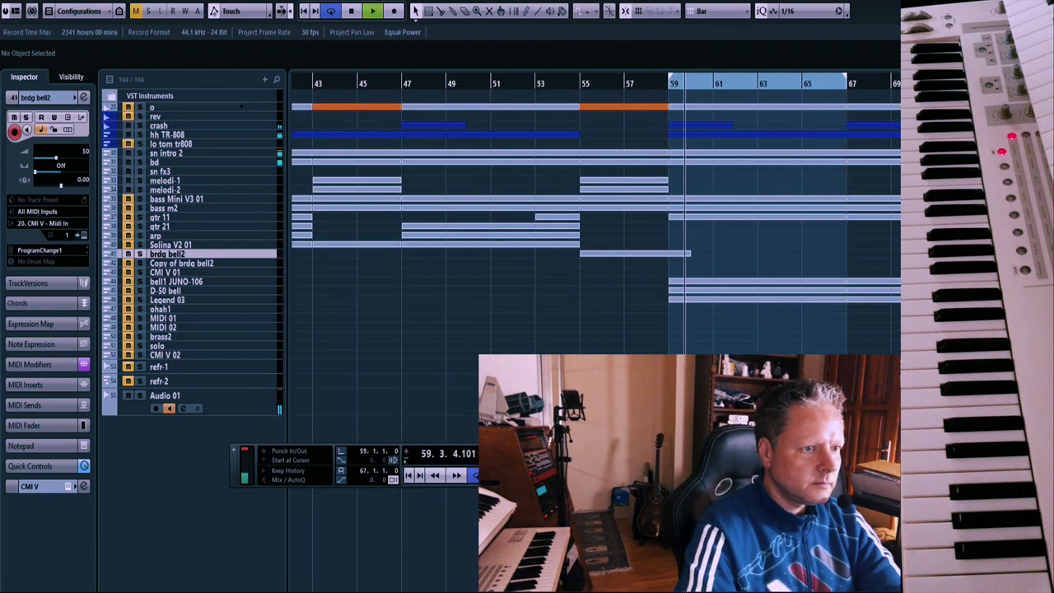
key(space)
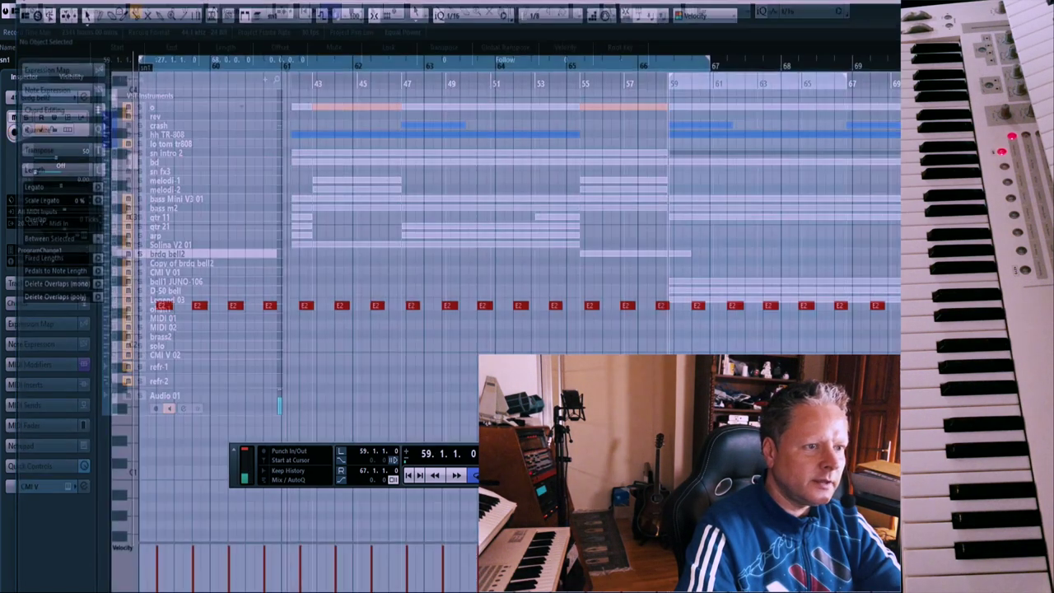
key(space)
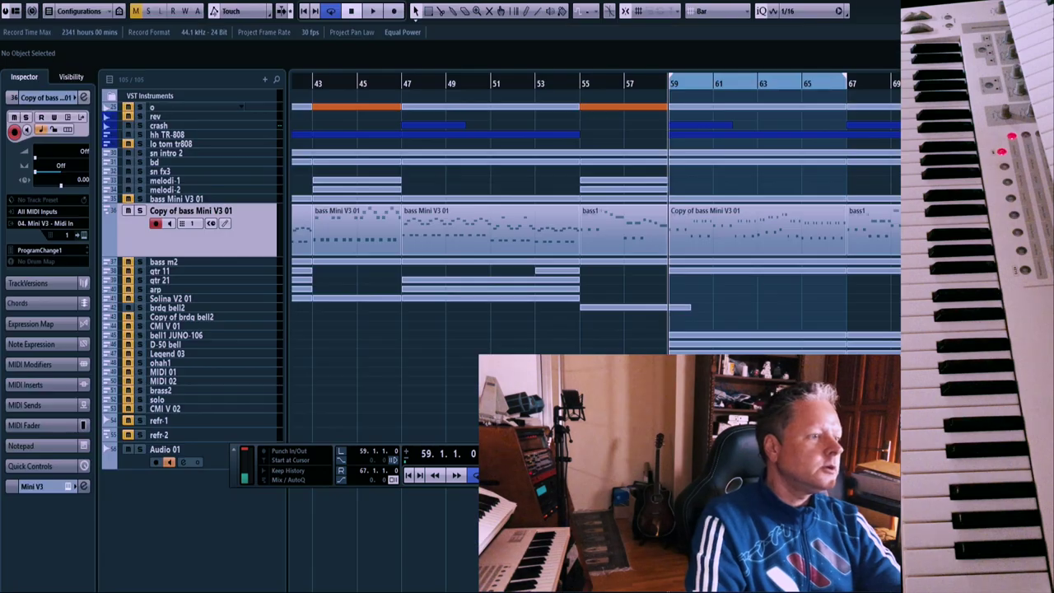
Remove the Copy of bass Mini V3 01 track from the project
right_click(243, 238)
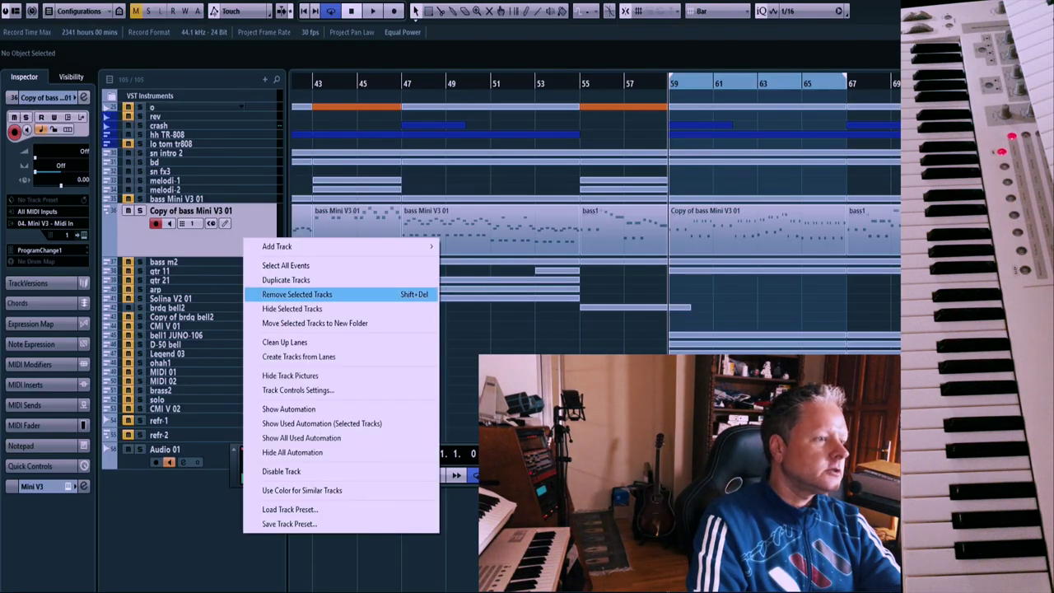
click(297, 294)
key(Return)
Duplicate the bass m2 track and record the bass line on the copy through bars 59 to 67
right_click(206, 207)
click(247, 250)
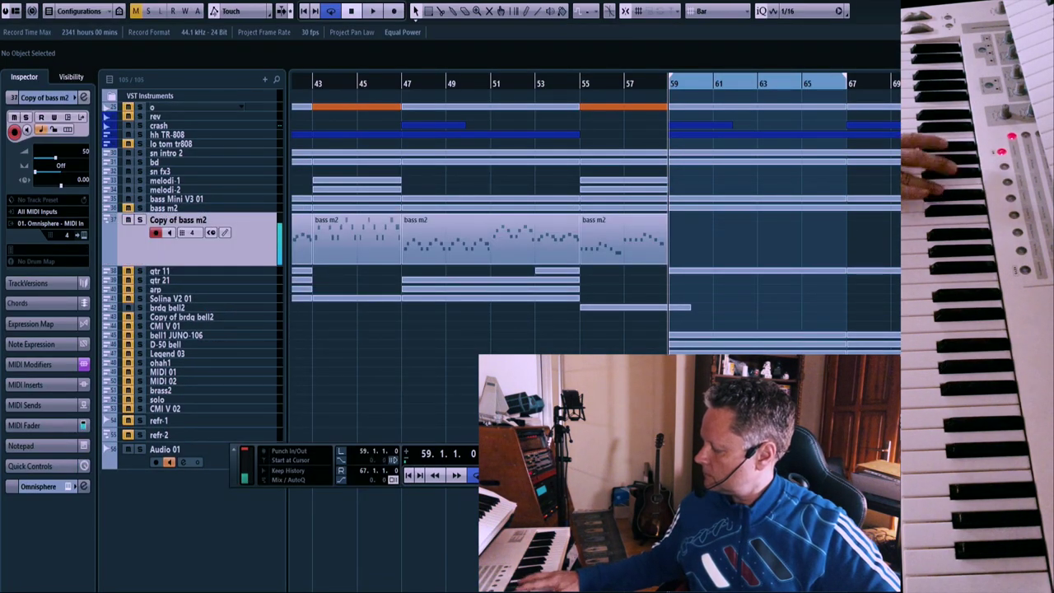
key(KP_Multiply)
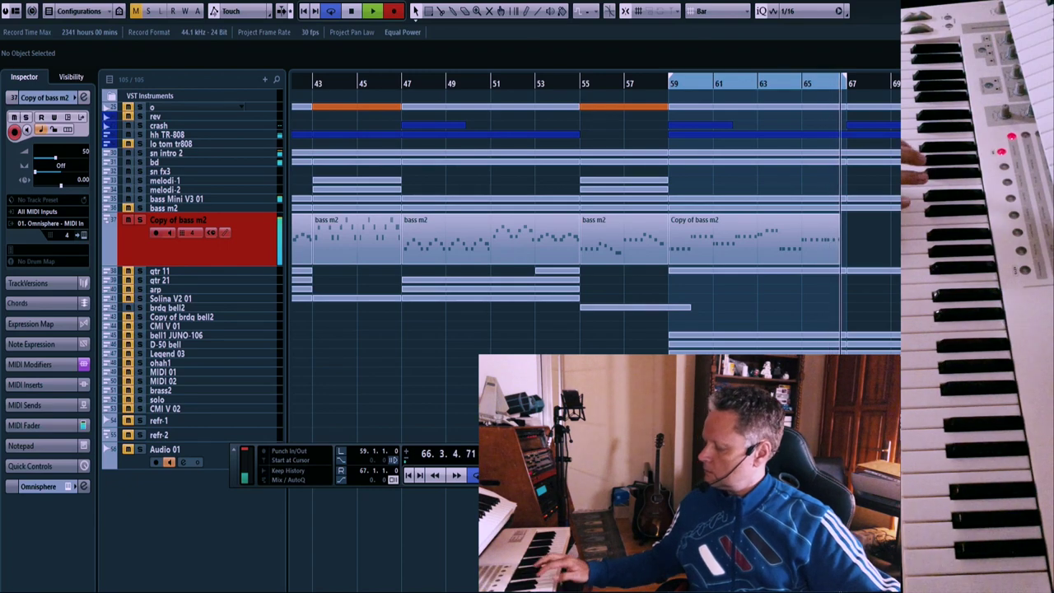
Play back the recorded bass m2 copy in the note editor and shift the last E note before bar 64 slightly later
key(Return)
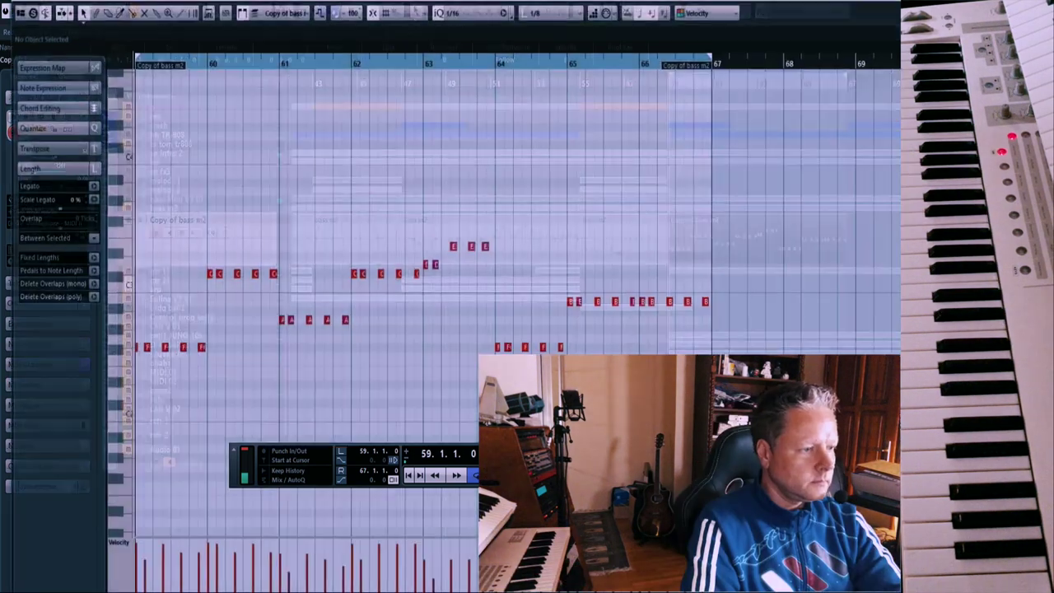
key(space)
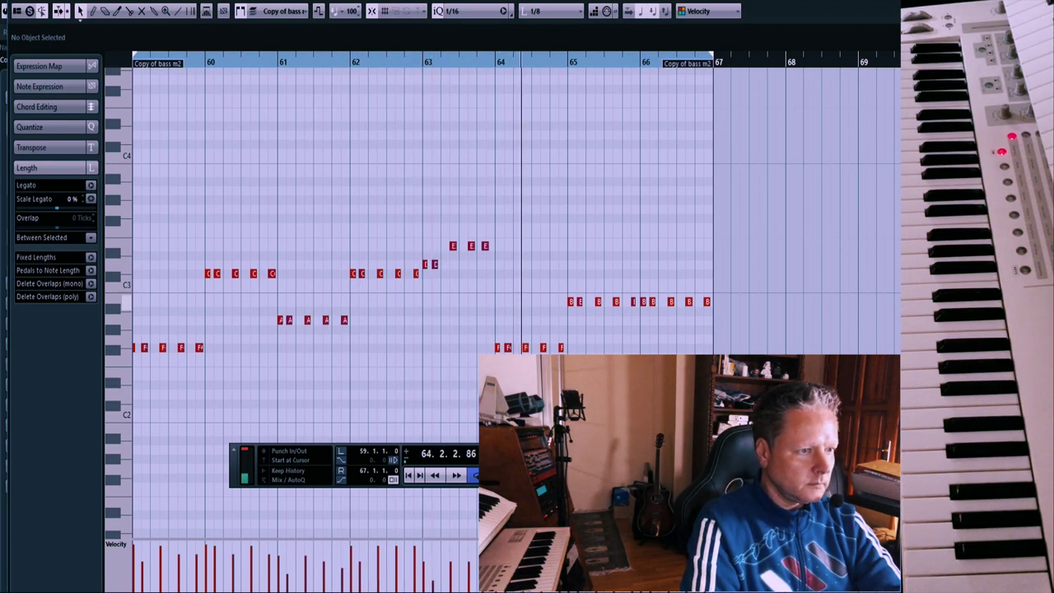
drag(485, 246, 491, 246)
click(486, 359)
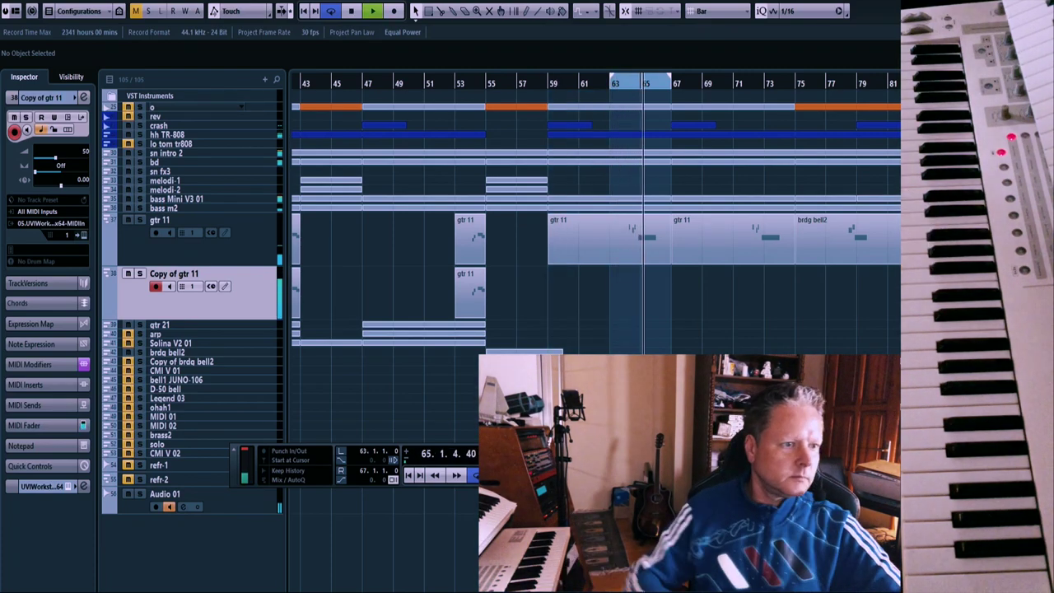
Record the guitar phrase on the Copy of gtr 11 track through bars 63 to 67 and review its notes during playback
key(KP_Multiply)
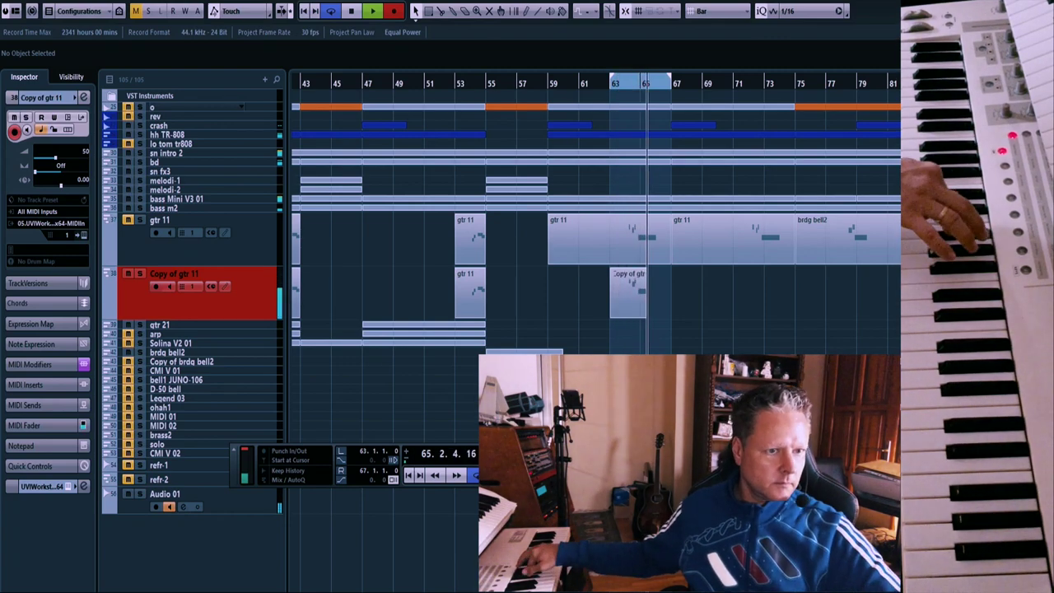
key(space)
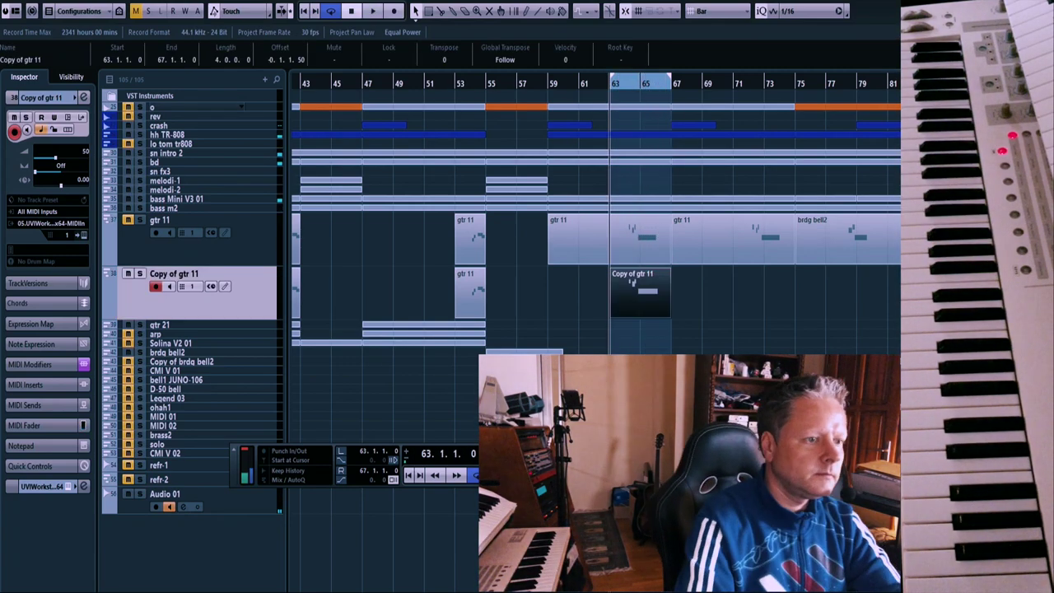
key(space)
key(Return)
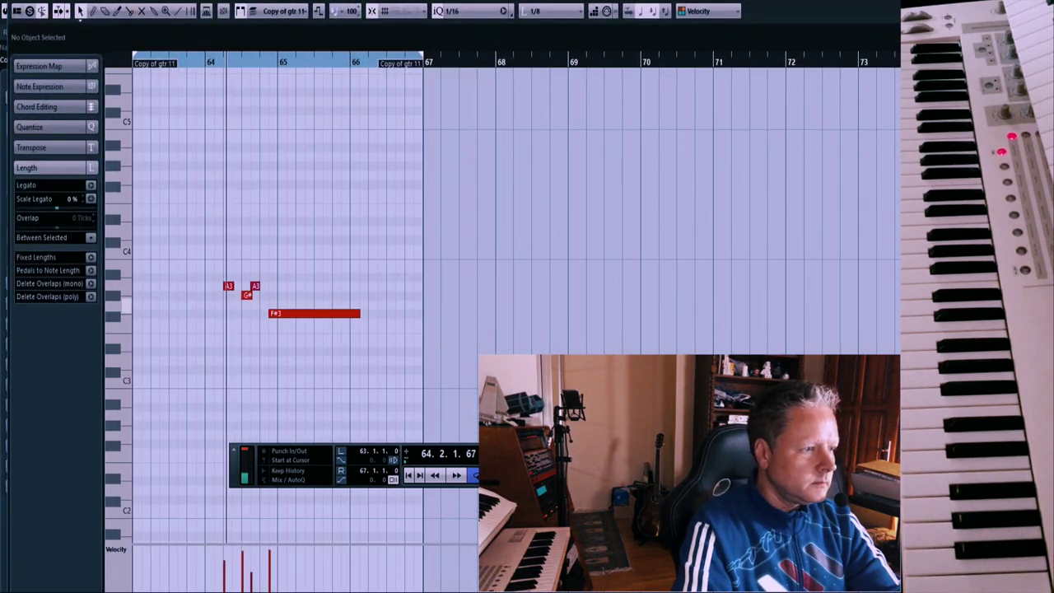
key(space)
key(Return)
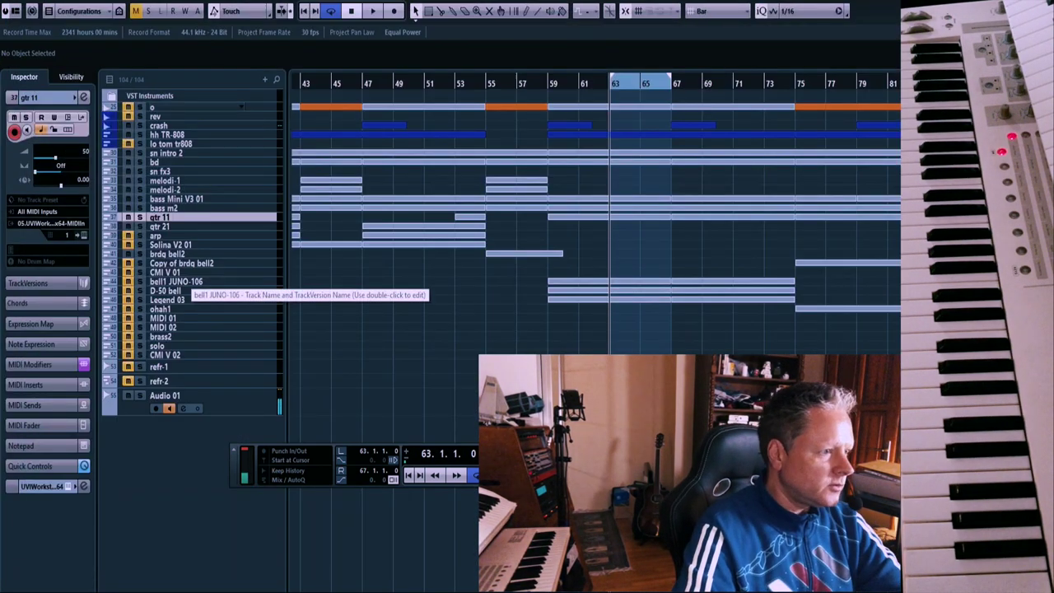
Record the bell melody on a copy of the D-50 bell track through bars 59 to 67 and play back its notes
click(165, 291)
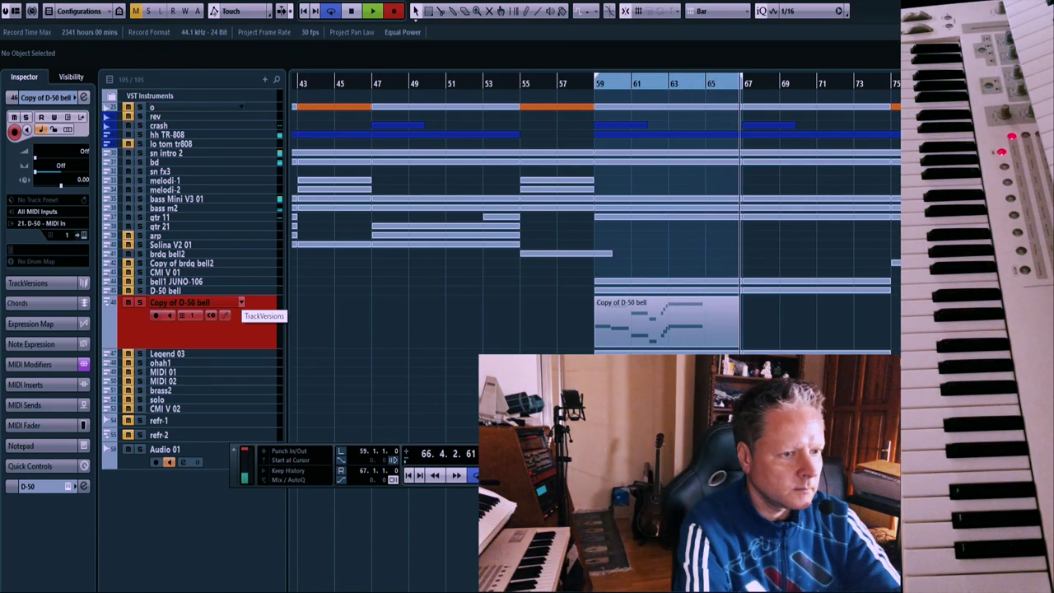
key(space)
key(KP_1)
key(Return)
key(space)
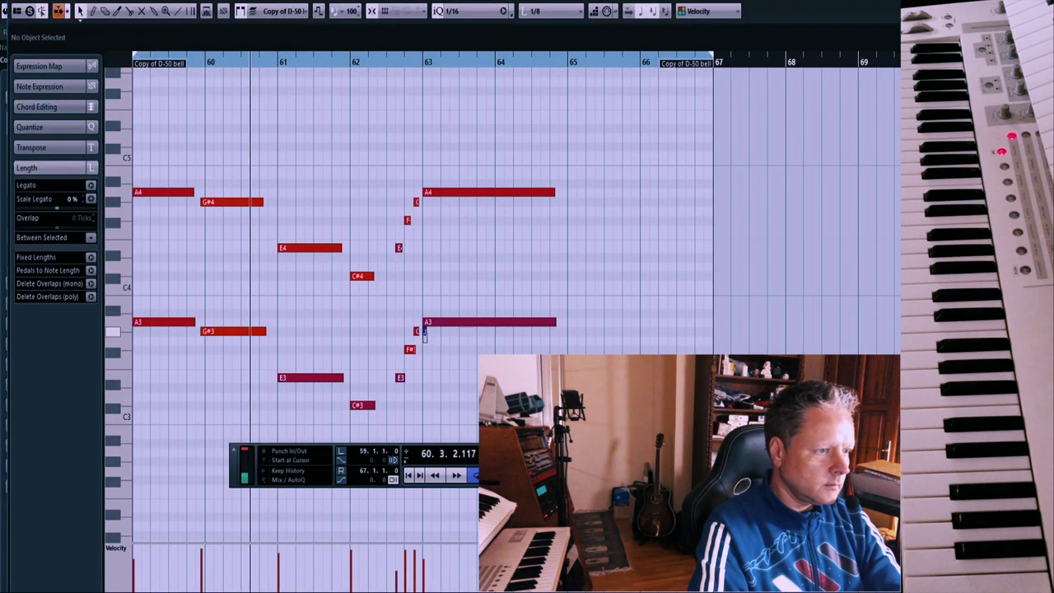
Align the G#4 and G#3 notes with the start of bar 60 and close the note editor
click(428, 322)
drag(204, 175, 207, 332)
click(227, 370)
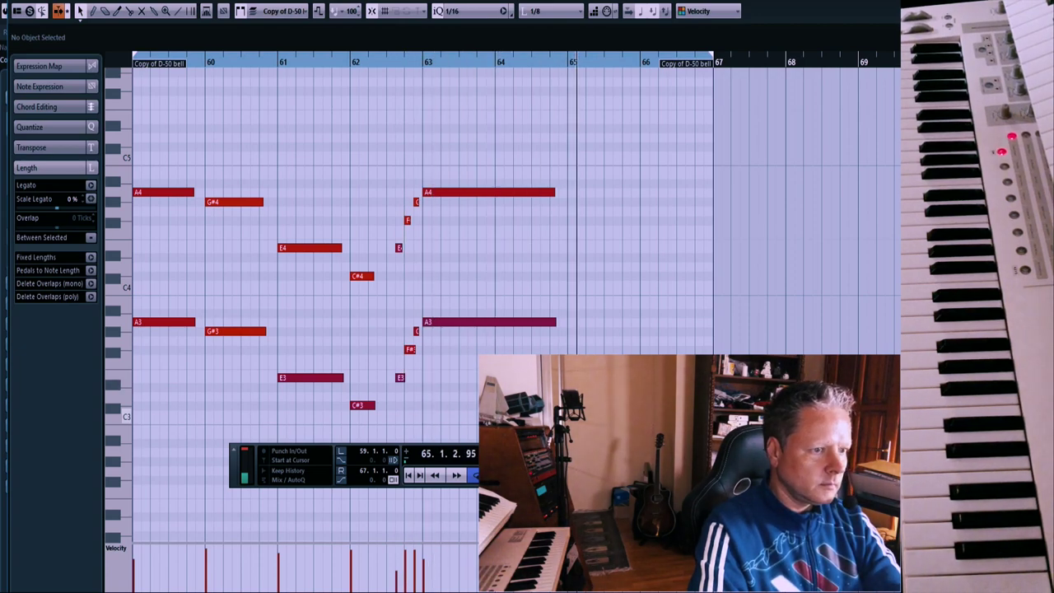
key(Return)
click(746, 323)
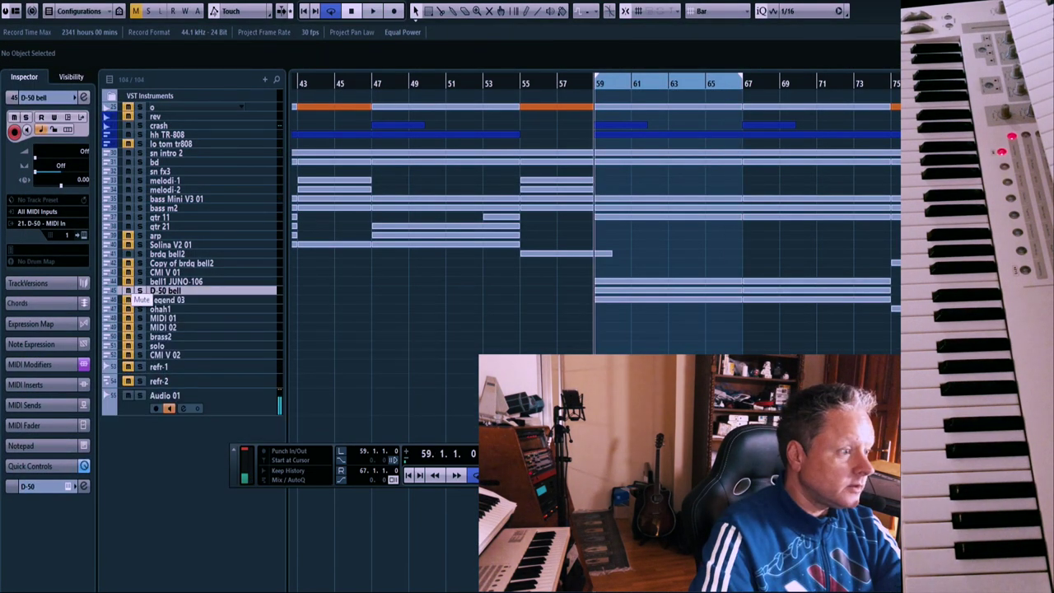
Listen to the section from bar 59 with the bell tracks, stop playback, and remove the Legend 03 track
key(space)
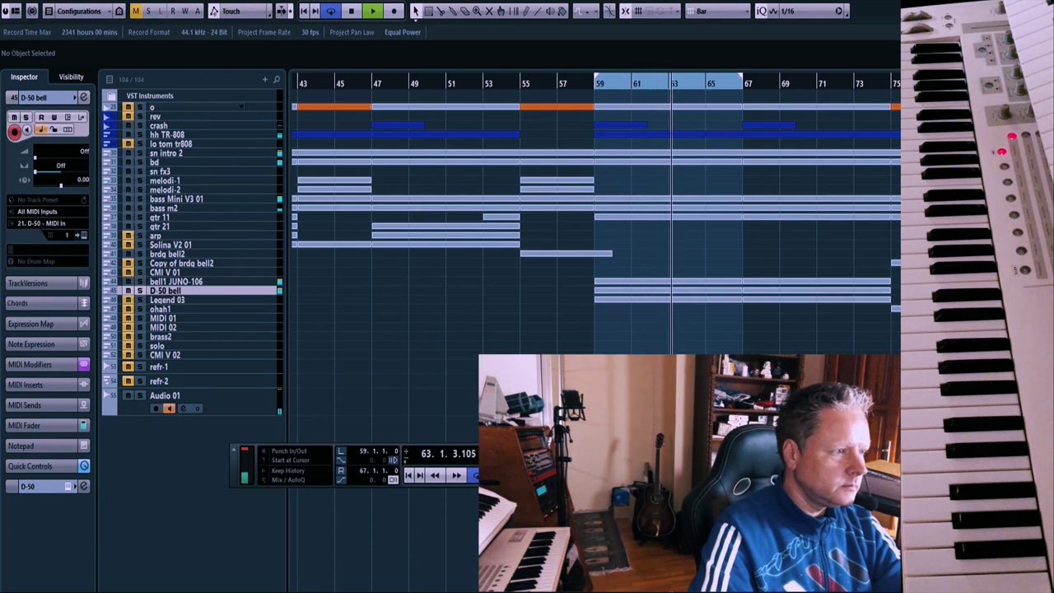
key(space)
right_click(167, 299)
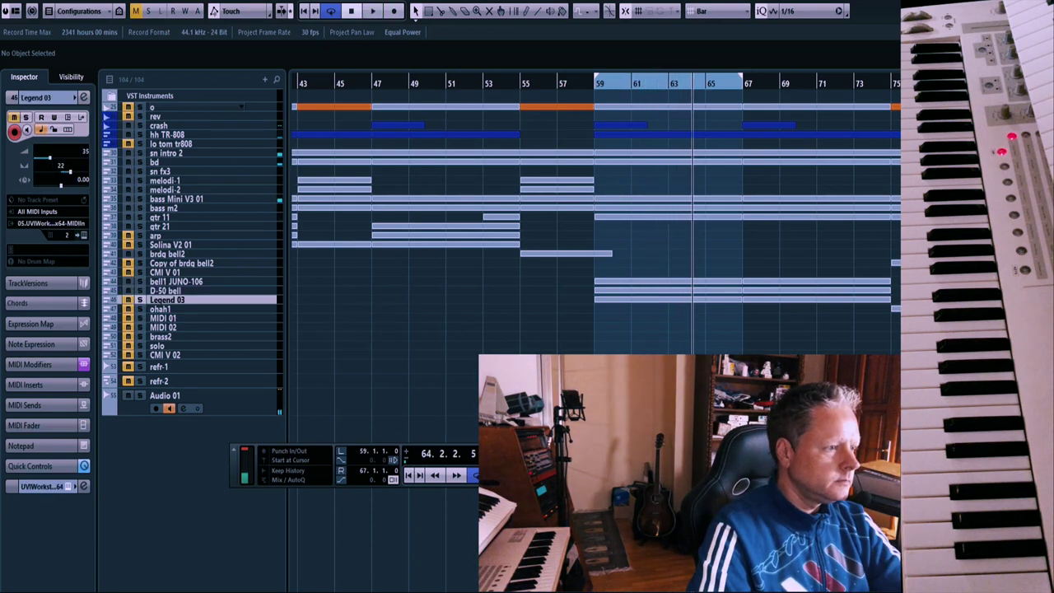
click(218, 503)
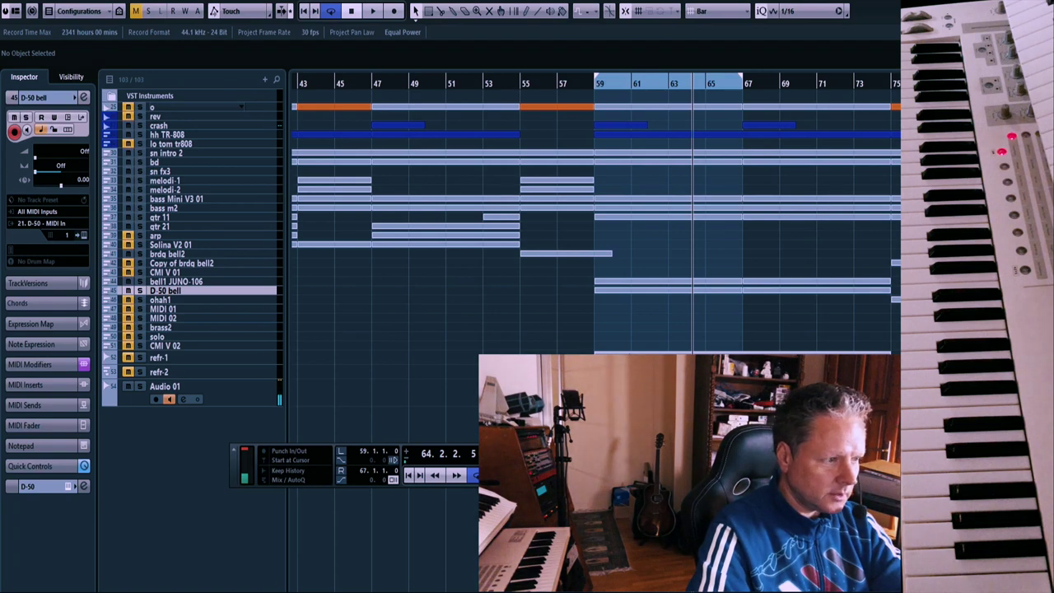
Duplicate the refr-2 track and select the part on the copy in the bars 59–67 range
click(204, 371)
right_click(205, 372)
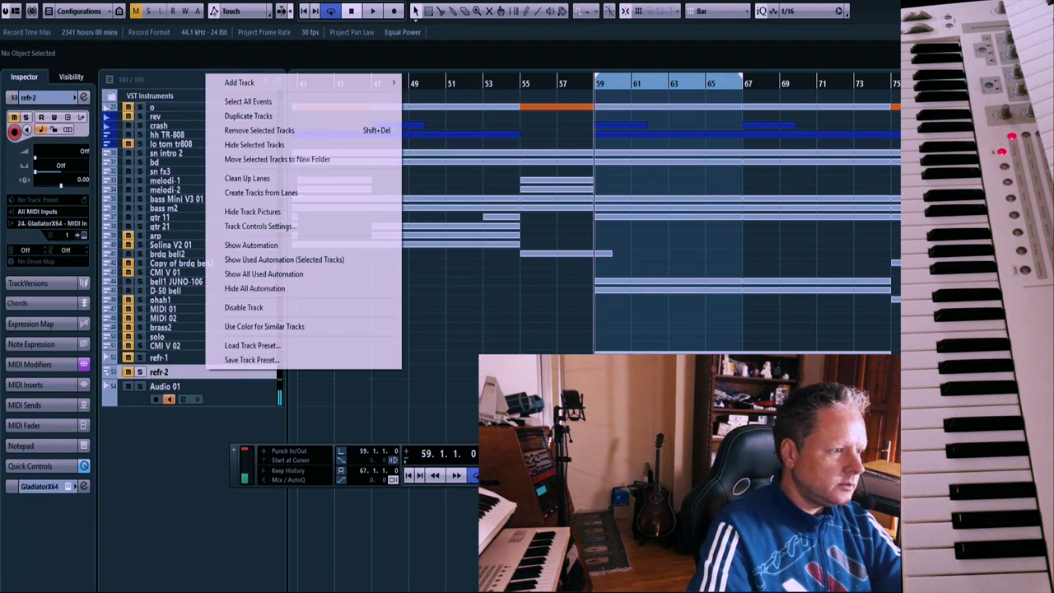
click(248, 115)
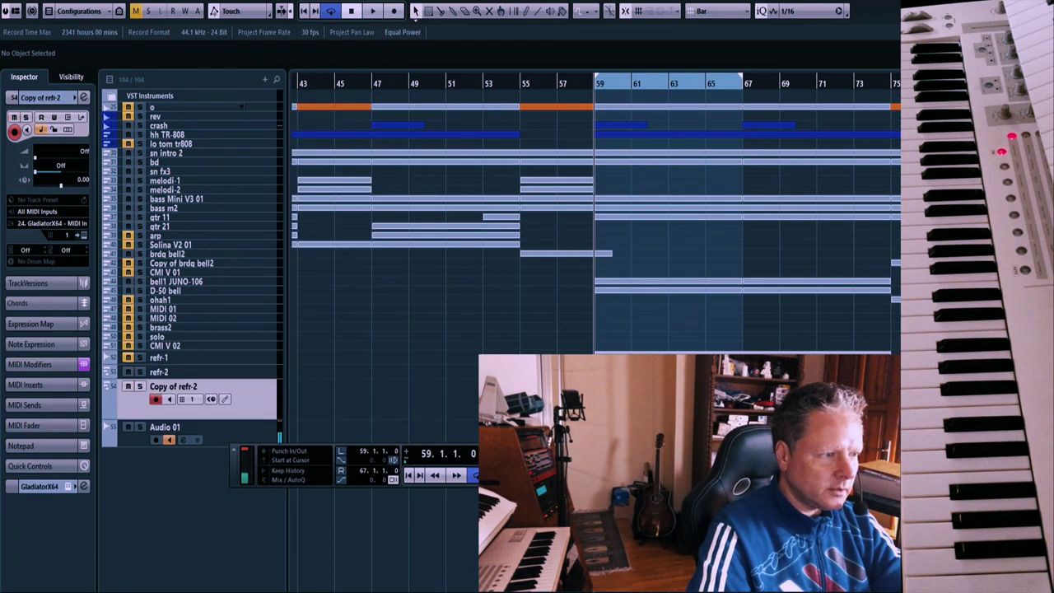
click(658, 399)
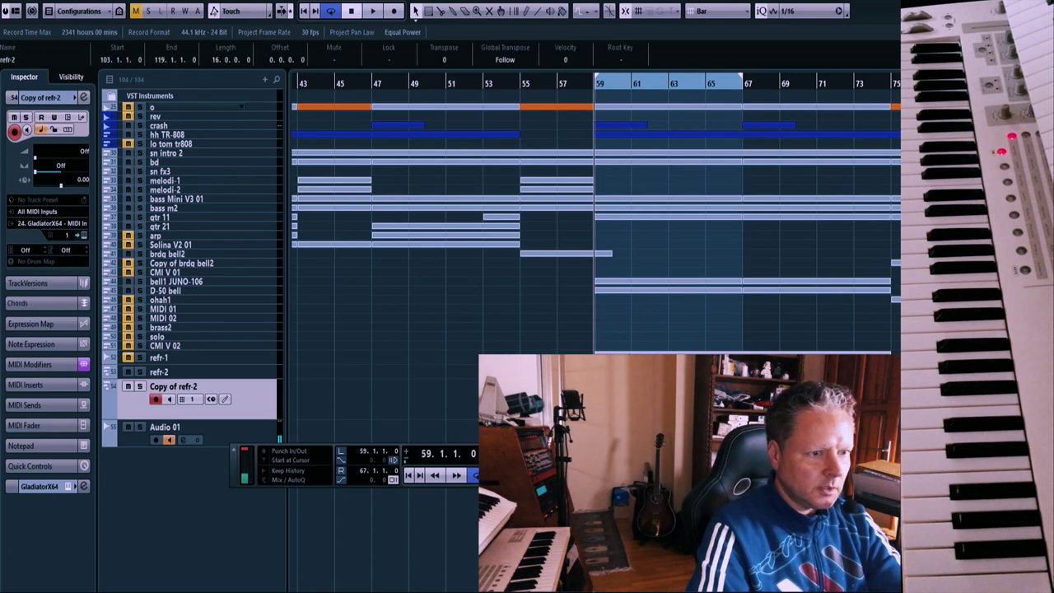
Play the section from bar 59, listen to the refr-2 track soloed, and turn its solo off
key(space)
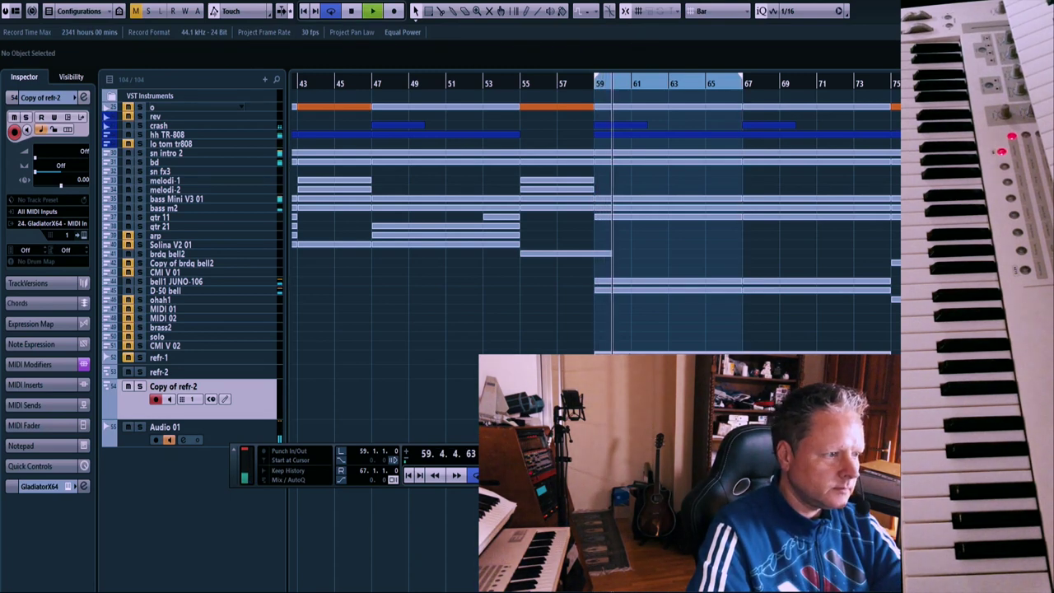
click(140, 372)
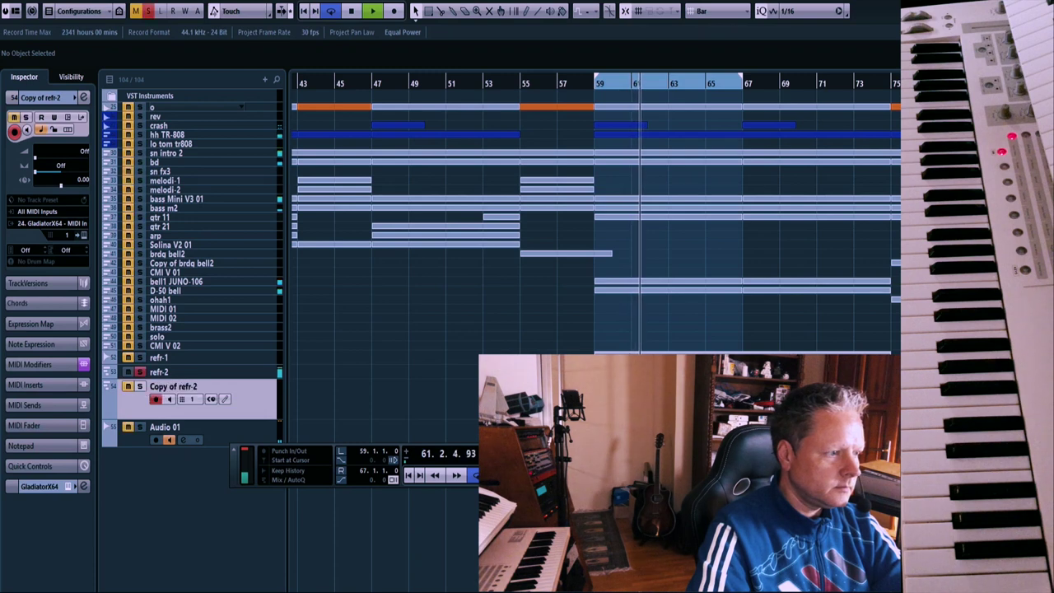
click(140, 373)
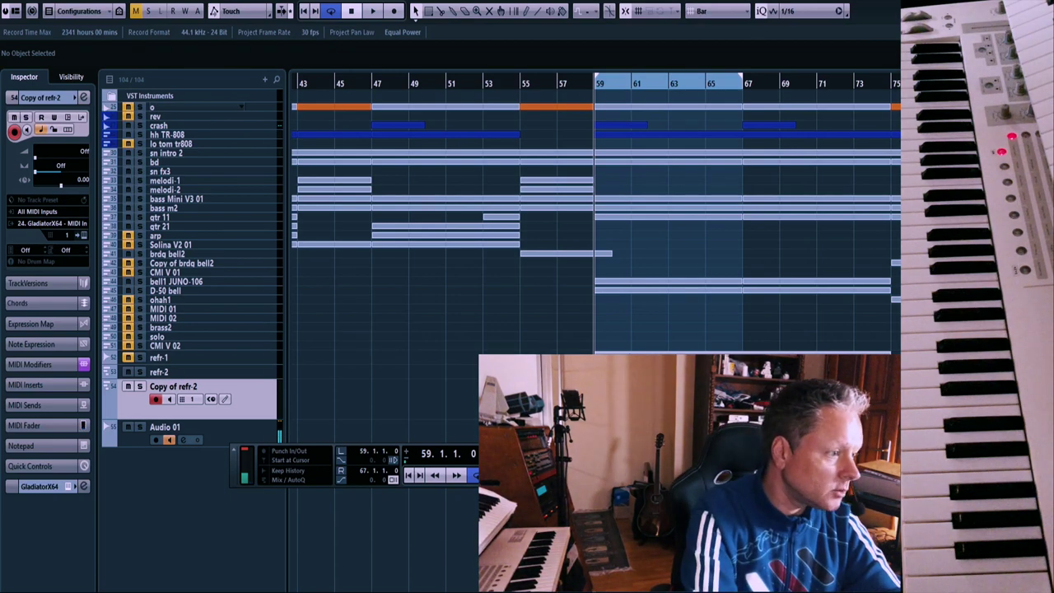
Record the refrain phrase on Copy of refr-2 from bar 59 and move the C#4 note ending bar 62 slightly later
key(KP_Multiply)
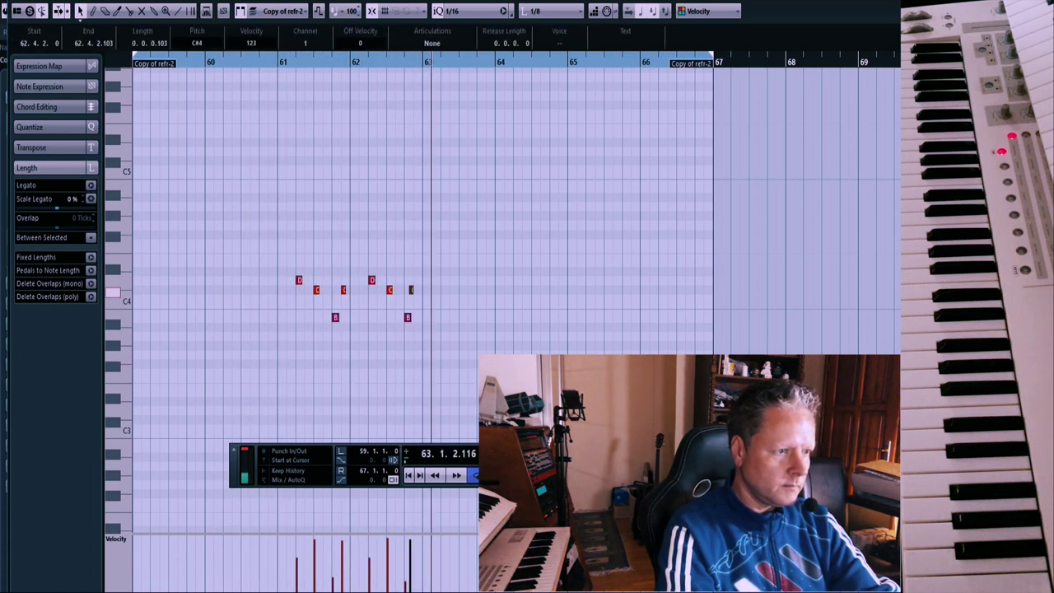
drag(412, 290, 417, 289)
click(425, 318)
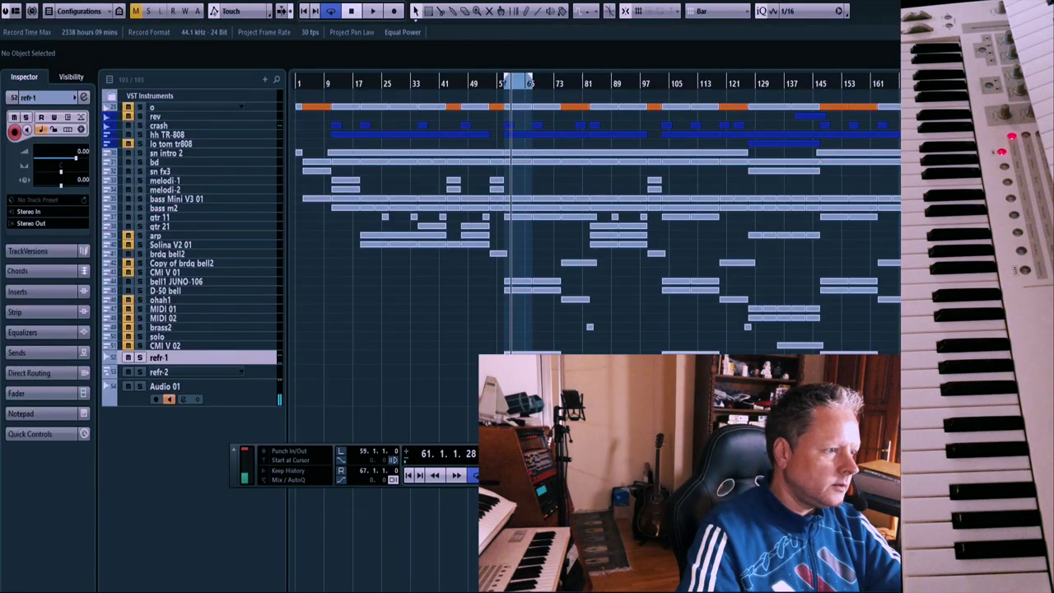
Duplicate the refr-2 track and record a short descending refrain phrase in bars 59–60 of the copy
click(160, 372)
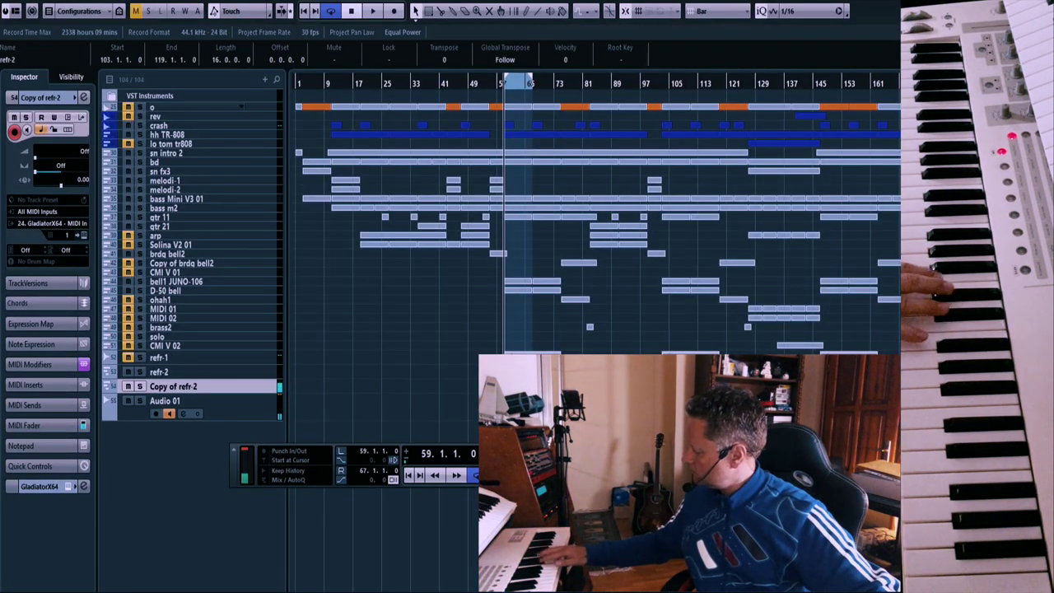
key(KP_Multiply)
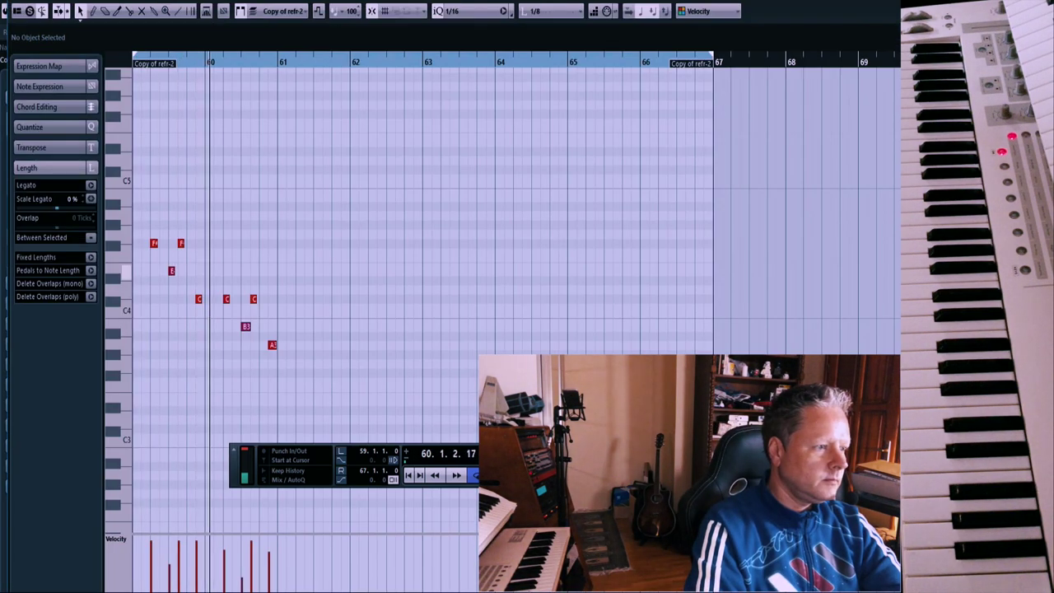
key(Return)
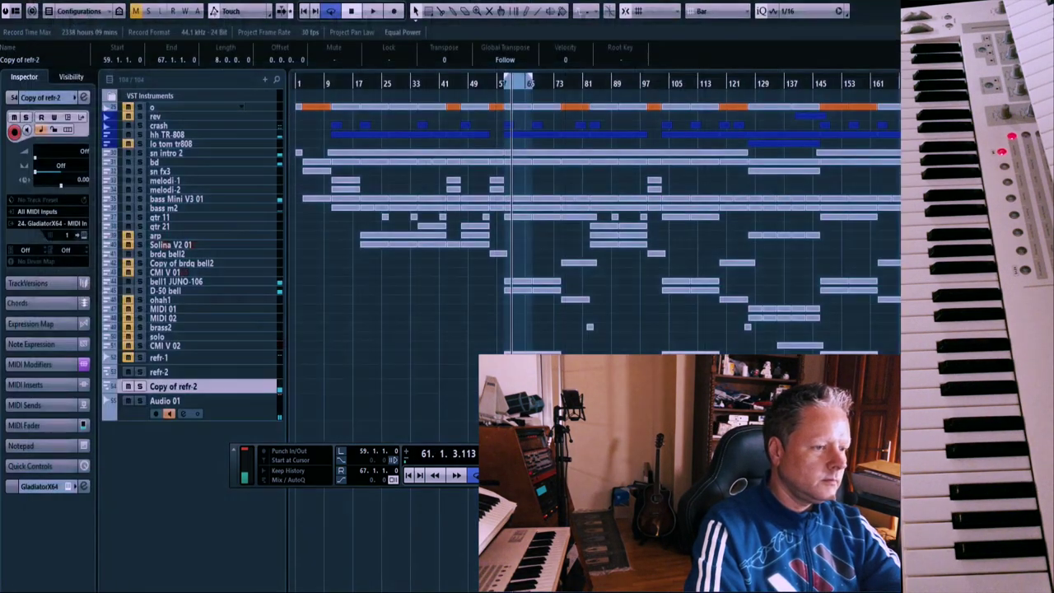
Remove the Copy of refr-2 track together with its recorded events
right_click(242, 91)
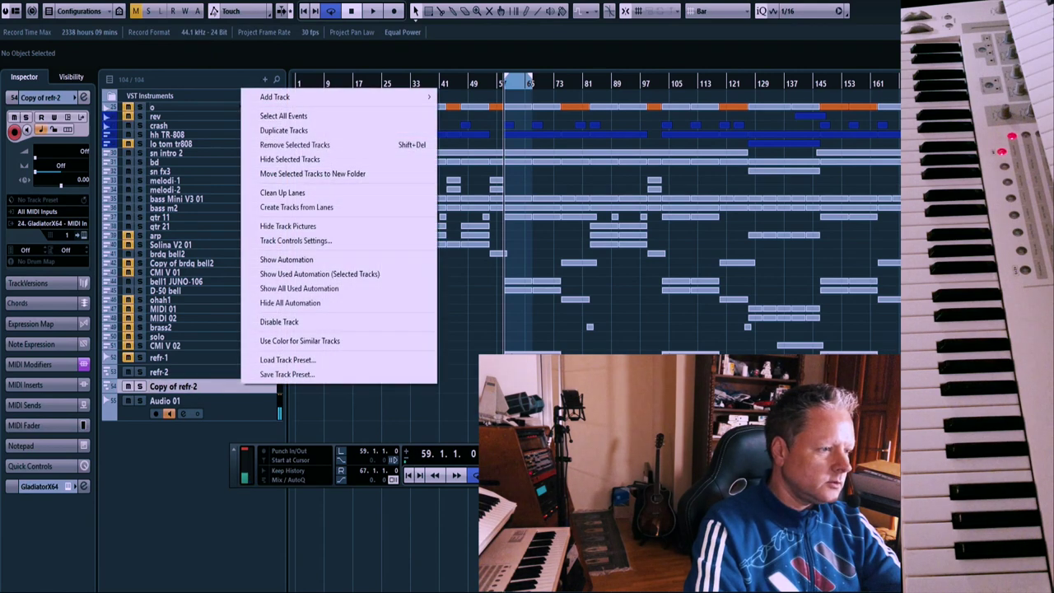
click(280, 144)
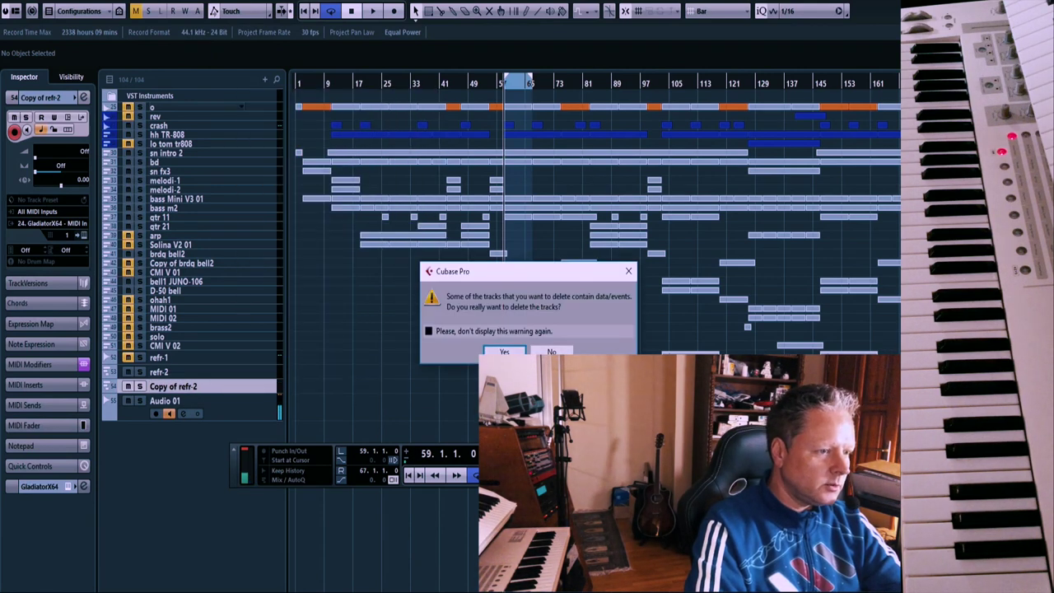
key(Return)
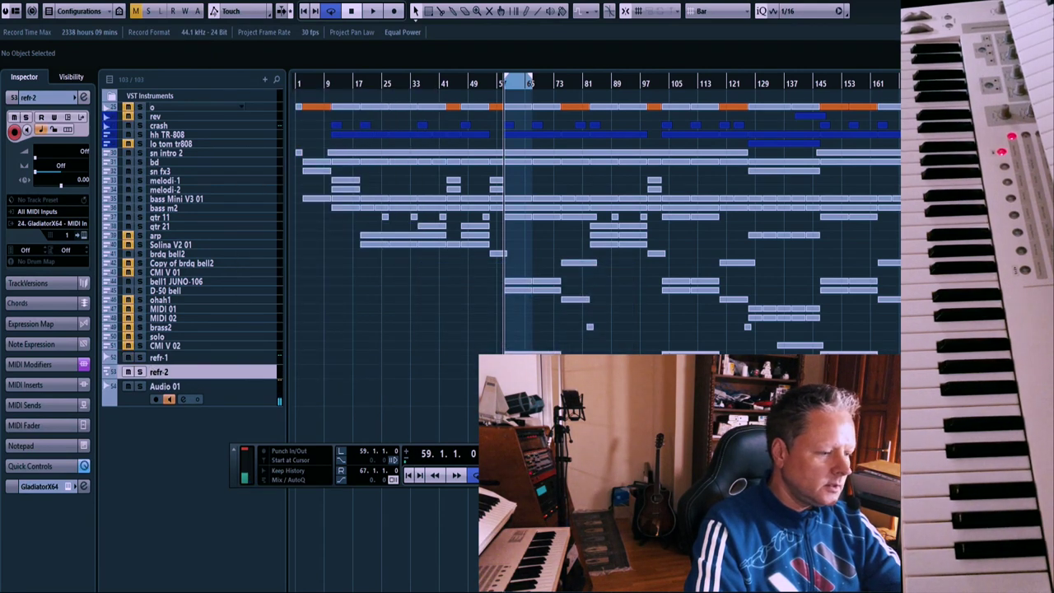
Play the section from bar 59 with both refrain tracks and extend the cycle range to bar 75
key(space)
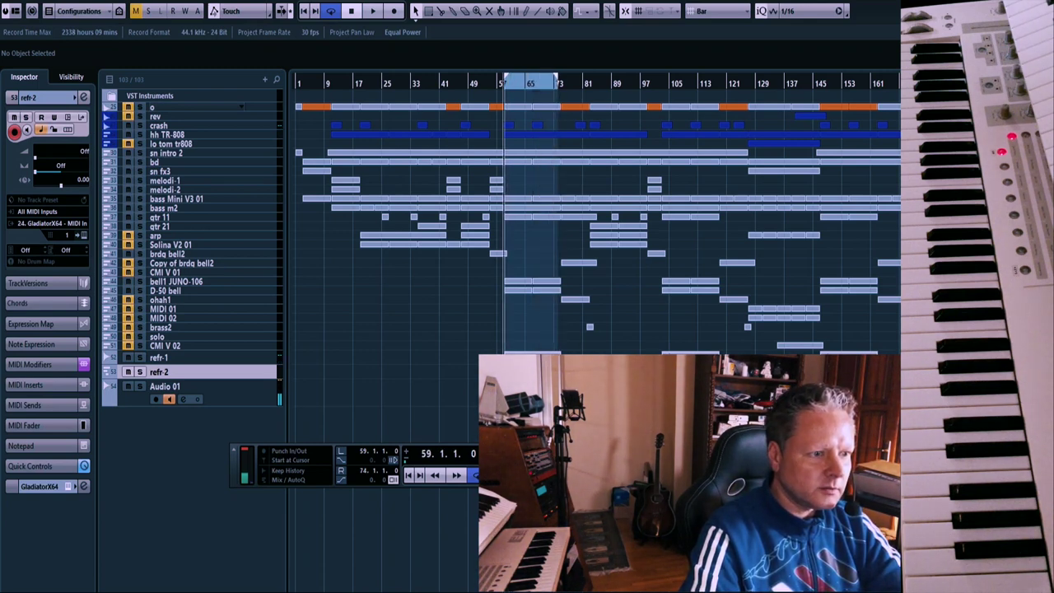
key(h)
key(h)
key(h)
key(h)
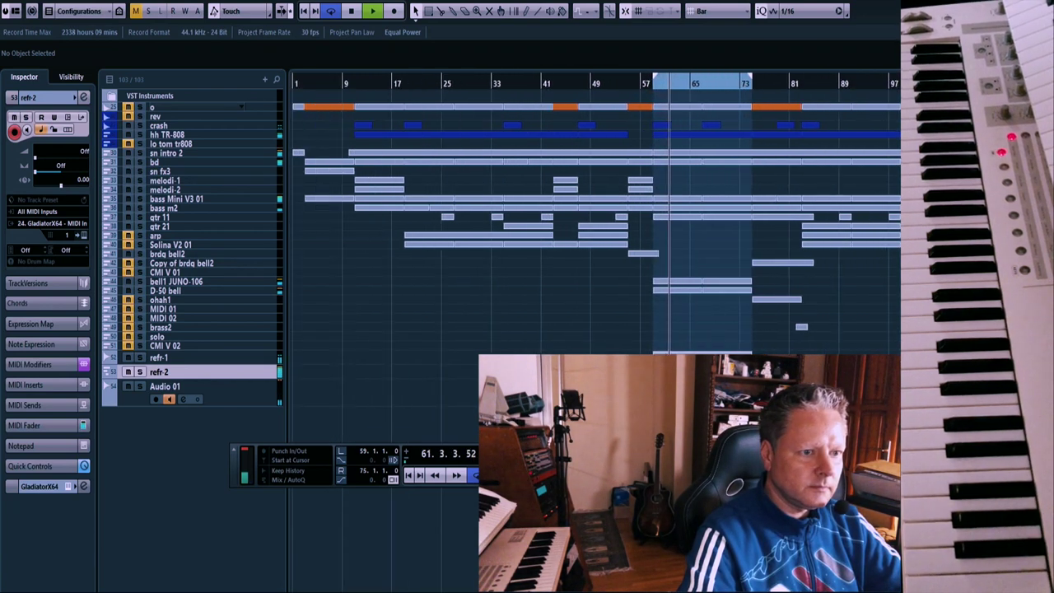
key(g)
key(g)
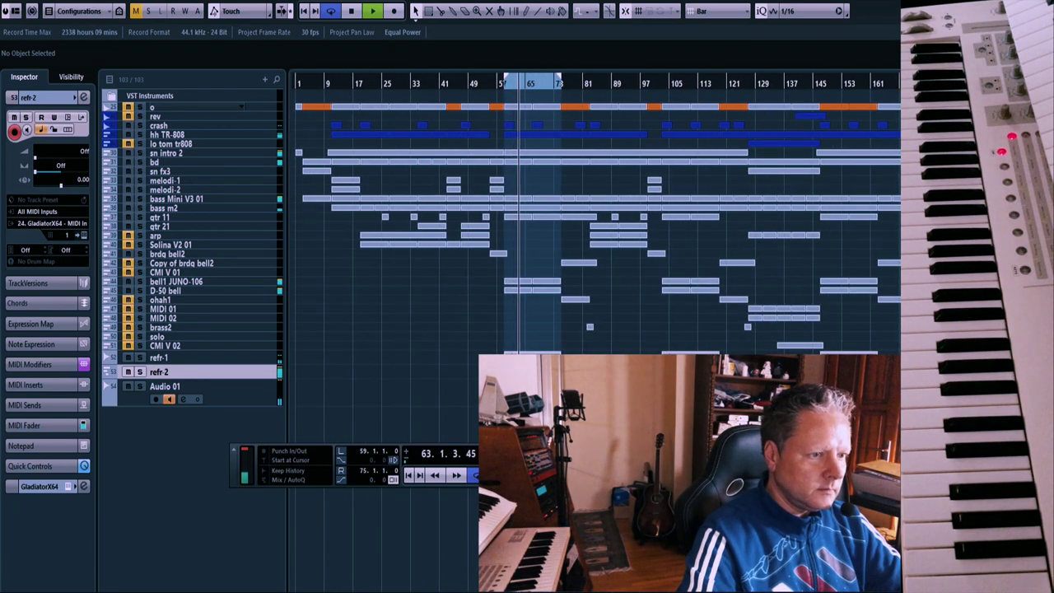
Set the cycle range to bars 75–83 while playback continues
key(h)
key(h)
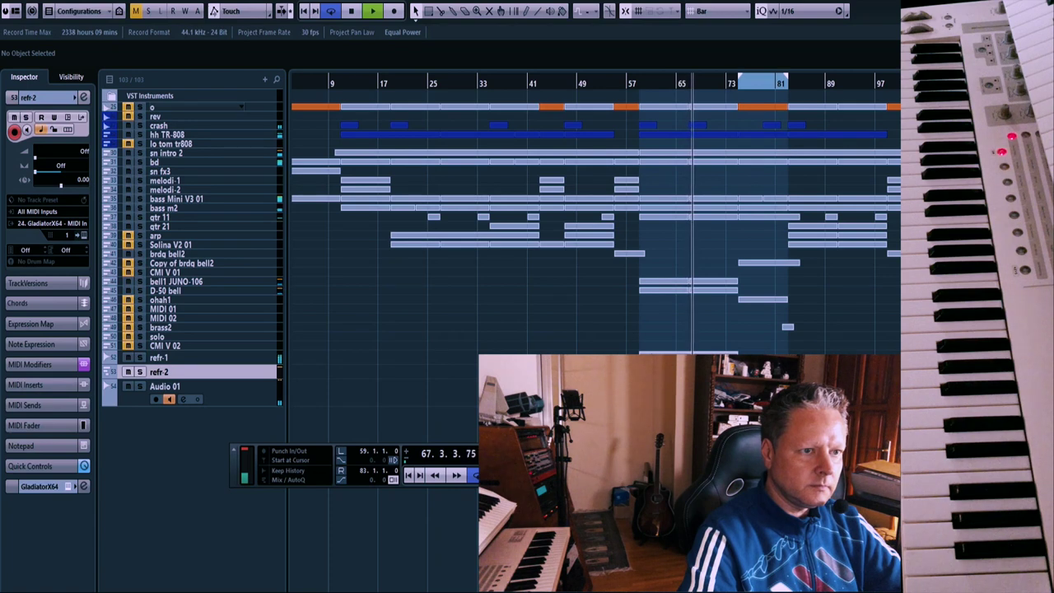
key(h)
key(h)
key(h)
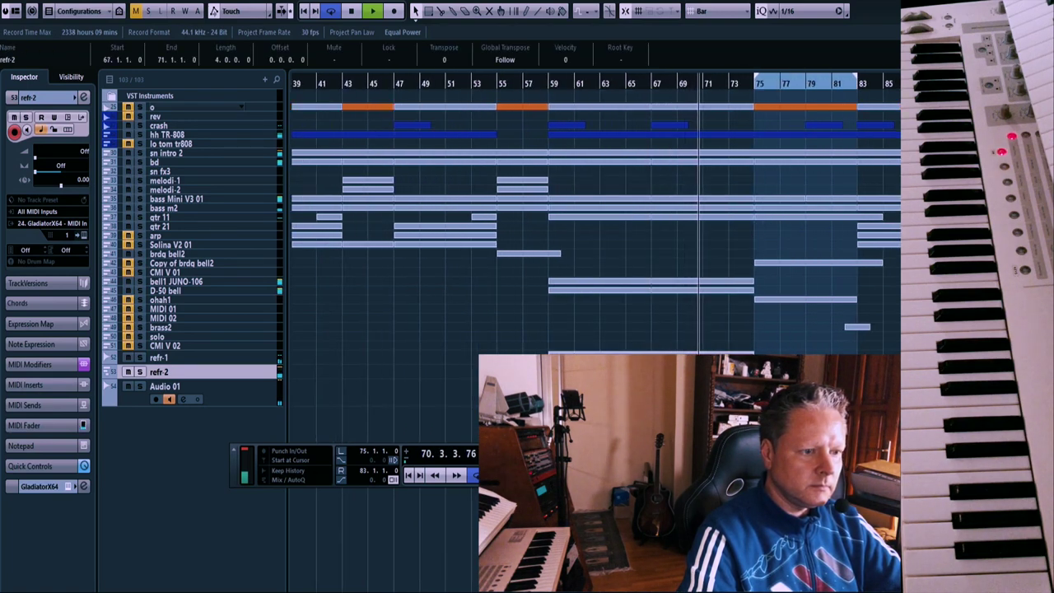
Listen to the section from bar 75 with the bass and guitar tracks muted and stop playback
key(g)
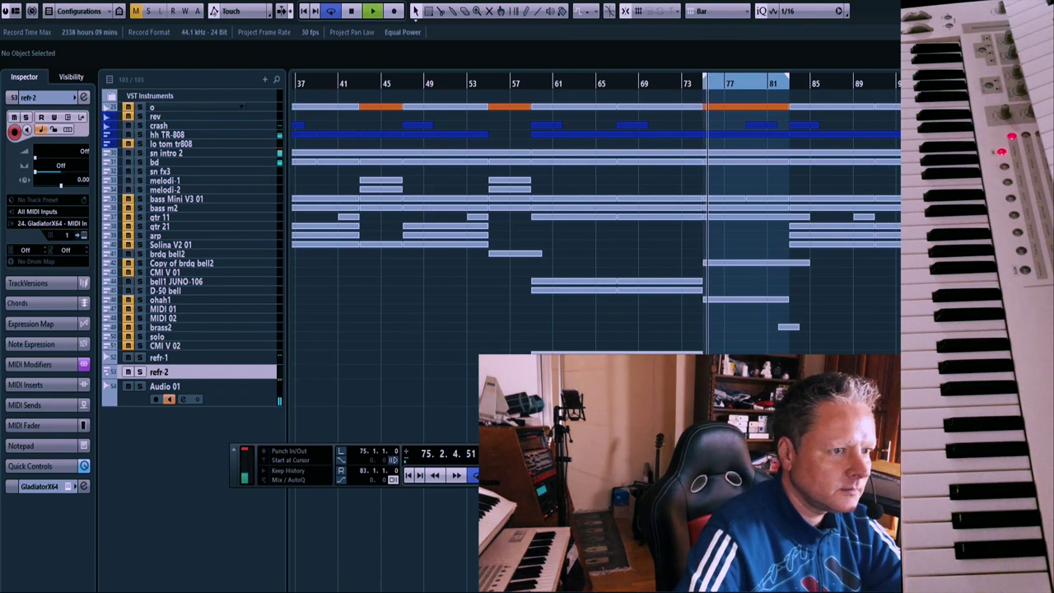
key(h)
key(h)
key(h)
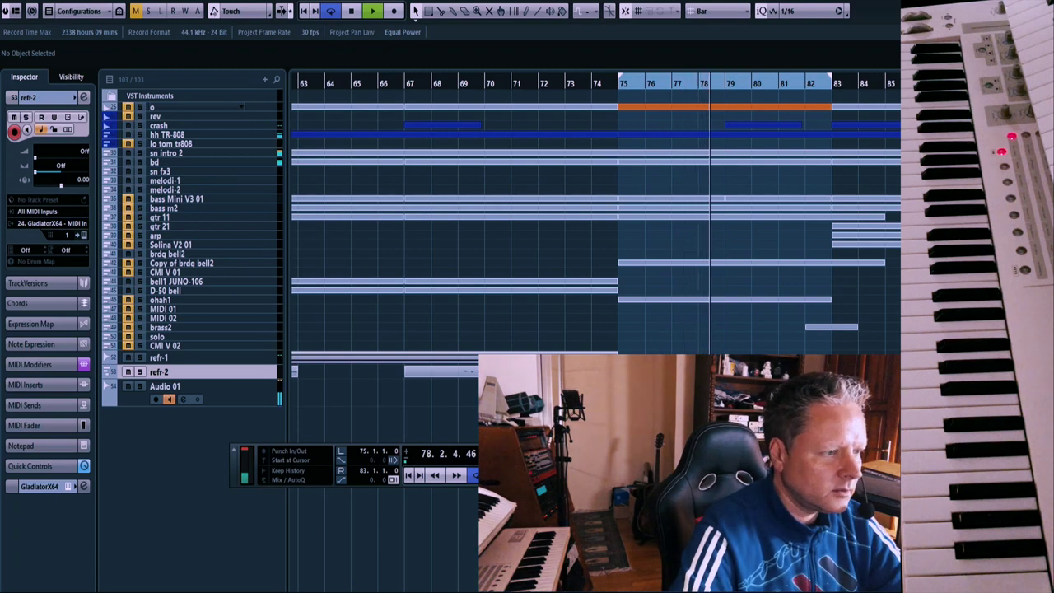
key(space)
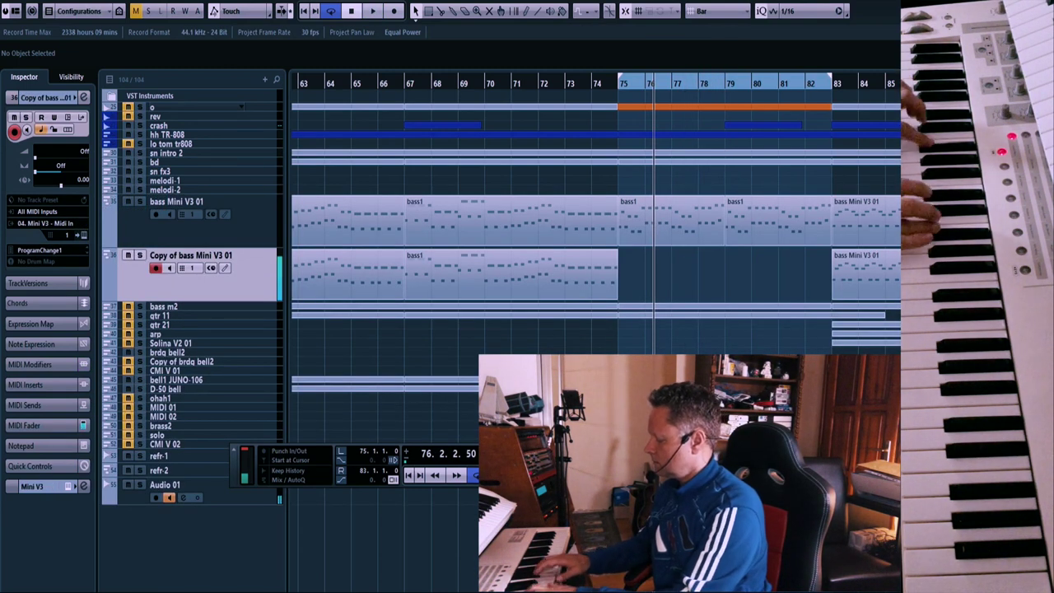
Record the bass line on Copy of bass Mini V3 01 from bar 75, and trim the recorded part to bars 75–79
key(KP_Multiply)
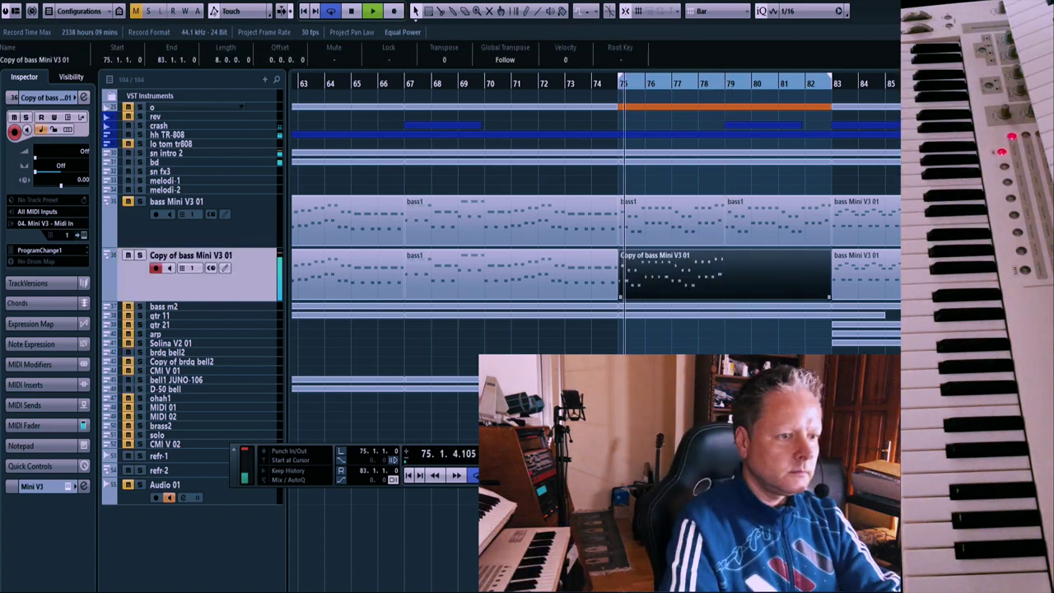
right_click(699, 261)
click(732, 269)
click(727, 275)
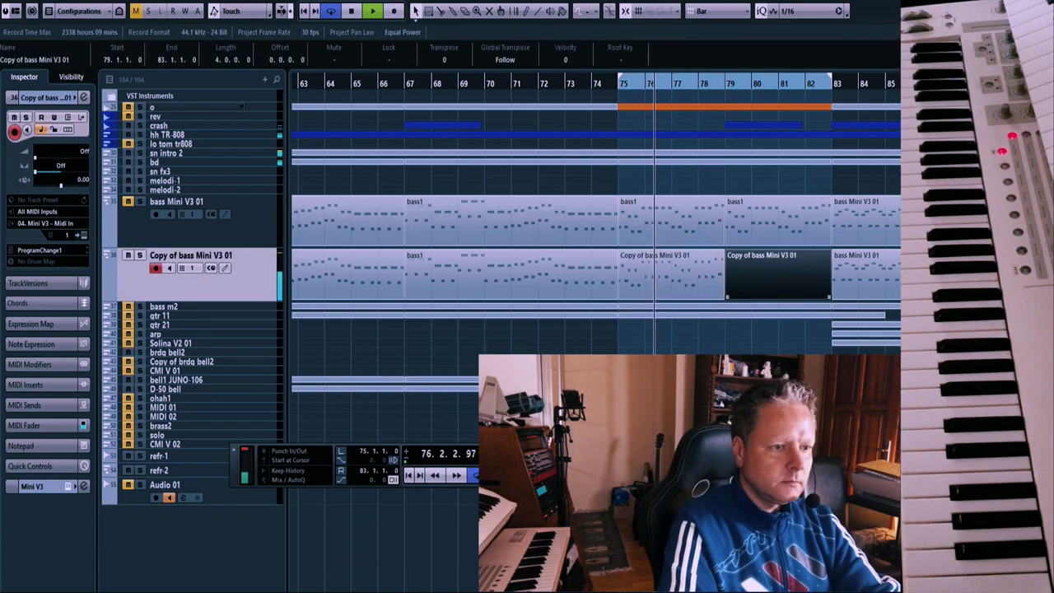
key(1)
key(Delete)
Set the cycle range to the recorded bass part at bars 75–79 and open the part in the key editor
click(704, 277)
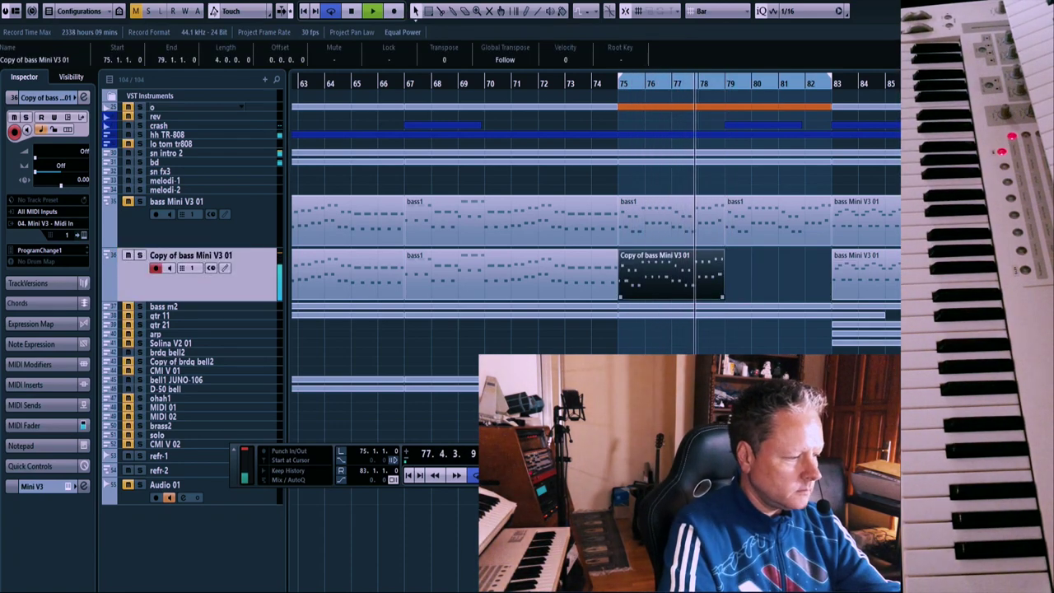
key(p)
click(747, 278)
key(space)
double_click(679, 277)
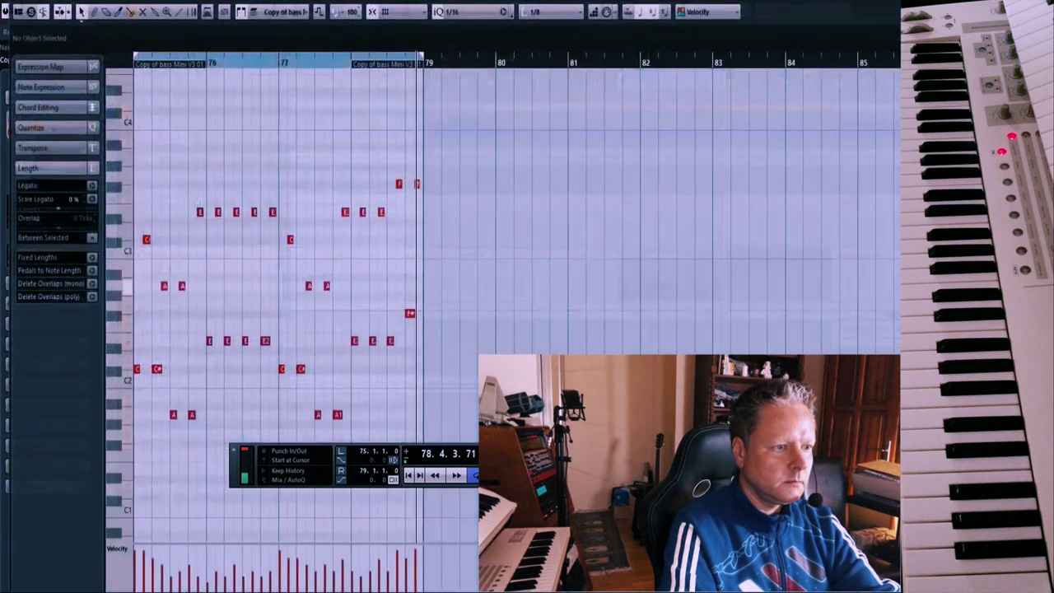
key(Return)
key(KP_1)
double_click(680, 276)
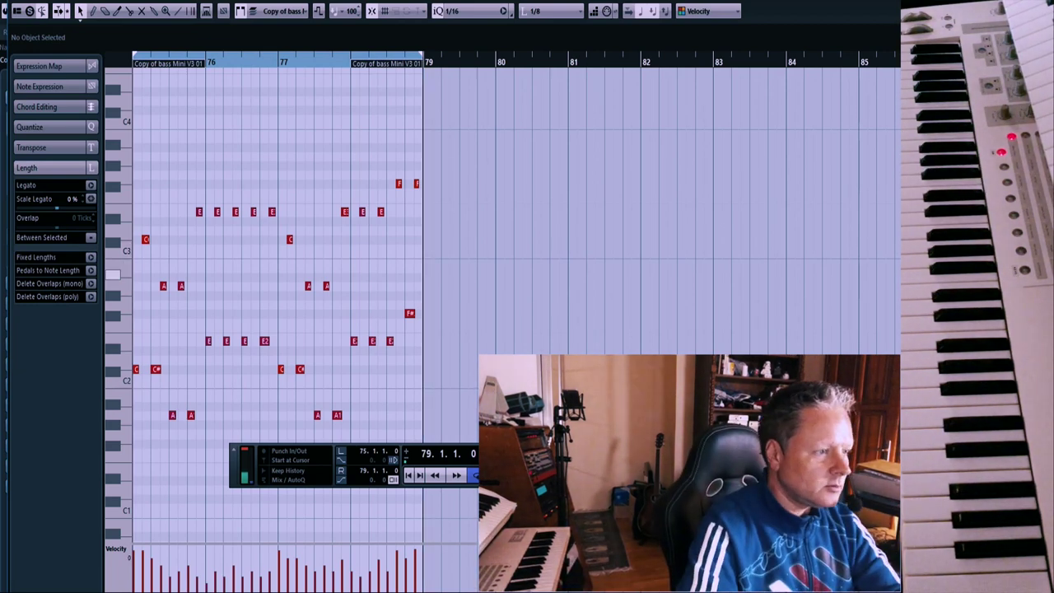
Apply the Fixed Lengths function to the recorded bass notes with the 1/8 length setting
click(117, 0)
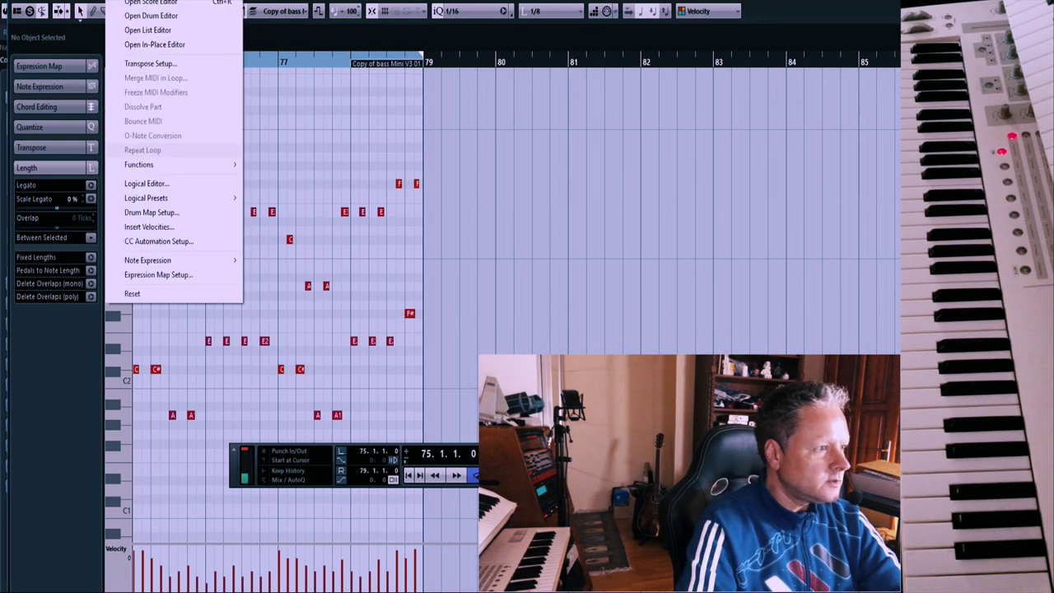
mouse_move(140, 165)
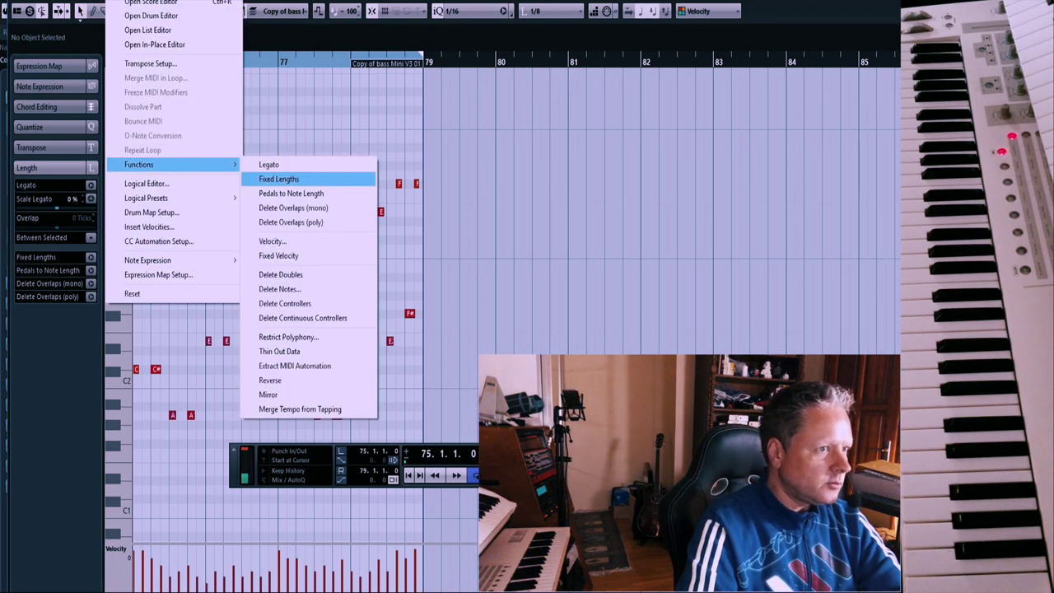
key(Escape)
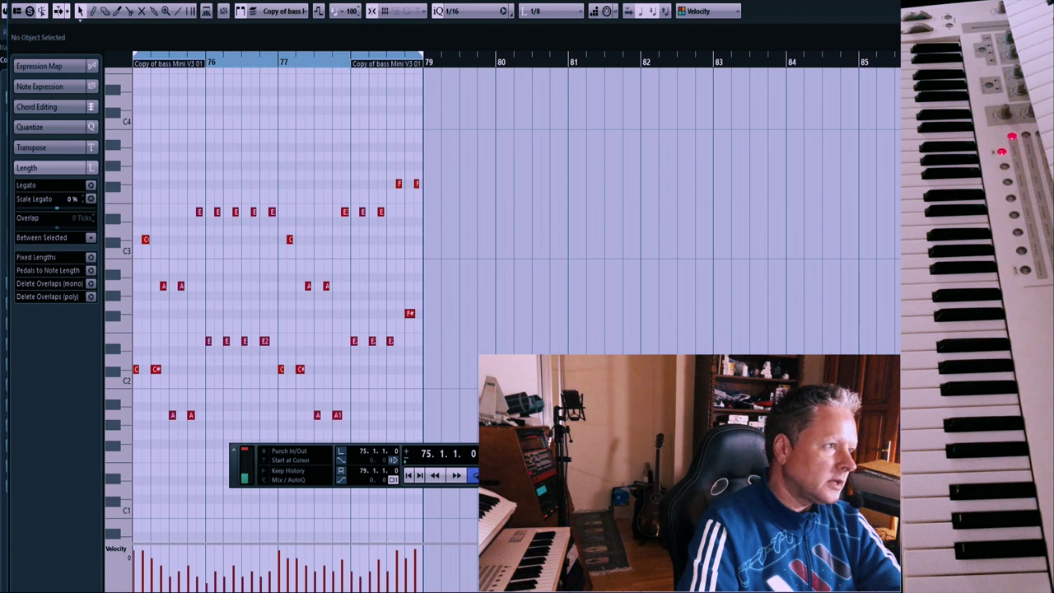
click(117, 1)
key(Right)
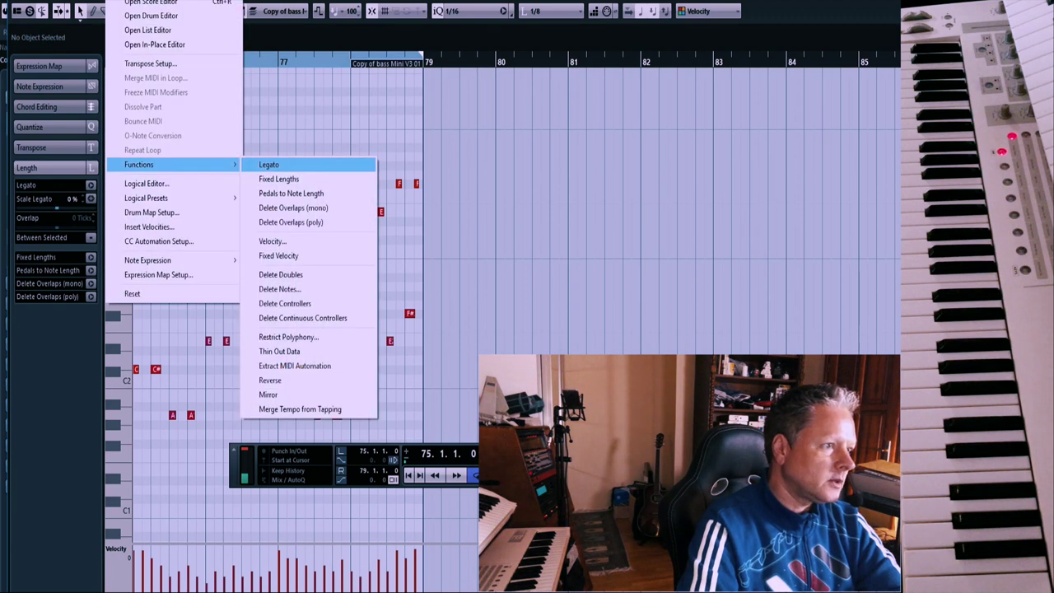
key(Down)
key(Return)
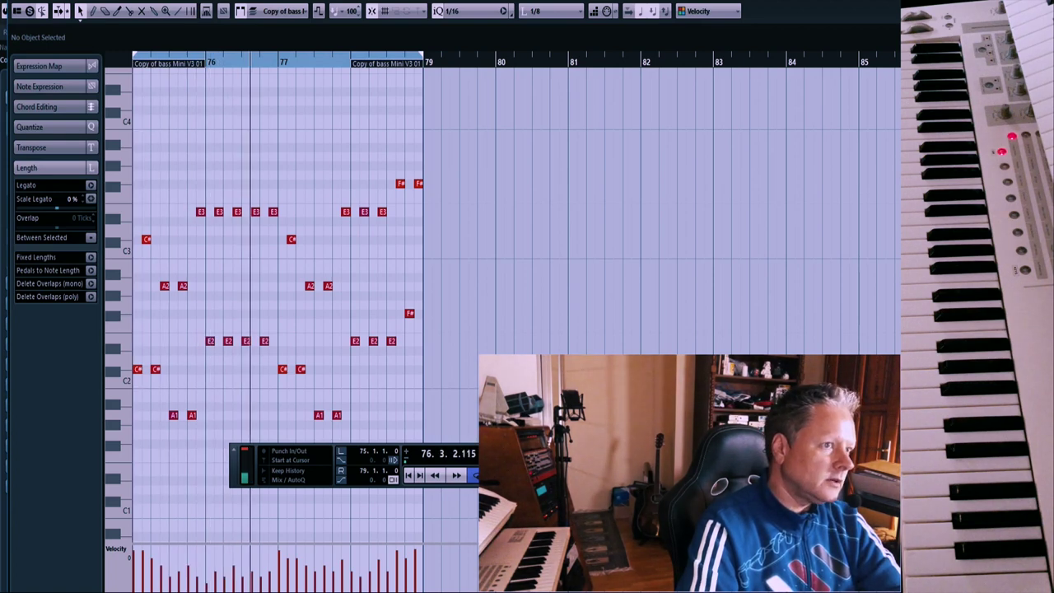
Set the length quantize to 1/16, apply Fixed Lengths to the bass notes again and listen to them
click(552, 11)
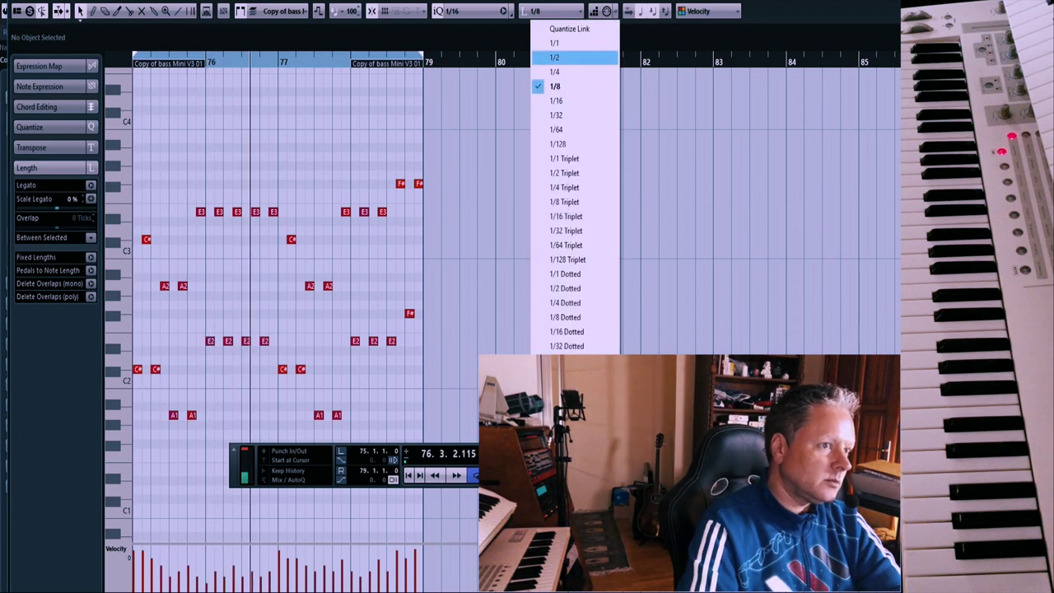
click(576, 99)
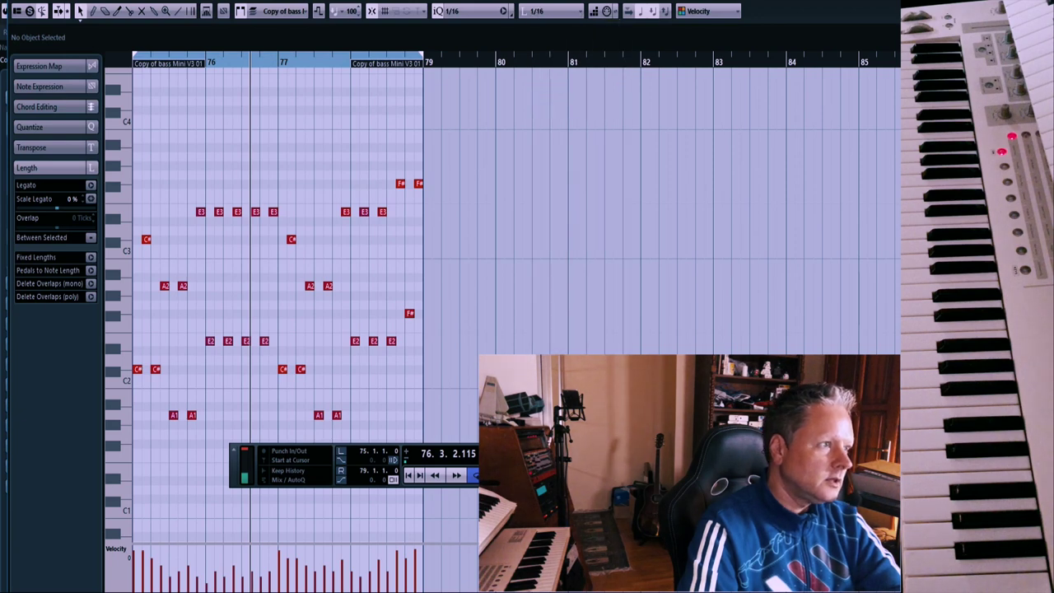
click(118, 0)
mouse_move(173, 165)
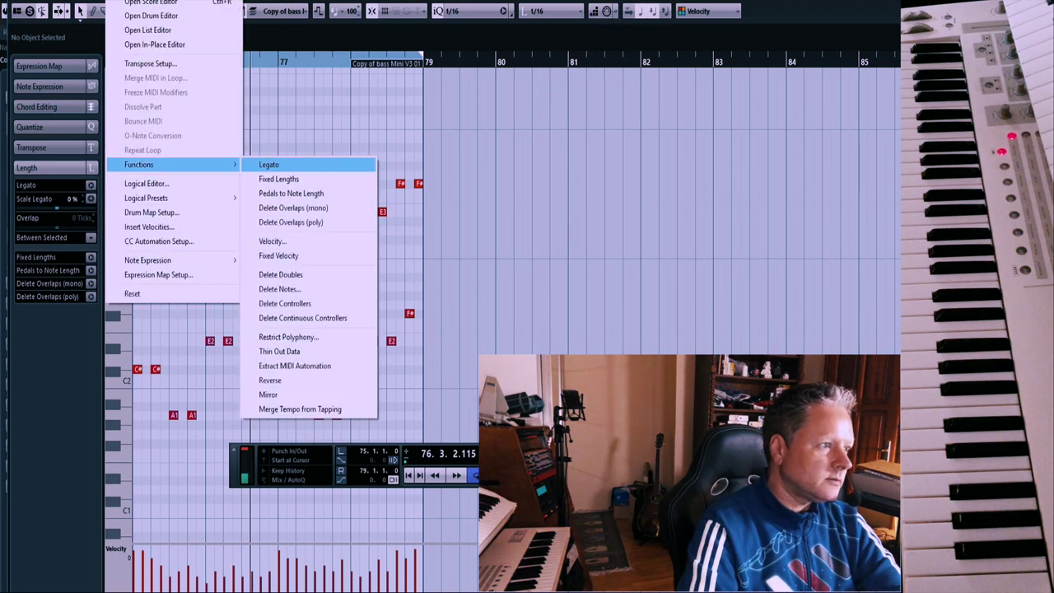
click(278, 179)
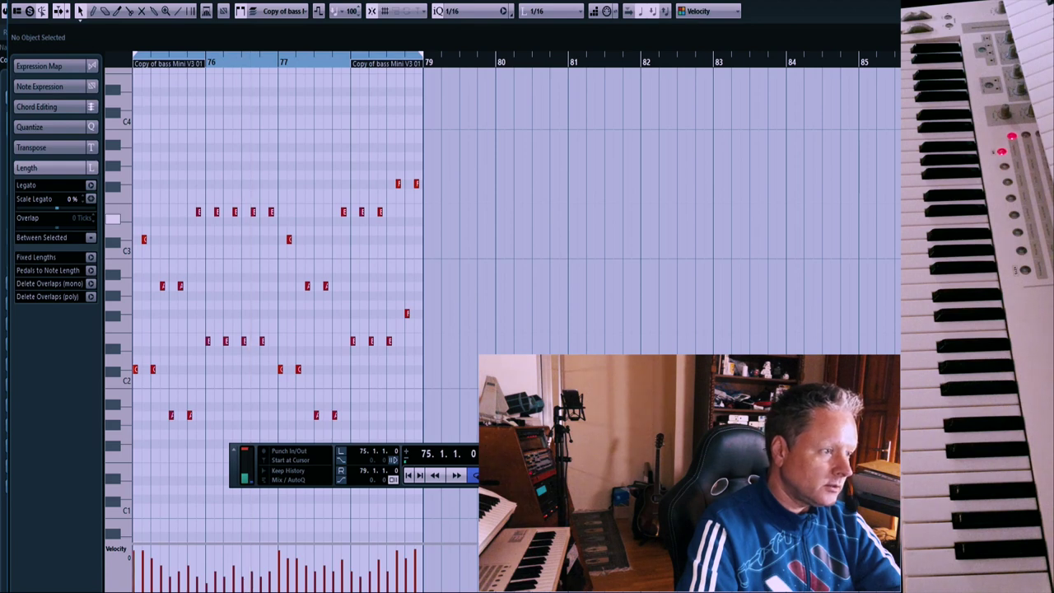
key(space)
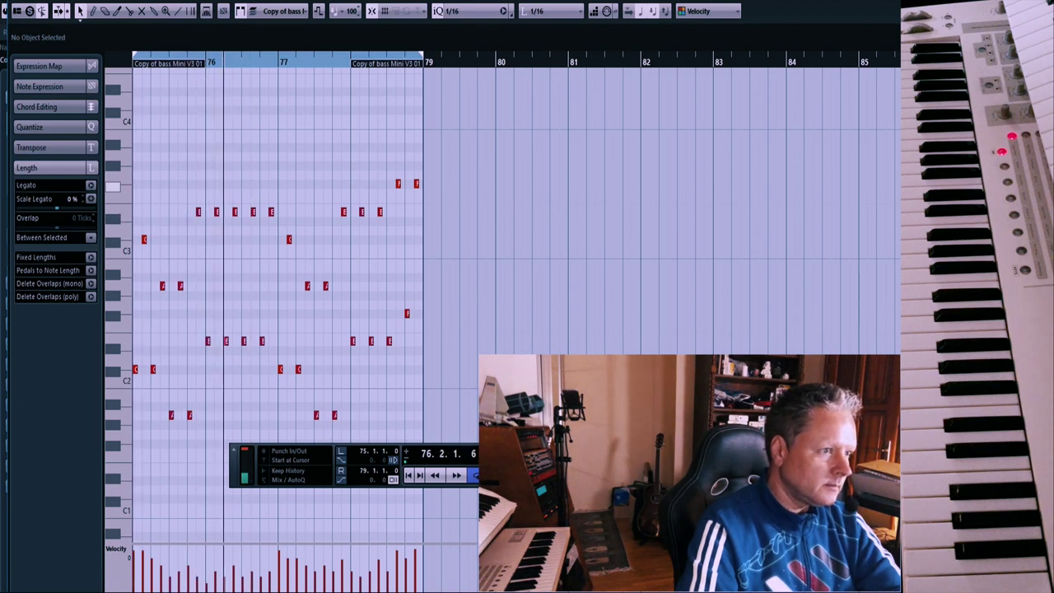
Undo the 1/16 Fixed Lengths change on the bass notes
click(553, 11)
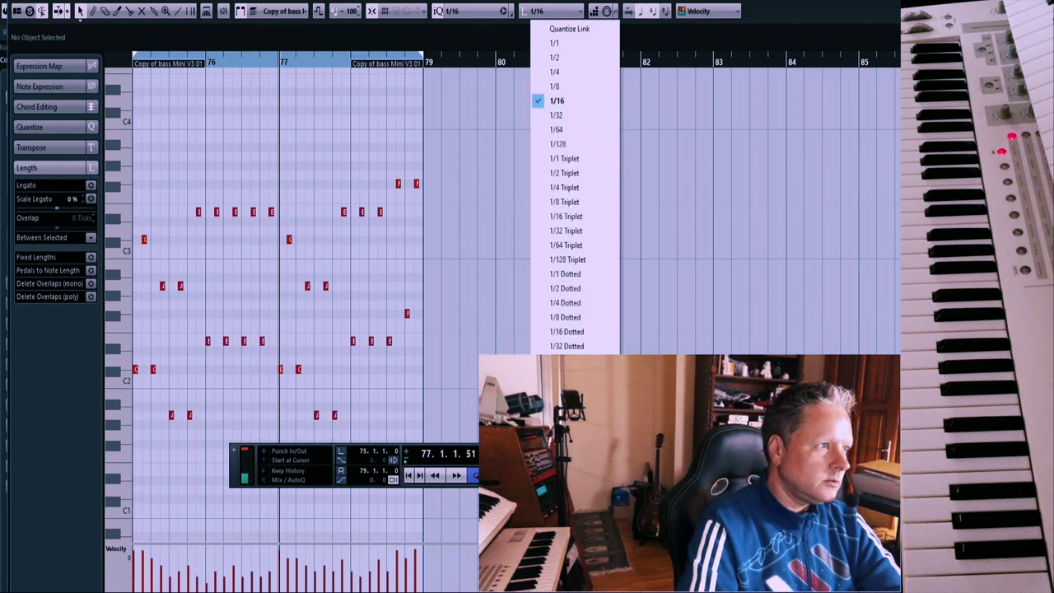
click(43, 0)
click(60, 0)
Close the key editor and play the bass part from bar 75 in the arrangement
key(space)
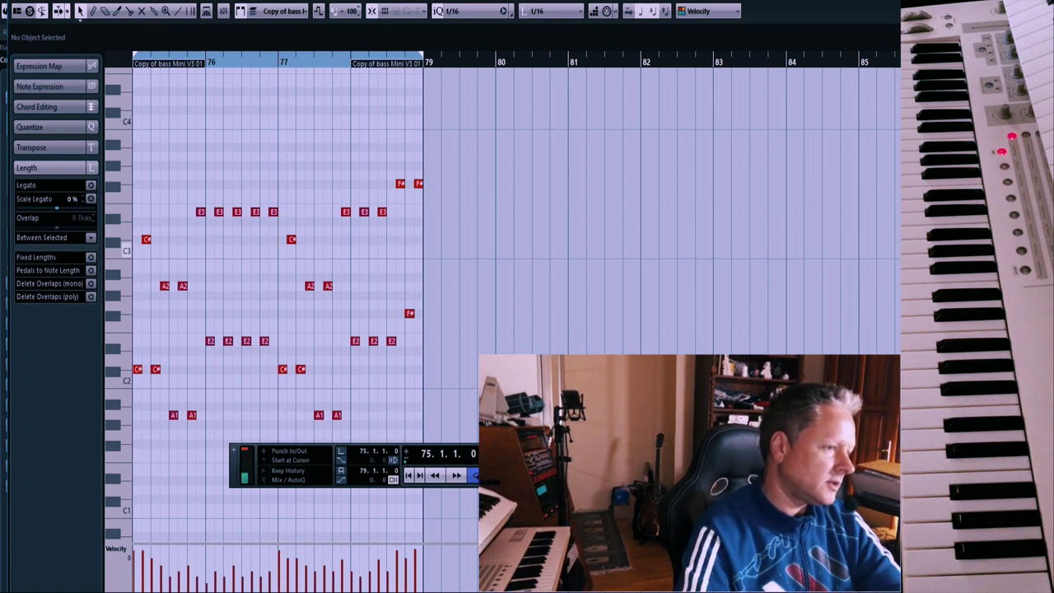
key(Escape)
key(space)
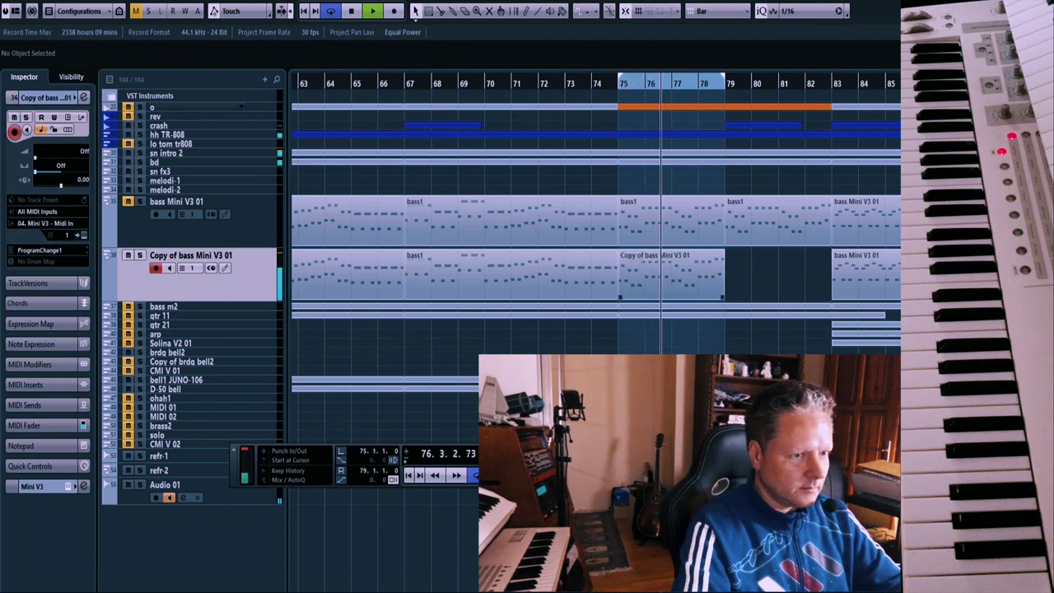
Duplicate the bass m2 track, clear the copy from bar 75 to 83, and listen to the original soloed from bar 75
right_click(187, 208)
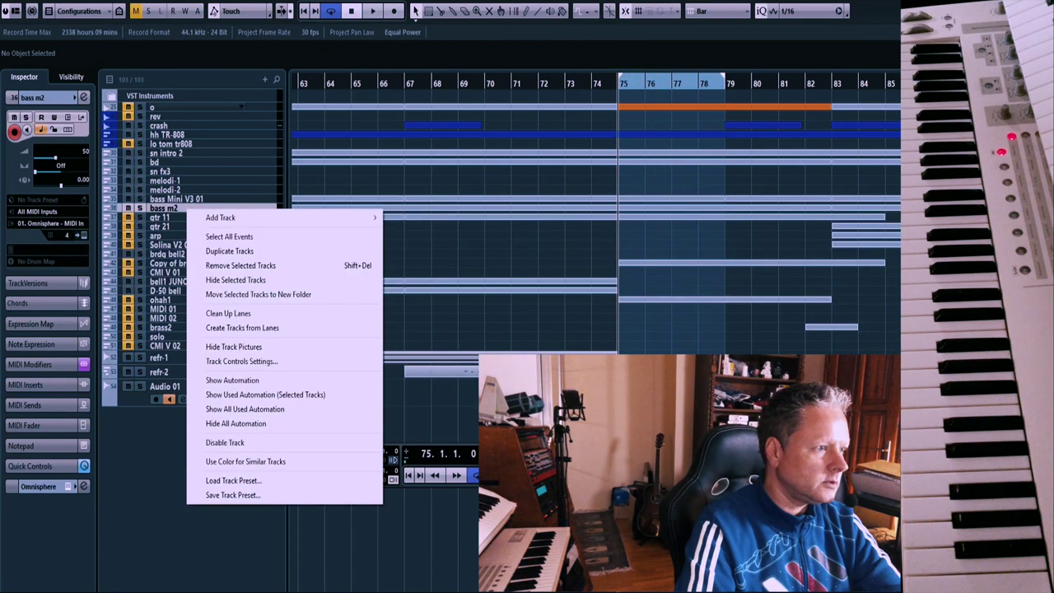
click(215, 251)
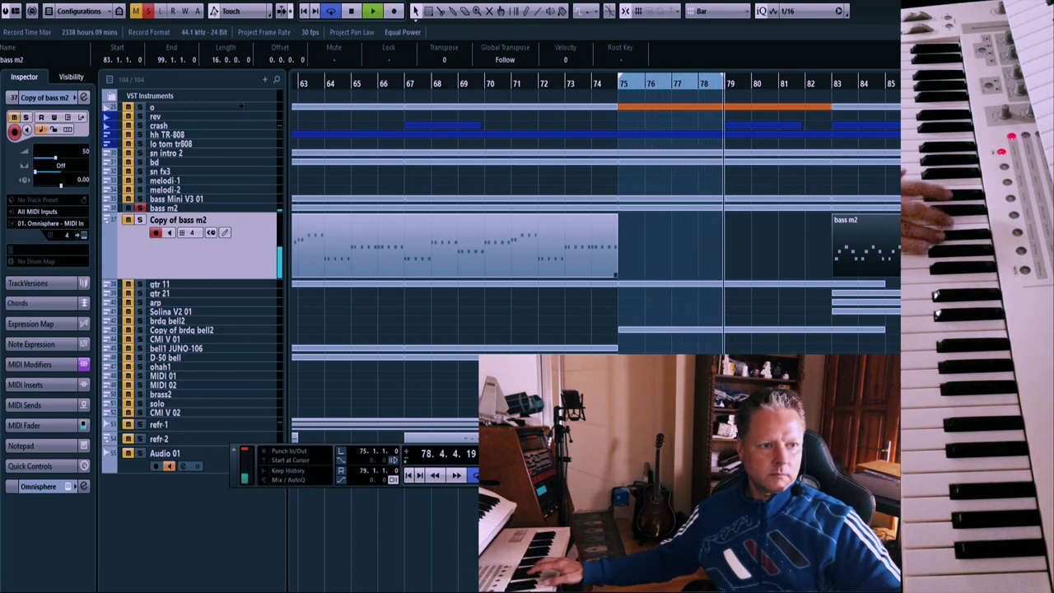
key(space)
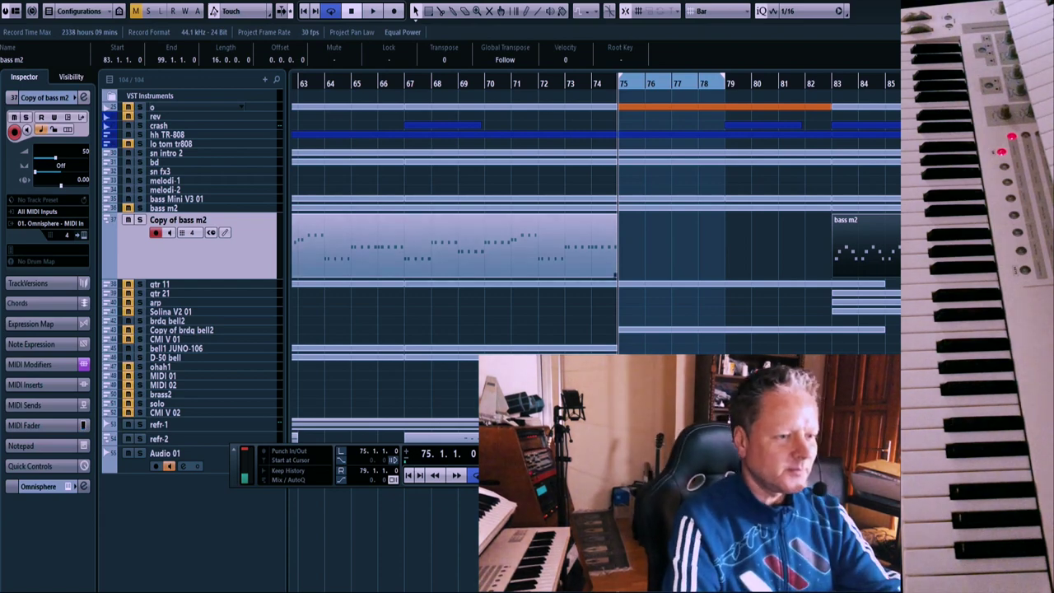
Record a new bass part on the Copy of bass m2 track from bar 75
key(KP_Multiply)
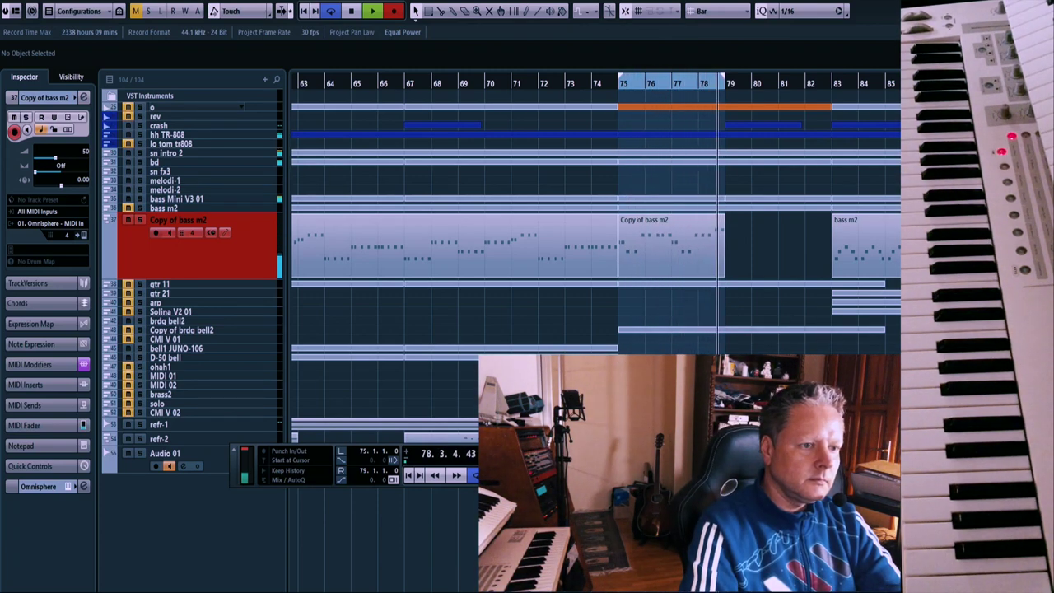
key(space)
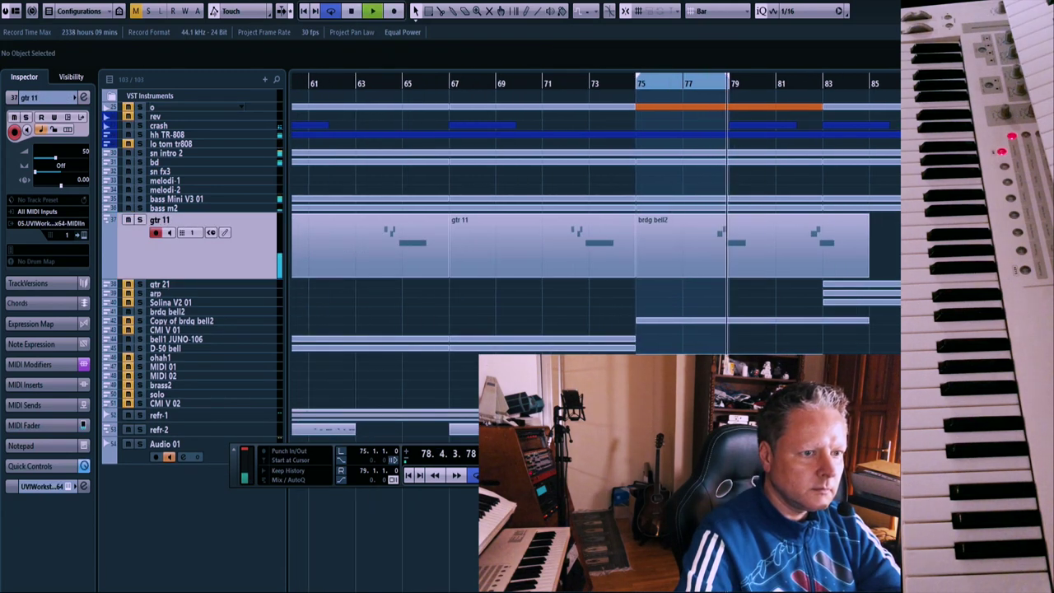
Duplicate the gtr 11 track for re-recording the guitar part from bar 75
key(space)
key(ctrl+shift+d)
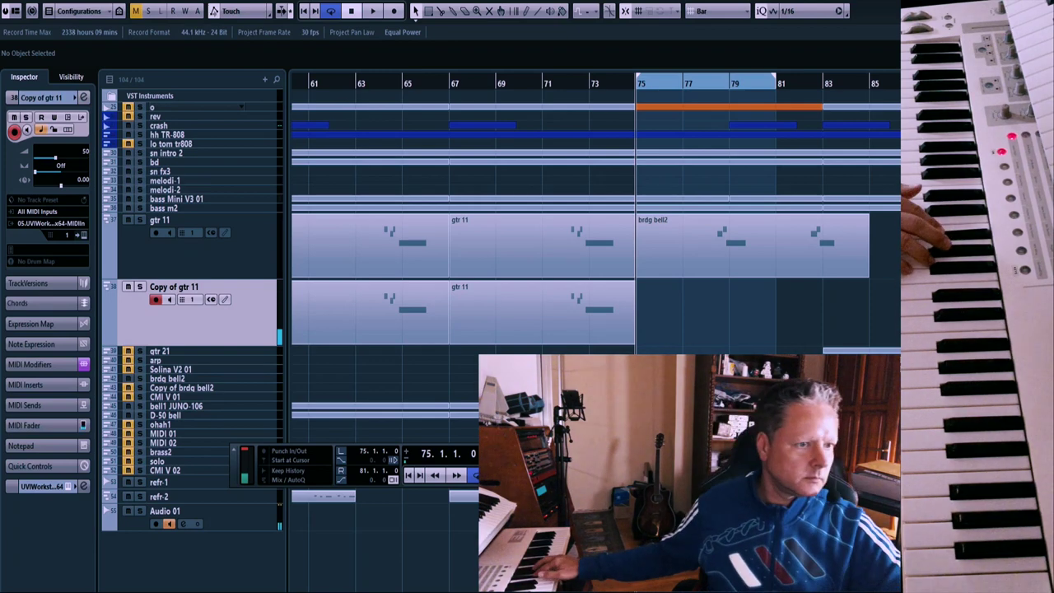
key(KP_2)
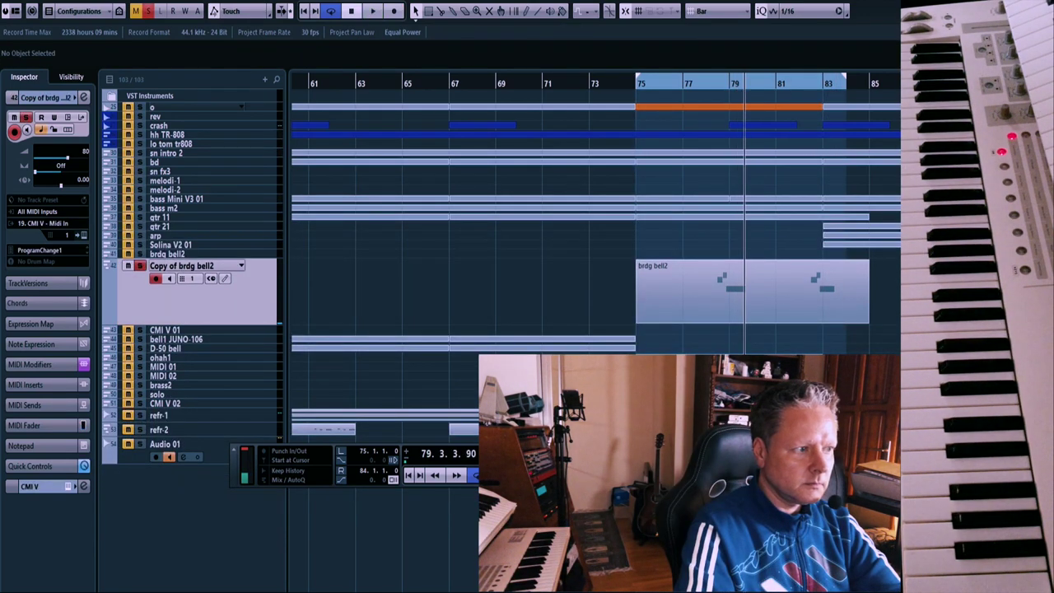
Turn off solo on the Copy of brdg bell2 track and shrink its row to the minimum height
click(140, 266)
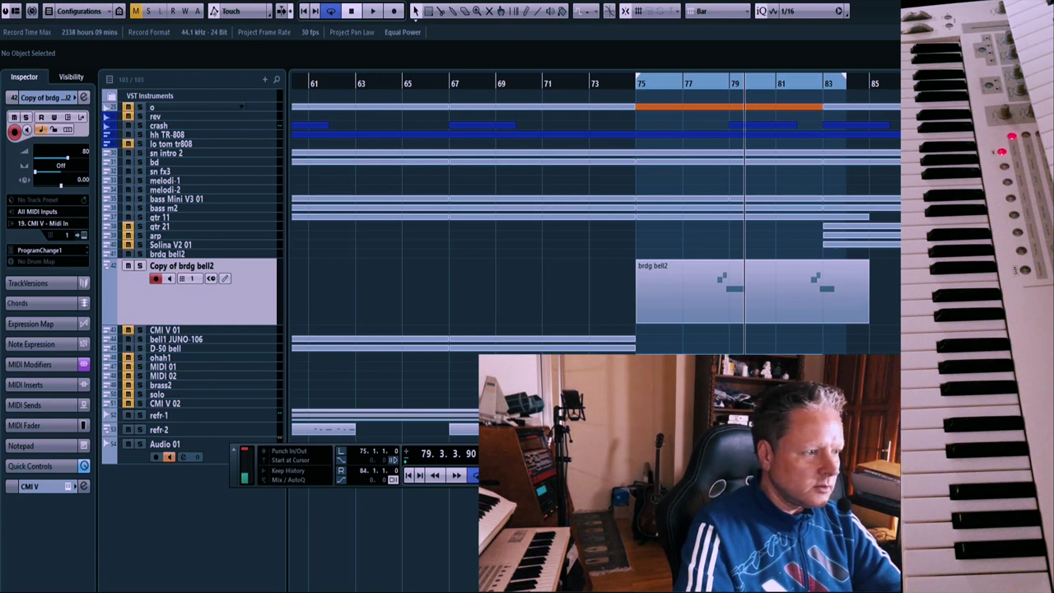
drag(140, 325, 140, 268)
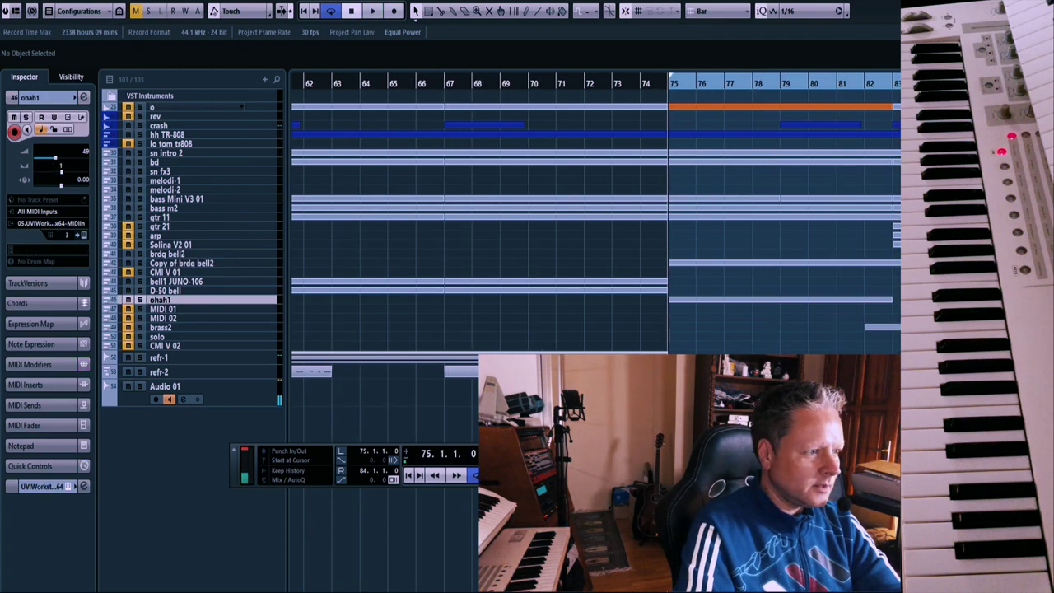
Duplicate the ohah1 track and record its part again on the copy from bar 75
key(alt+Down)
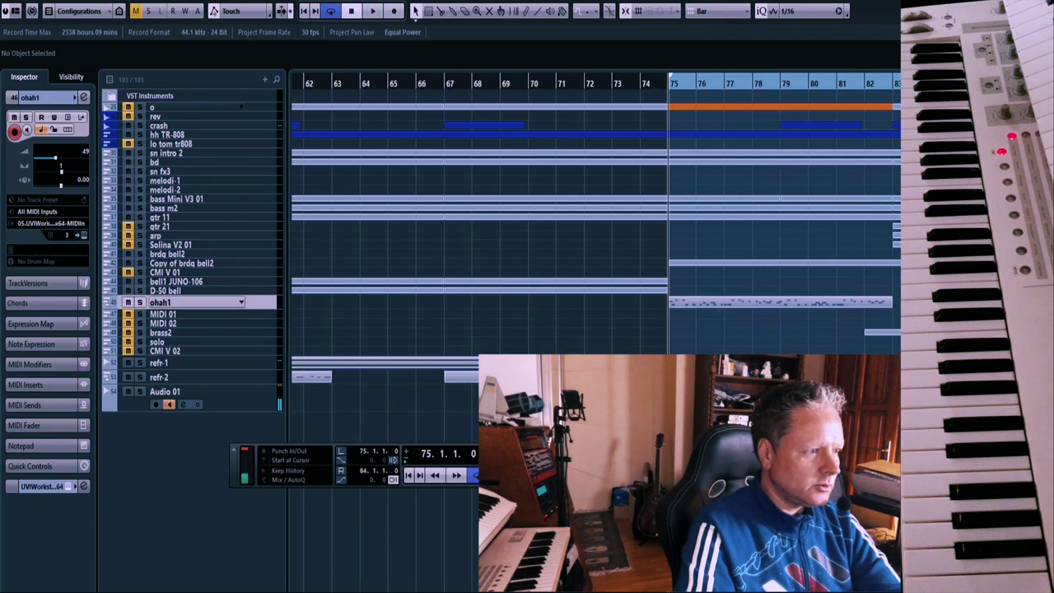
right_click(278, 302)
click(313, 341)
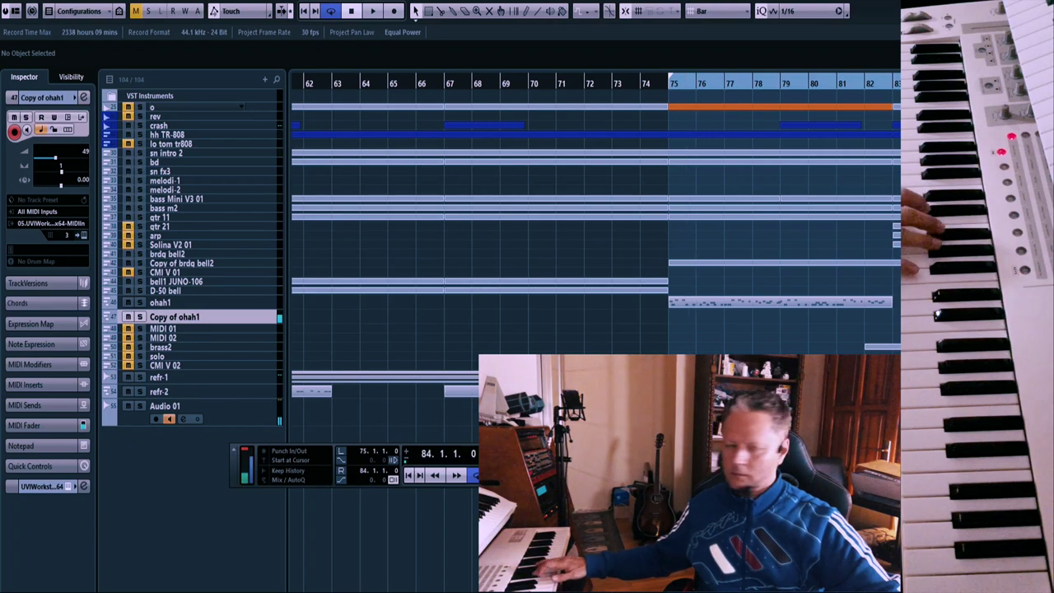
key(KP_1)
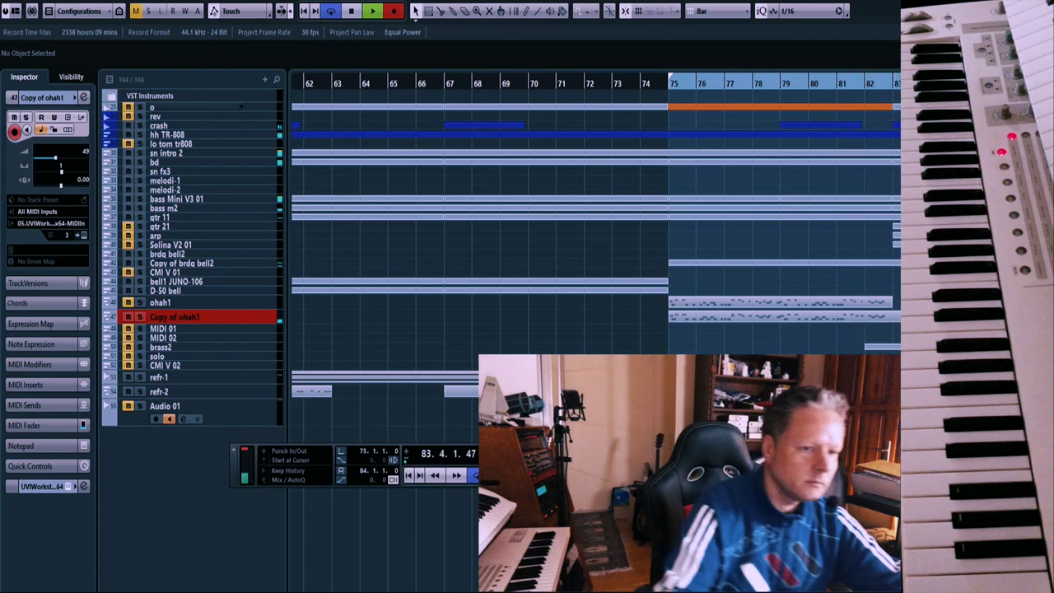
Play the recorded ohah notes from bar 75 in the key editor and move the first F#3 note in bar 81 slightly earlier
key(KP_1)
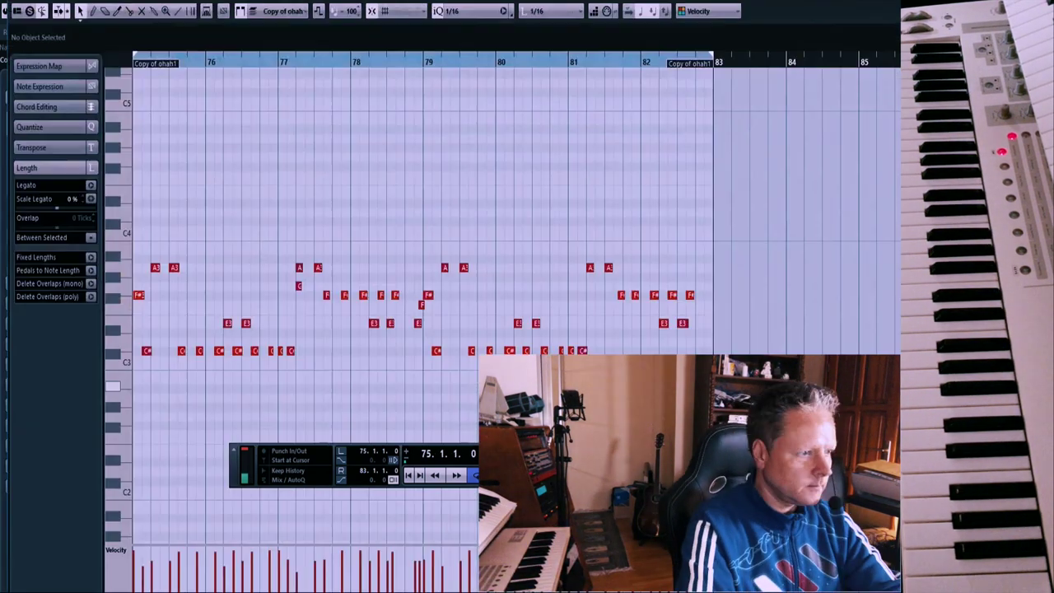
key(space)
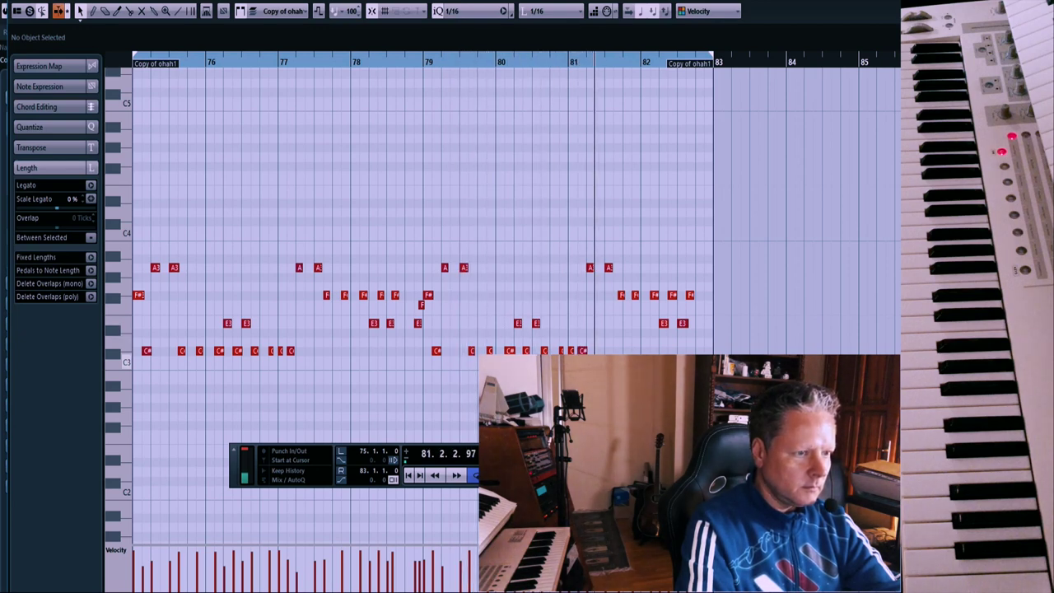
drag(622, 294, 616, 294)
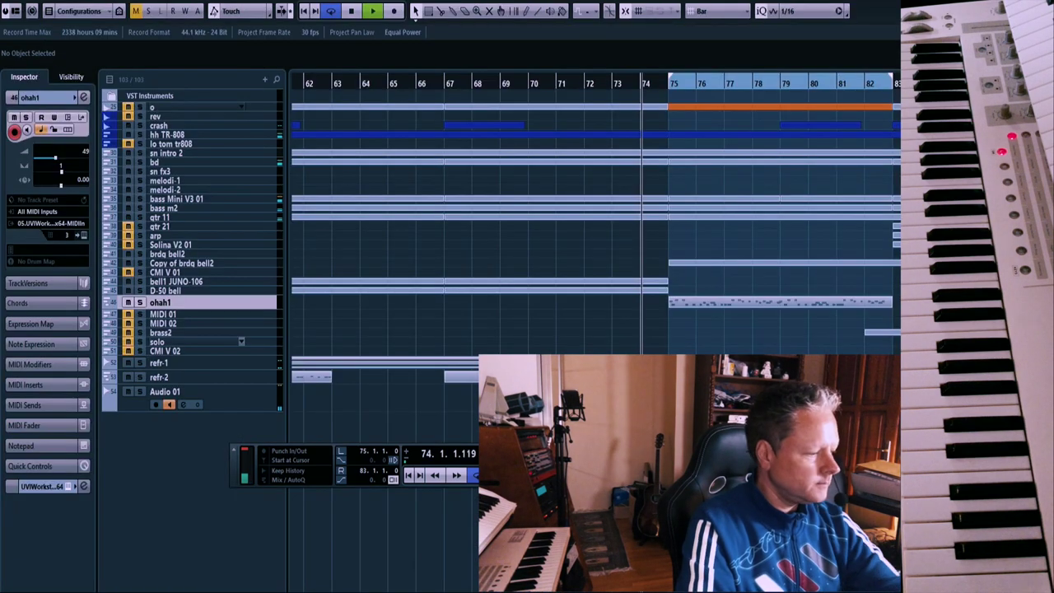
Listen to bars 75 to 83 of the arrangement with the original ohah1 part
key(g)
key(g)
key(g)
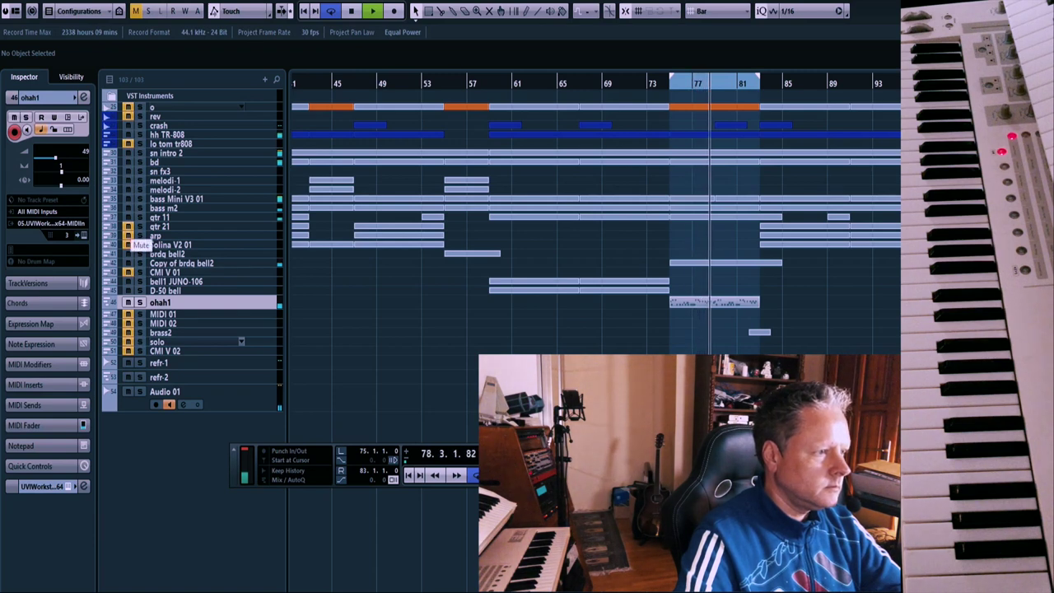
key(g)
key(g)
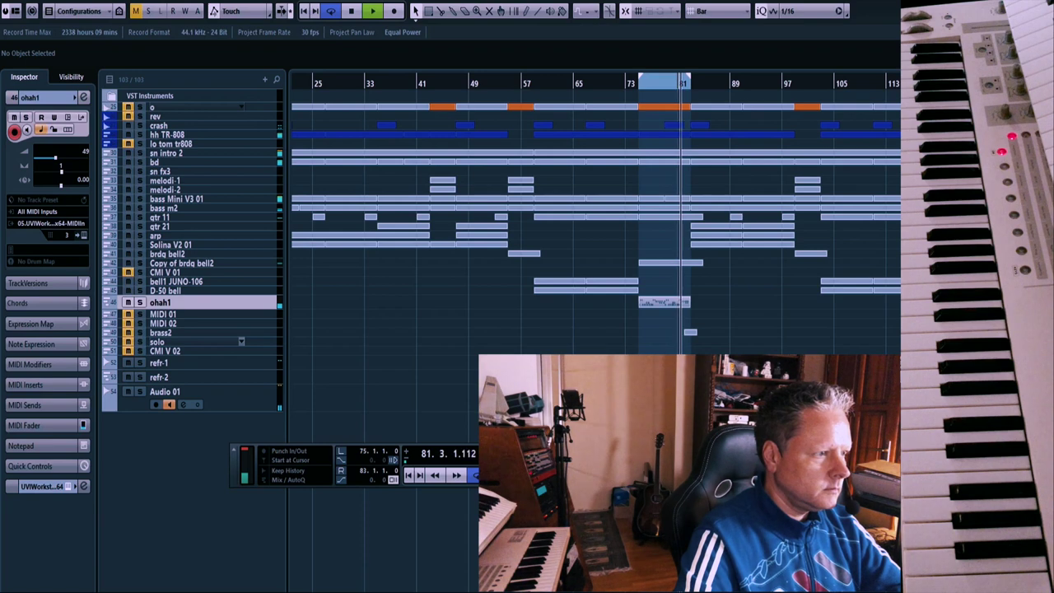
key(g)
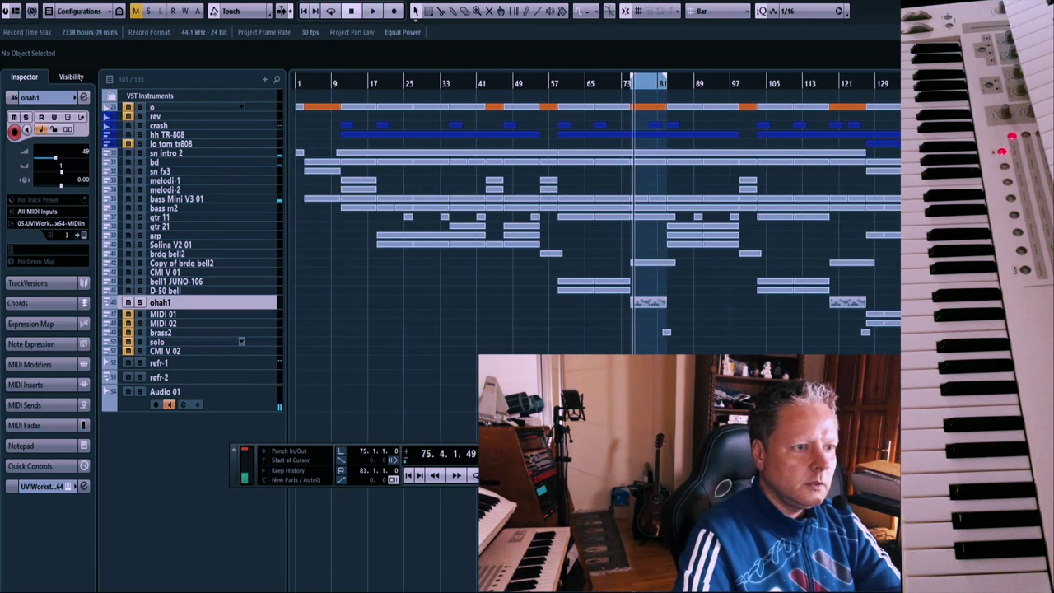
Play the arrangement on from bar 75 through the following sections, skipping ahead to just before bar 119
key(space)
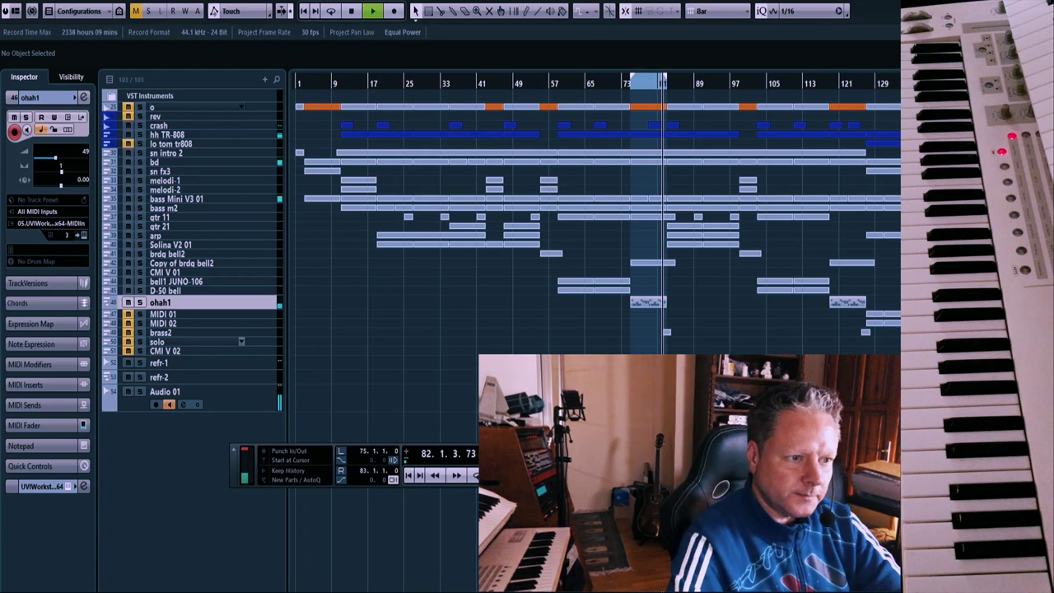
key(h)
key(h)
key(h)
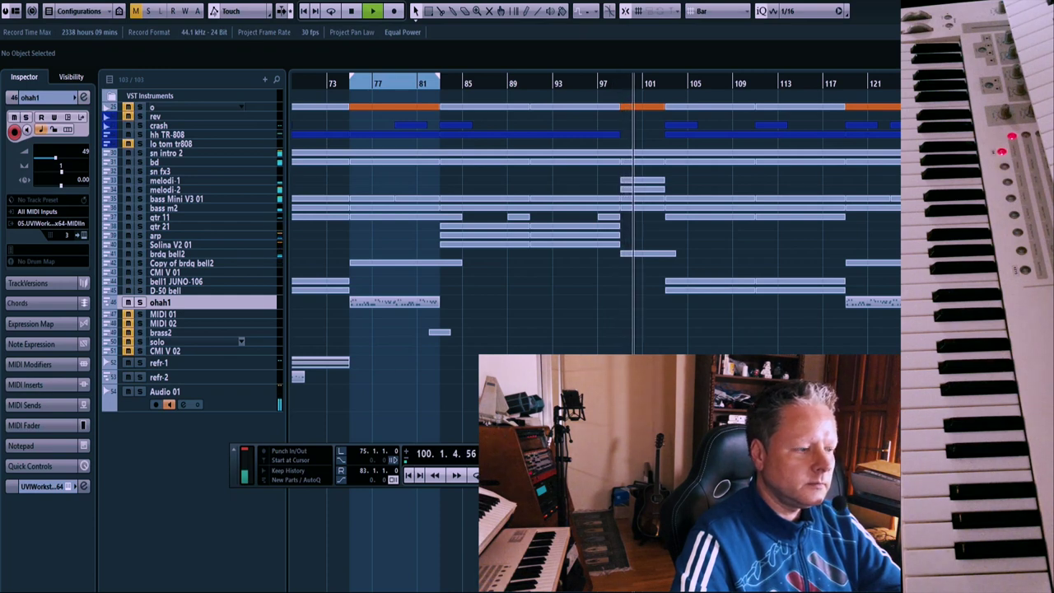
key(g)
key(g)
key(g)
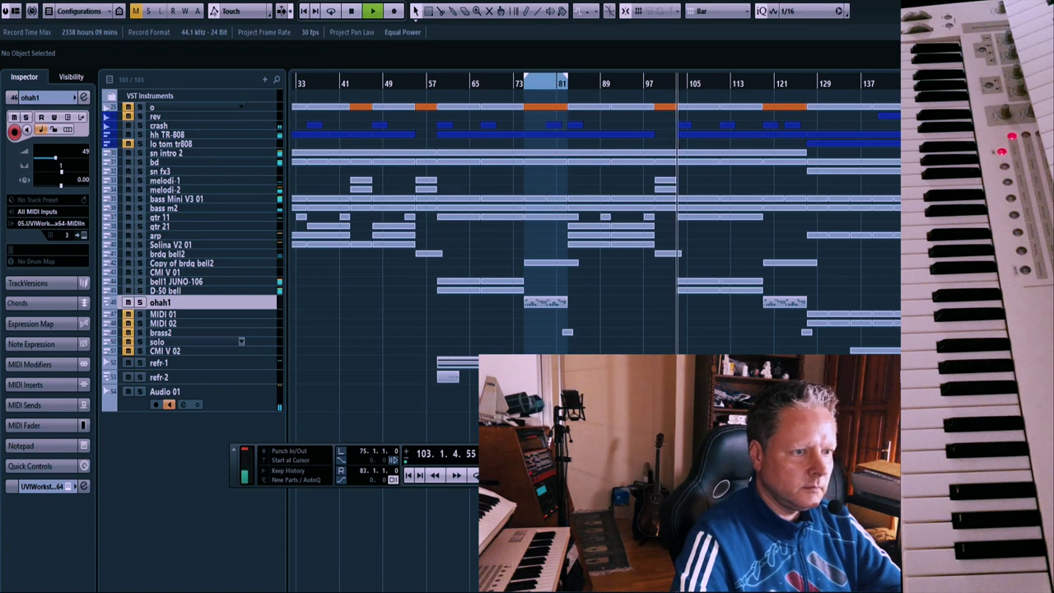
key(h)
key(h)
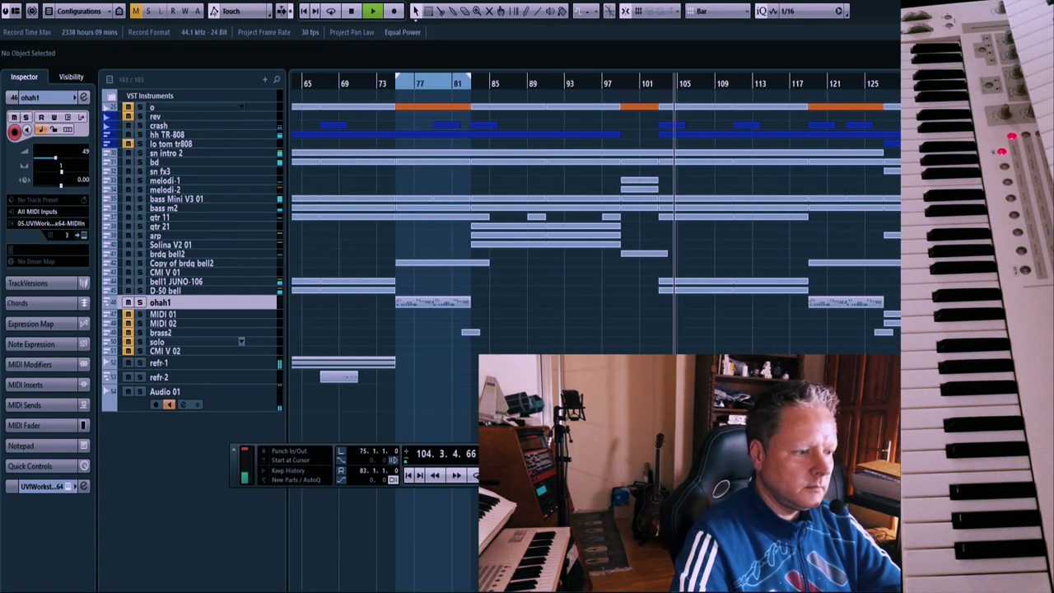
scroll(596, 257, right, 5)
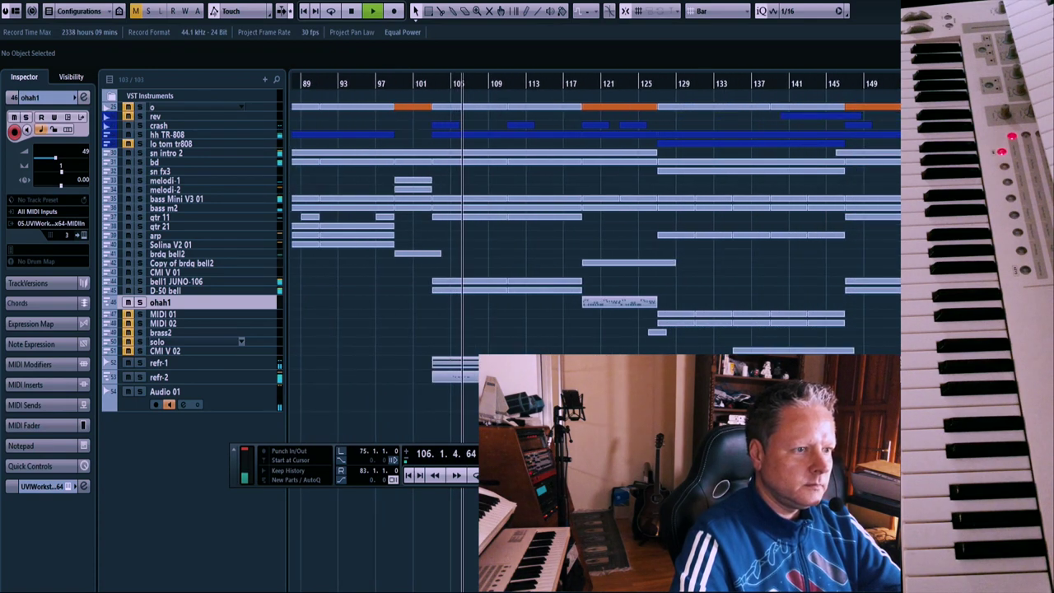
click(572, 84)
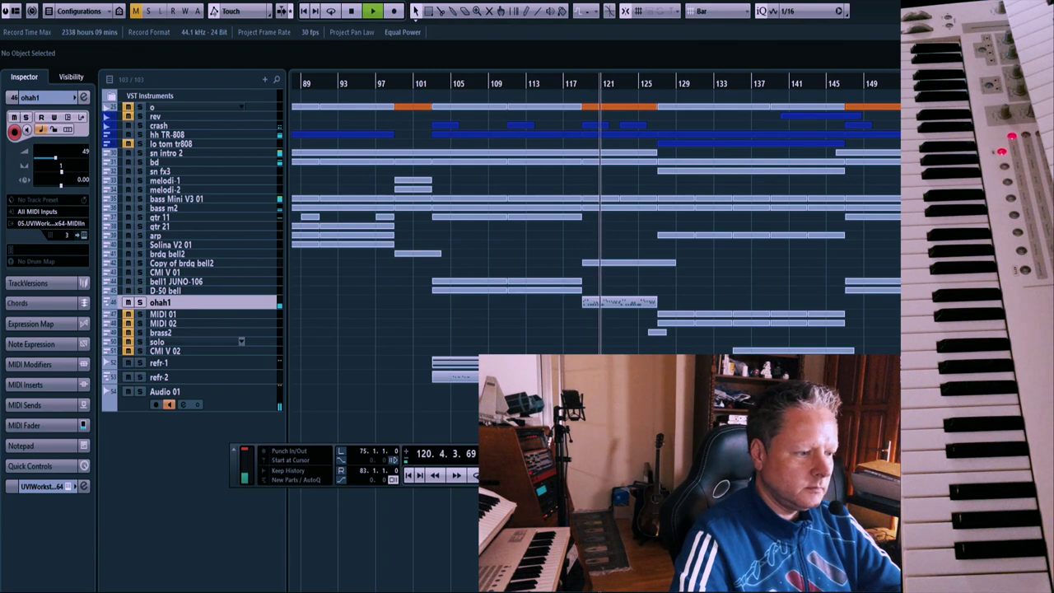
Set the locators to bars 127 and 147 and solo the rev track with the playhead at bar 142
scroll(595, 238, right, 3)
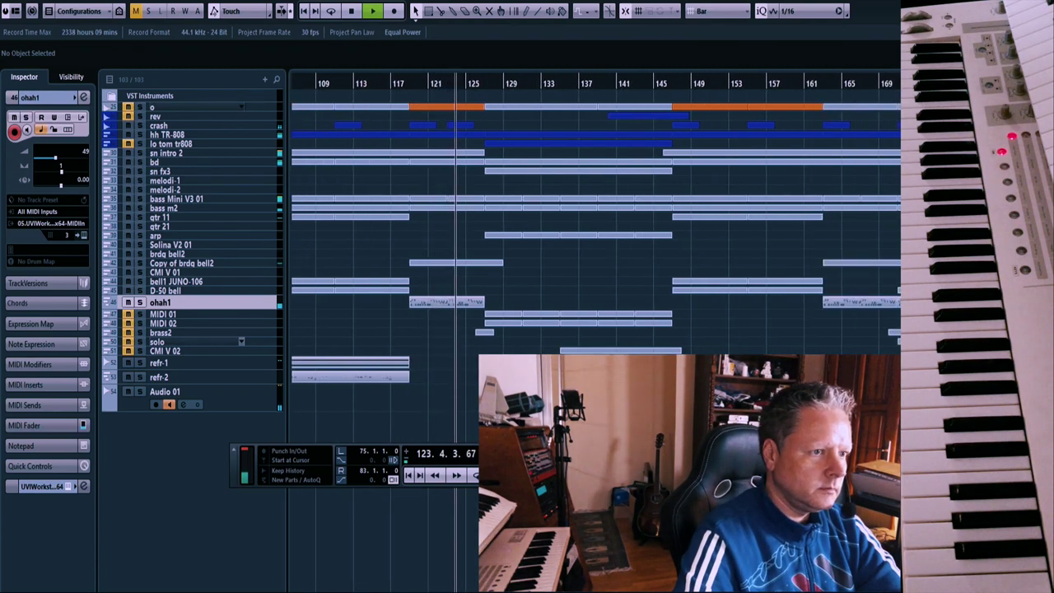
drag(486, 82, 671, 83)
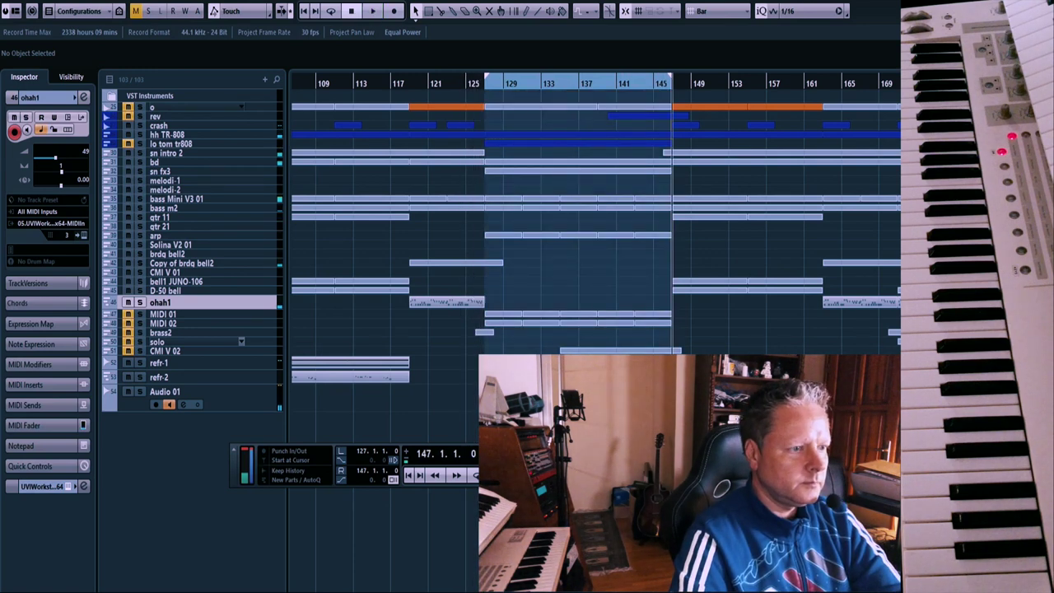
key(h)
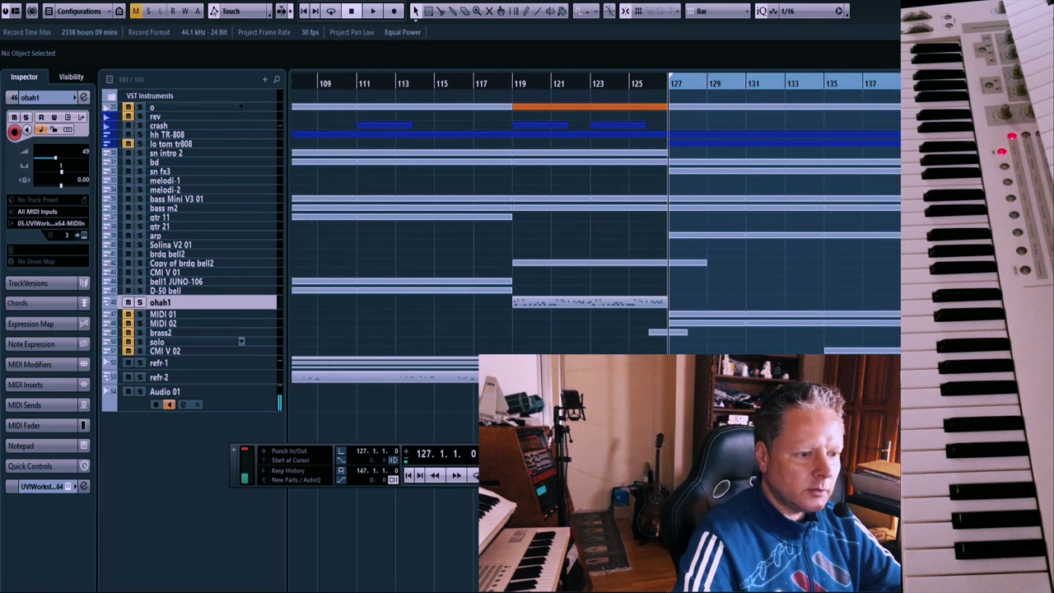
scroll(595, 255, right, 4)
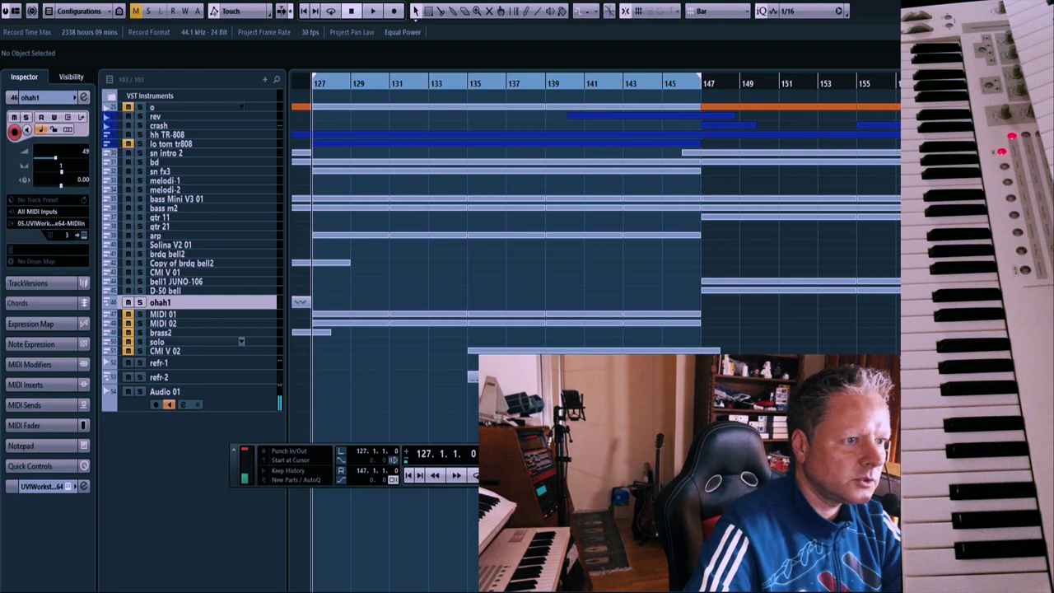
click(606, 83)
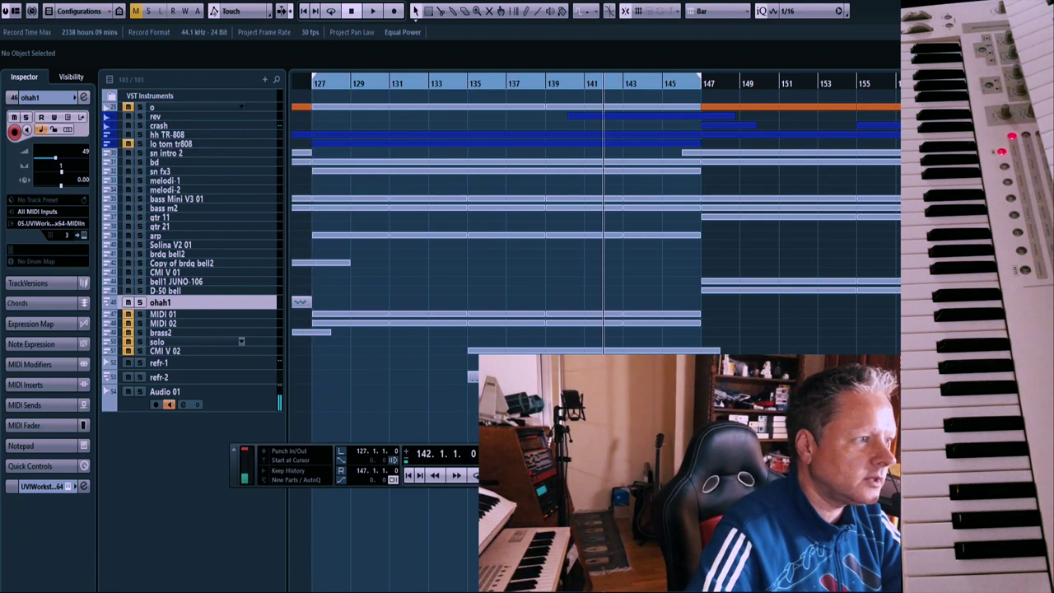
click(139, 116)
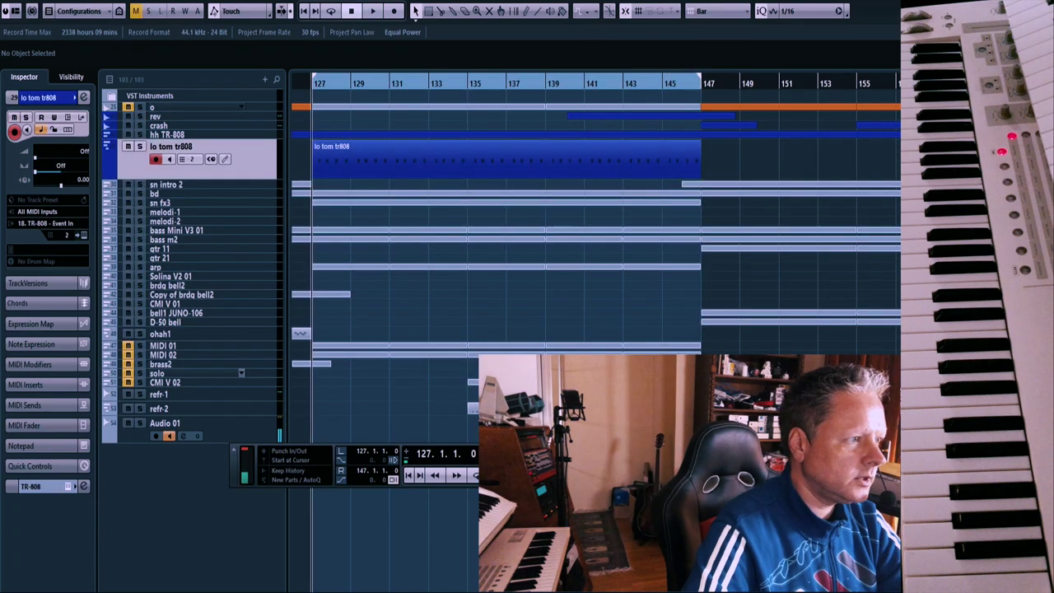
Open the TR-808 instrument of the lo tom tr808 track, listen from bar 127, and close the instrument
click(41, 487)
drag(431, 161, 575, 218)
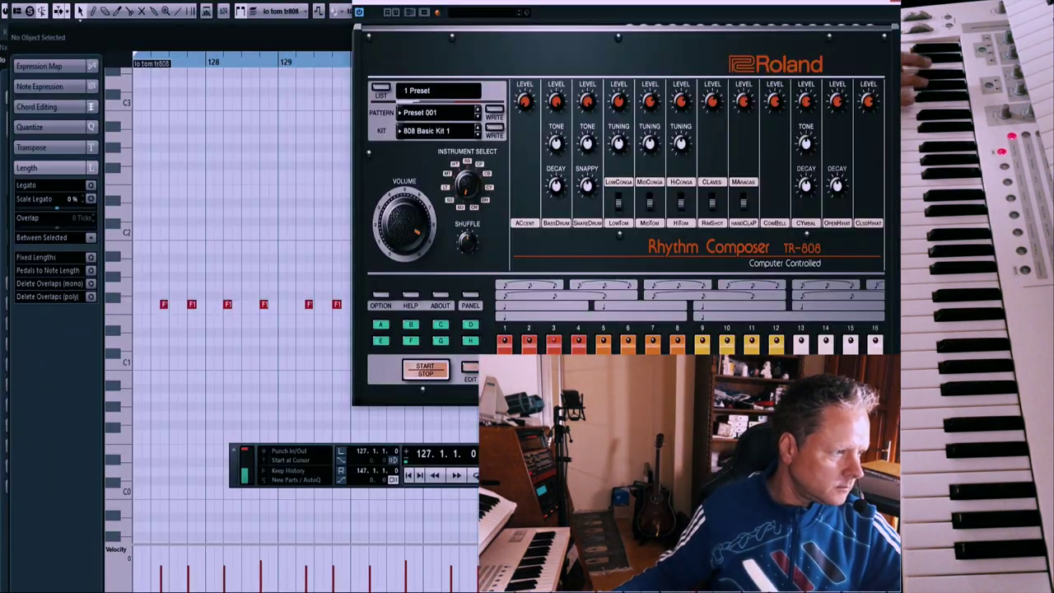
key(space)
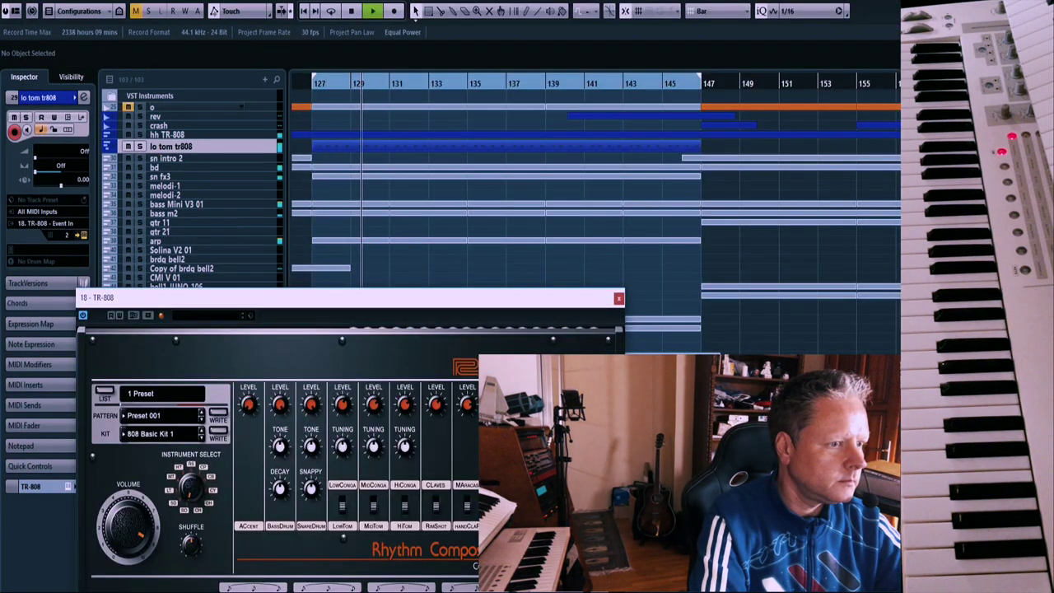
click(618, 298)
key(space)
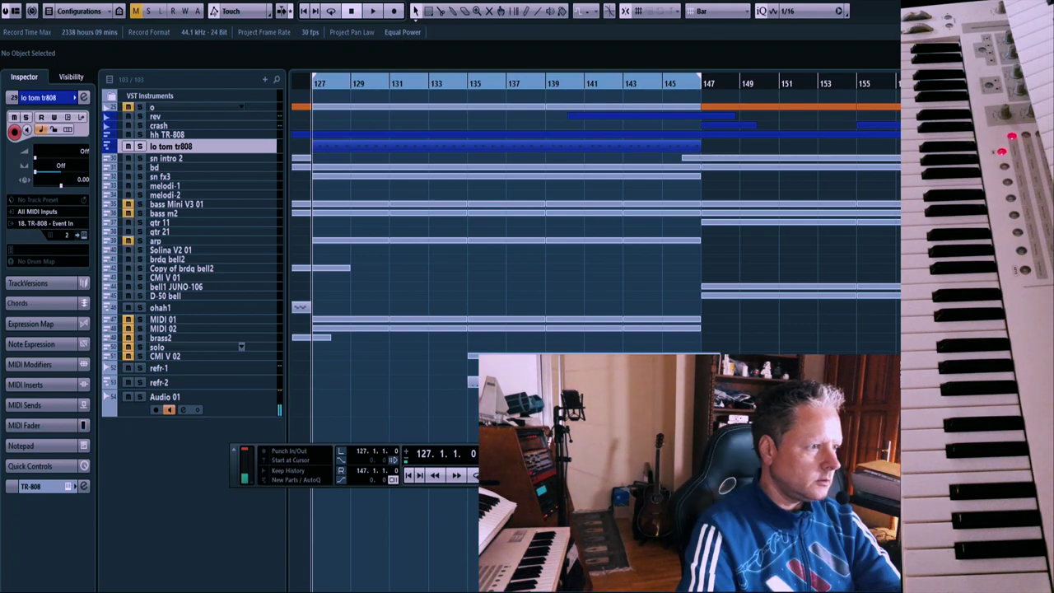
Duplicate the sn fx3 track and record snare effect hits on the copy from bar 127
click(162, 176)
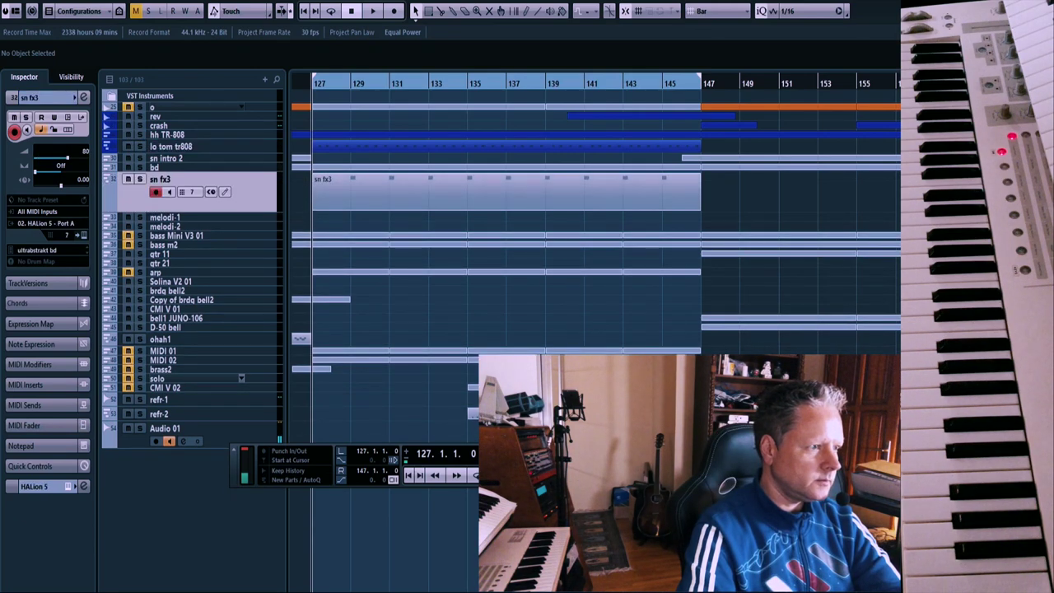
right_click(259, 196)
click(296, 238)
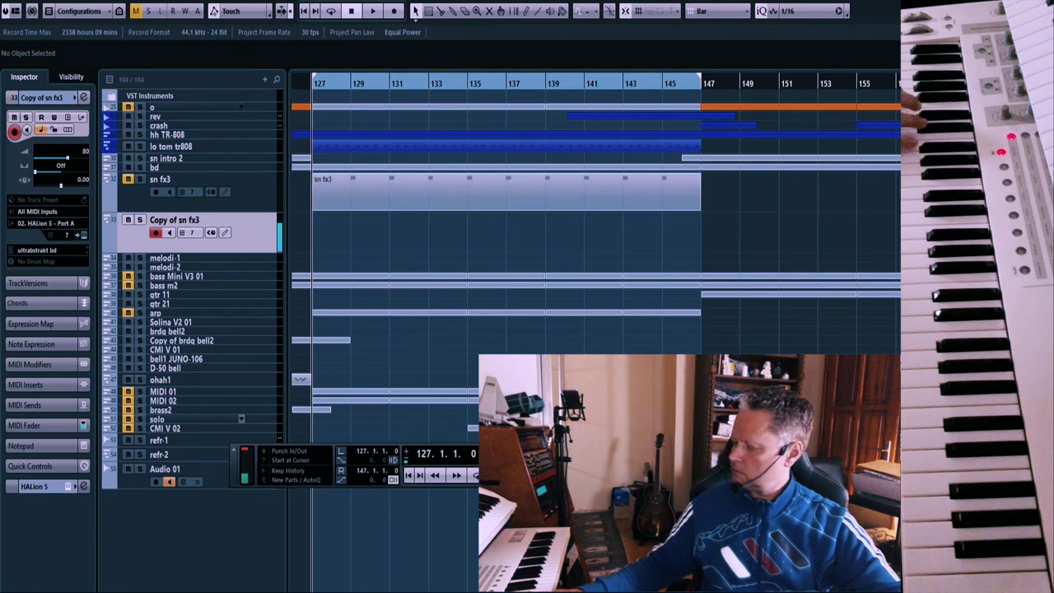
key(KP_2)
key(KP_1)
key(KP_Multiply)
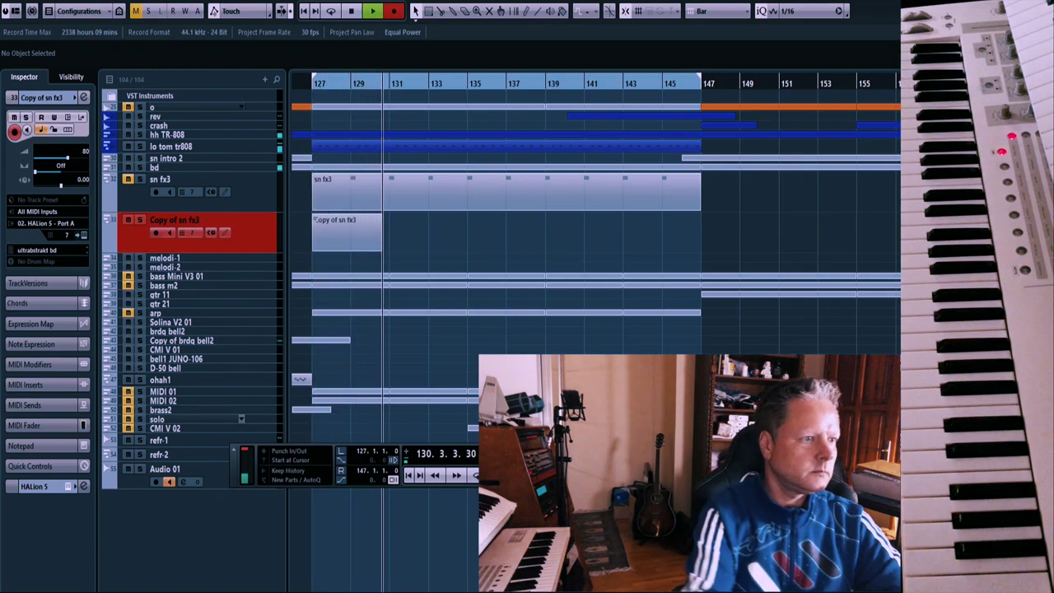
key(space)
Open the recorded snare effect notes in the key editor and play them from bar 127 and again from bar 129
key(KP_2)
key(KP_1)
key(Return)
key(space)
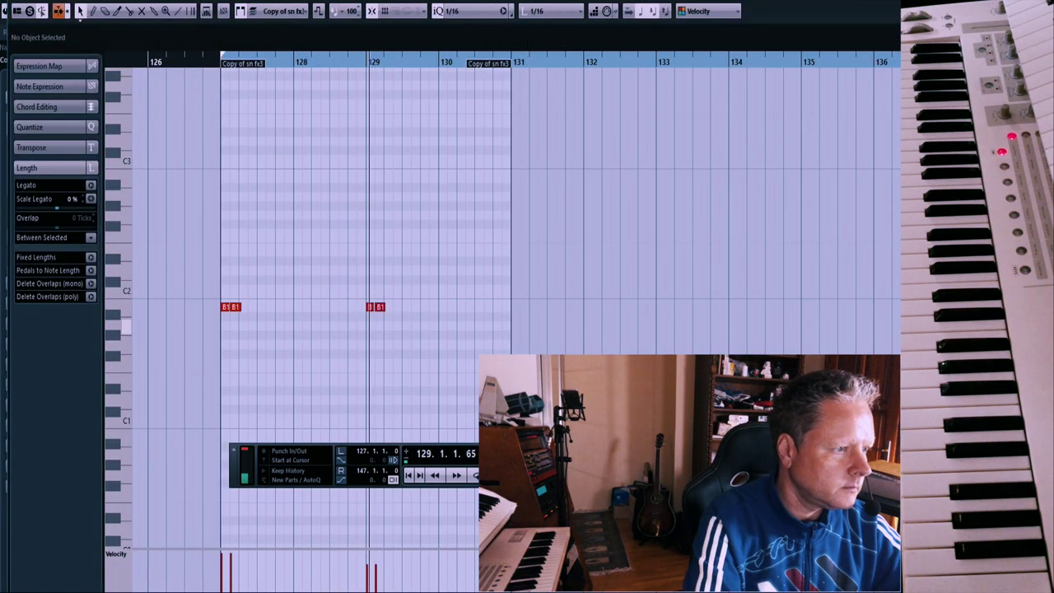
key(space)
click(366, 61)
key(space)
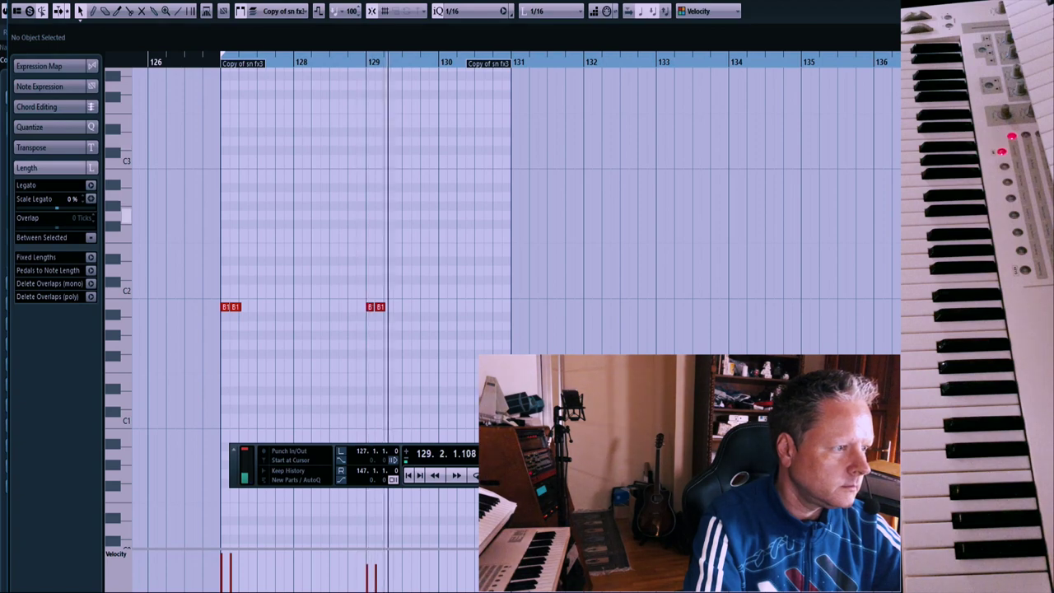
Duplicate the arp track, clear the parts on the copy, and record an arp part on it from bar 127
key(space)
key(j)
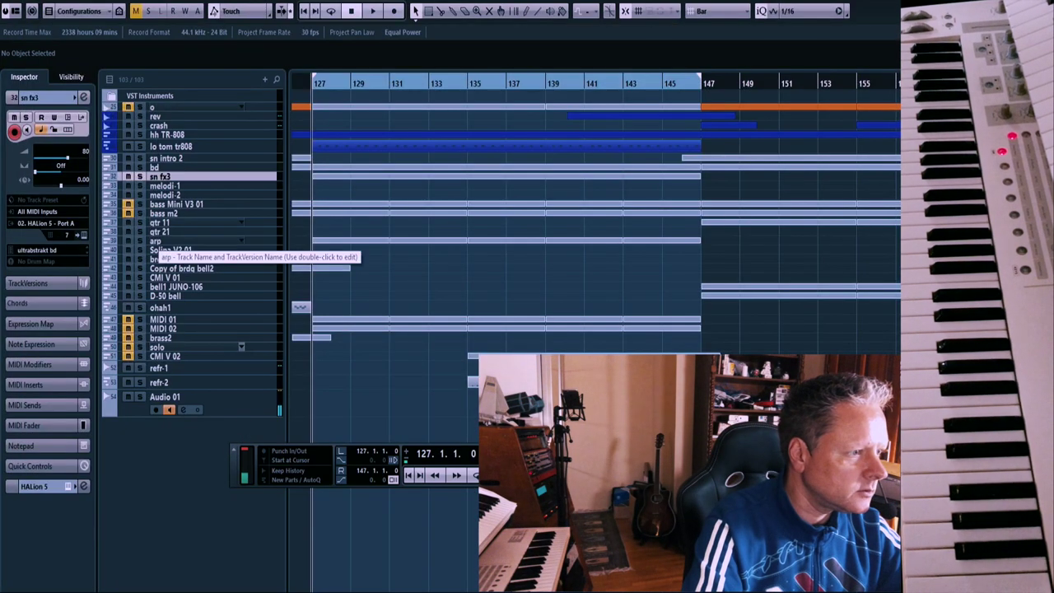
click(156, 242)
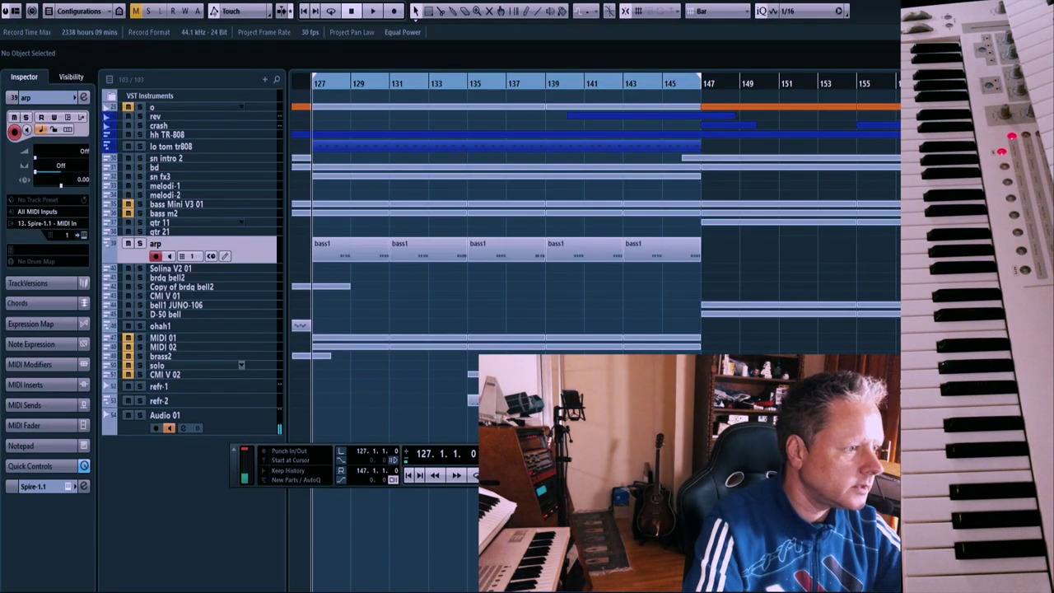
right_click(262, 248)
click(284, 288)
drag(342, 301, 662, 280)
key(Delete)
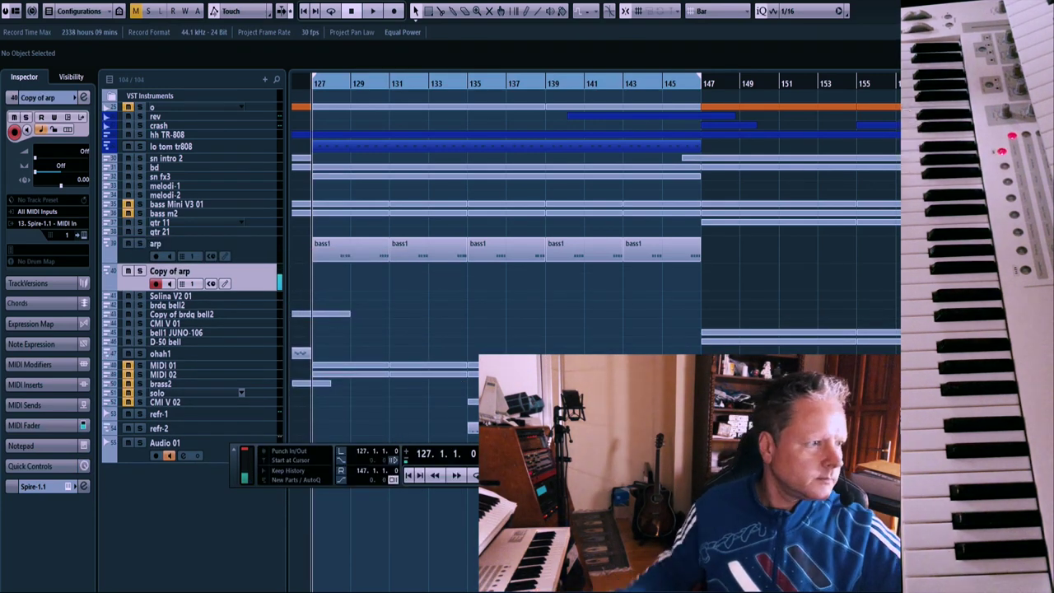
key(KP_Multiply)
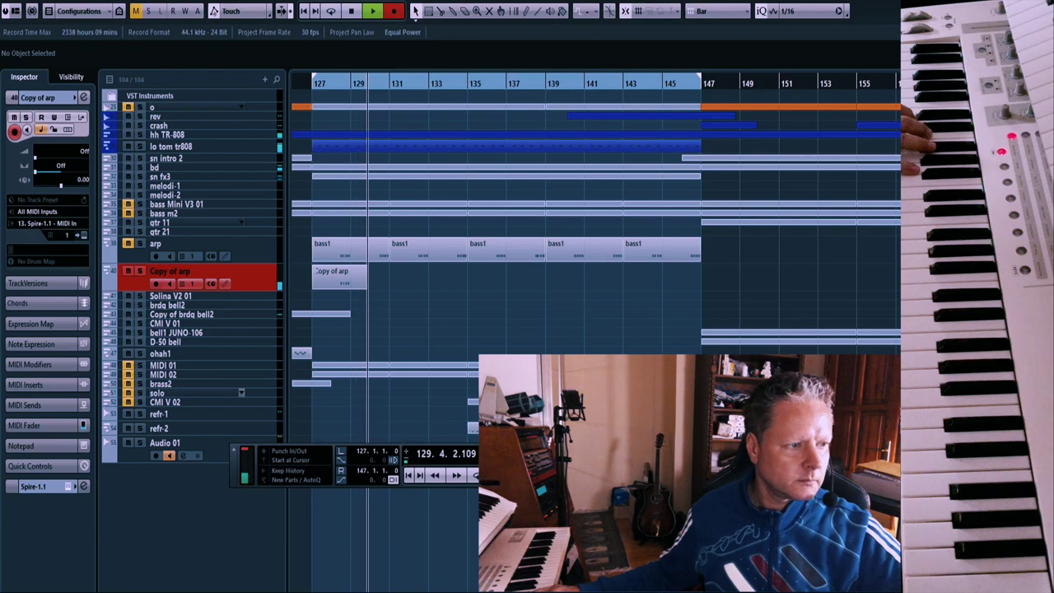
key(space)
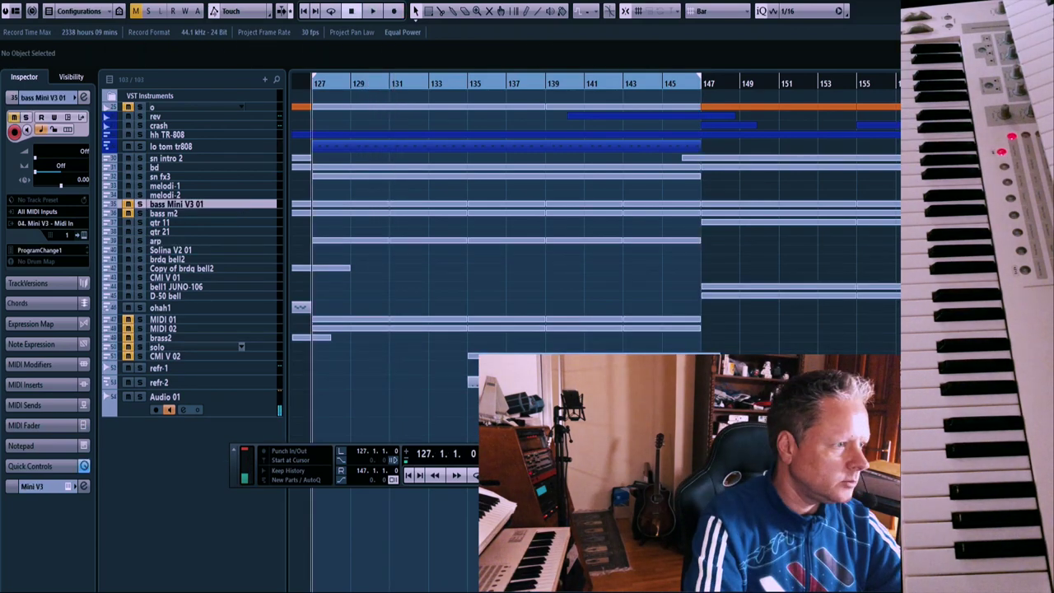
Unmute the bass Mini V3 01 and bass m2 tracks and listen to the arrangement from bar 127
key(alt+Down)
key(alt+Up)
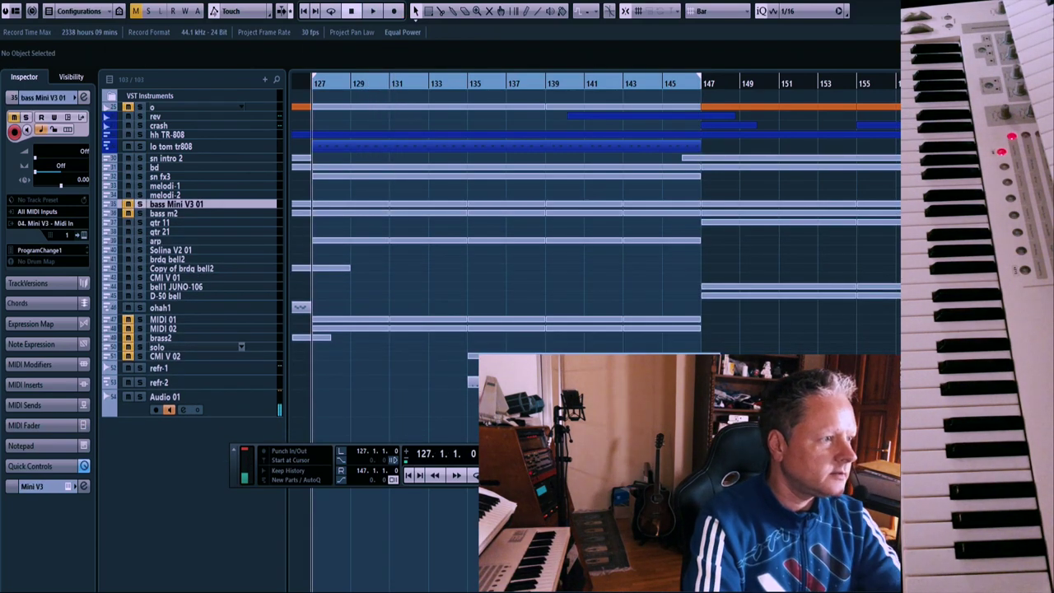
key(space)
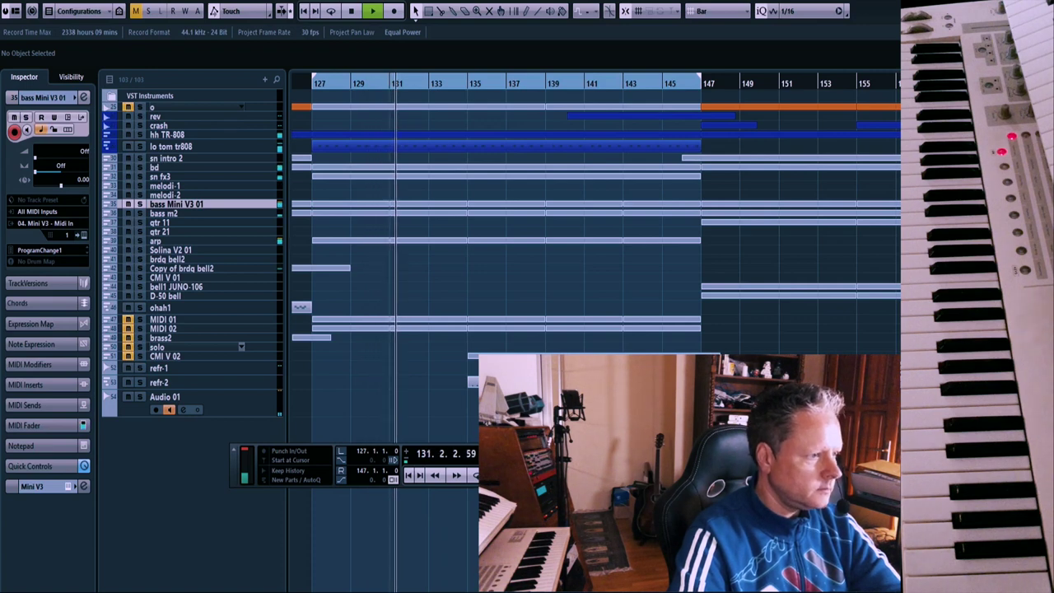
key(KP_1)
Unmute the MIDI 01 track and view the notes of its first part in the key editor
click(165, 319)
key(z)
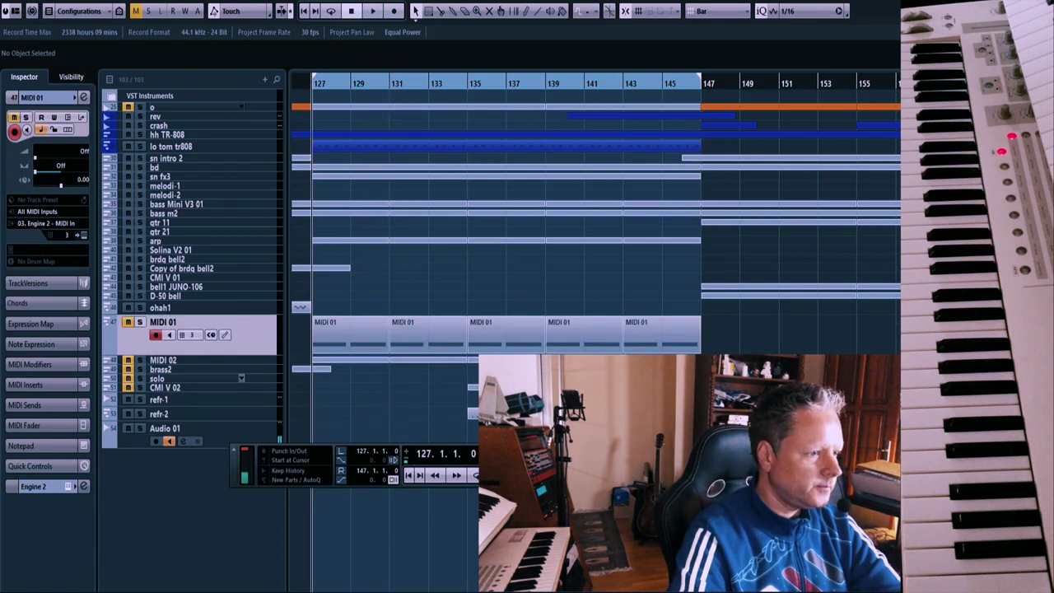
key(m)
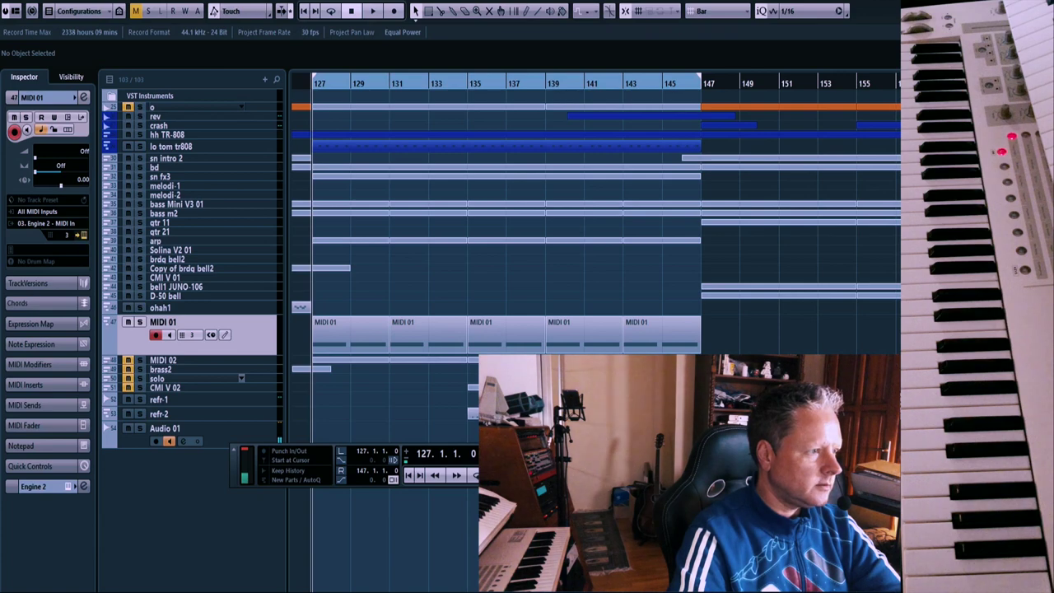
double_click(352, 334)
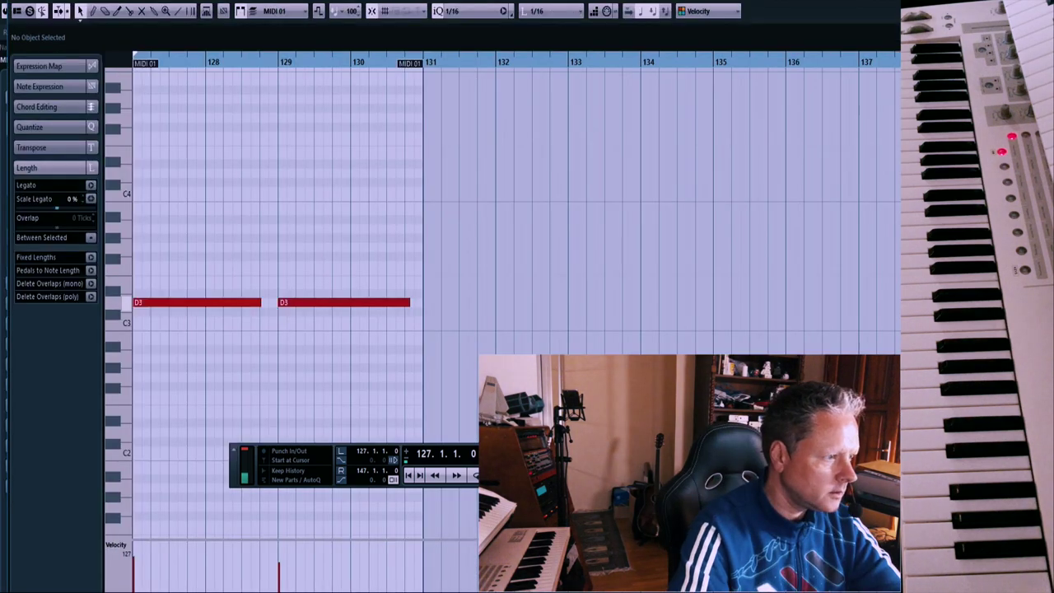
key(Escape)
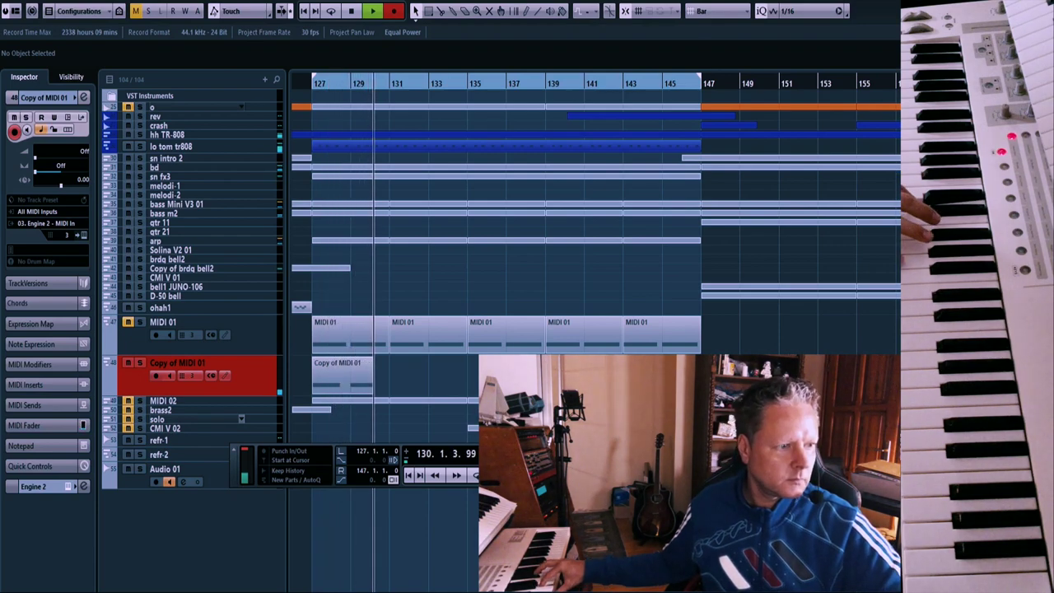
Record two long D3 notes on a duplicate of the MIDI 01 track from bar 127
key(space)
key(KP_1)
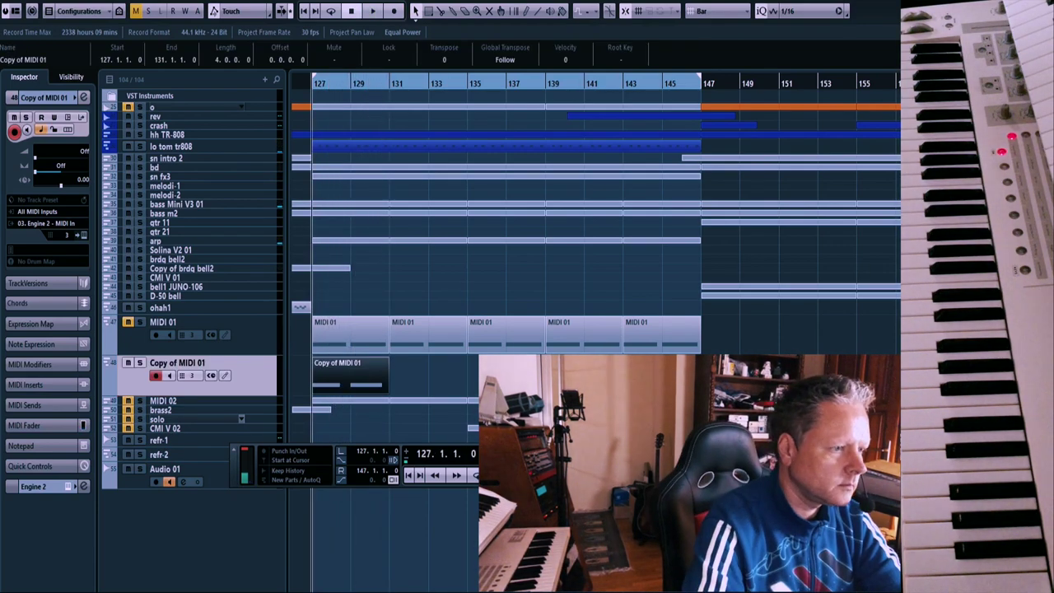
Open the recorded Copy of MIDI 01 part in the key editor, play it from bar 127, and close the editor
double_click(350, 375)
key(space)
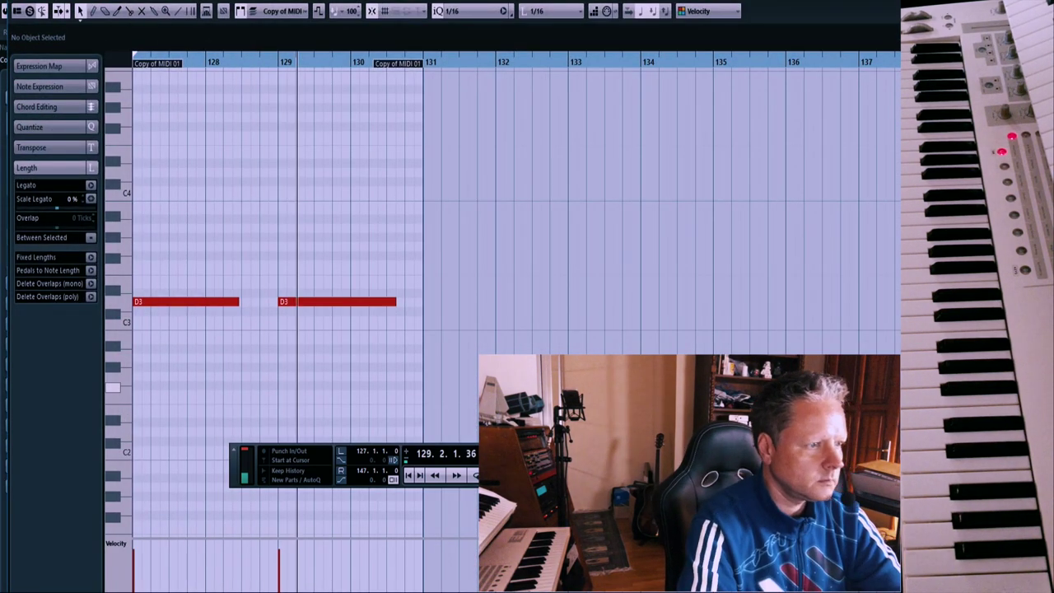
key(space)
key(Return)
key(KP_1)
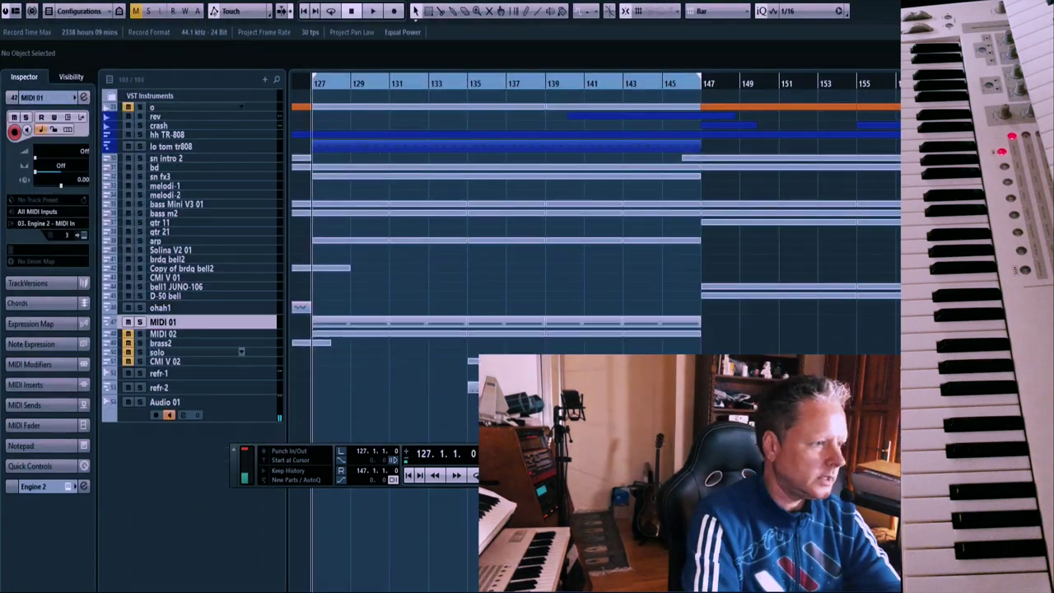
Unmute the MIDI 02 track and inspect the notes of its first part in the key editor
key(alt+Up)
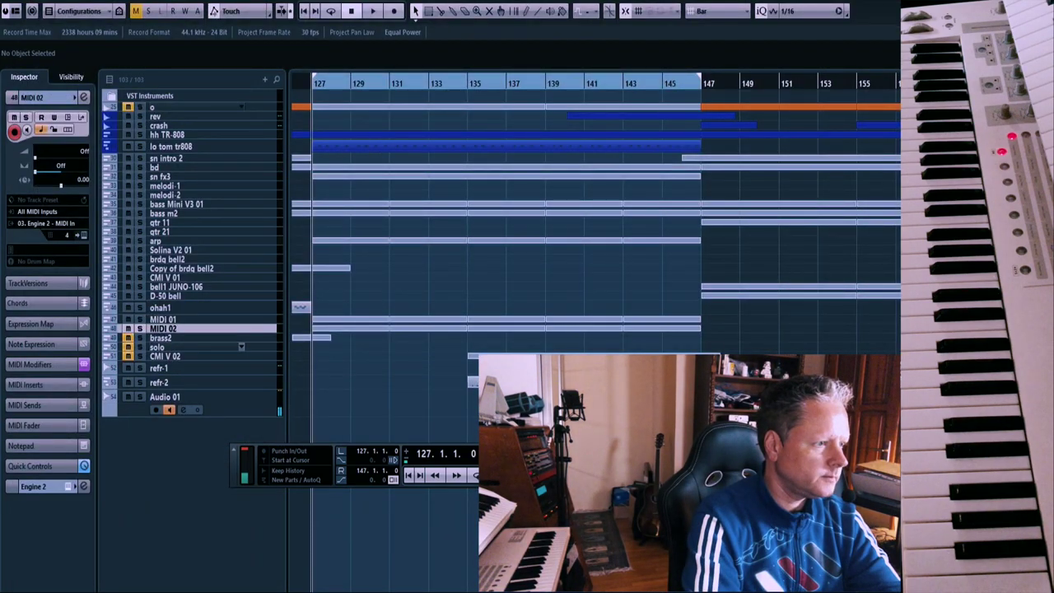
key(Return)
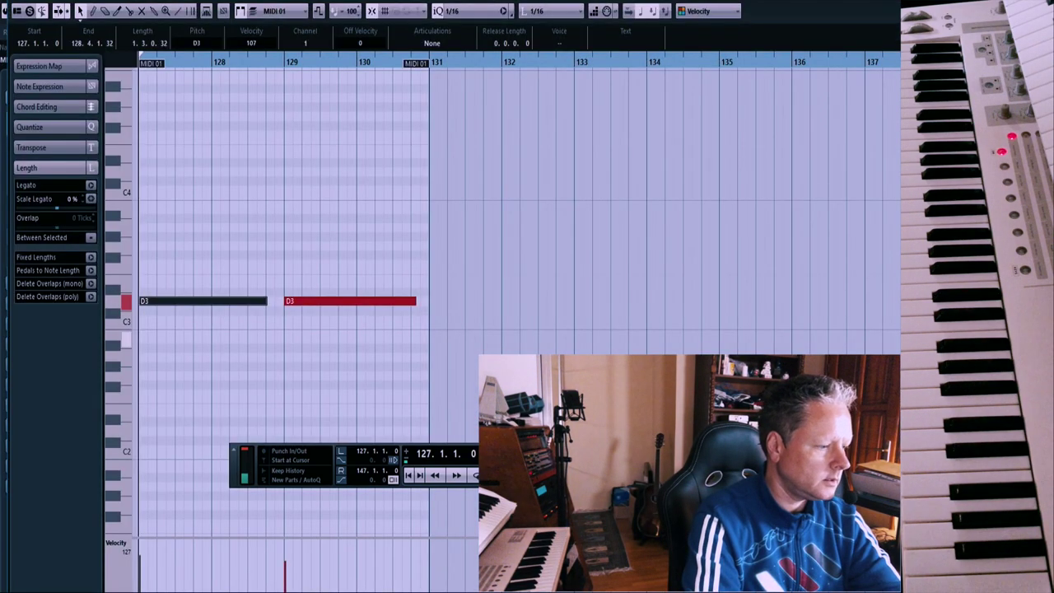
key(Return)
Record notes on a duplicate of the MIDI 02 track from bar 127 and cut the recorded part off at bar 131
key(space)
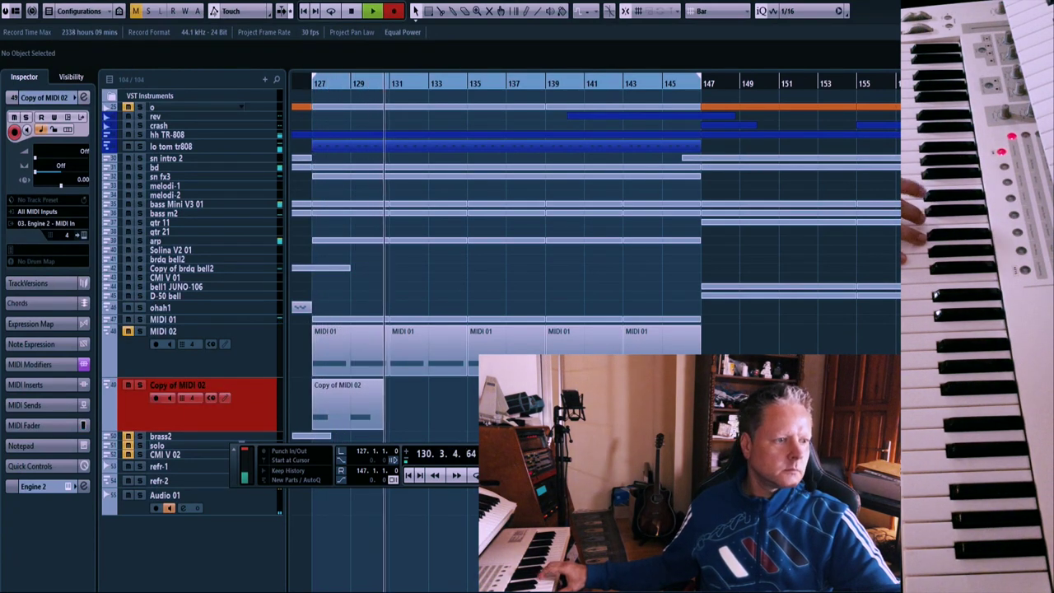
key(space)
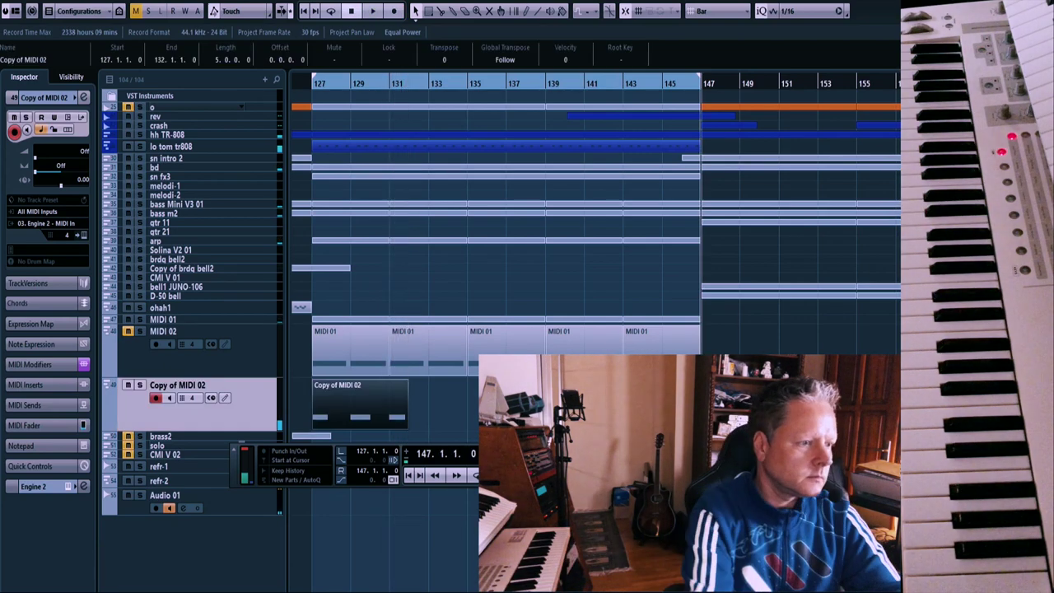
key(KP_1)
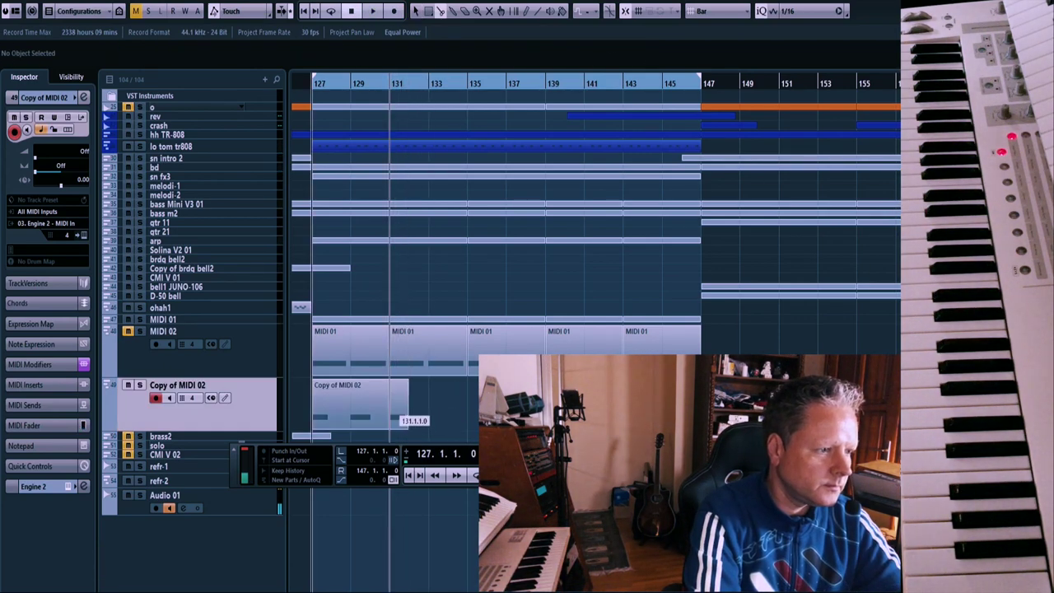
Listen to the recorded Copy of MIDI 02 part from bar 127
key(space)
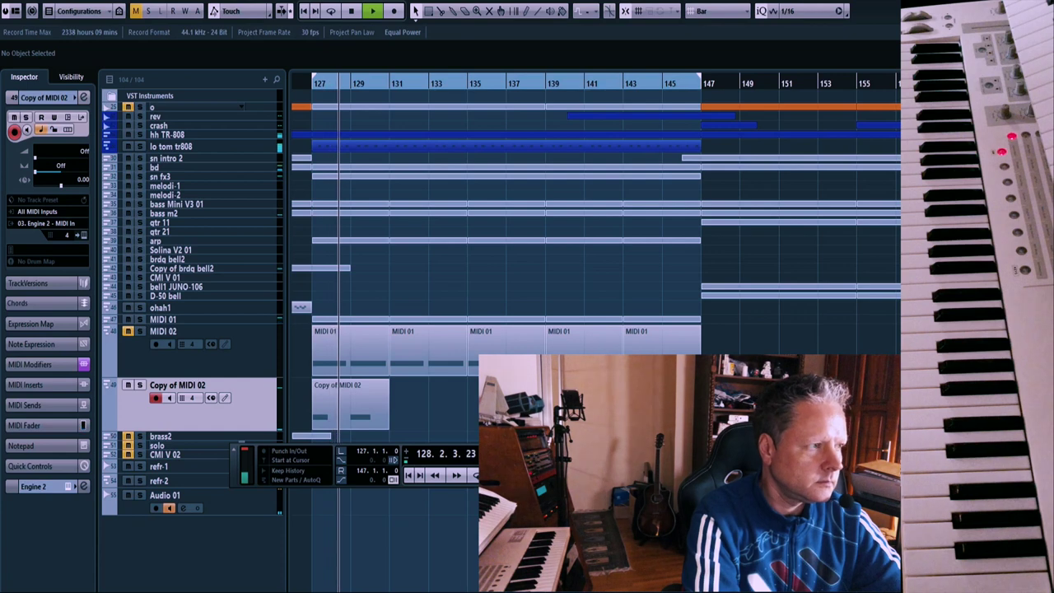
key(space)
key(KP_2)
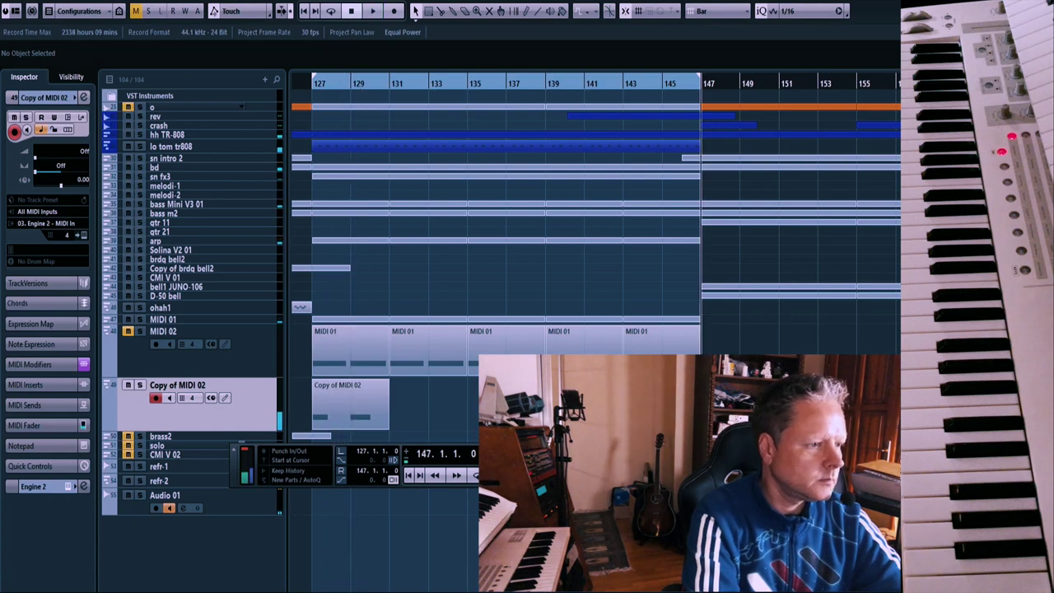
key(KP_1)
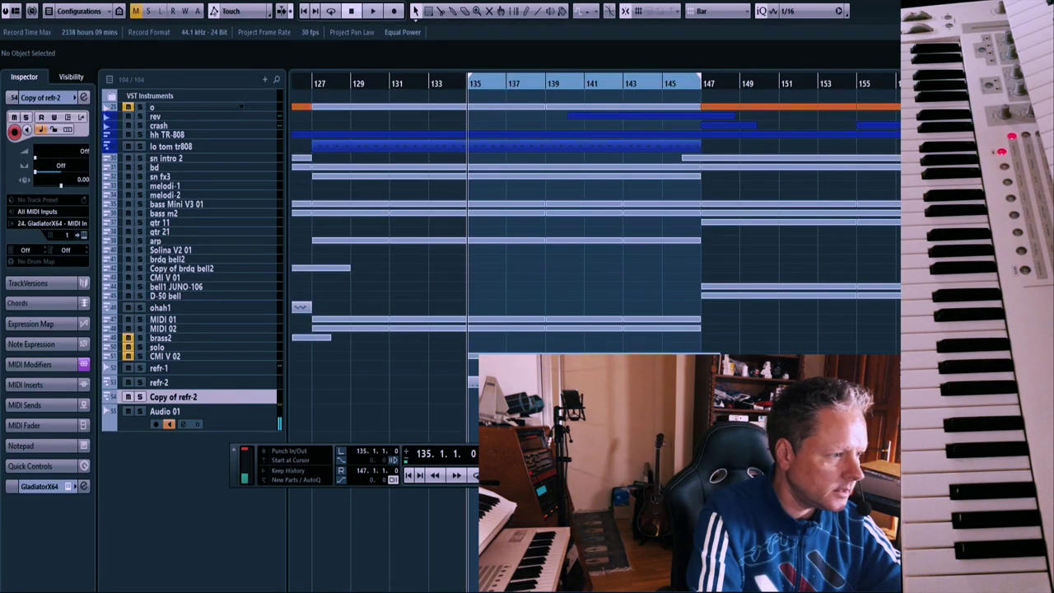
Mute the refr-2 track and record the refrain melody on Copy of refr-2 from bar 135
click(127, 382)
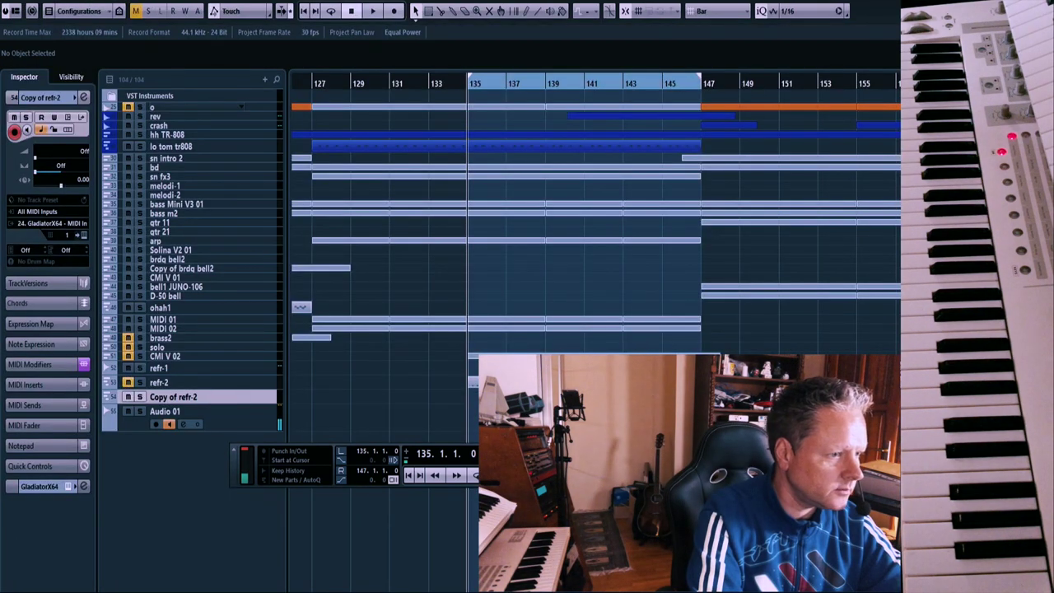
key(KP_Multiply)
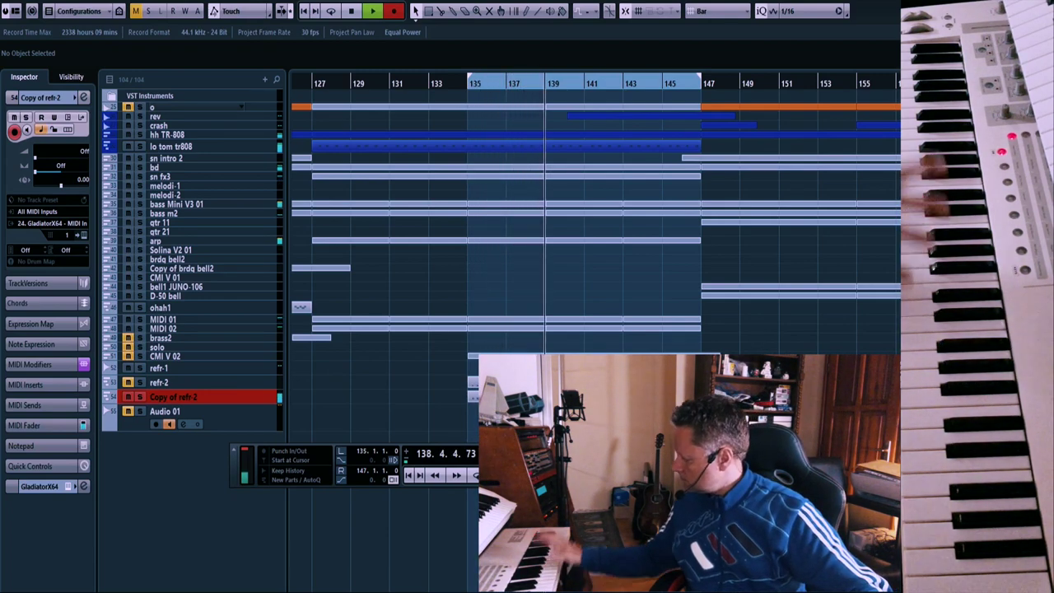
key(KP_0)
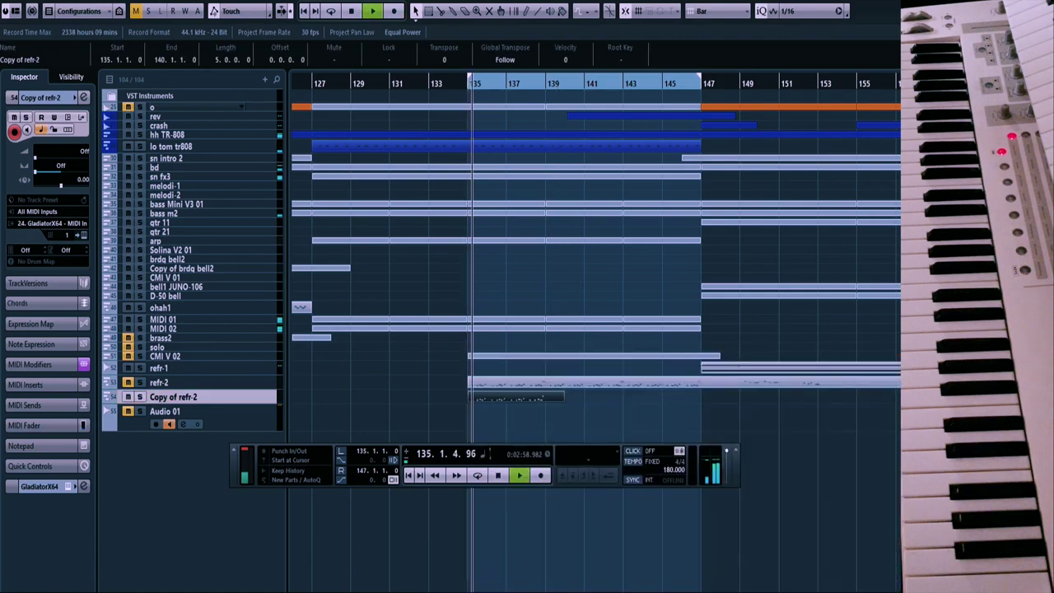
Trim the recorded refrain part to end at bar 139 and set the locators around it
drag(564, 400, 545, 400)
click(556, 420)
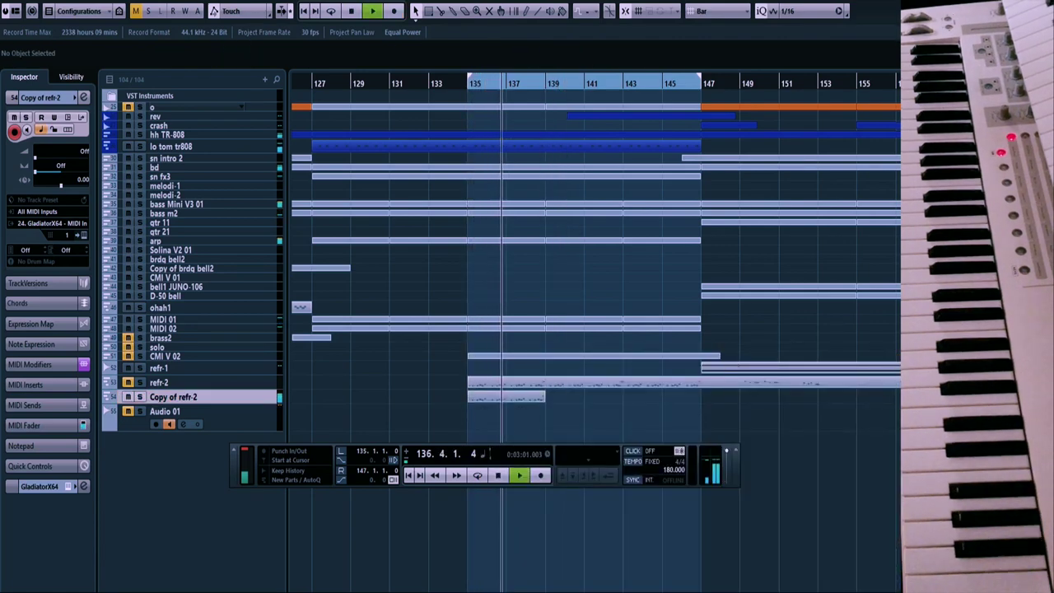
click(527, 397)
key(p)
click(527, 419)
Open the recorded refrain notes in the key editor, listen to them, and close the editor
double_click(527, 397)
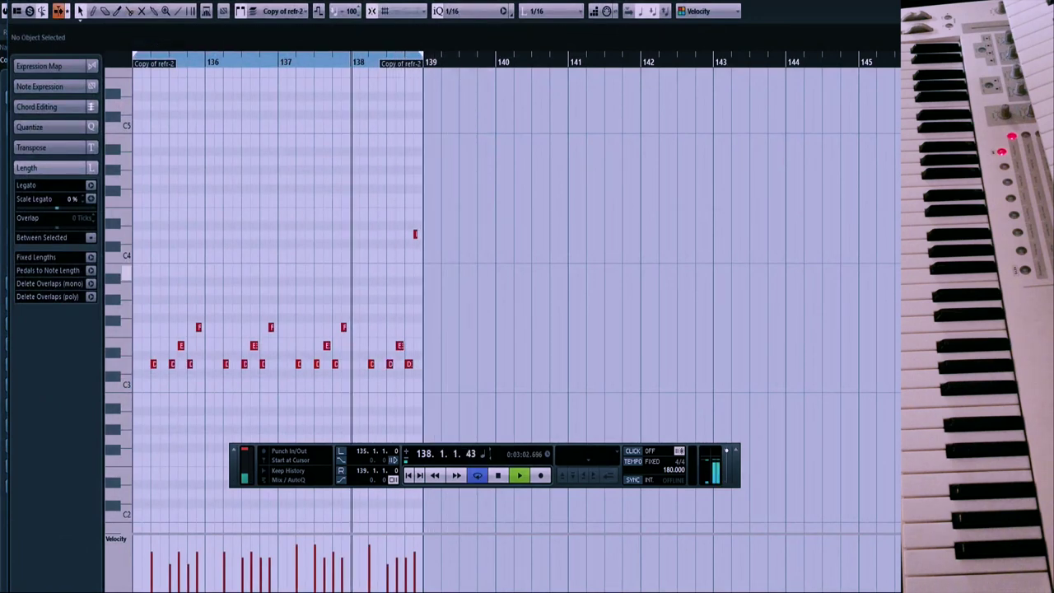
key(space)
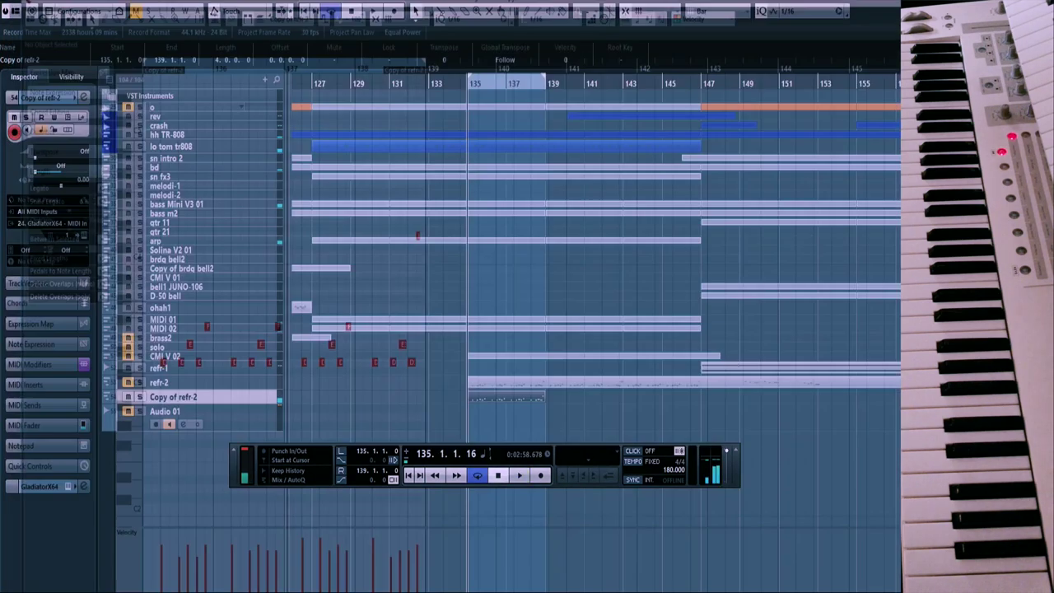
key(Return)
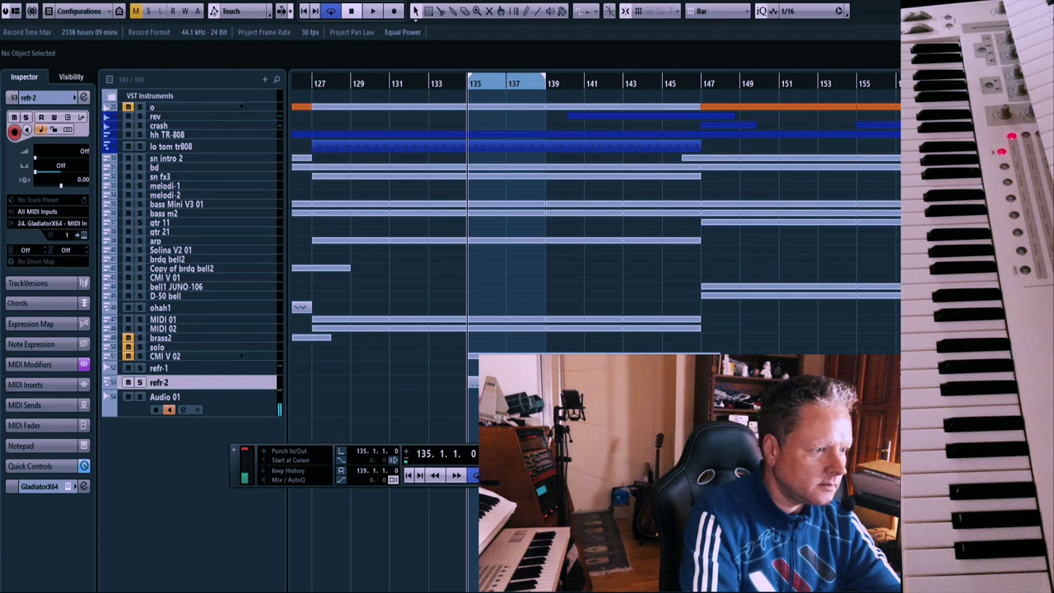
Duplicate the CMI V 02 track and record the refrain melody on the copy from bar 135 to bar 139
click(183, 356)
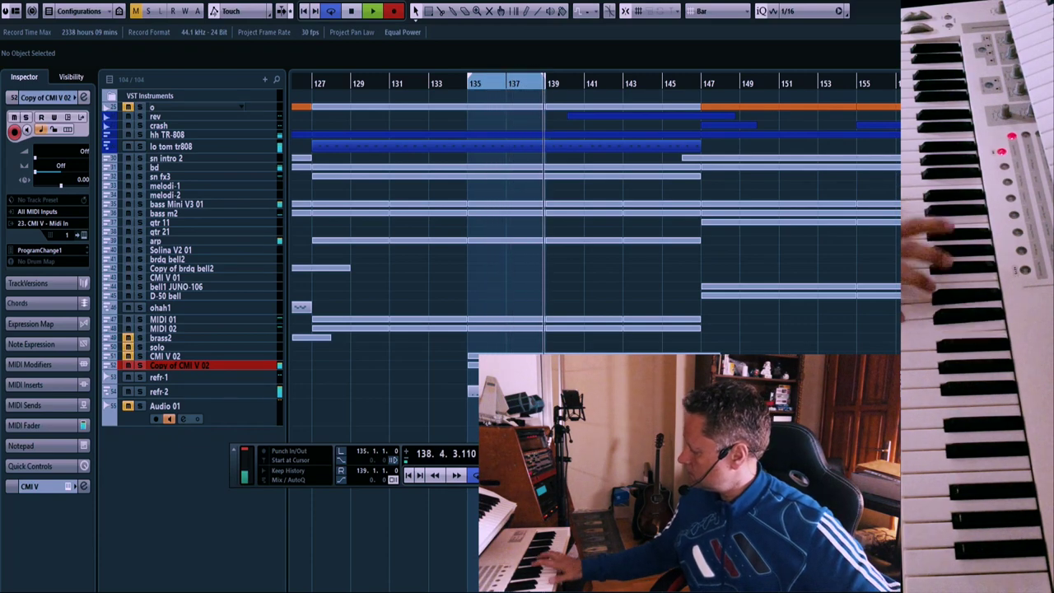
key(space)
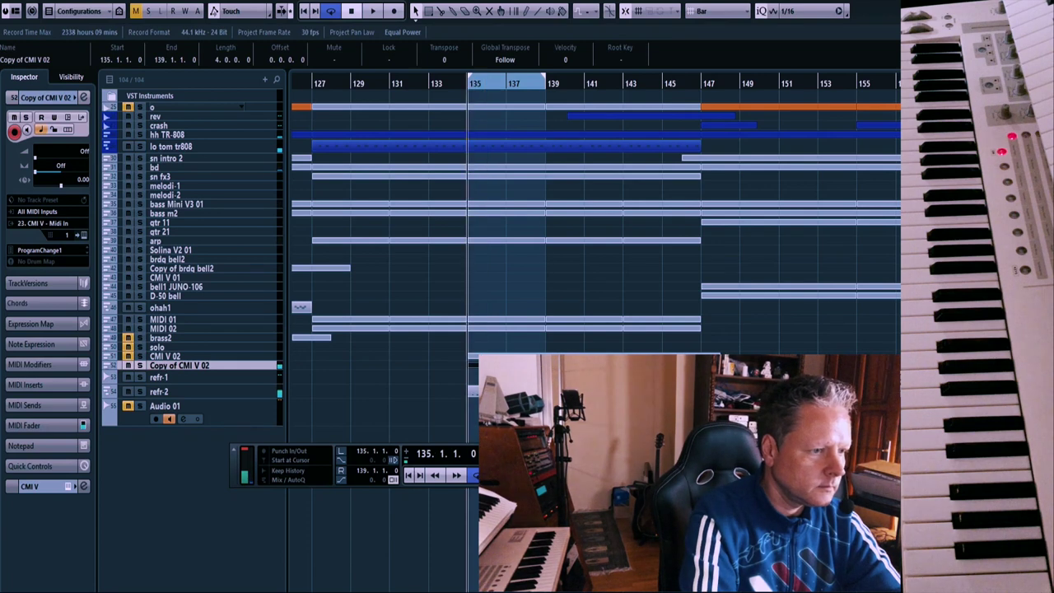
Play the recorded Copy of CMI V 02 notes in the key editor and close the editor
key(Return)
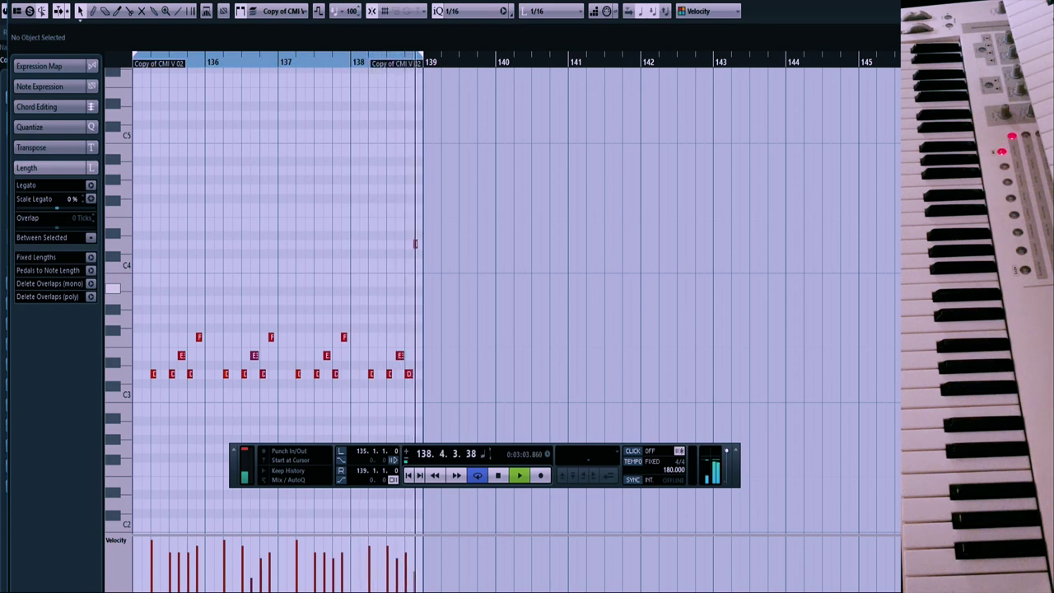
key(space)
key(Return)
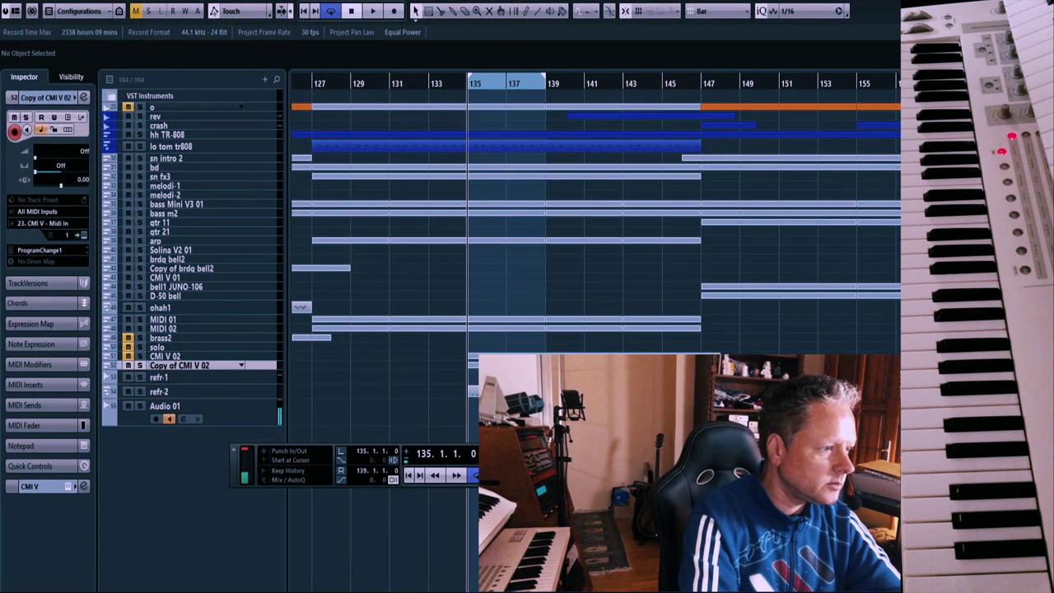
Remove the Copy of CMI V 02 track, unmute the original CMI V 02, and play the arrangement from bar 135
right_click(183, 364)
click(222, 120)
click(128, 356)
key(space)
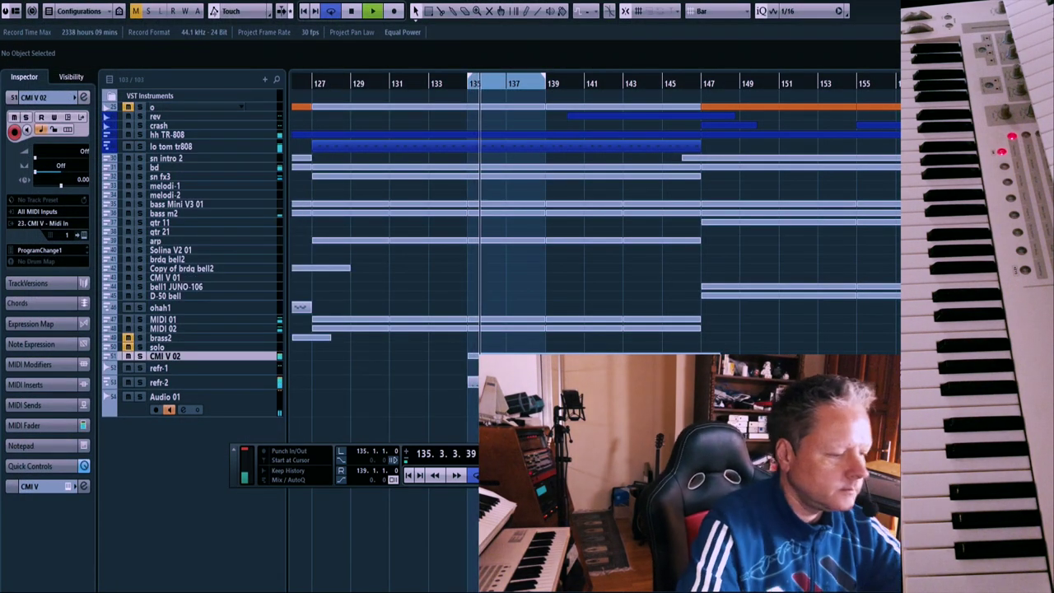
key(g)
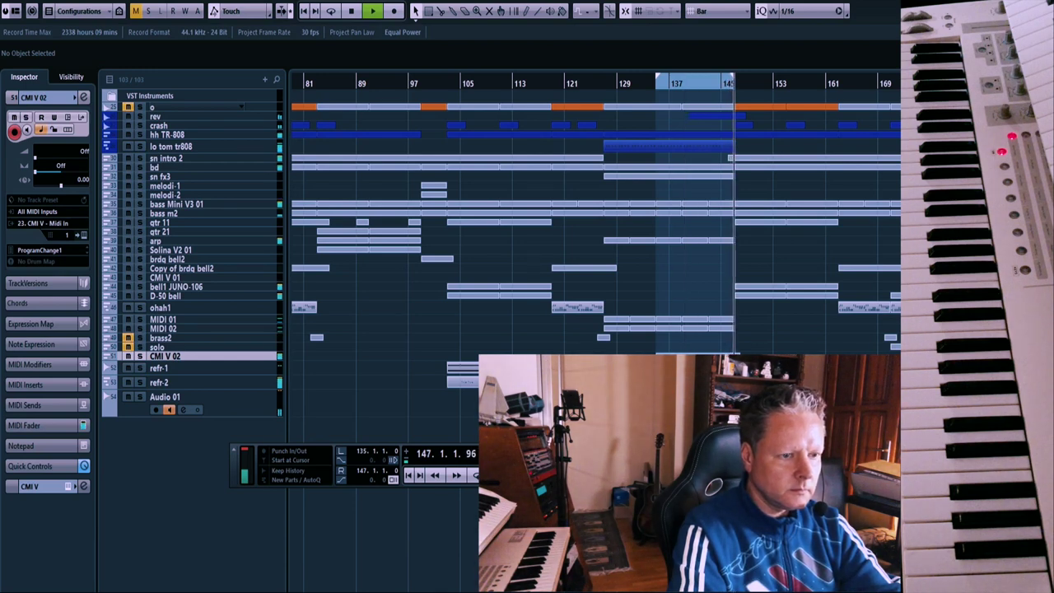
Stop playback and move the song position to bar 126, where the brass2 part starts
key(g)
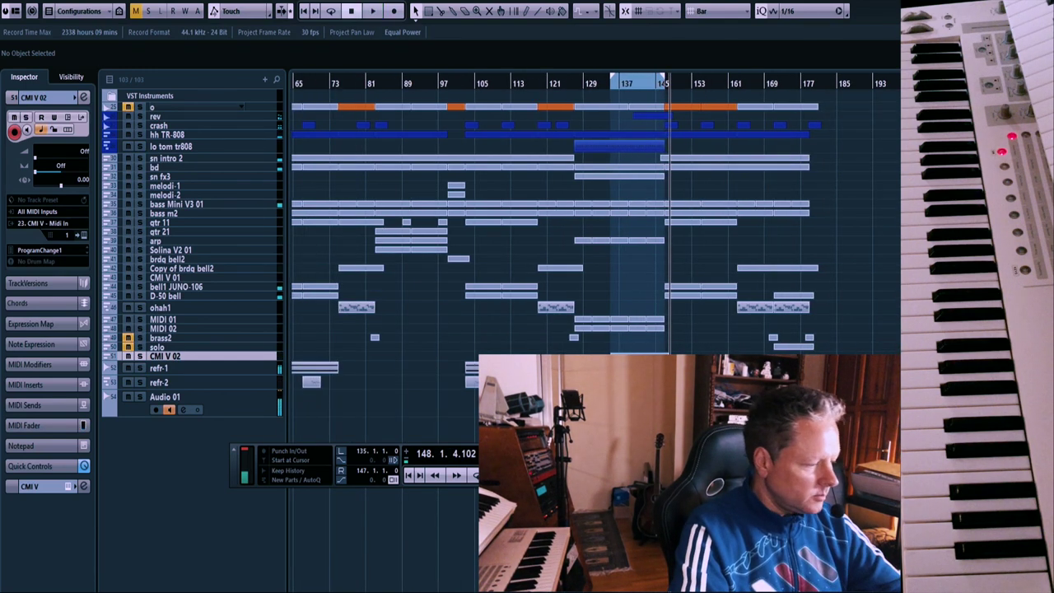
key(h)
key(h)
key(h)
key(h)
key(g)
key(g)
key(g)
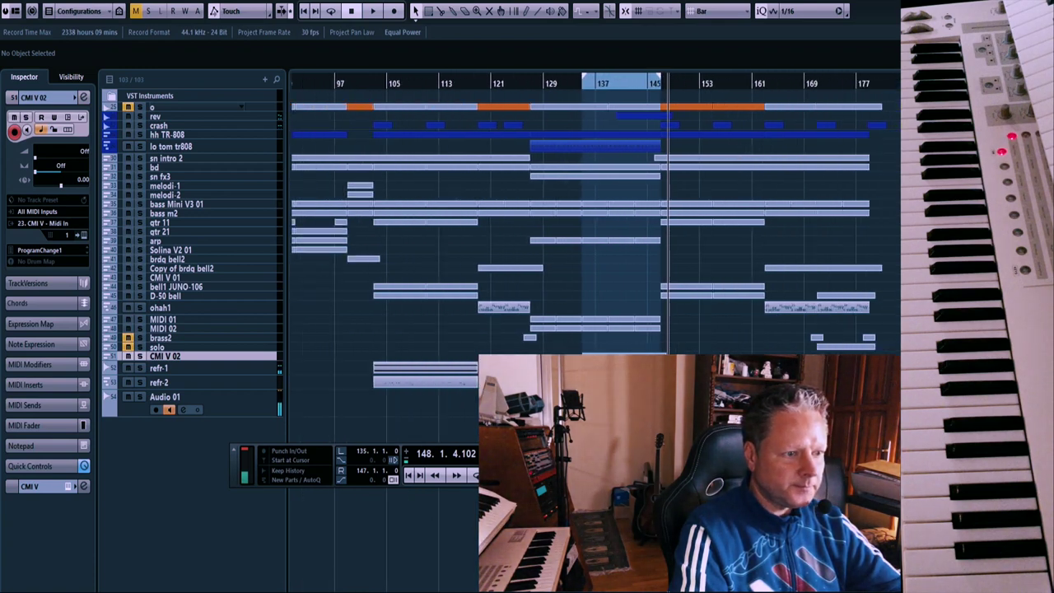
click(548, 84)
key(h)
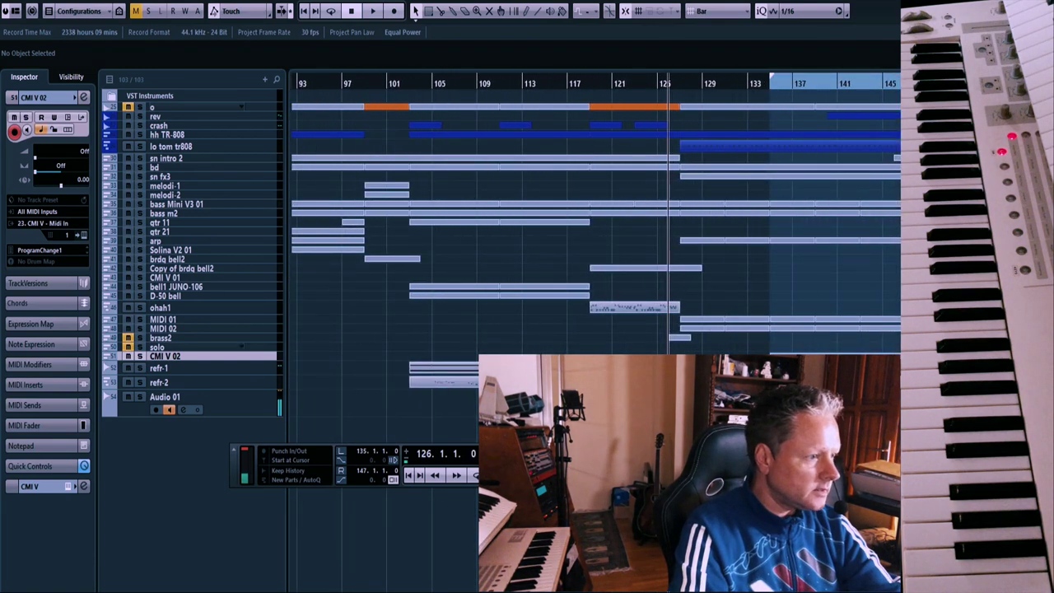
Select and unmute the brass2 track and set the locators around its part from bar 126 to bar 128
key(Up)
key(Up)
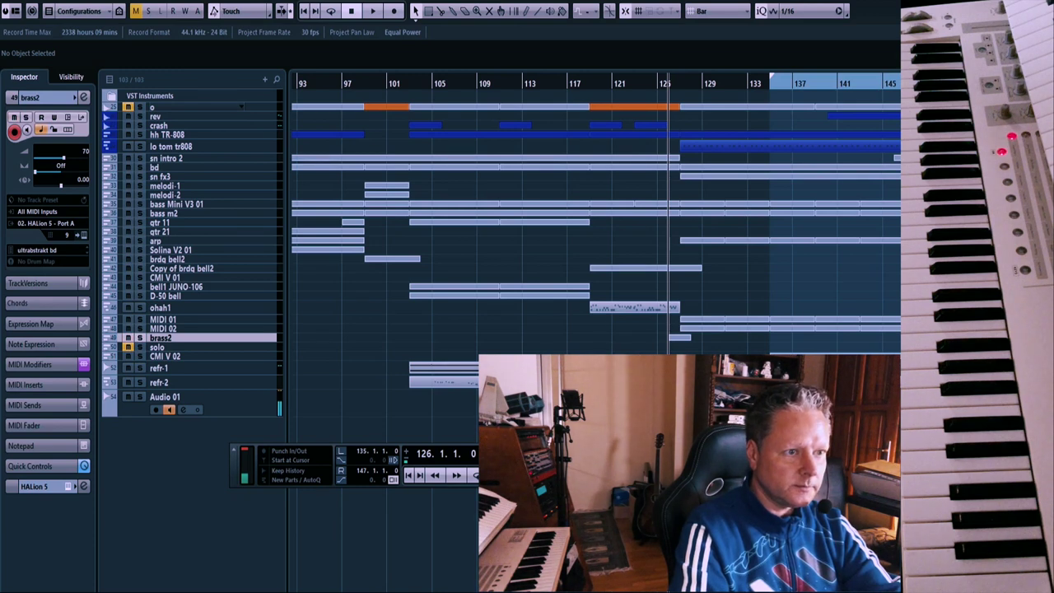
key(p)
key(h)
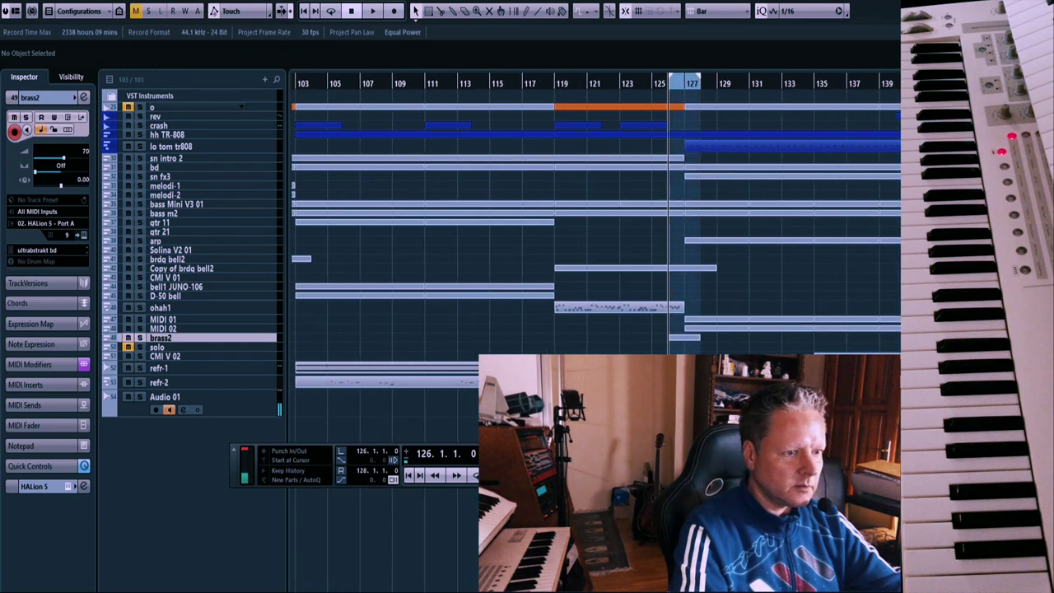
key(h)
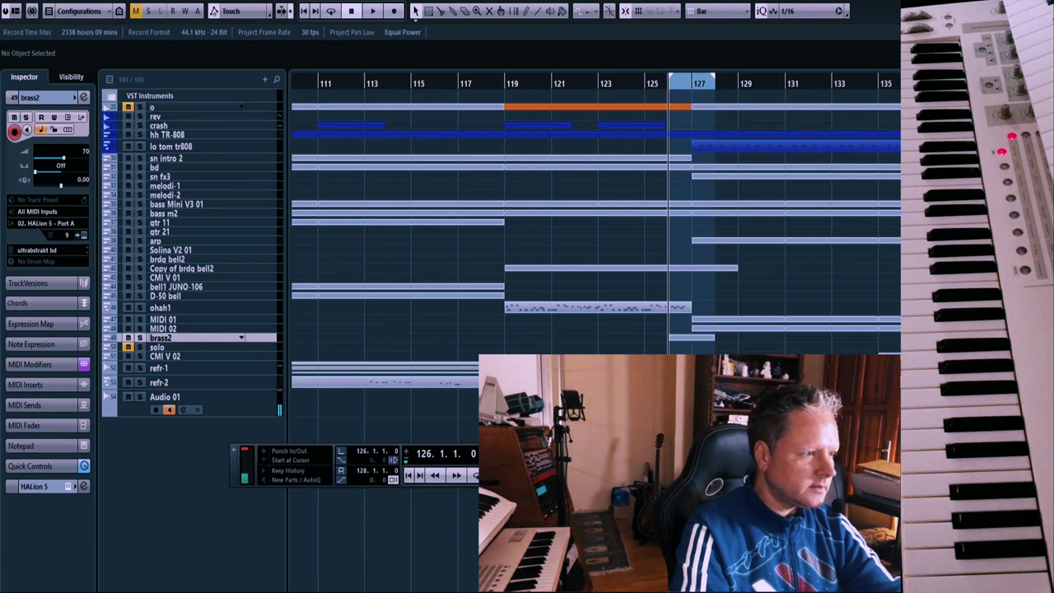
Duplicate the brass2 track and record the brass phrase on the copy between bars 126 and 128
right_click(206, 338)
click(247, 375)
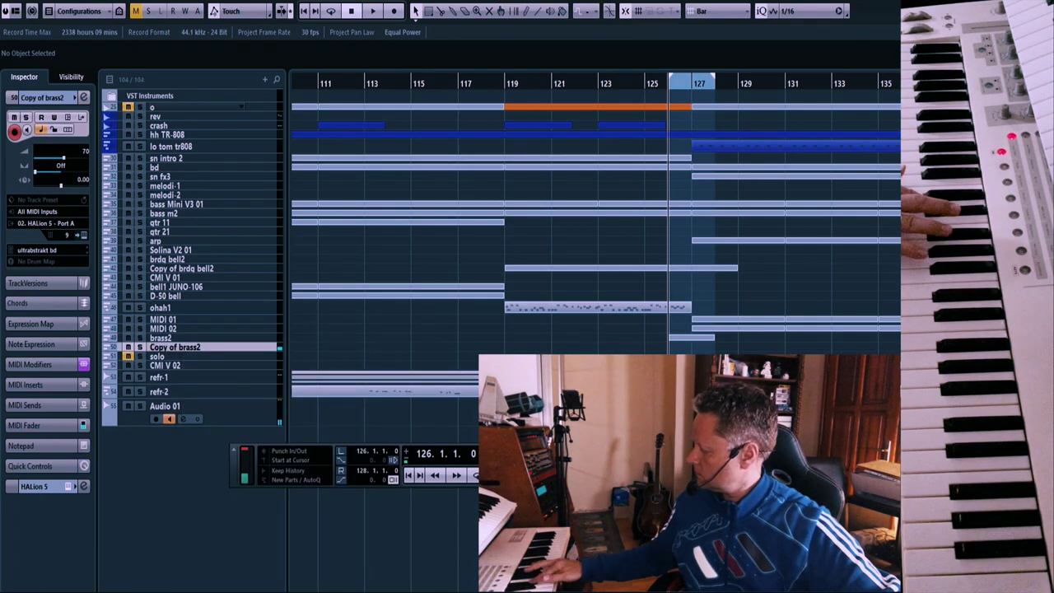
key(KP_Multiply)
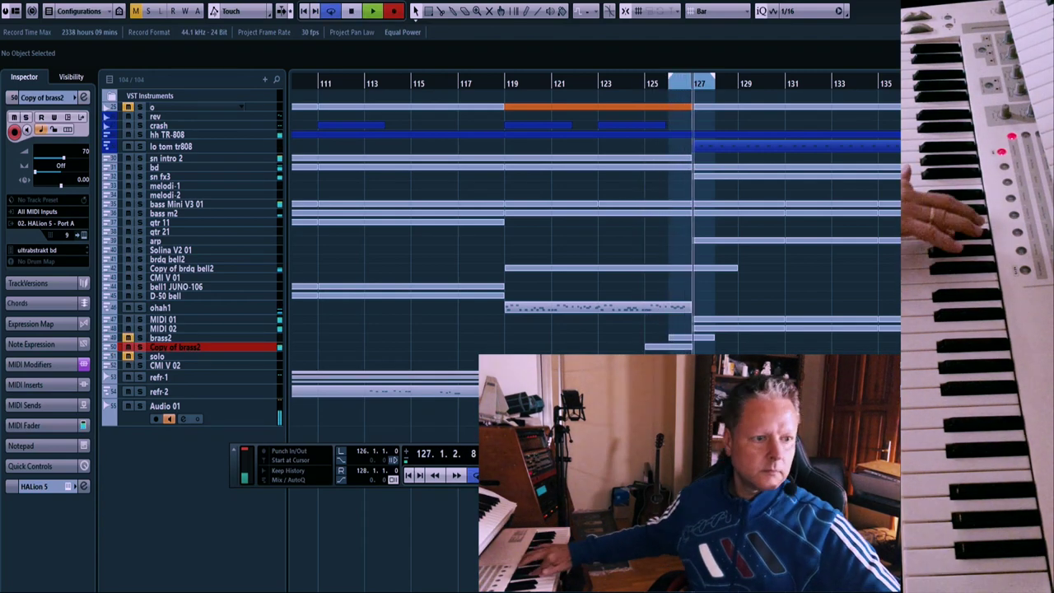
key(space)
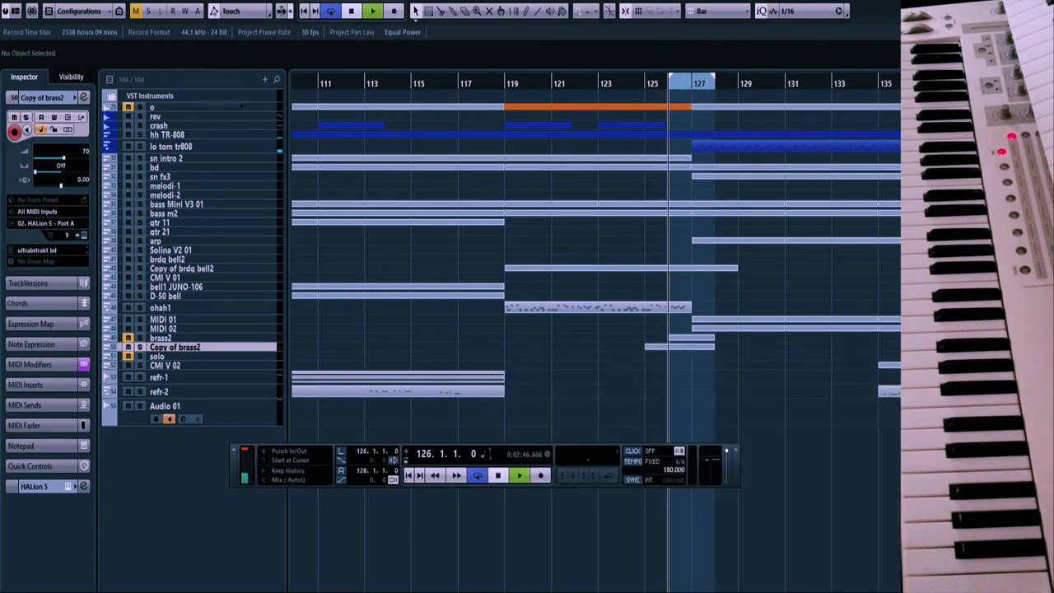
Open the recorded Copy of brass2 notes in the key editor, listen to them, and close the editor
key(space)
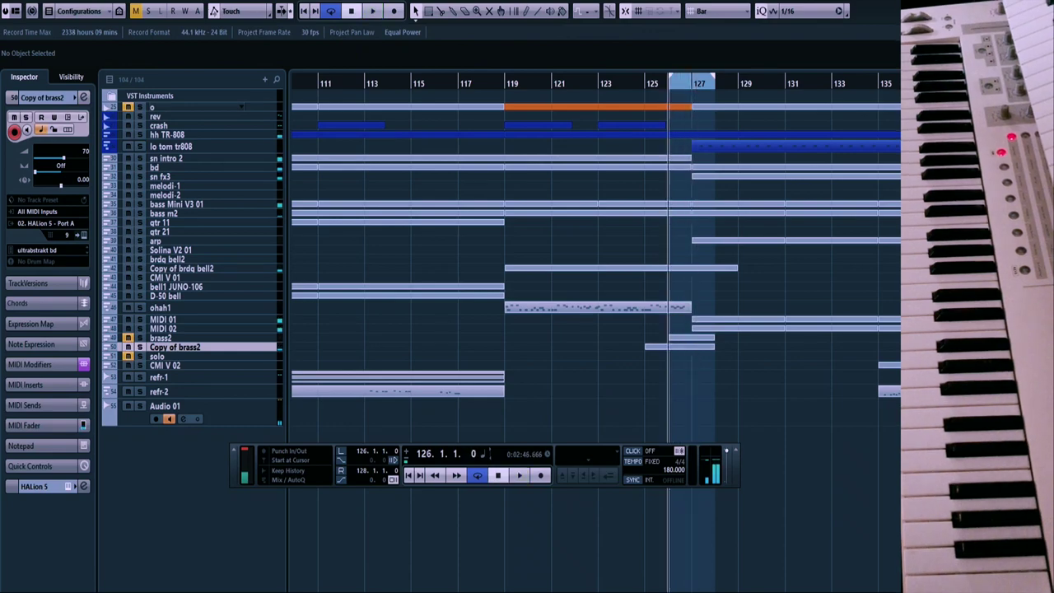
key(Return)
key(space)
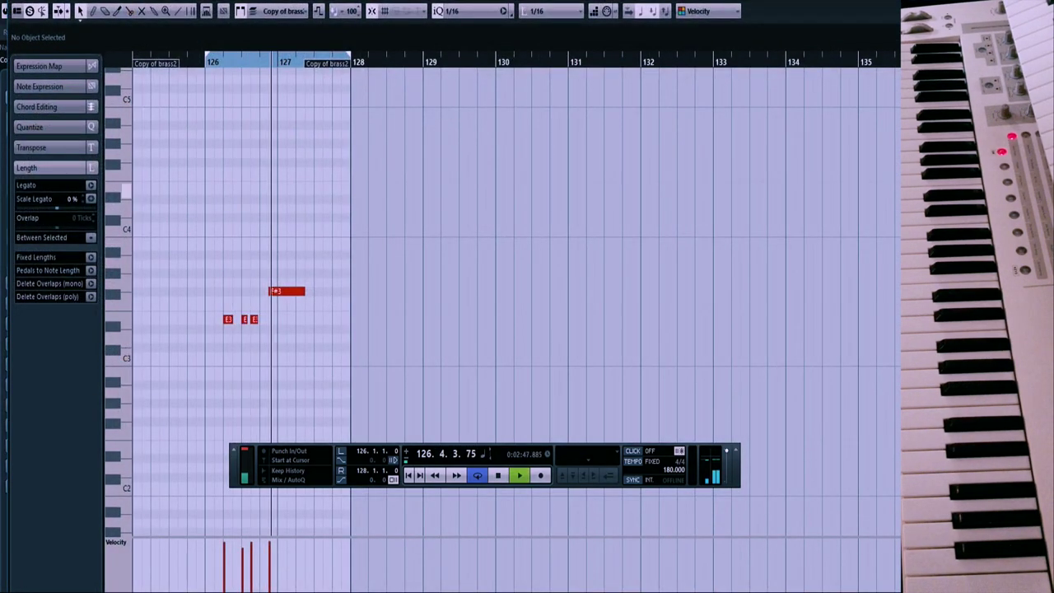
key(space)
key(Return)
key(space)
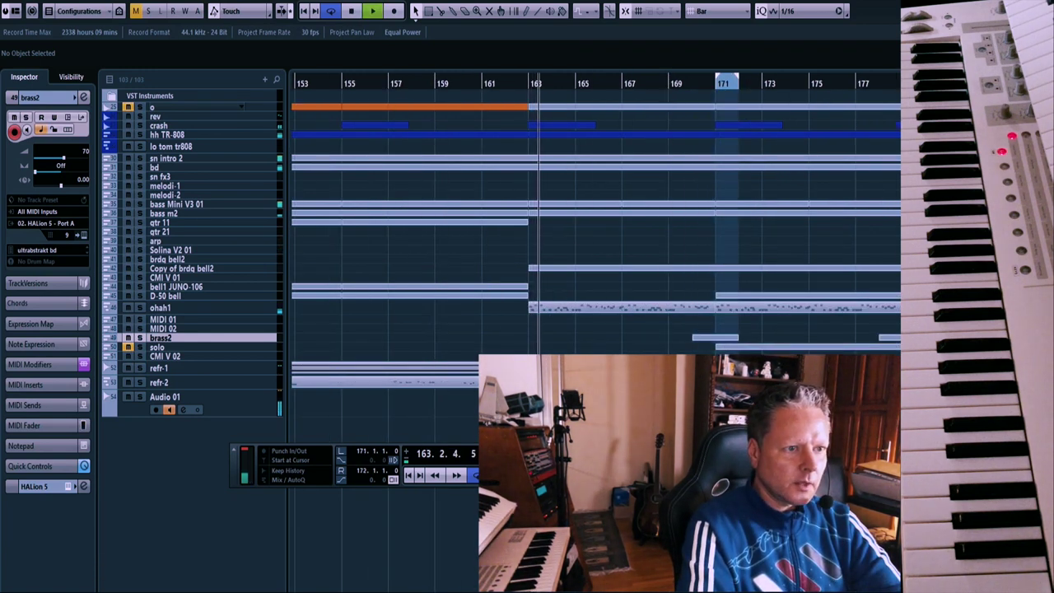
Set the locator range to bars 171 through 179, go to bar 171, and unmute and select the solo track
key(space)
drag(737, 78, 899, 77)
key(KP_1)
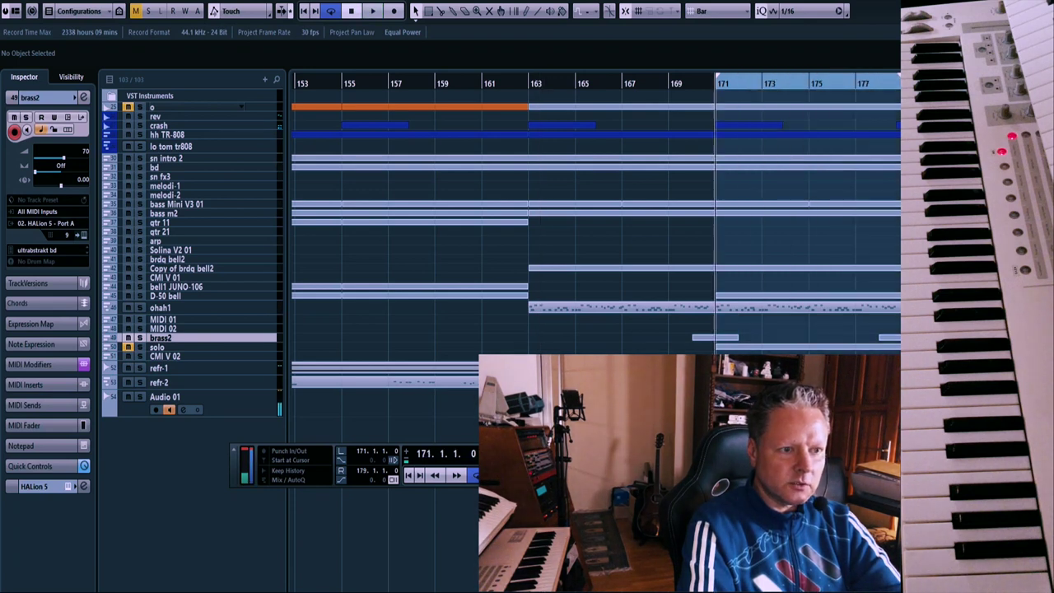
click(129, 347)
click(158, 348)
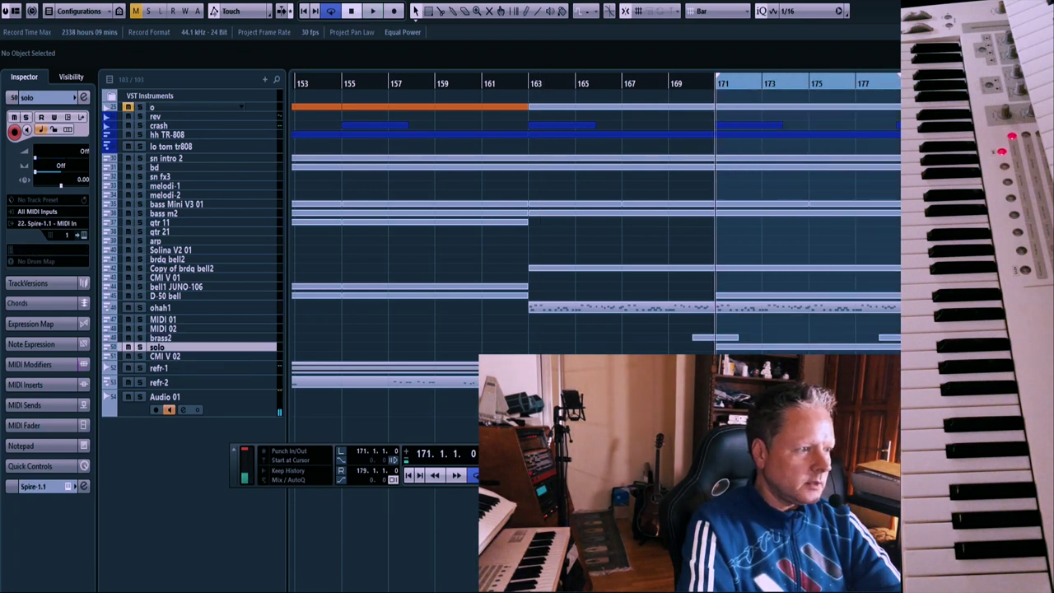
Duplicate the solo track and record the solo melody on the copy from bar 171
right_click(247, 350)
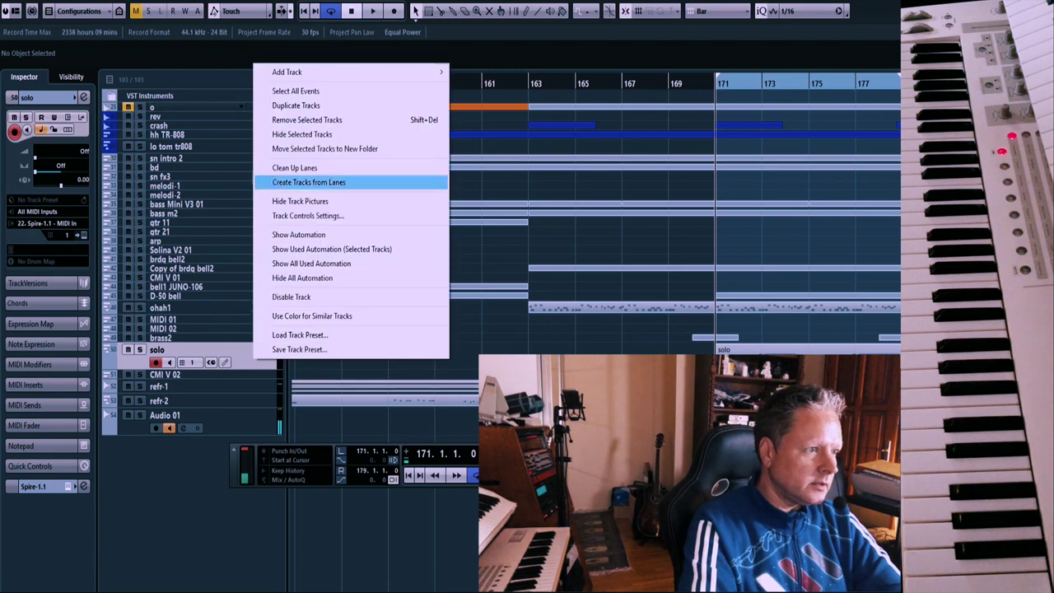
click(280, 105)
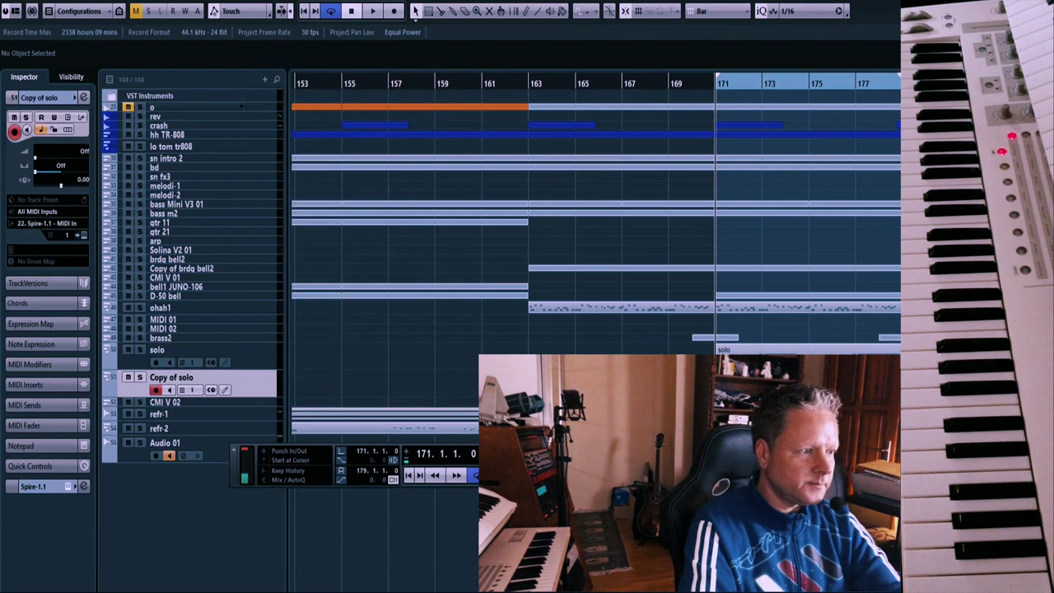
key(KP_Multiply)
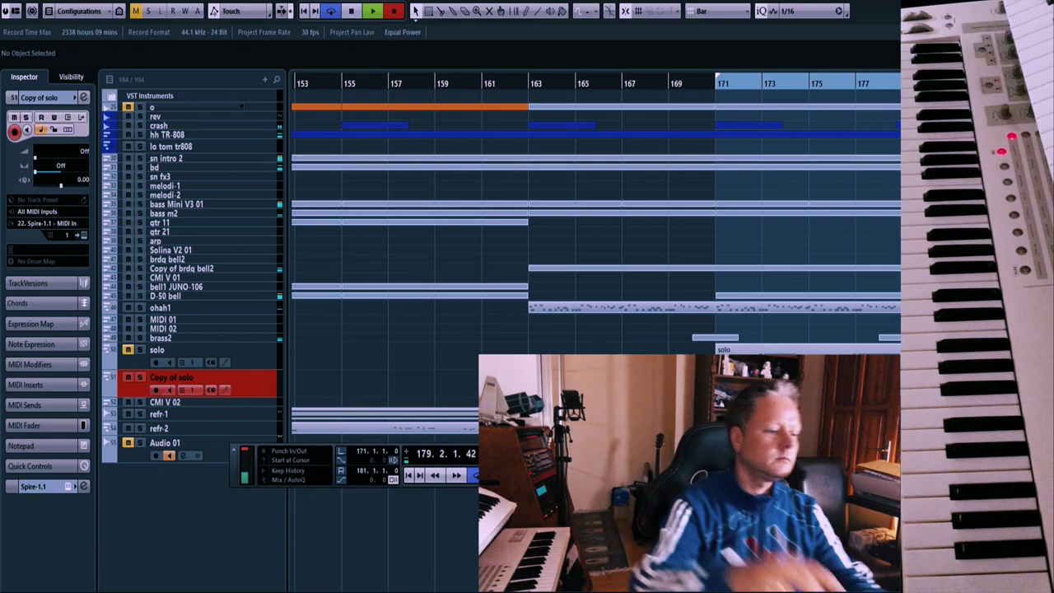
key(space)
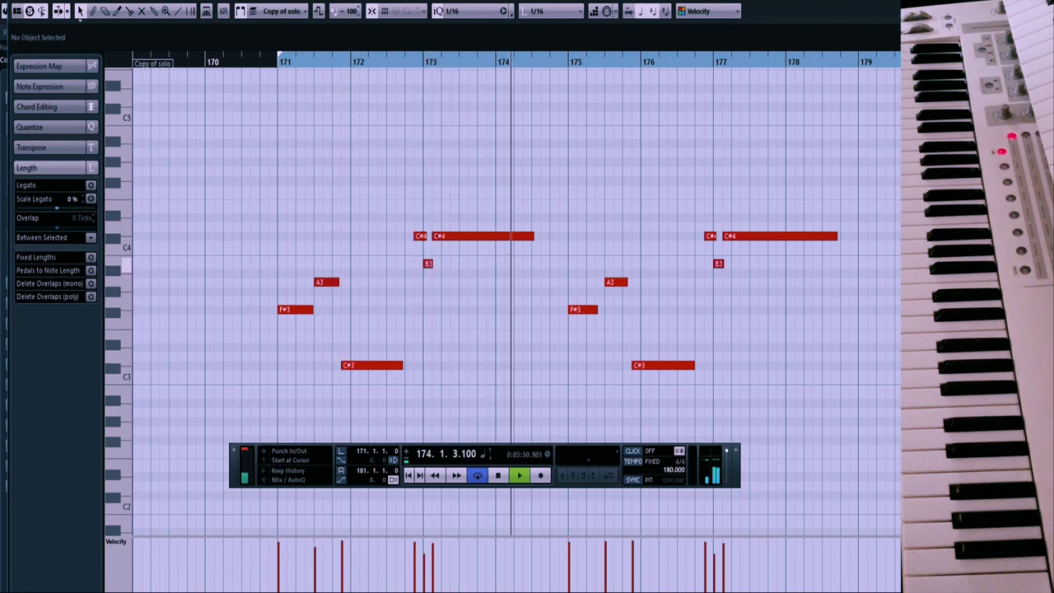
Review and play the recorded Copy of solo notes in the key editor, and close the editor
click(427, 263)
click(438, 283)
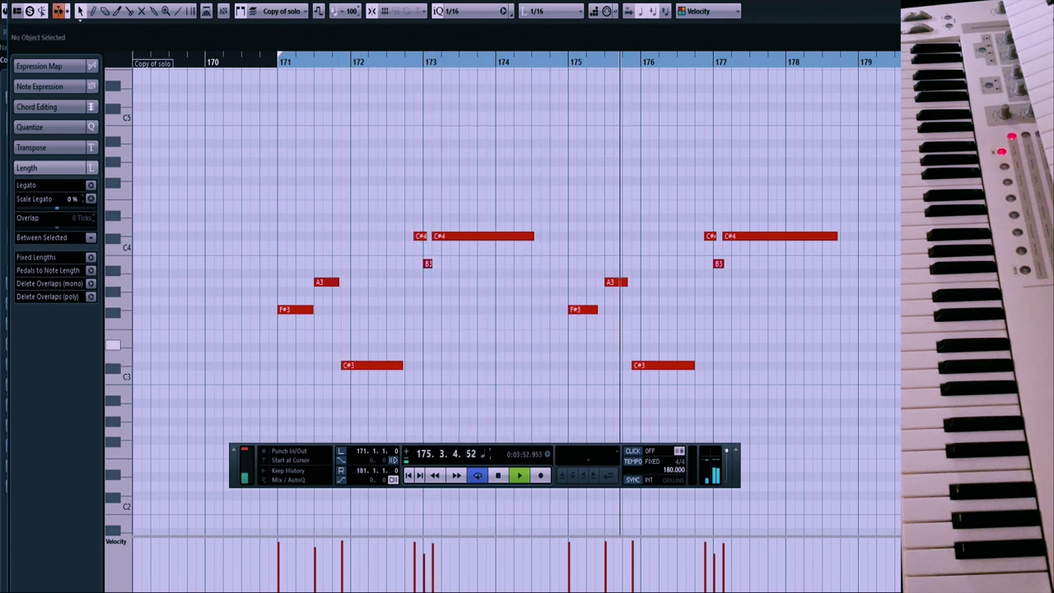
drag(715, 236, 720, 263)
click(720, 252)
click(728, 286)
key(space)
key(Return)
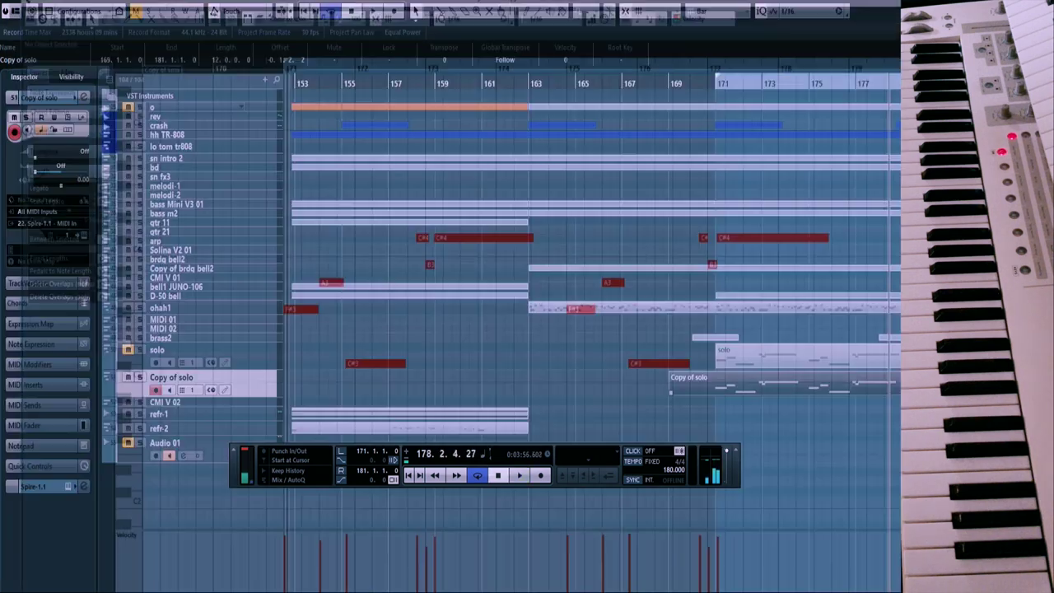
Remove the Copy of solo track and play the original solo part from bar 171
click(716, 518)
right_click(261, 383)
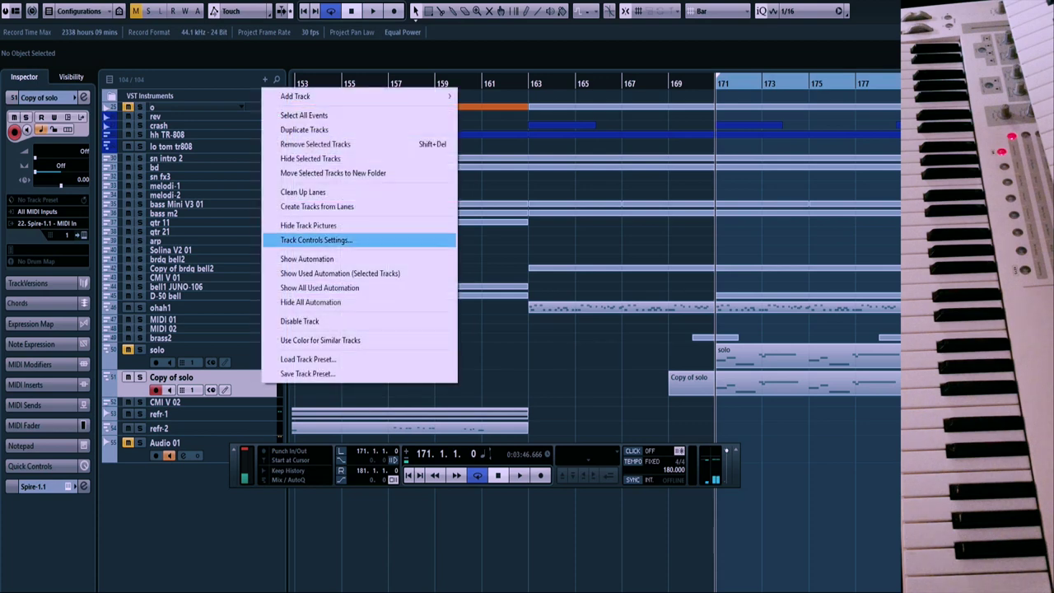
click(321, 145)
key(Return)
key(space)
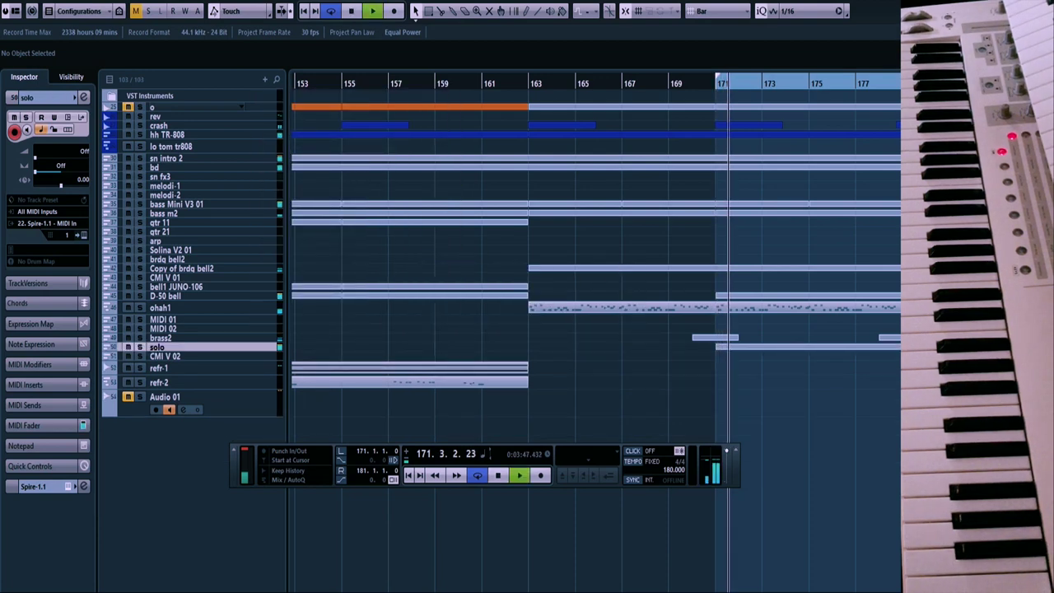
Listen to the solo section while viewing the whole arrangement, with cycle playback off, and stop playback
key(g)
key(g)
key(g)
key(g)
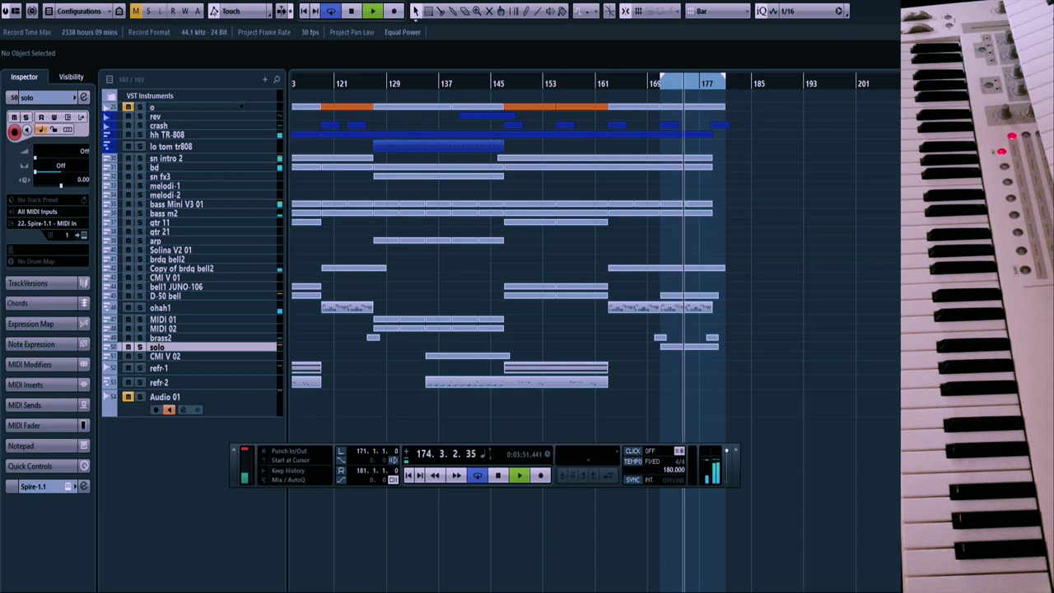
key(g)
key(g)
key(g)
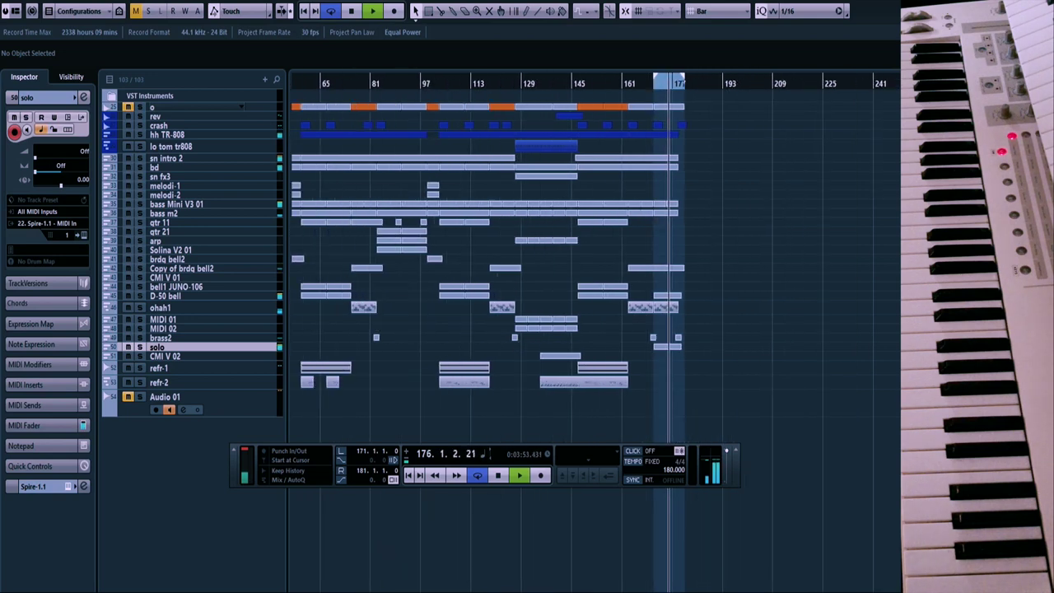
key(g)
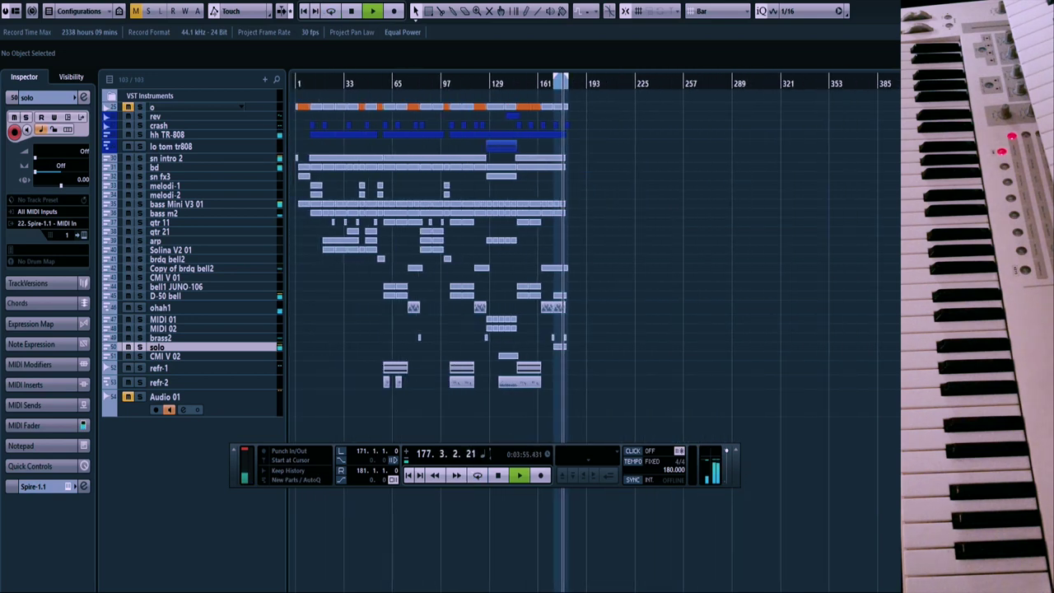
key(h)
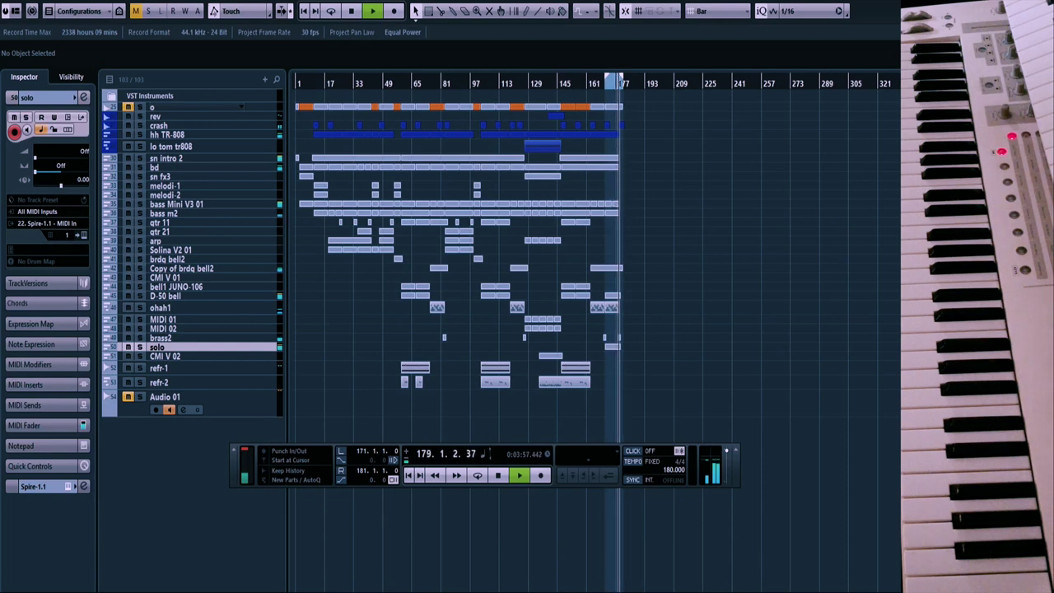
key(space)
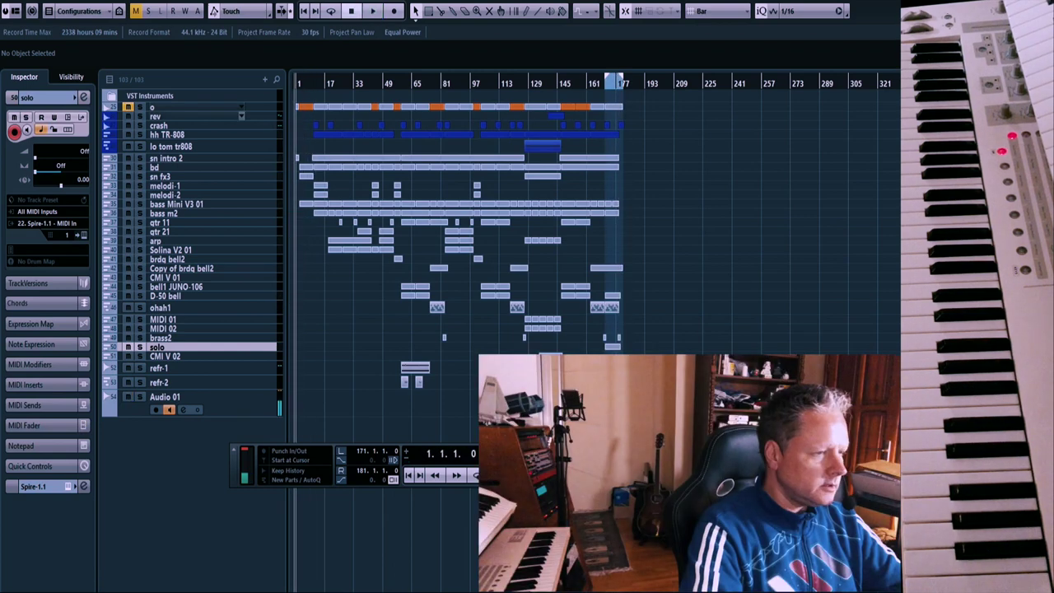
Play the complete arrangement from bar 1, viewing the opening sections of the song
key(h)
key(h)
key(h)
key(h)
key(g)
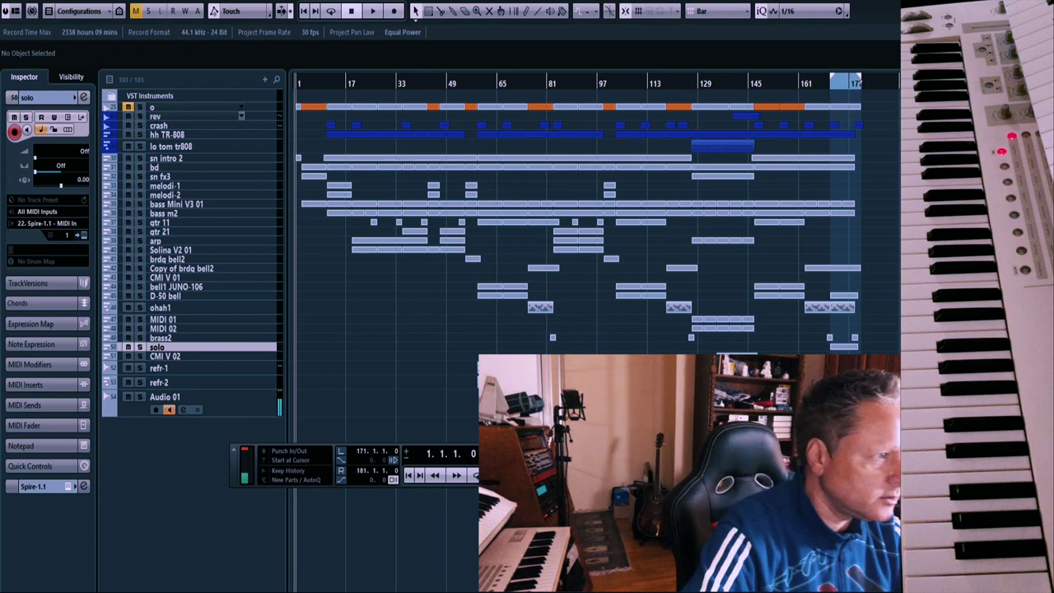
key(h)
key(h)
key(h)
key(h)
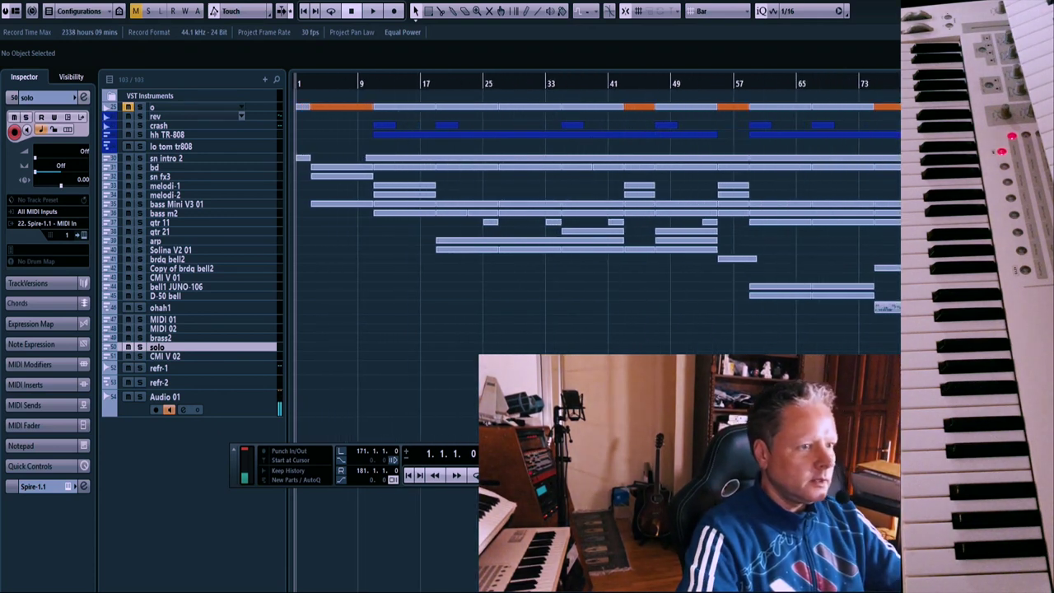
key(space)
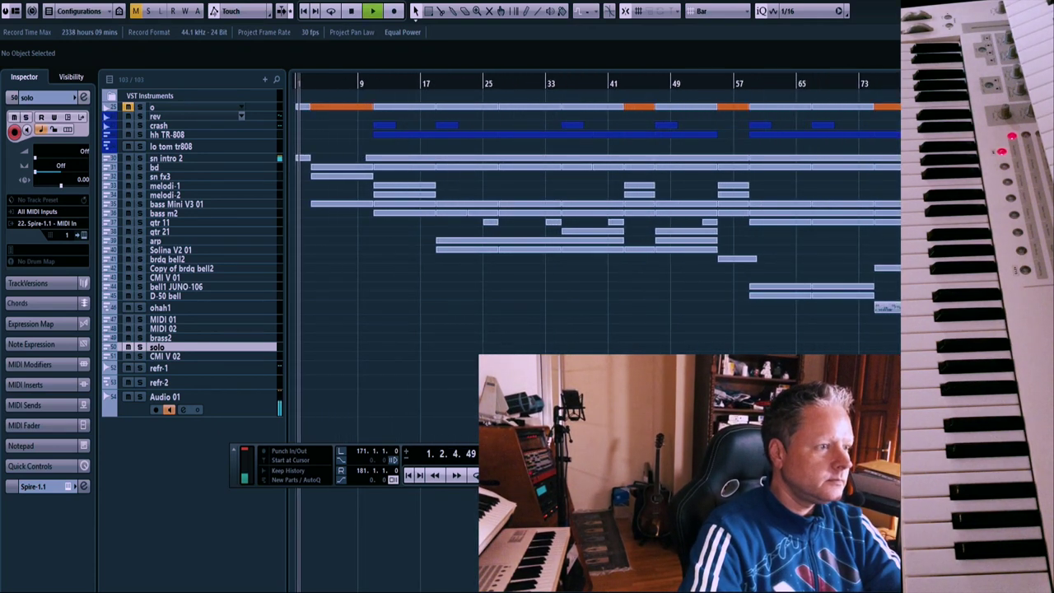
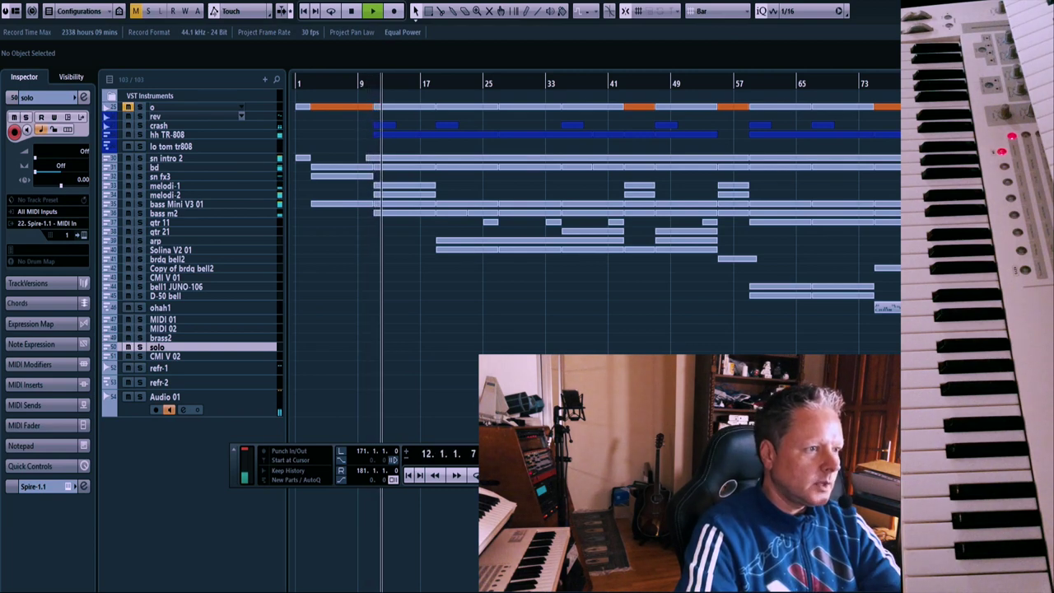
Set the locator range to bars 11 through 19 and play the arrangement from bar 11
drag(421, 78, 435, 78)
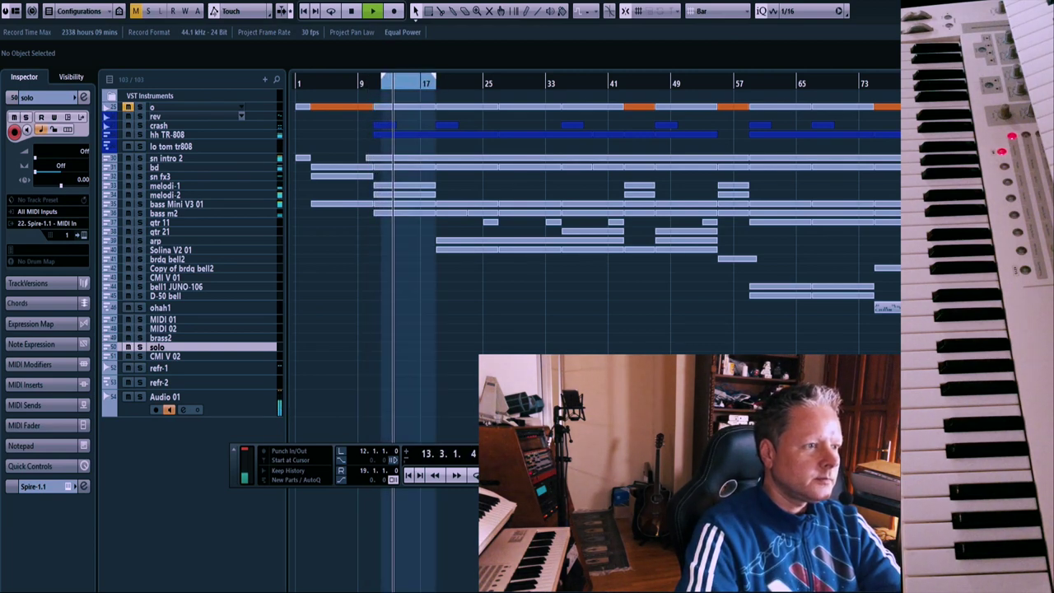
key(KP_2)
key(KP_1)
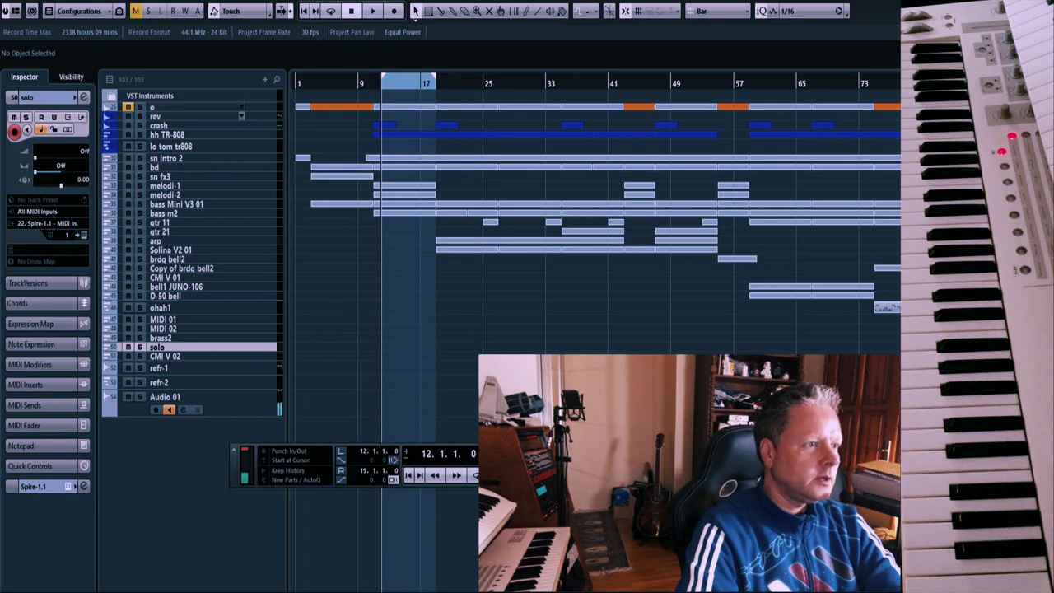
key(KP_2)
key(KP_1)
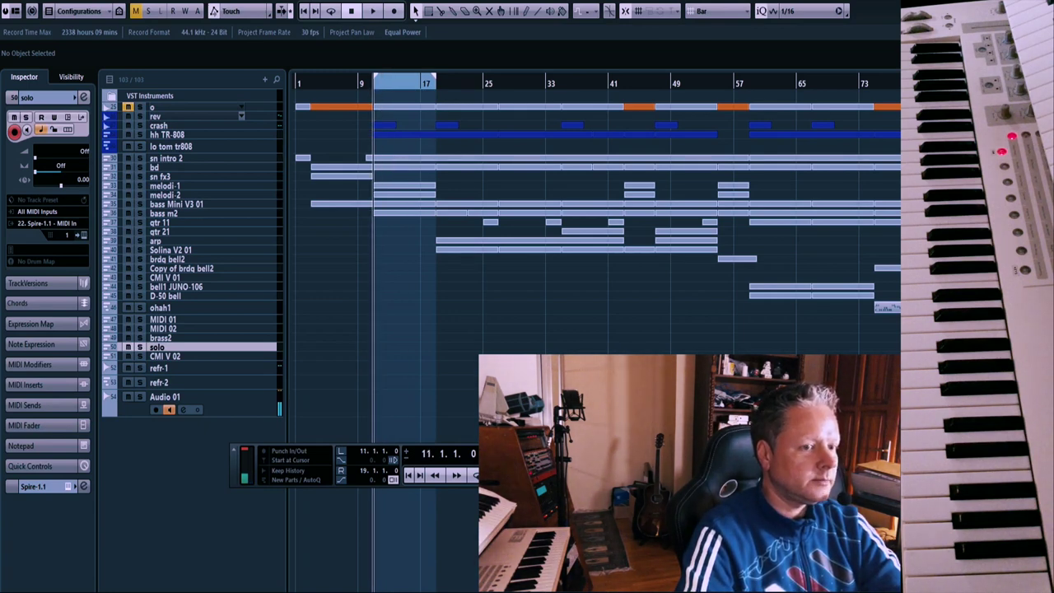
key(space)
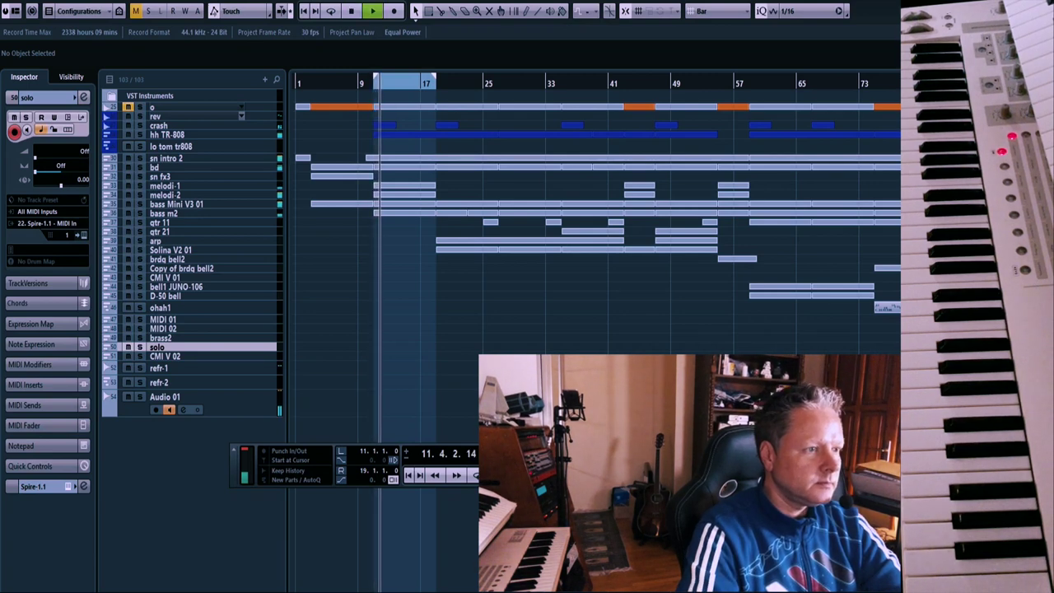
Set the locator range to bars 19 through 33 and play the arrangement from bar 19
drag(435, 78, 545, 78)
drag(375, 77, 435, 78)
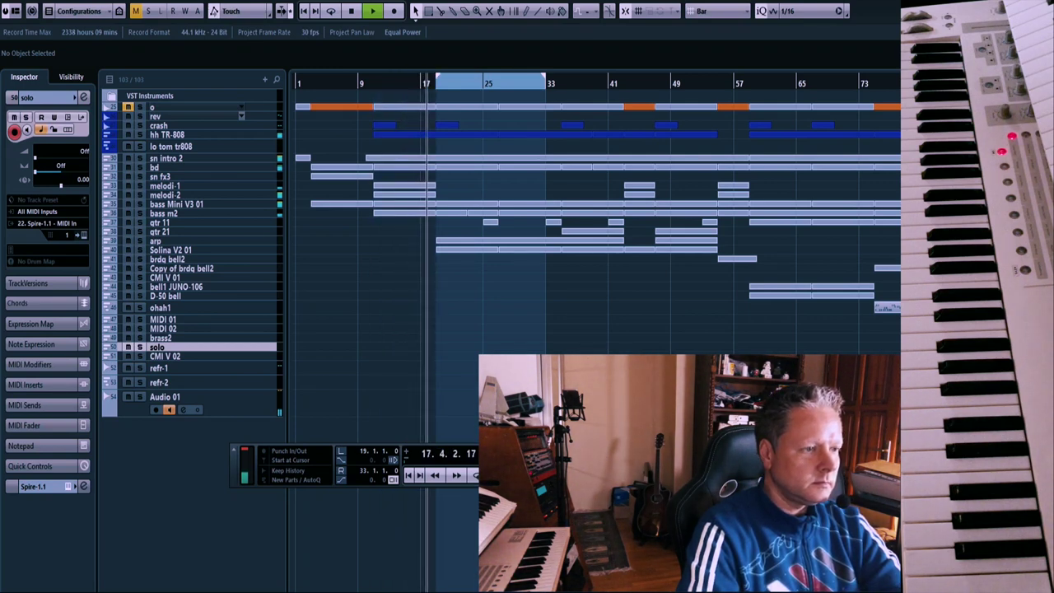
key(space)
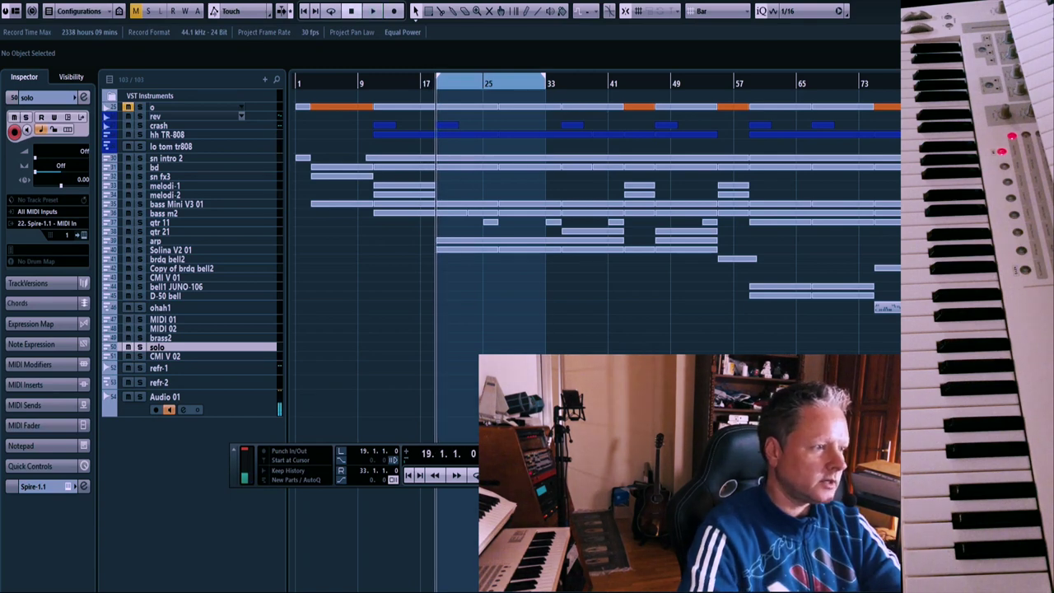
key(space)
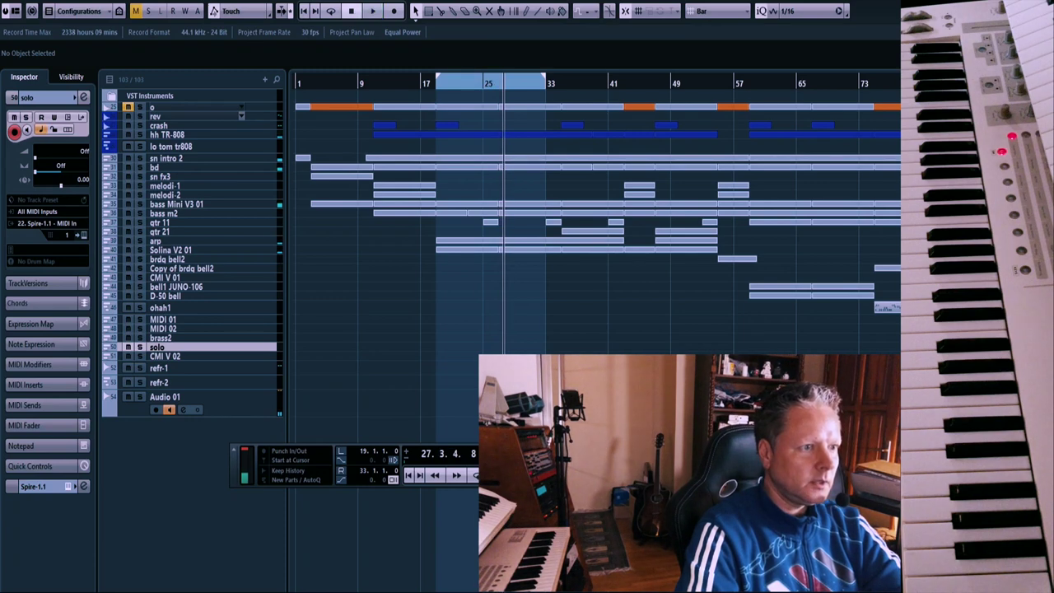
Play the sections around bars 43 and 49, moving the locator range to bars 35–49 and on to bars 47–59
drag(506, 77, 616, 77)
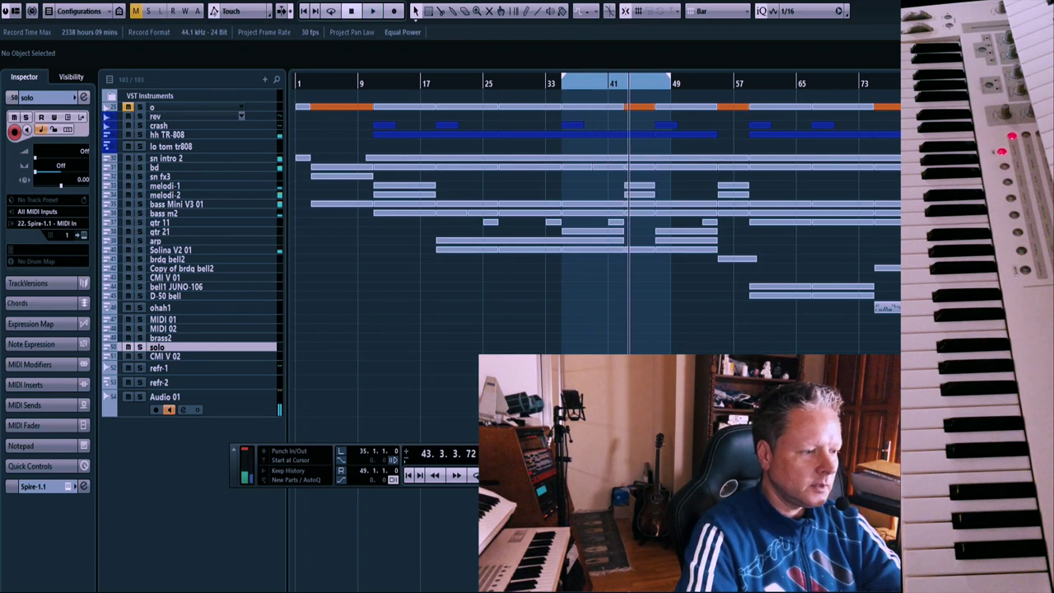
scroll(596, 247, right, 10)
scroll(596, 247, left, 3)
key(space)
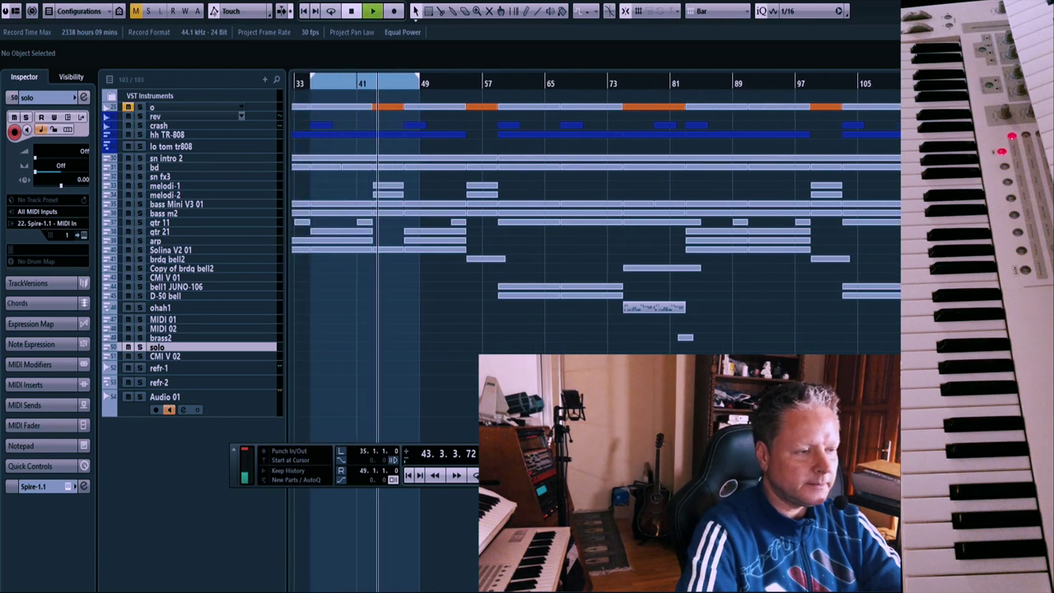
drag(365, 79, 404, 77)
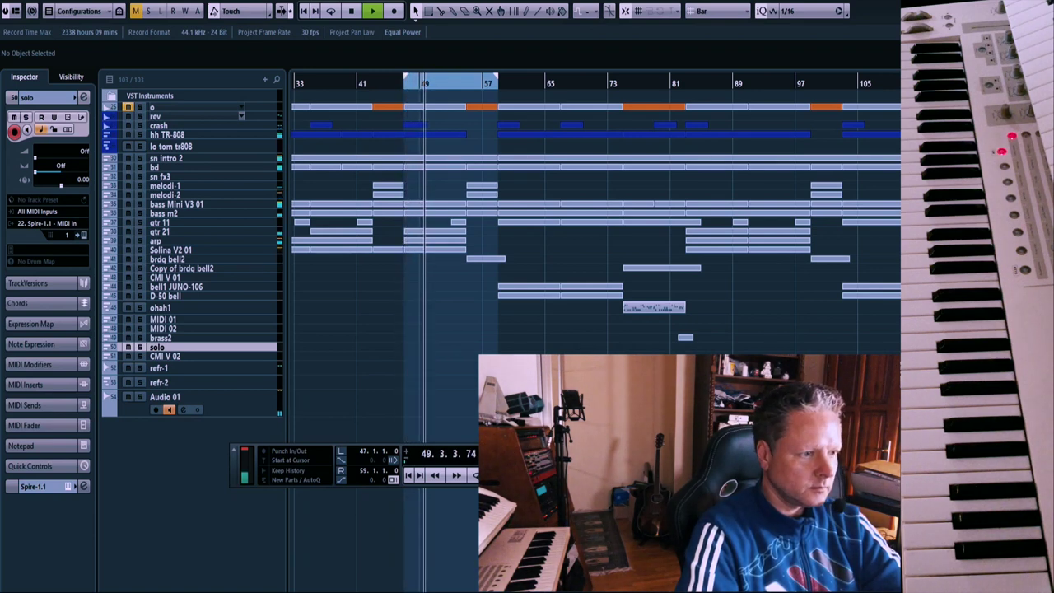
key(space)
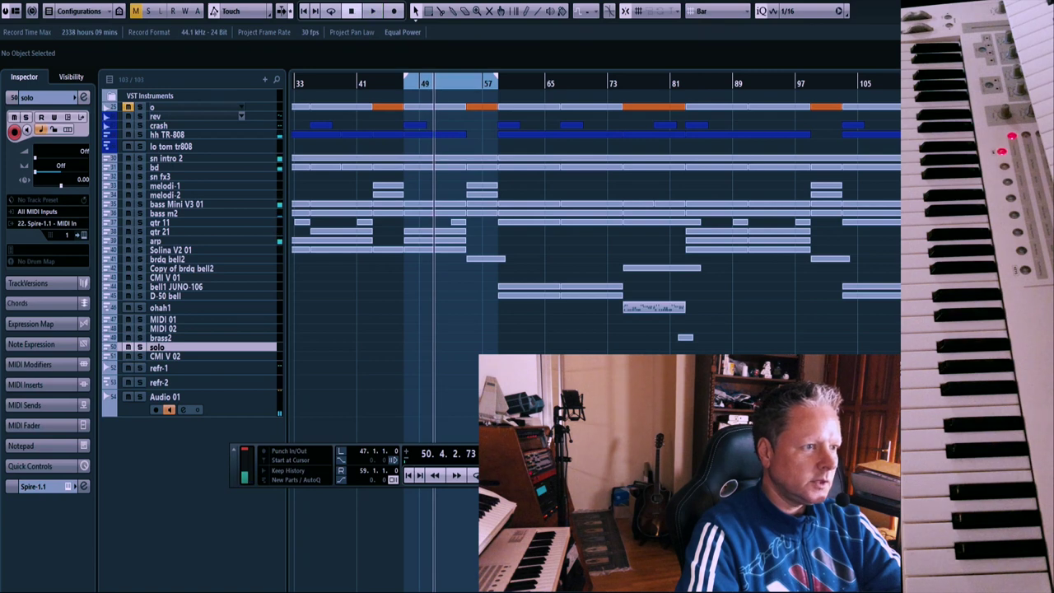
Set the locator range to bars 55 through 59 and play the arrangement from bar 55
drag(458, 78, 467, 77)
key(KP_1)
key(space)
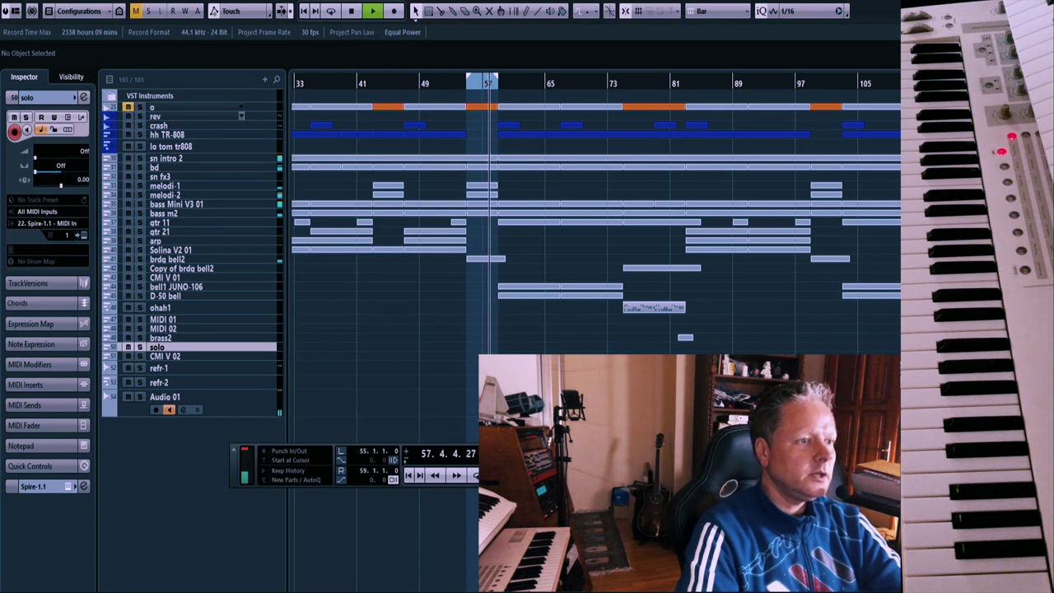
Set the locator range to bars 59 through 75 and listen to that section
drag(497, 77, 623, 78)
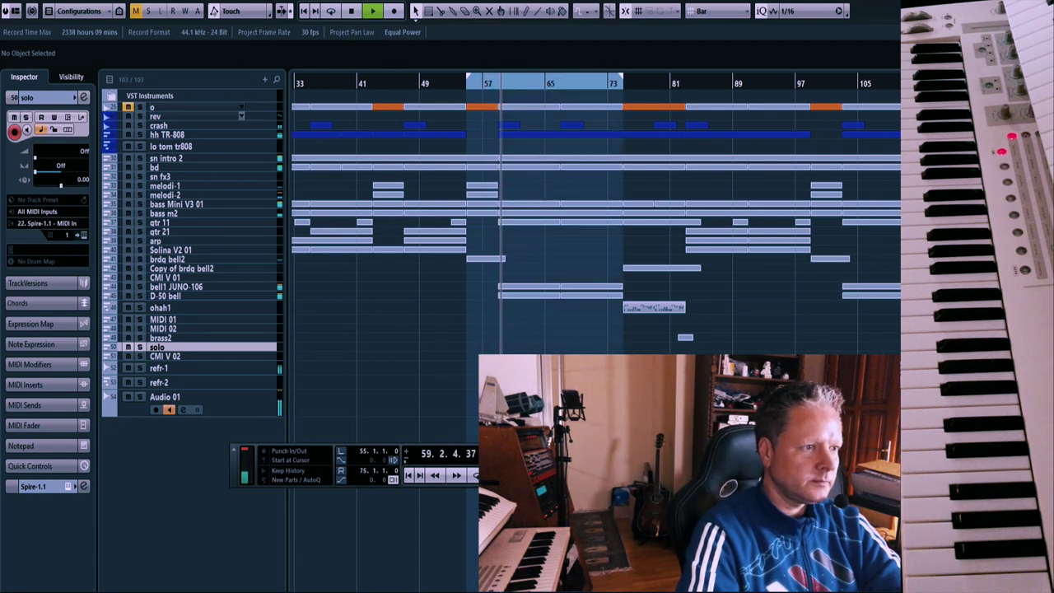
drag(466, 78, 505, 77)
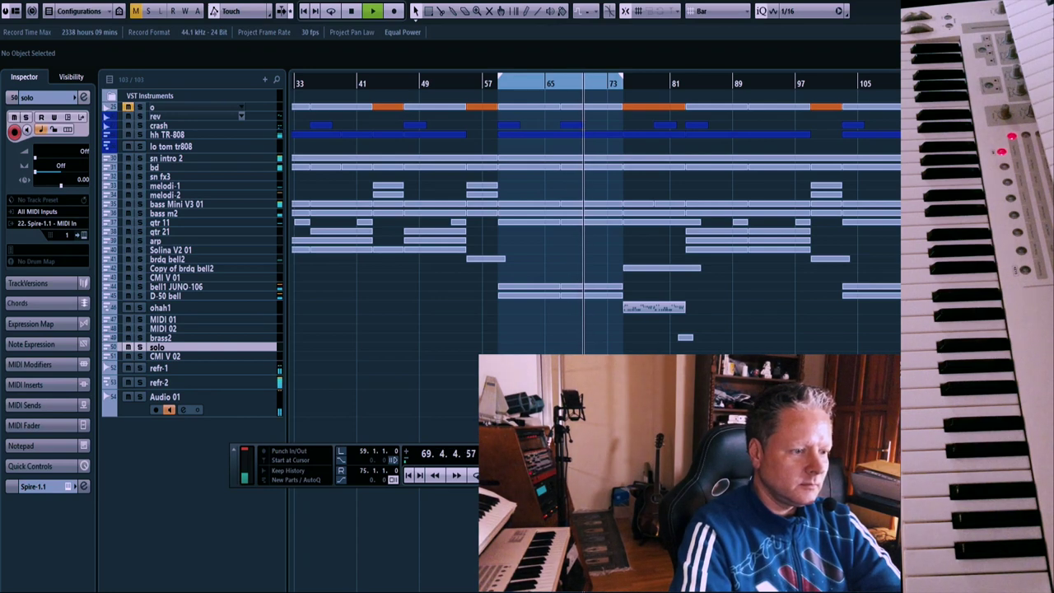
scroll(596, 218, right, 3)
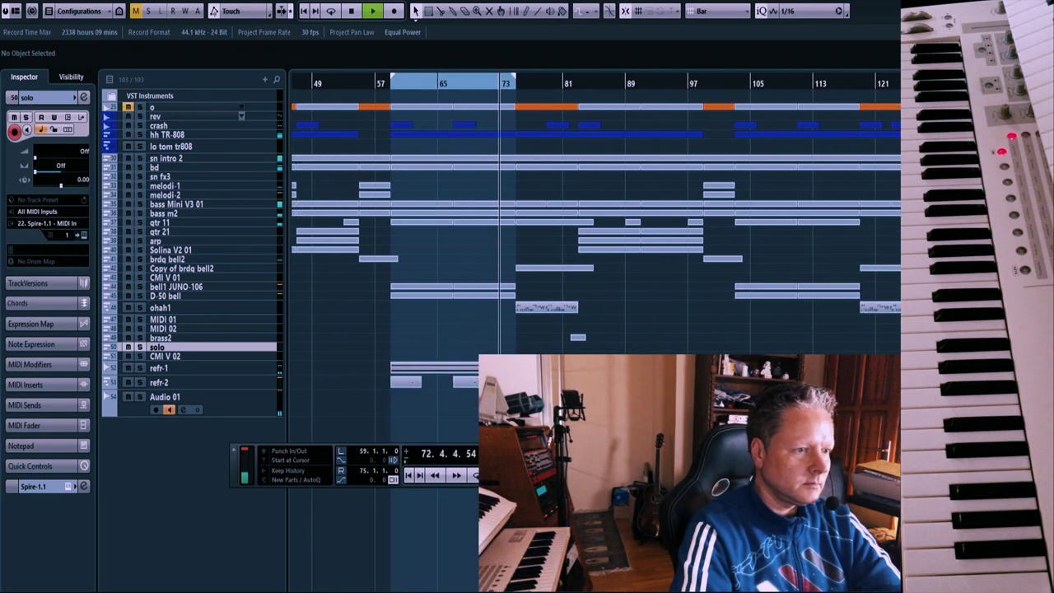
Stop playback, set the locator range to bars 75 through 83 and play the arrangement from bar 75
key(space)
drag(539, 76, 578, 76)
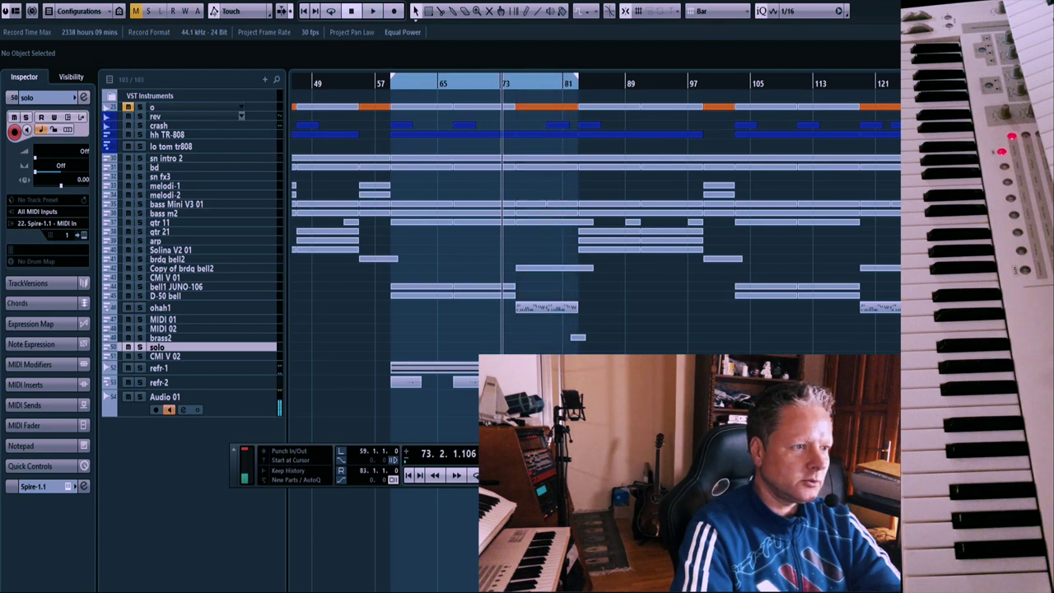
drag(407, 77, 516, 76)
key(KP_2)
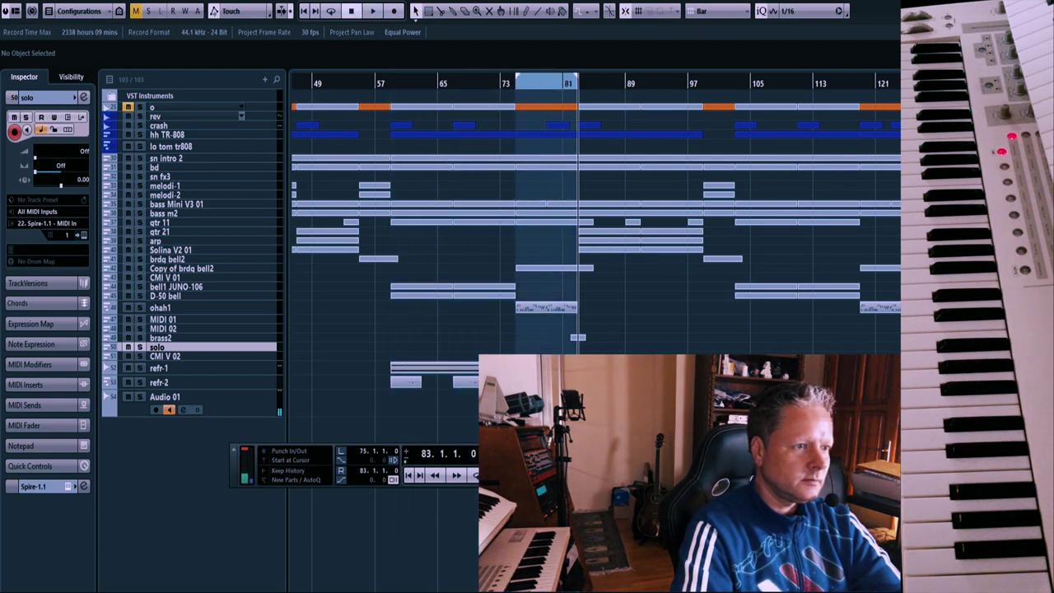
key(KP_1)
key(space)
Select the ohah1 track, toggle its solo on and off, and view its Little Fair Vox sound in UVI Workstation
click(190, 307)
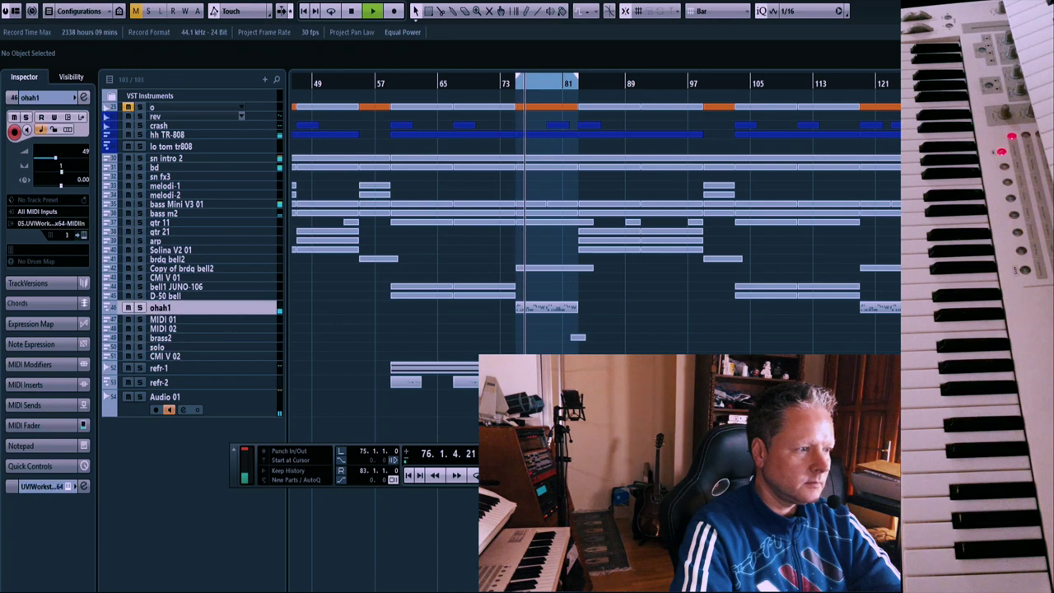
key(space)
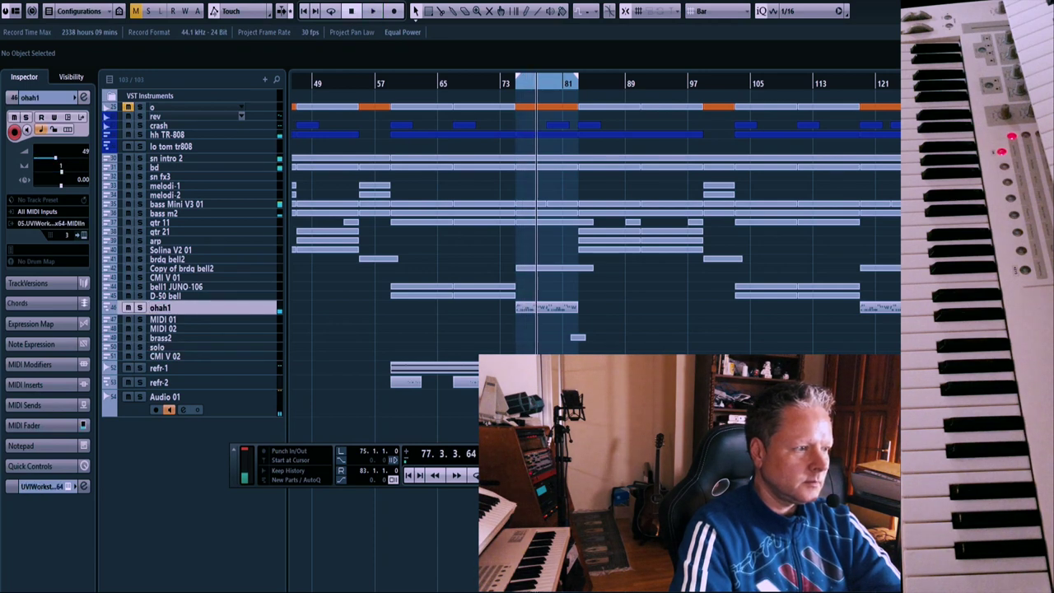
key(s)
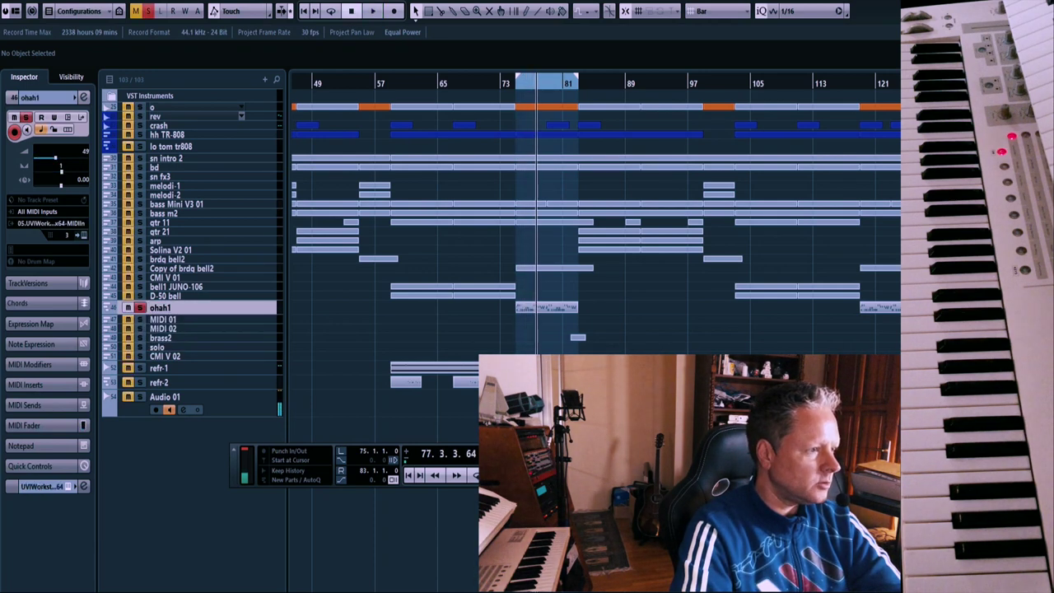
key(s)
key(e)
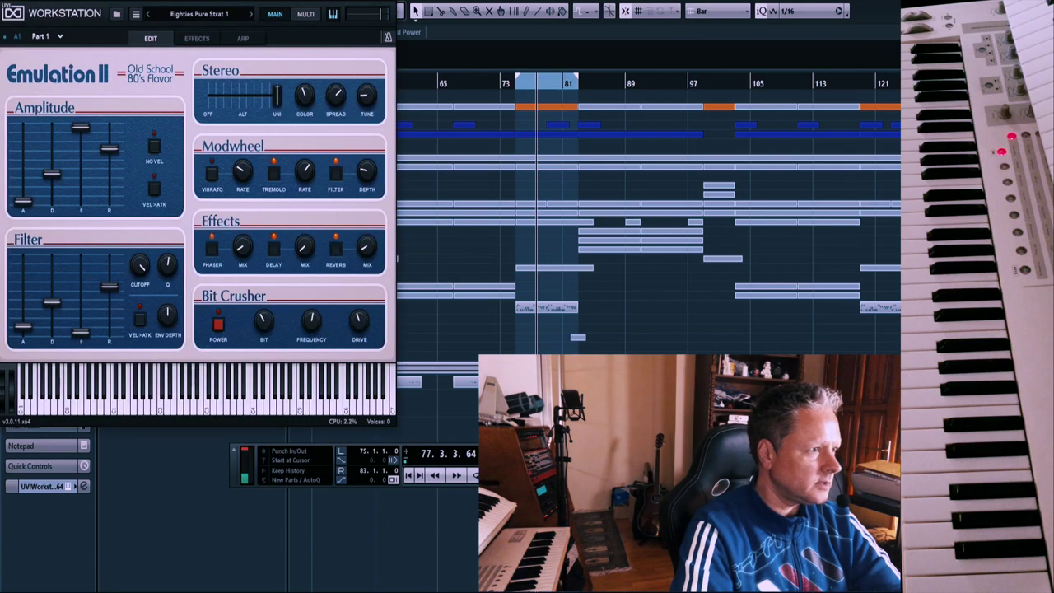
drag(197, 1, 200, 18)
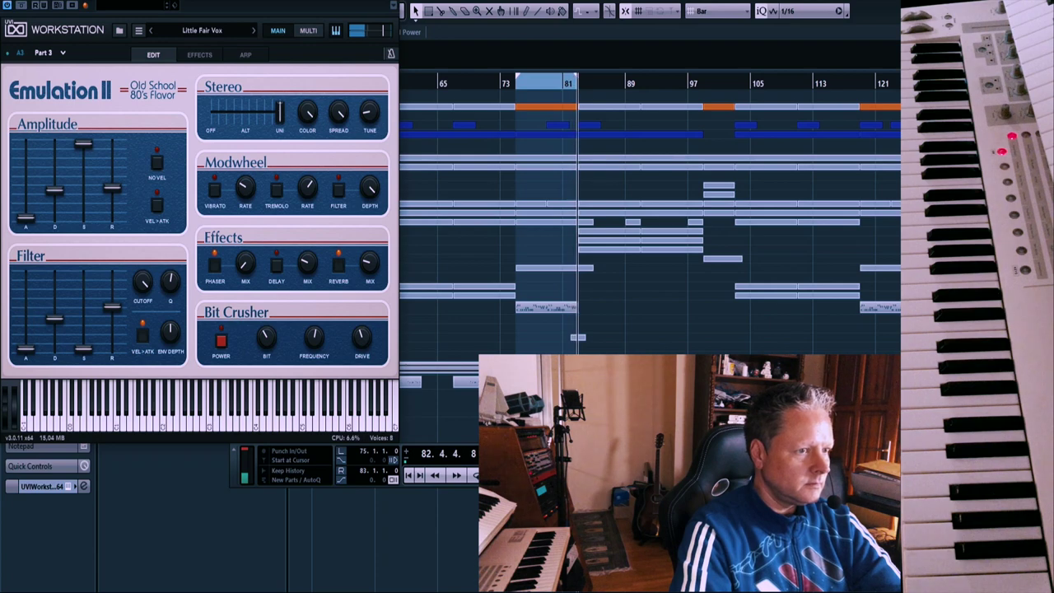
key(ctrl+w)
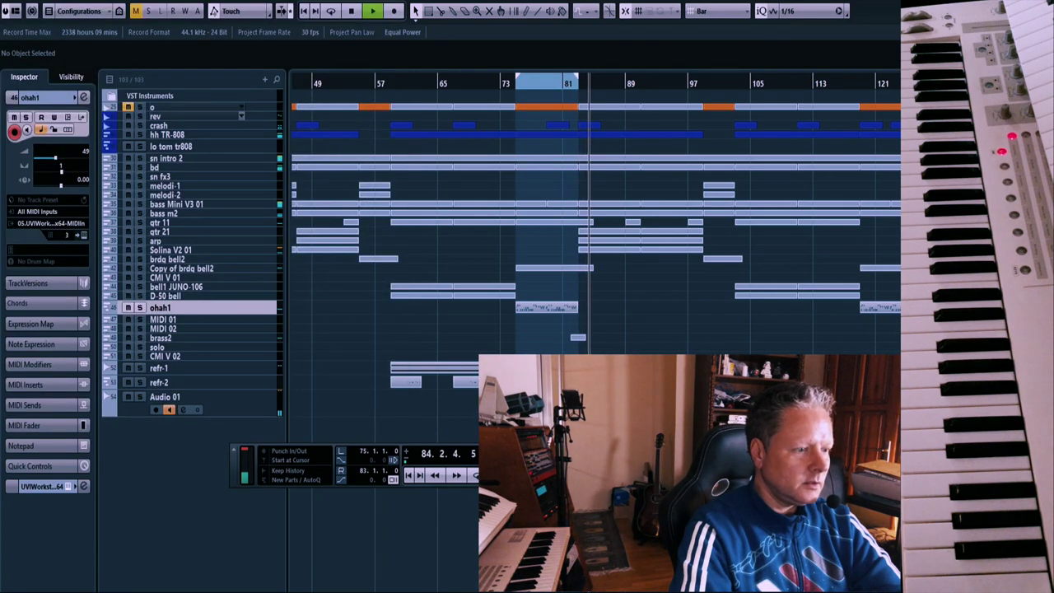
Continue reviewing the arrangement by playing the sections around bars 104 and 119
scroll(596, 247, right, 5)
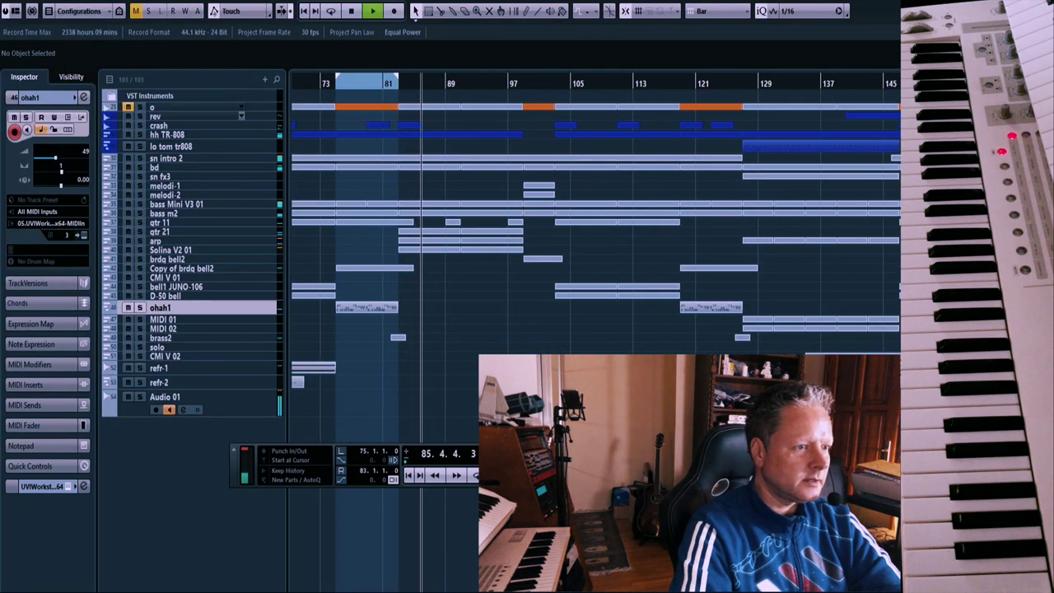
key(space)
key(space)
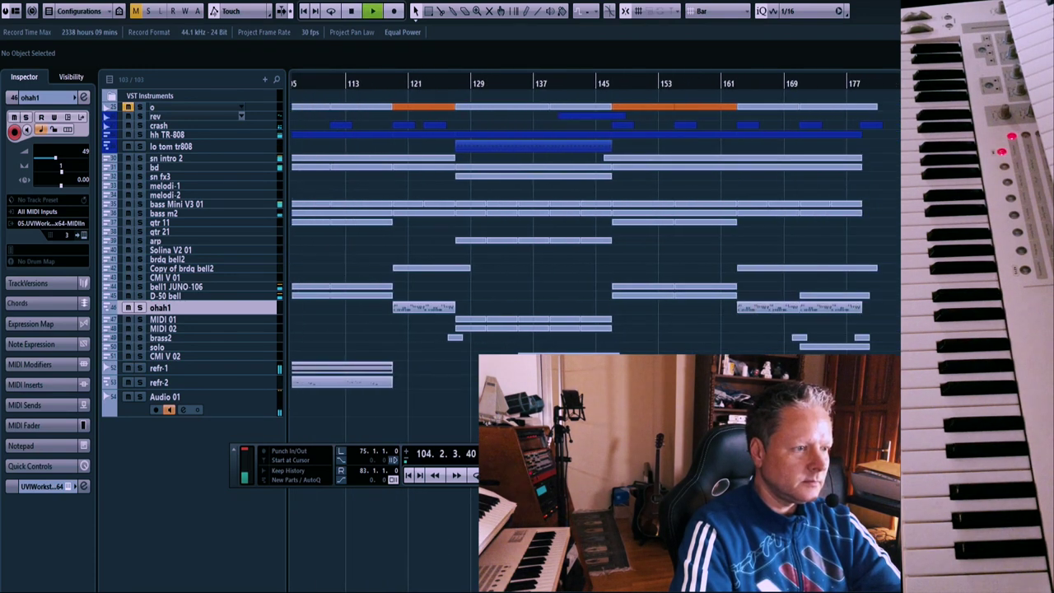
key(space)
click(465, 84)
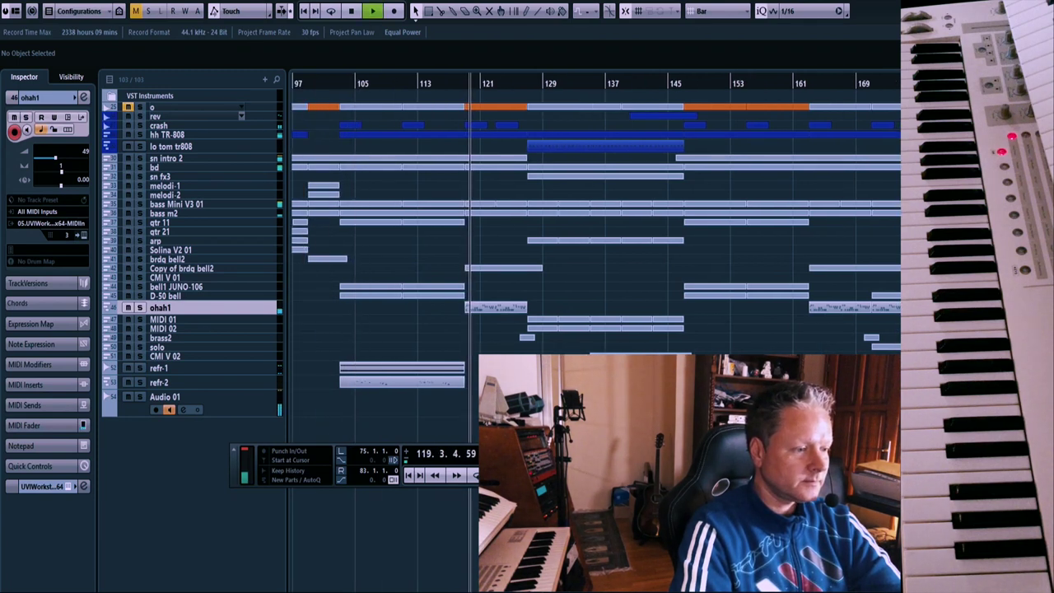
Play the arrangement from bar 127, jump ahead to the next section and play around bar 148
key(n)
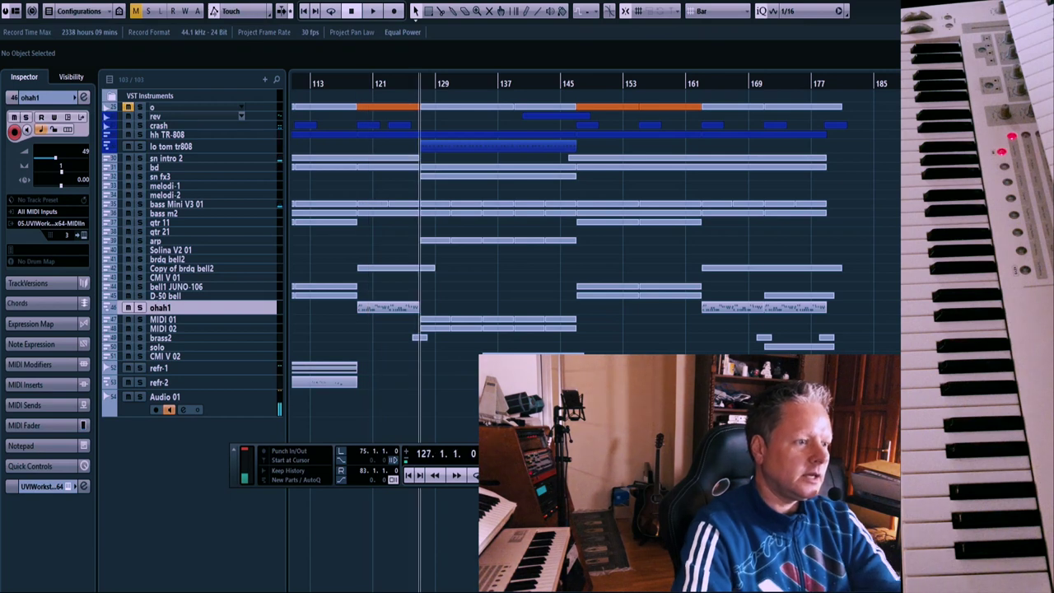
key(space)
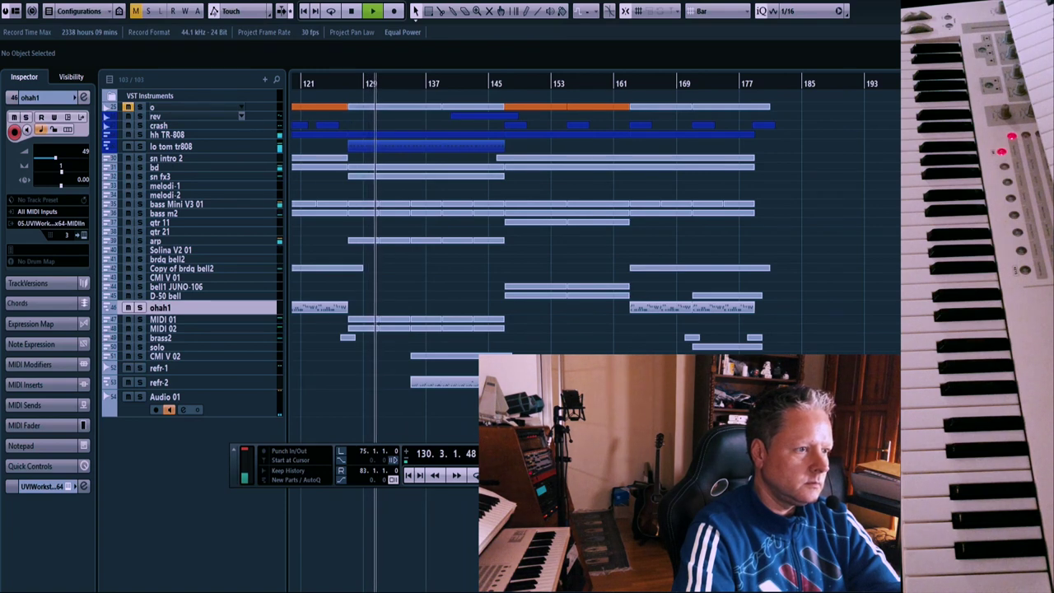
key(space)
key(n)
key(space)
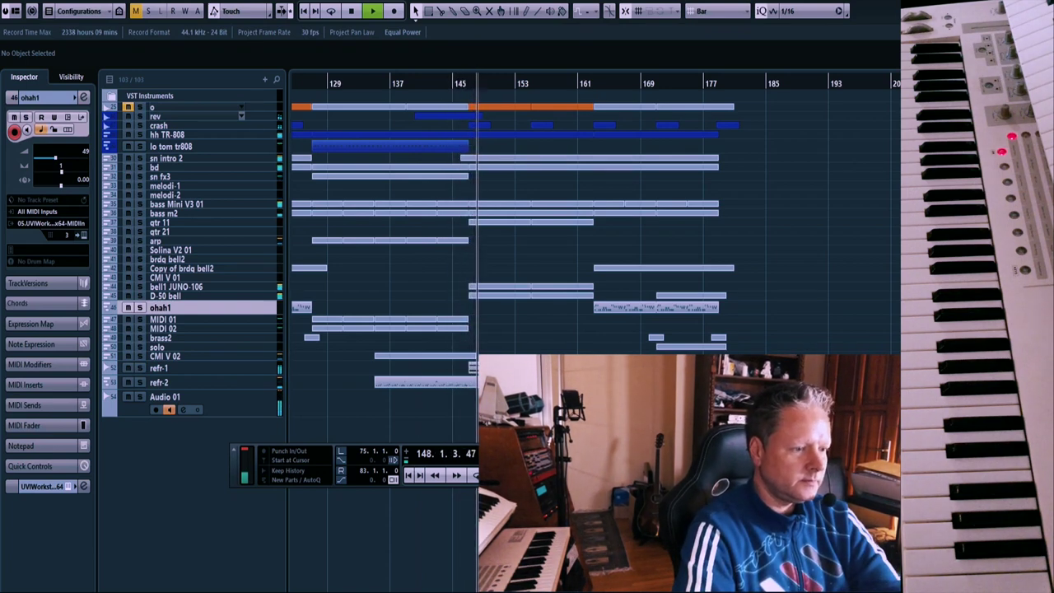
Move the playback position to bar 162 and play the arrangement from there
scroll(592, 247, right, 1)
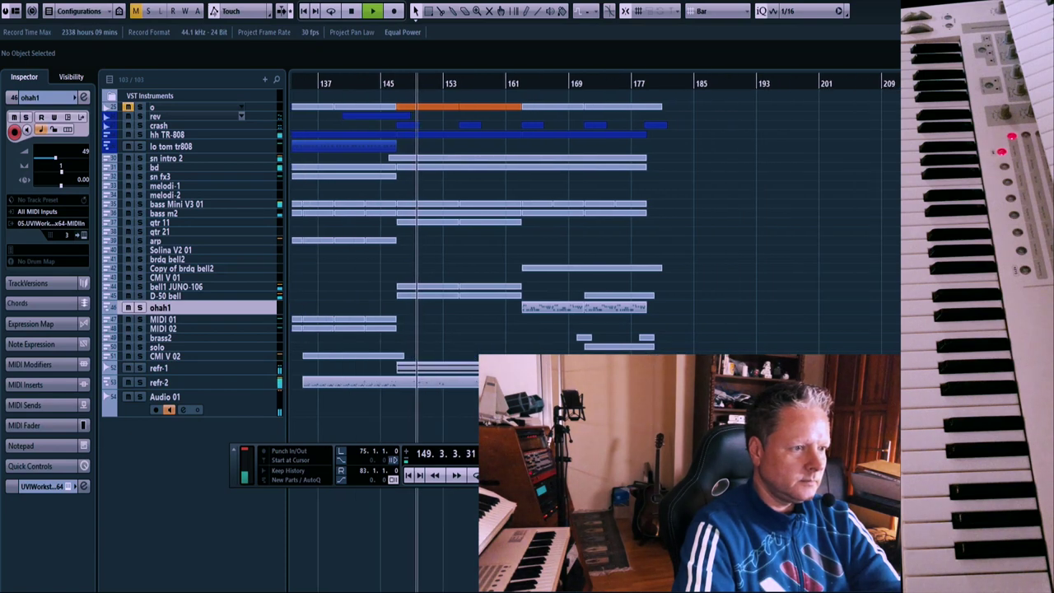
key(space)
click(514, 84)
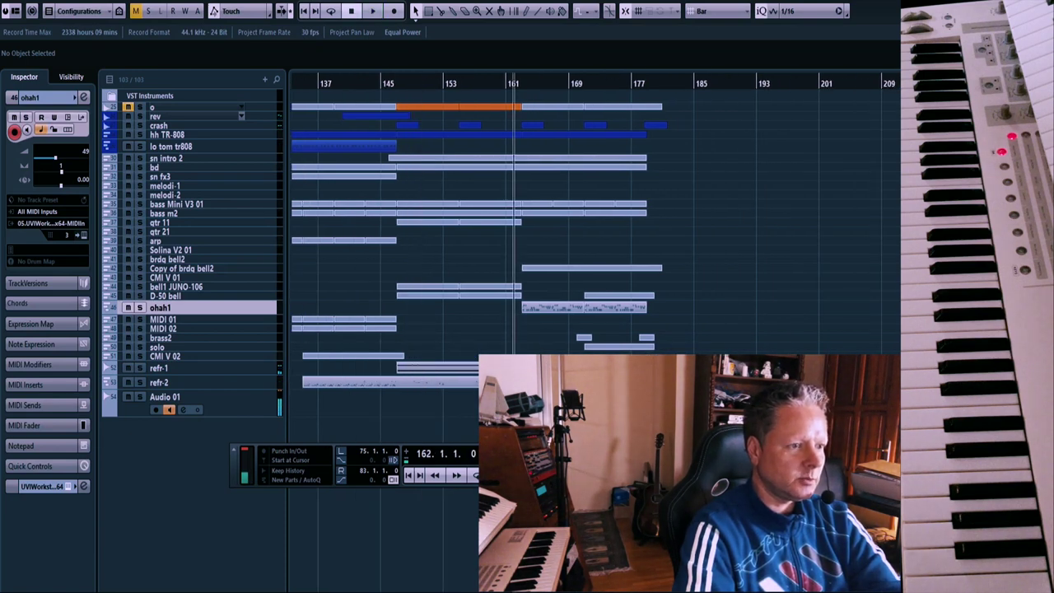
key(space)
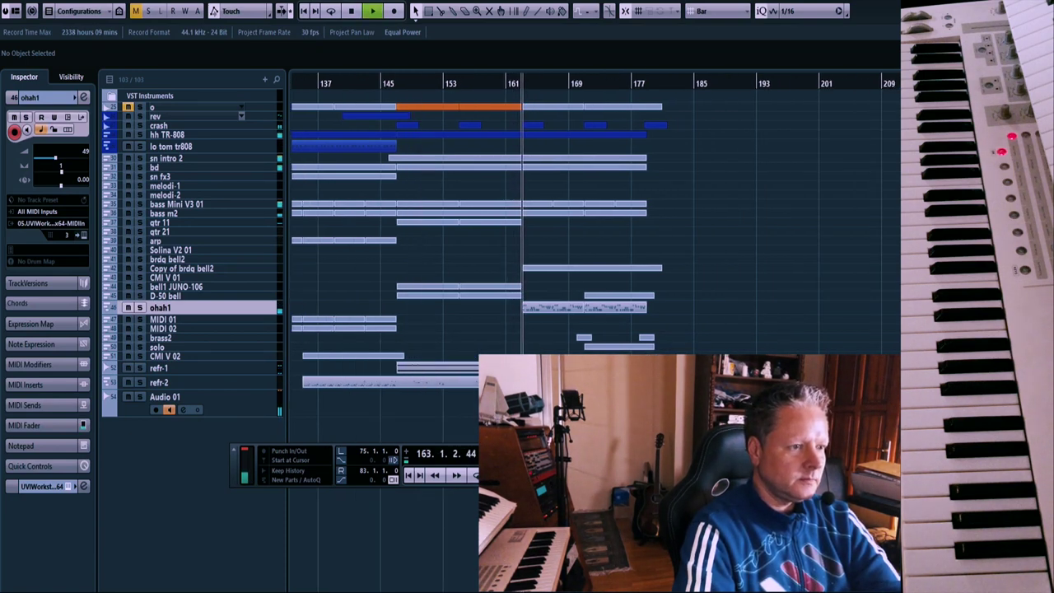
Play the song's ending from bar 178 with more of the arrangement in view, and stop playback
scroll(592, 247, right, 3)
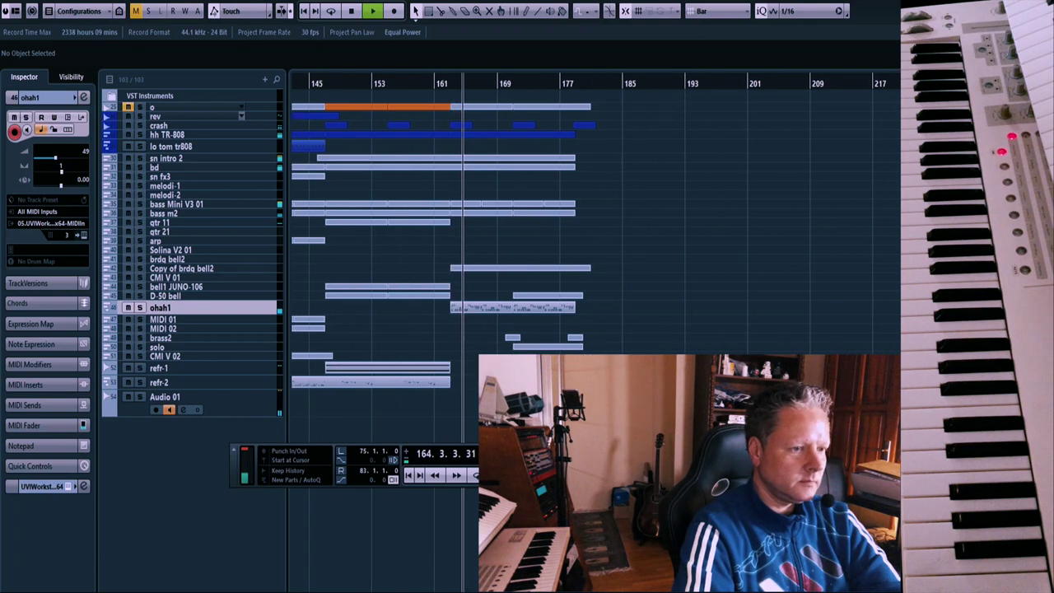
key(space)
key(n)
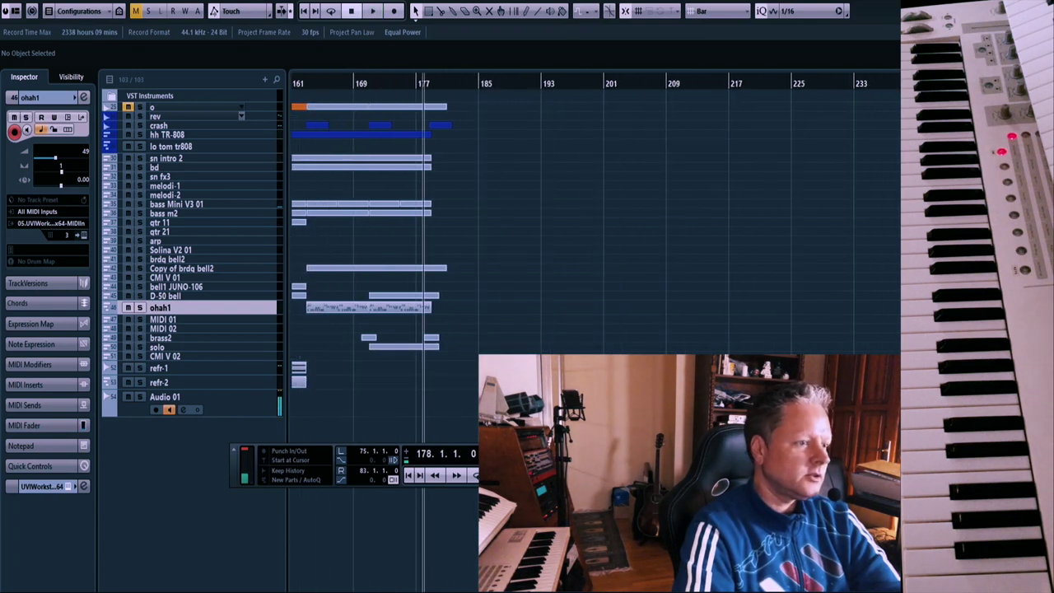
key(space)
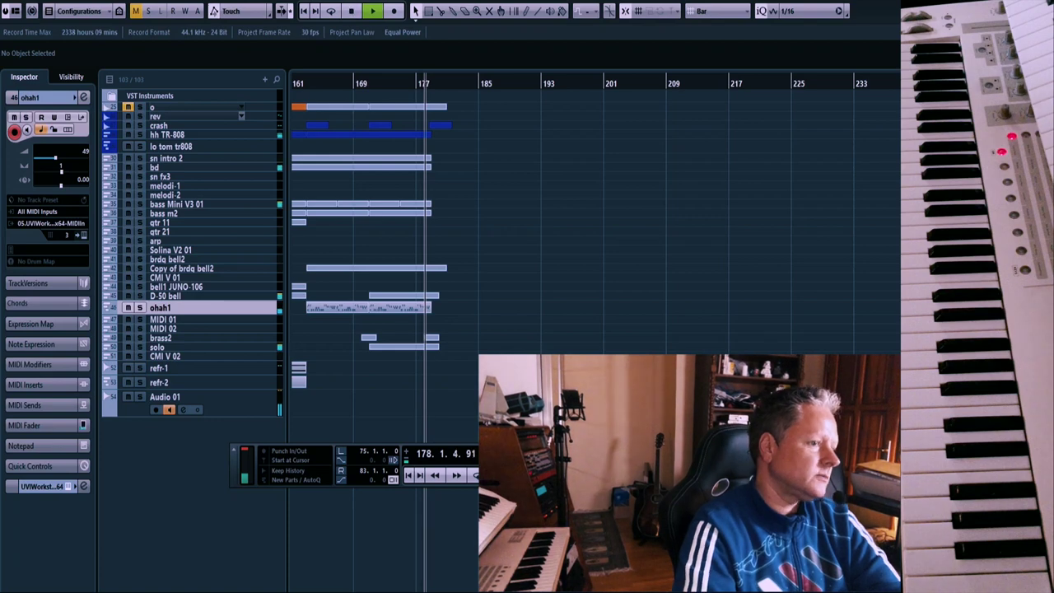
key(g)
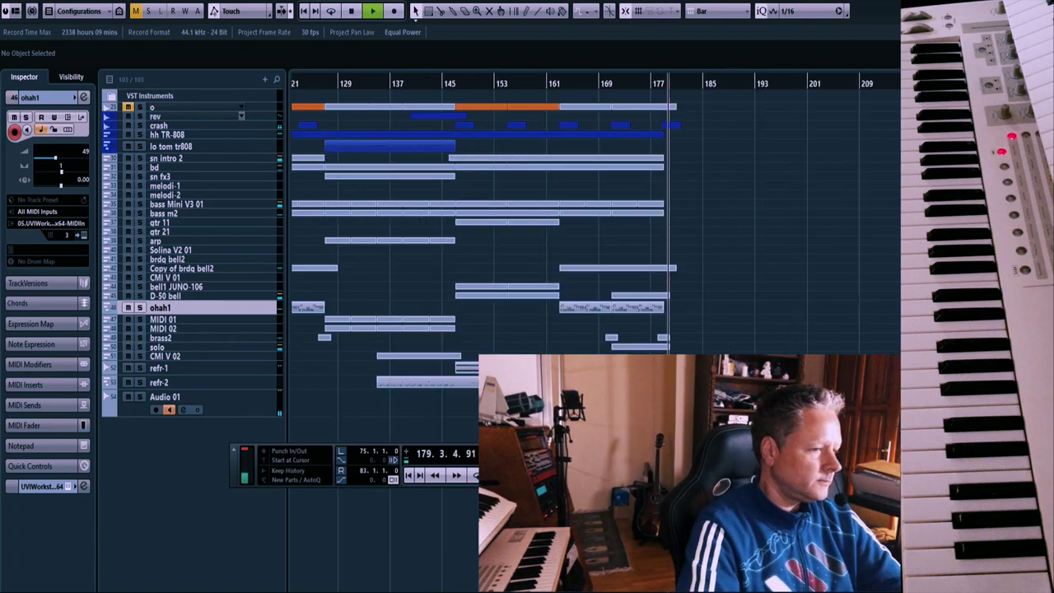
key(g)
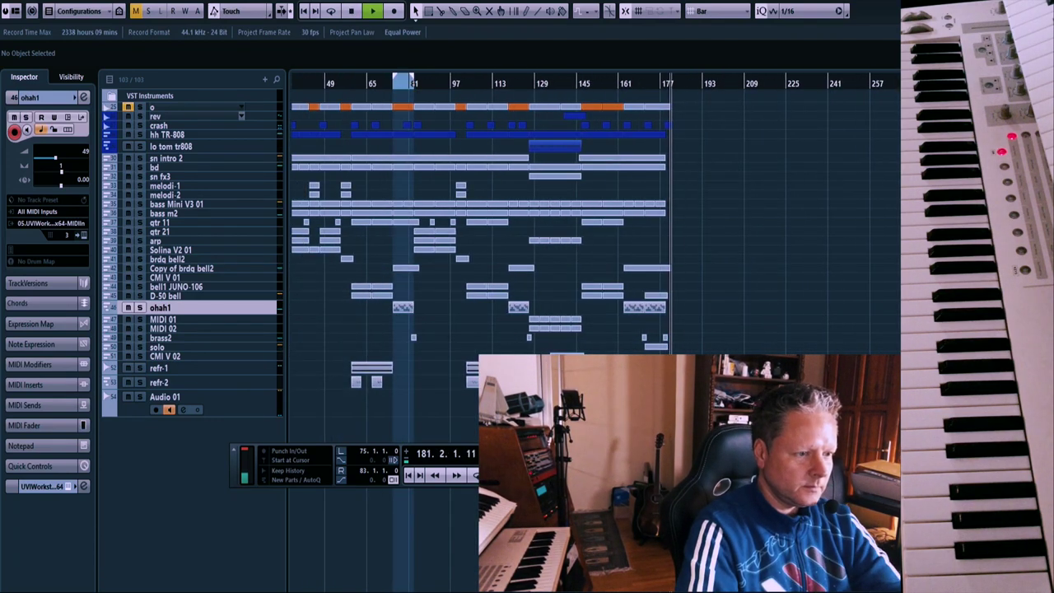
key(space)
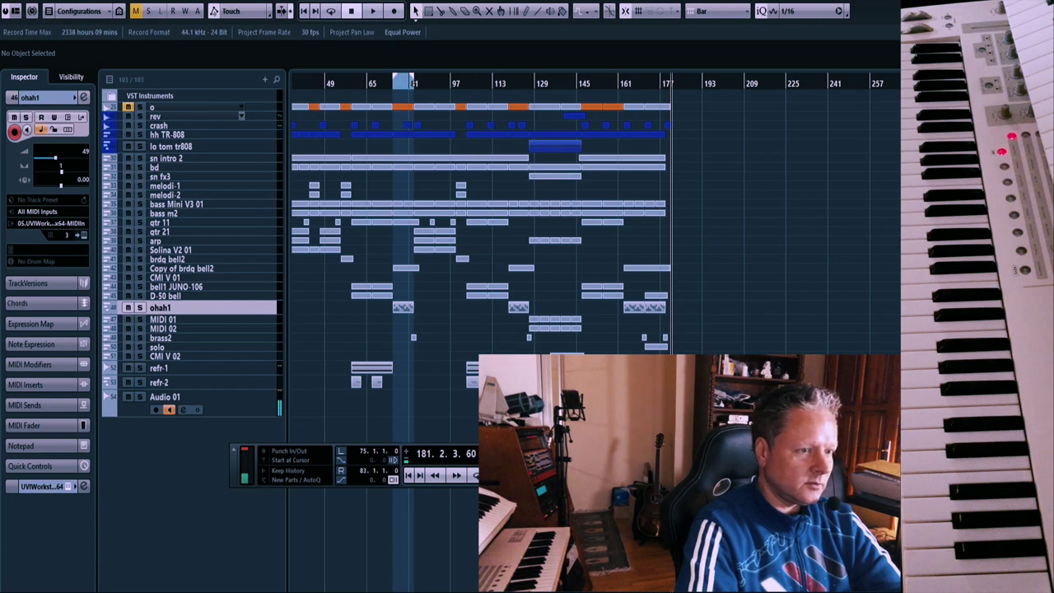
Return to the start of the song and set the locator range to bars 1 through 185
key(Home)
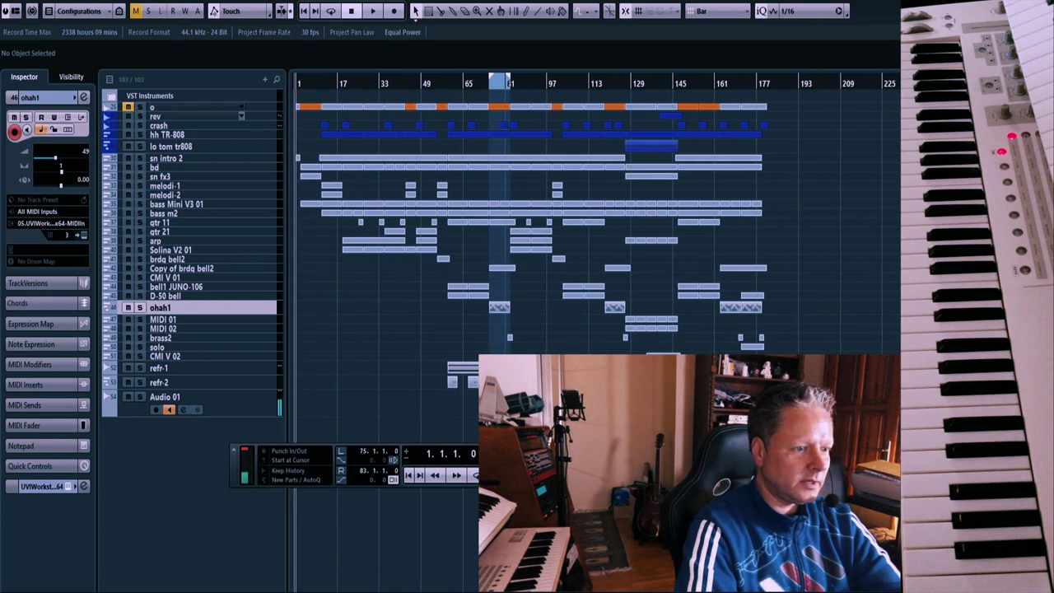
key(g)
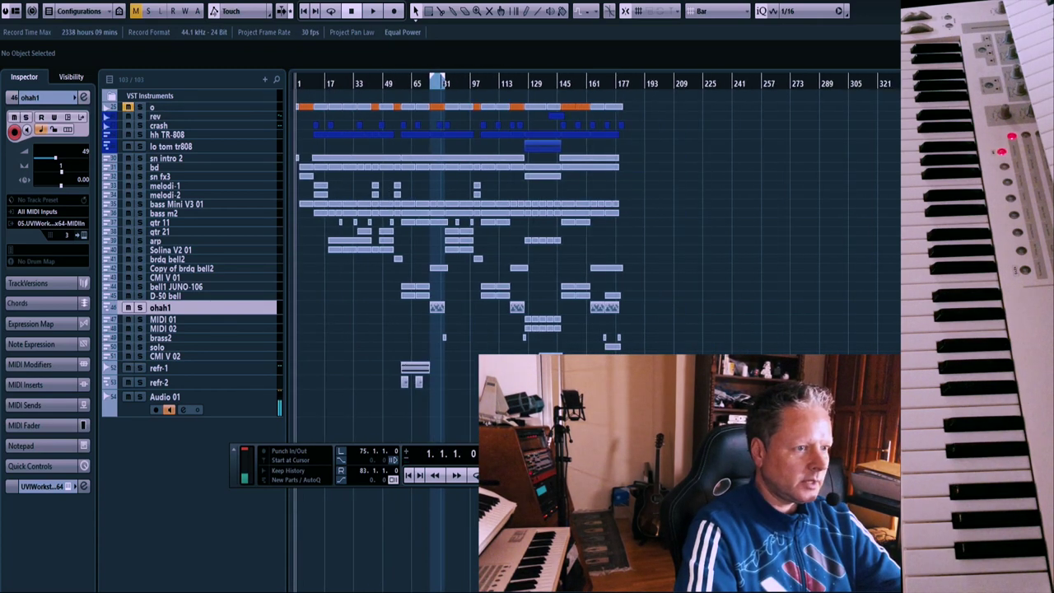
key(h)
drag(297, 78, 697, 77)
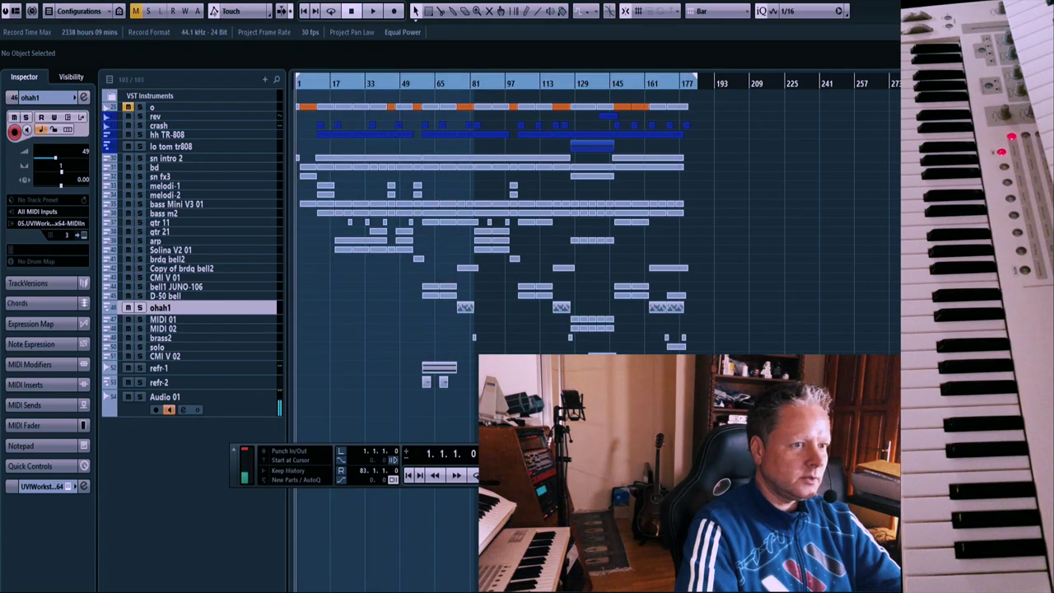
key(g)
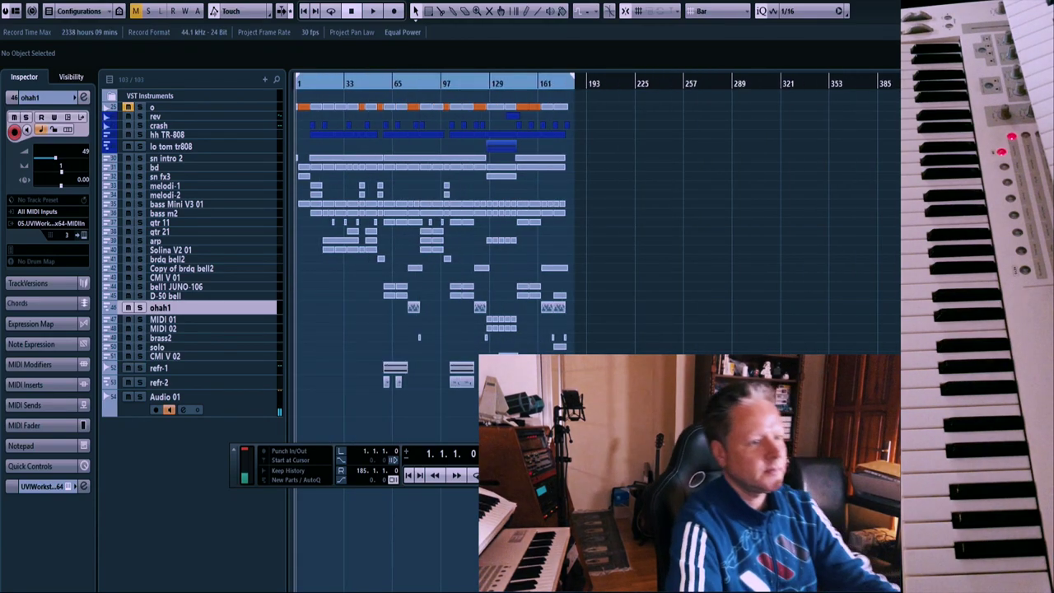